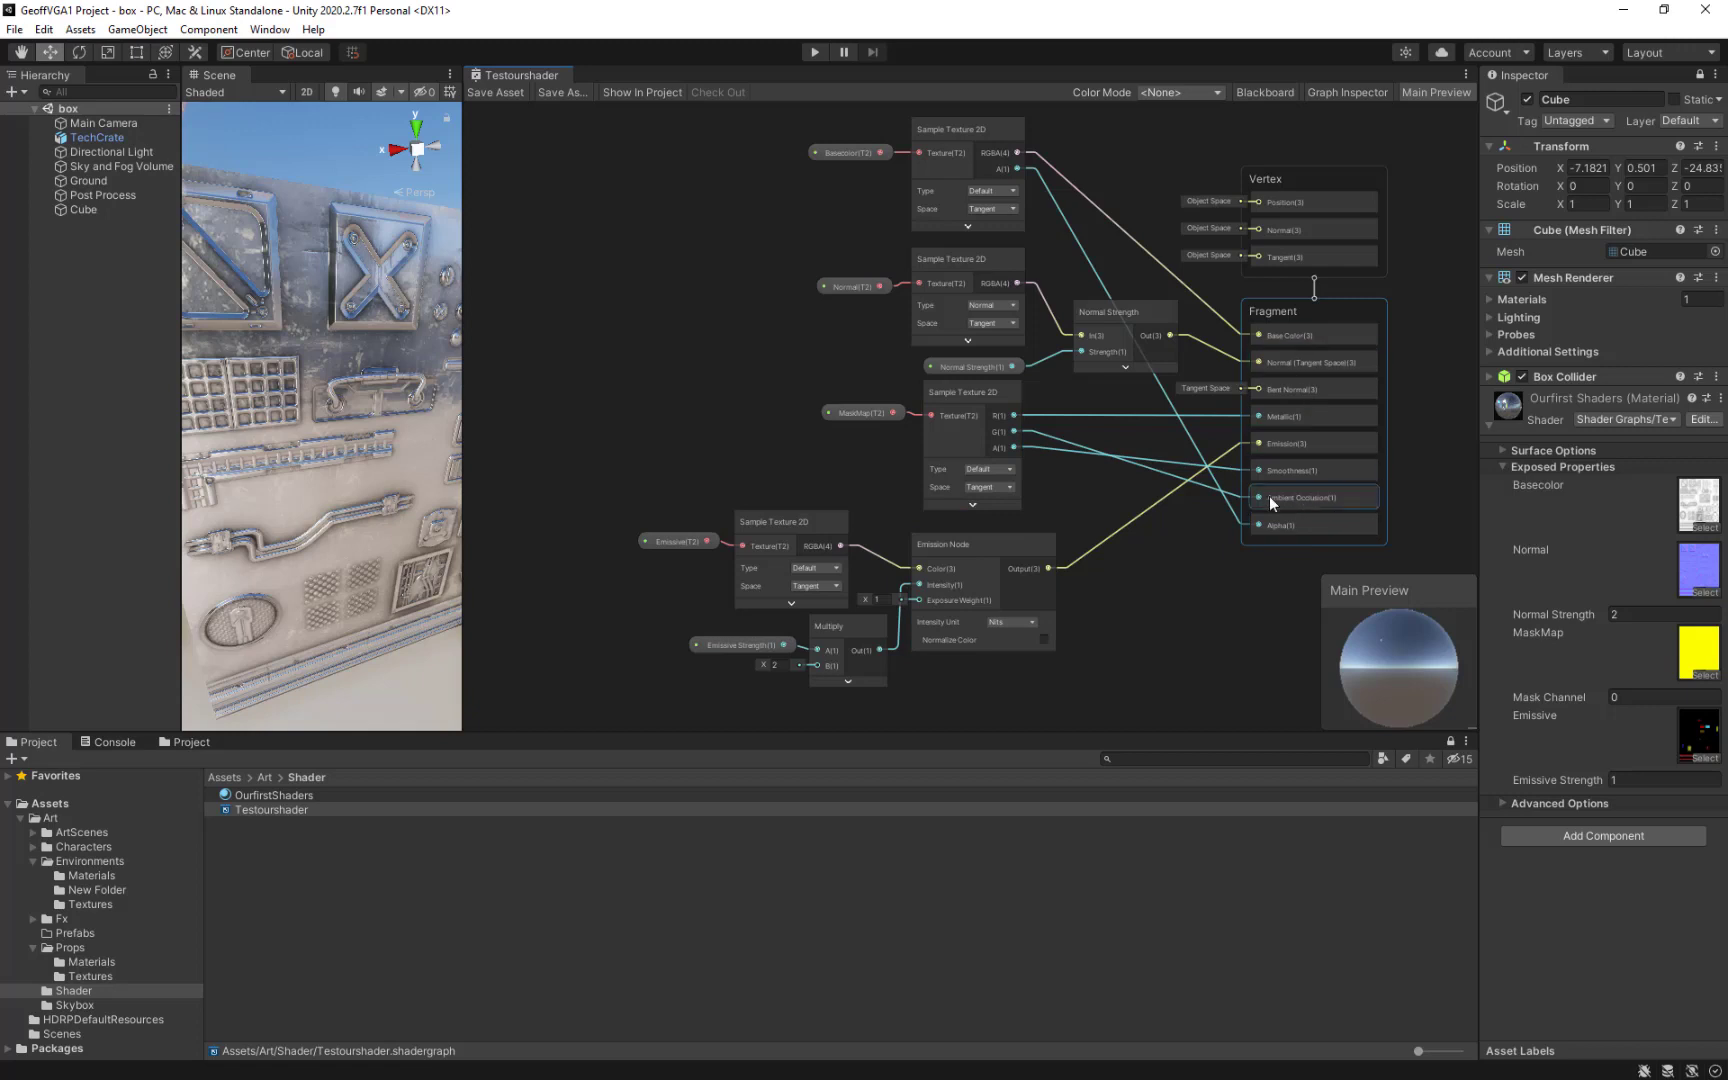
Try an Emissive Strength of 1000000 on the cube's material and view the glow on the cube.
left_click(960, 645)
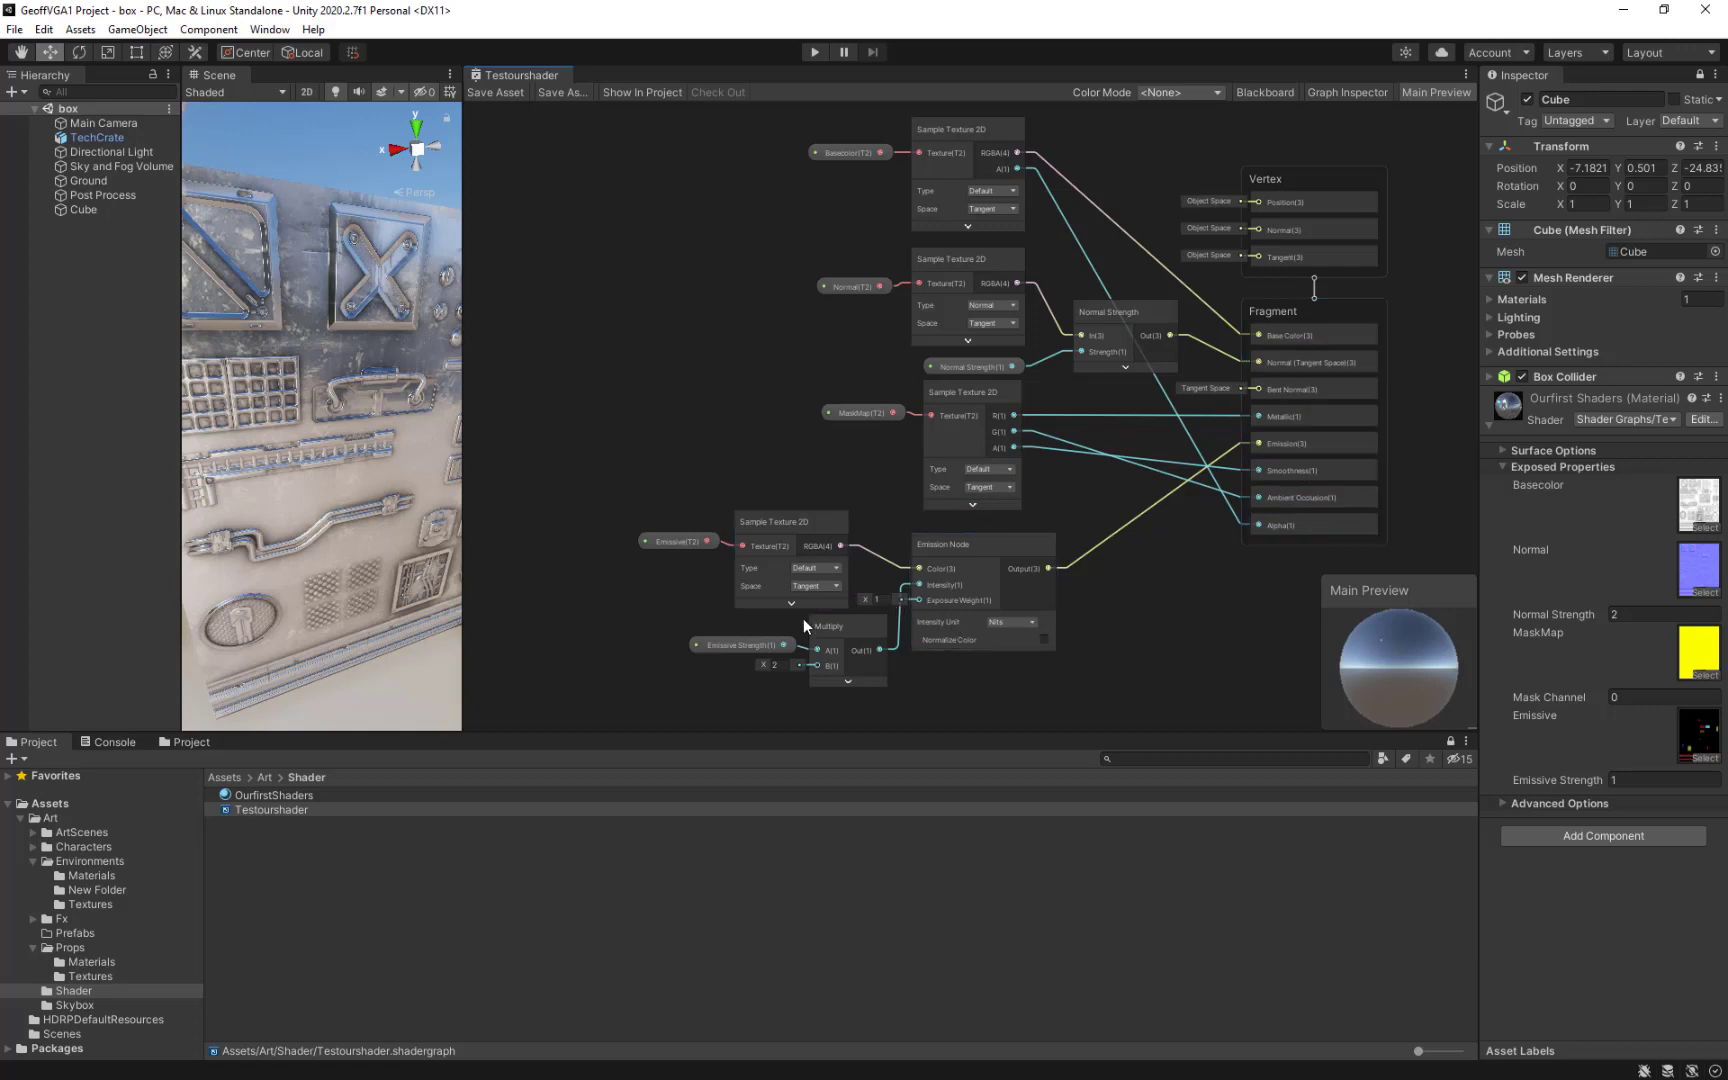
left_click(840, 632)
left_click(728, 568)
left_click(1538, 780)
type("10000")
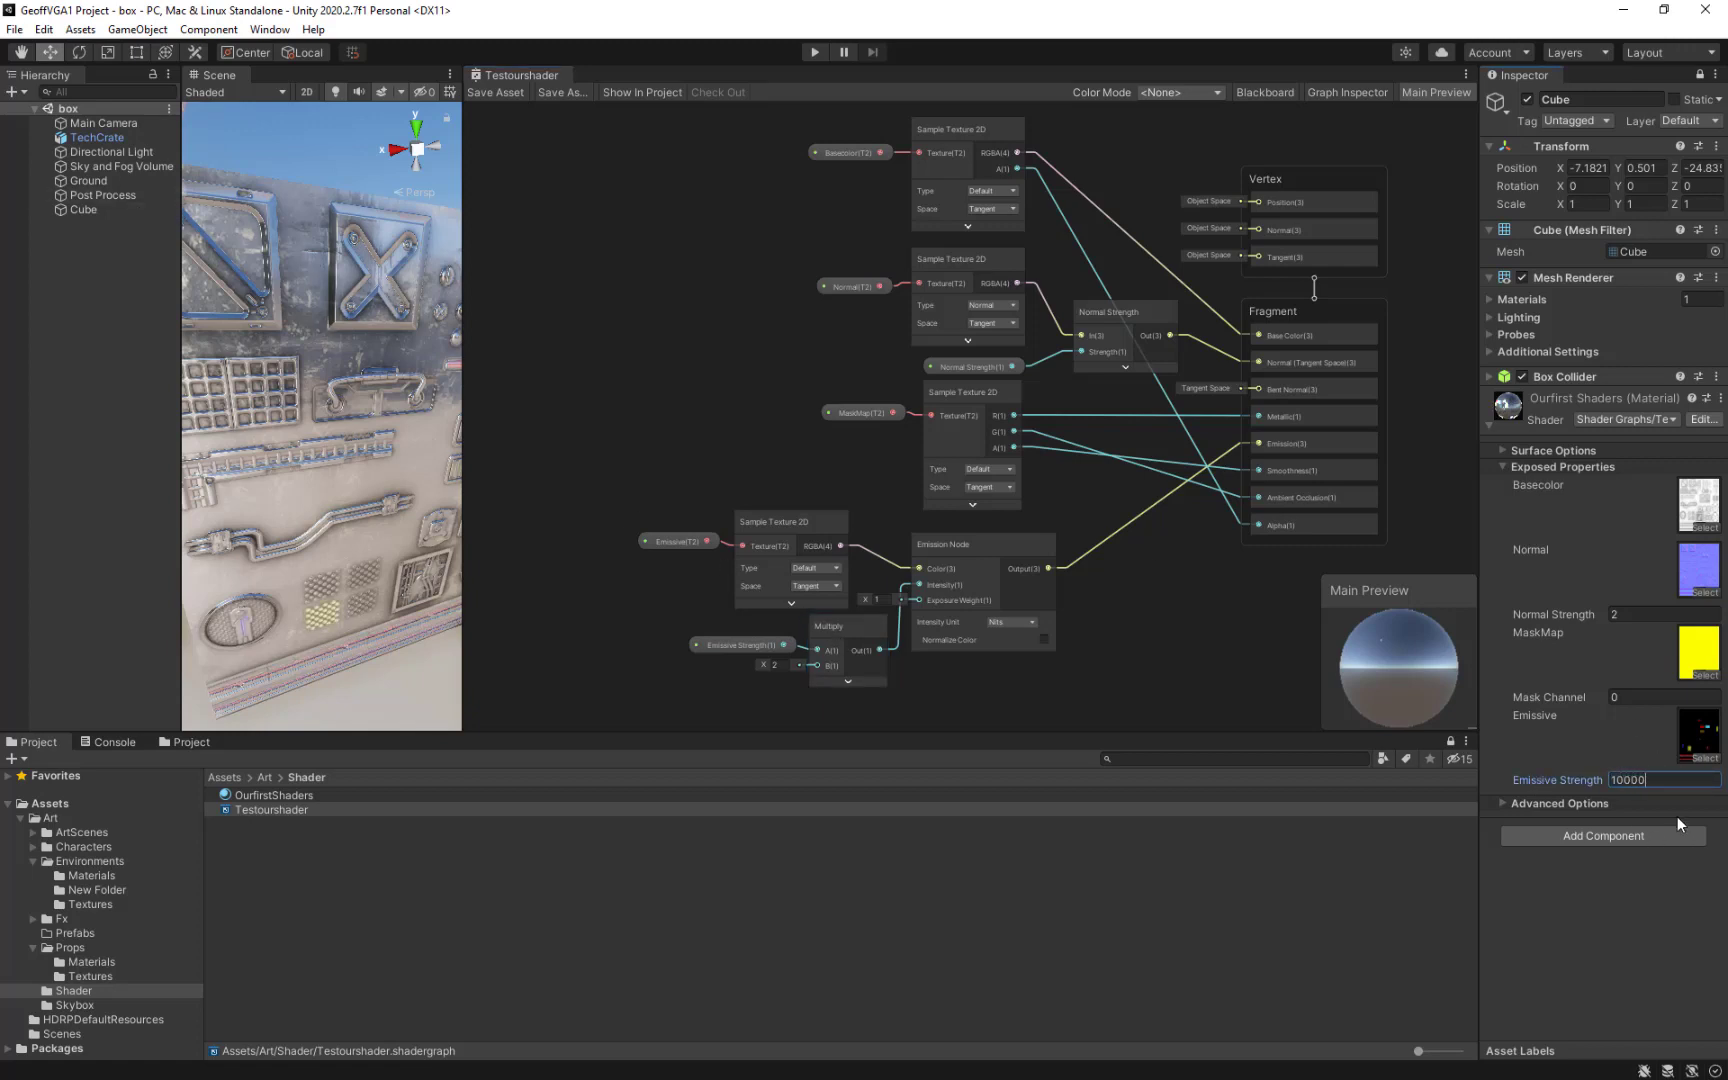
type("0")
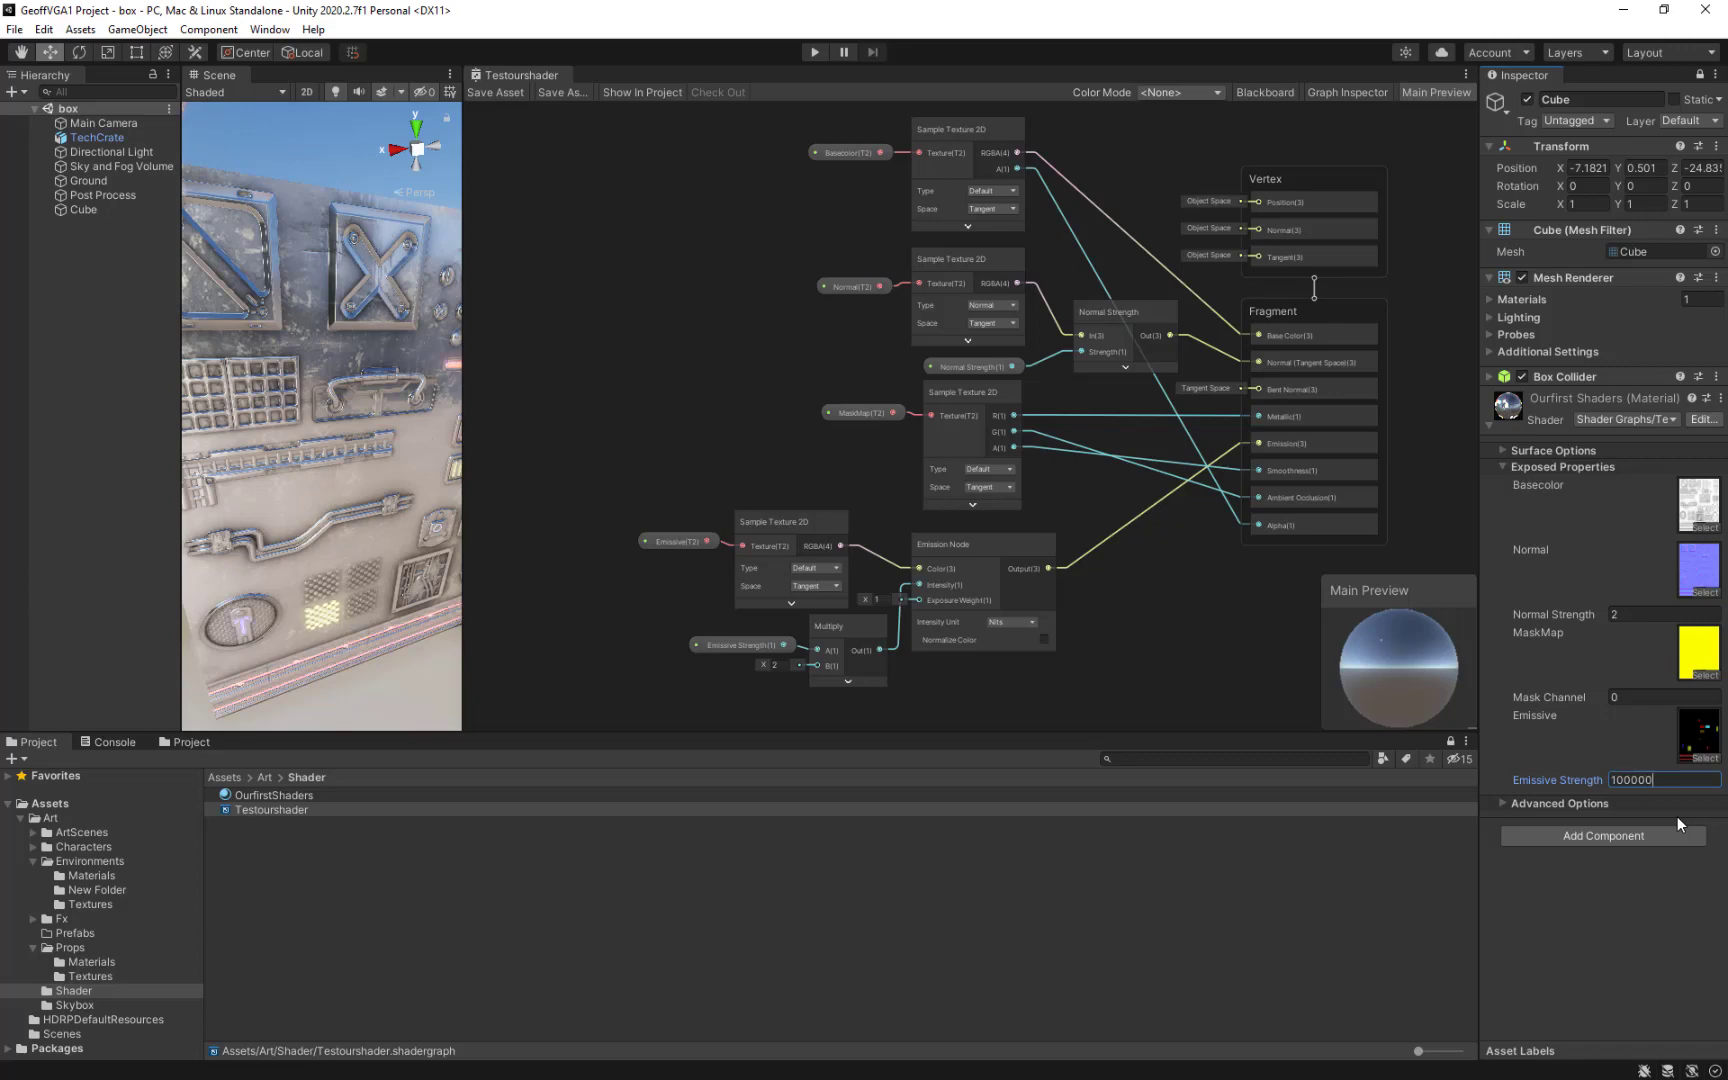
type("0")
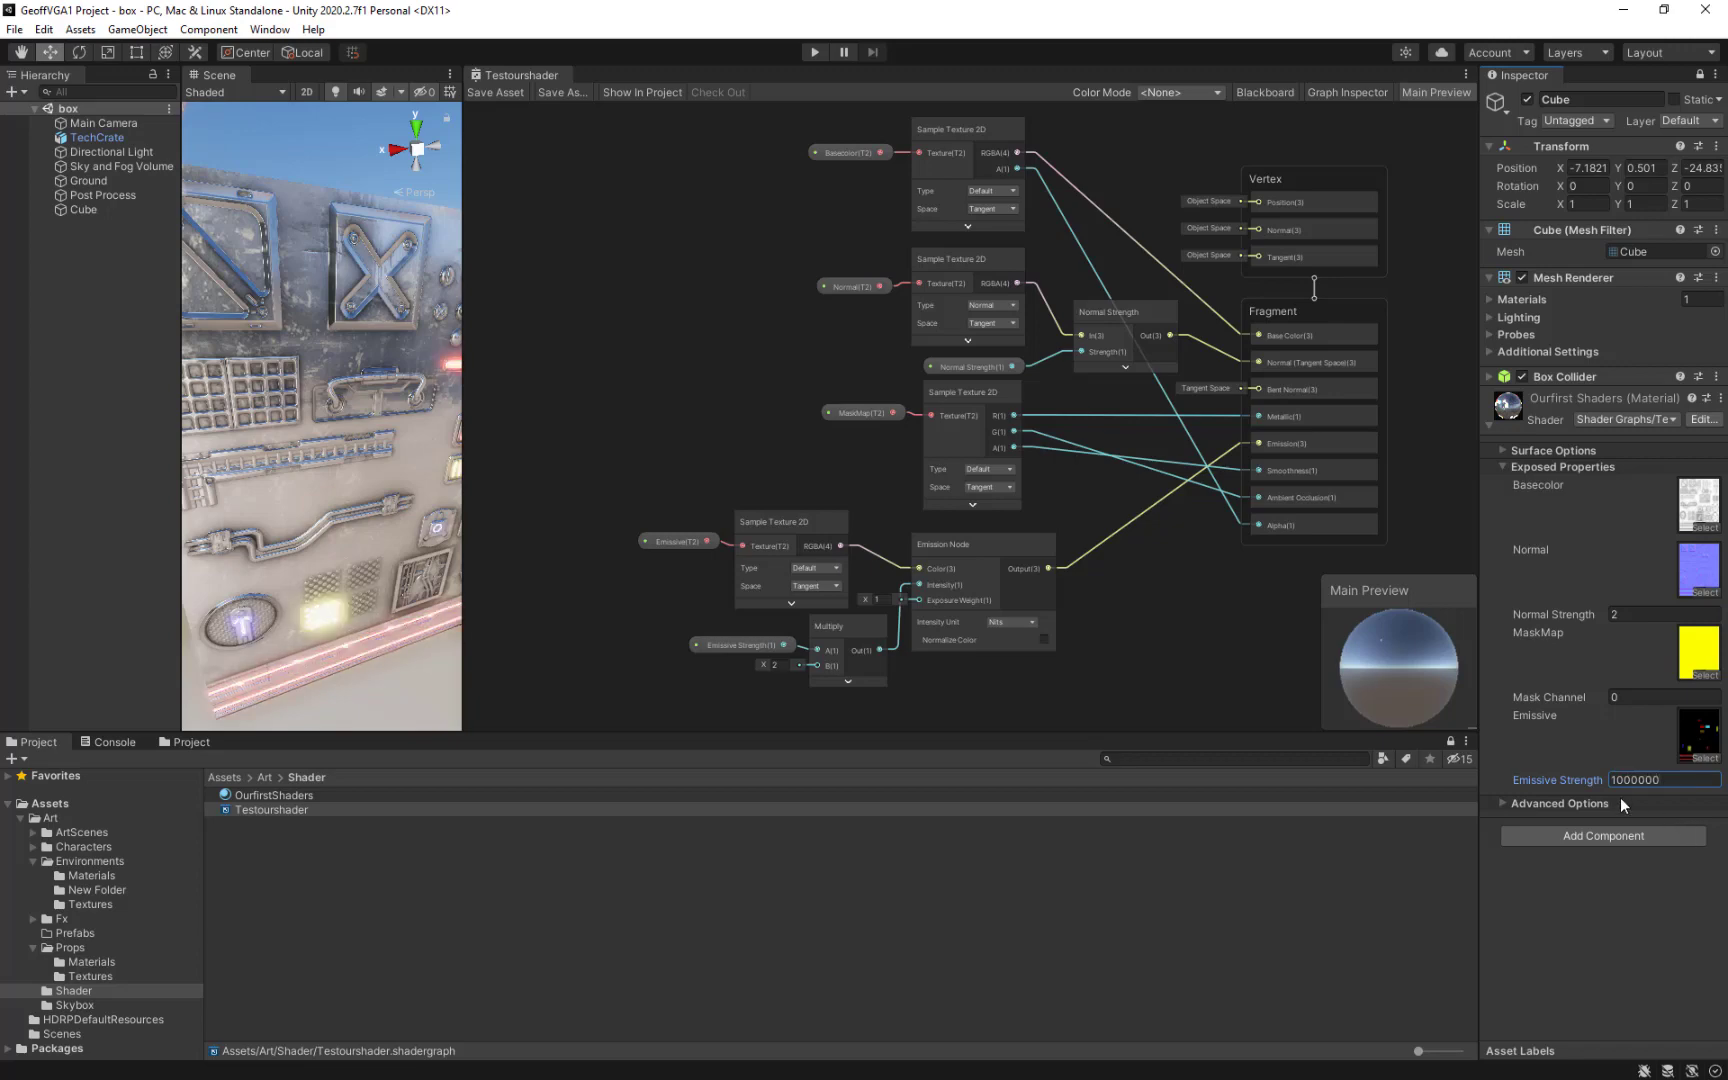
scroll(365, 416, "down", 10)
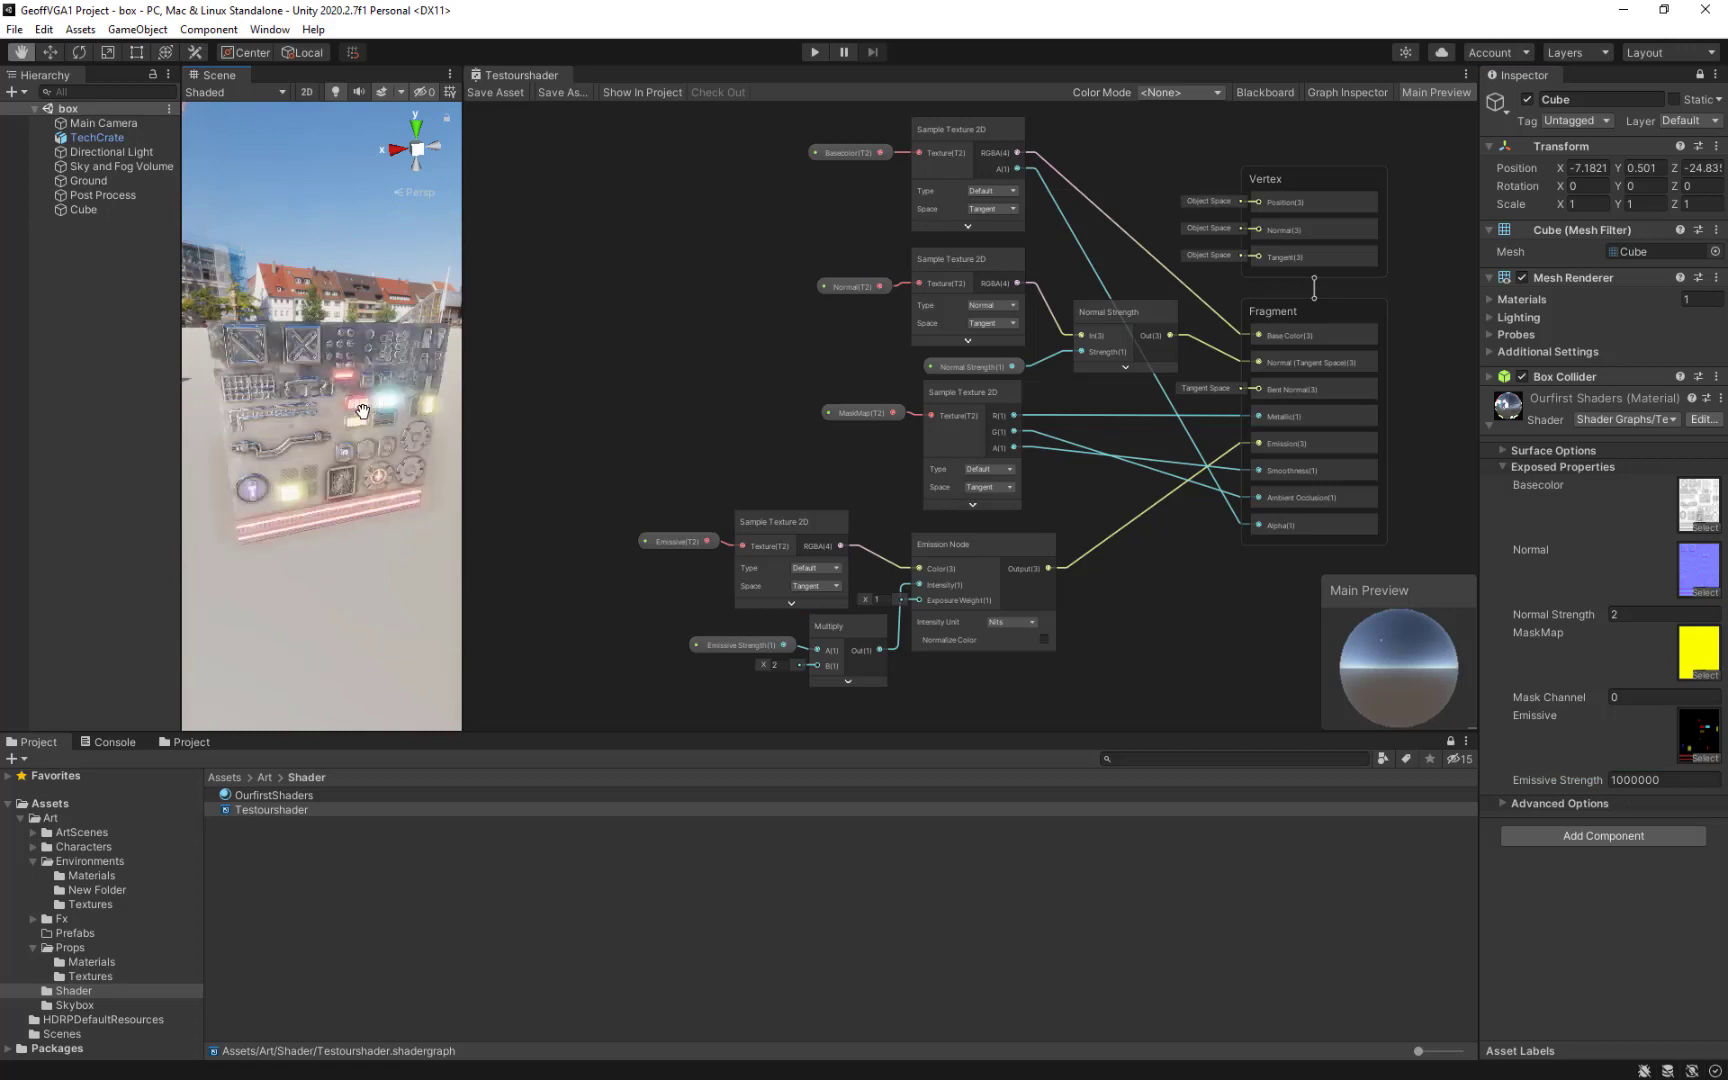
scroll(365, 416, "up", 5)
scroll(365, 416, "down", 5)
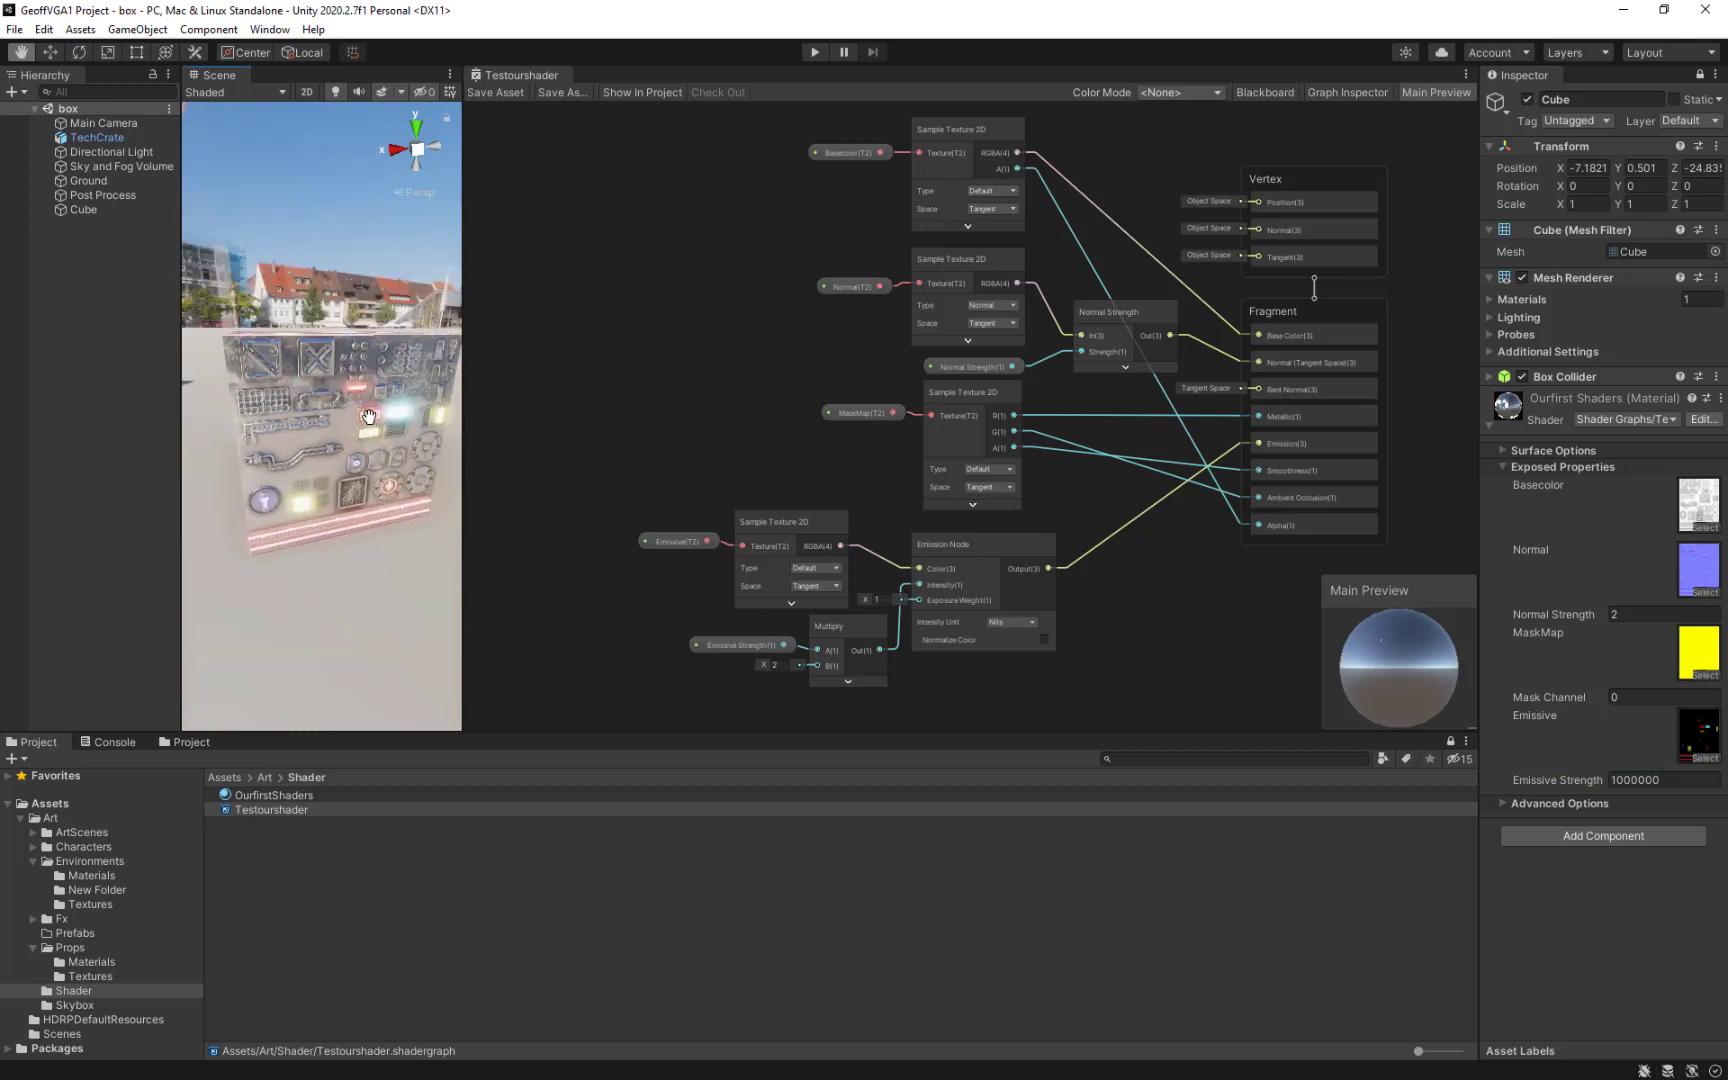
key("w")
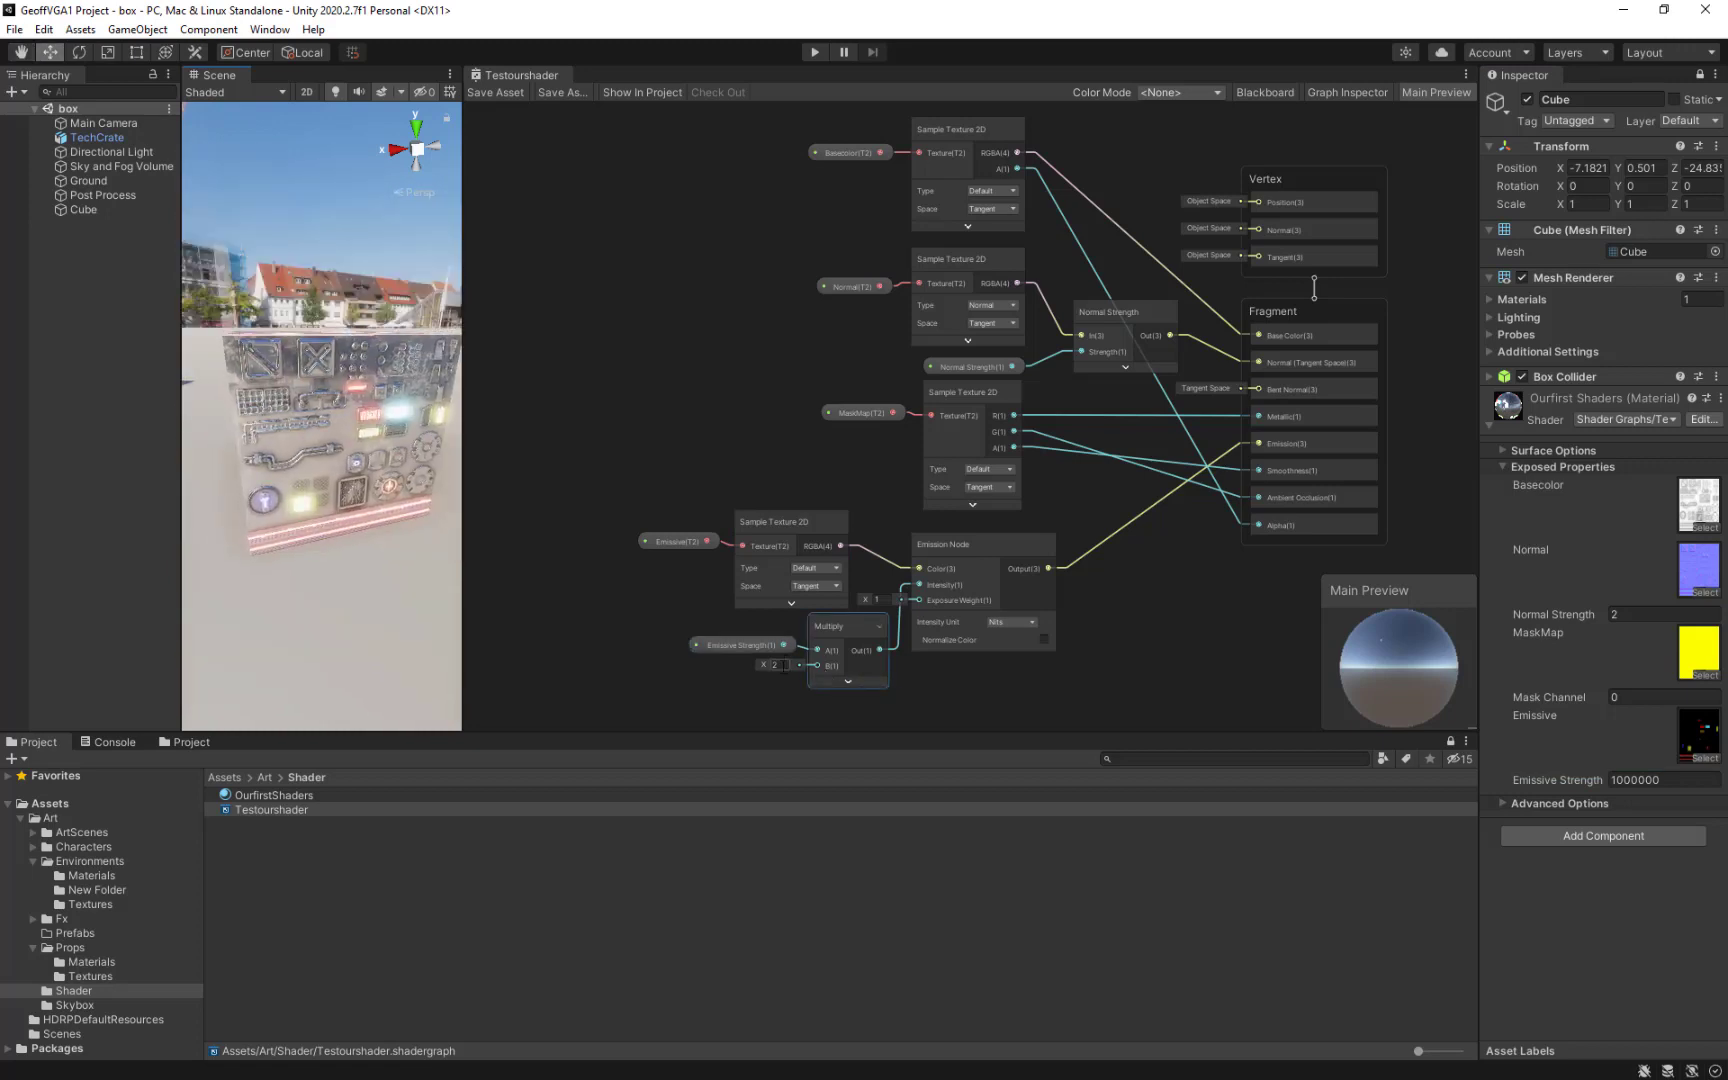
Raise the B value of the Multiply node and set the material's Emissive Strength to 1.
left_click(776, 665)
type("100")
left_click(1668, 782)
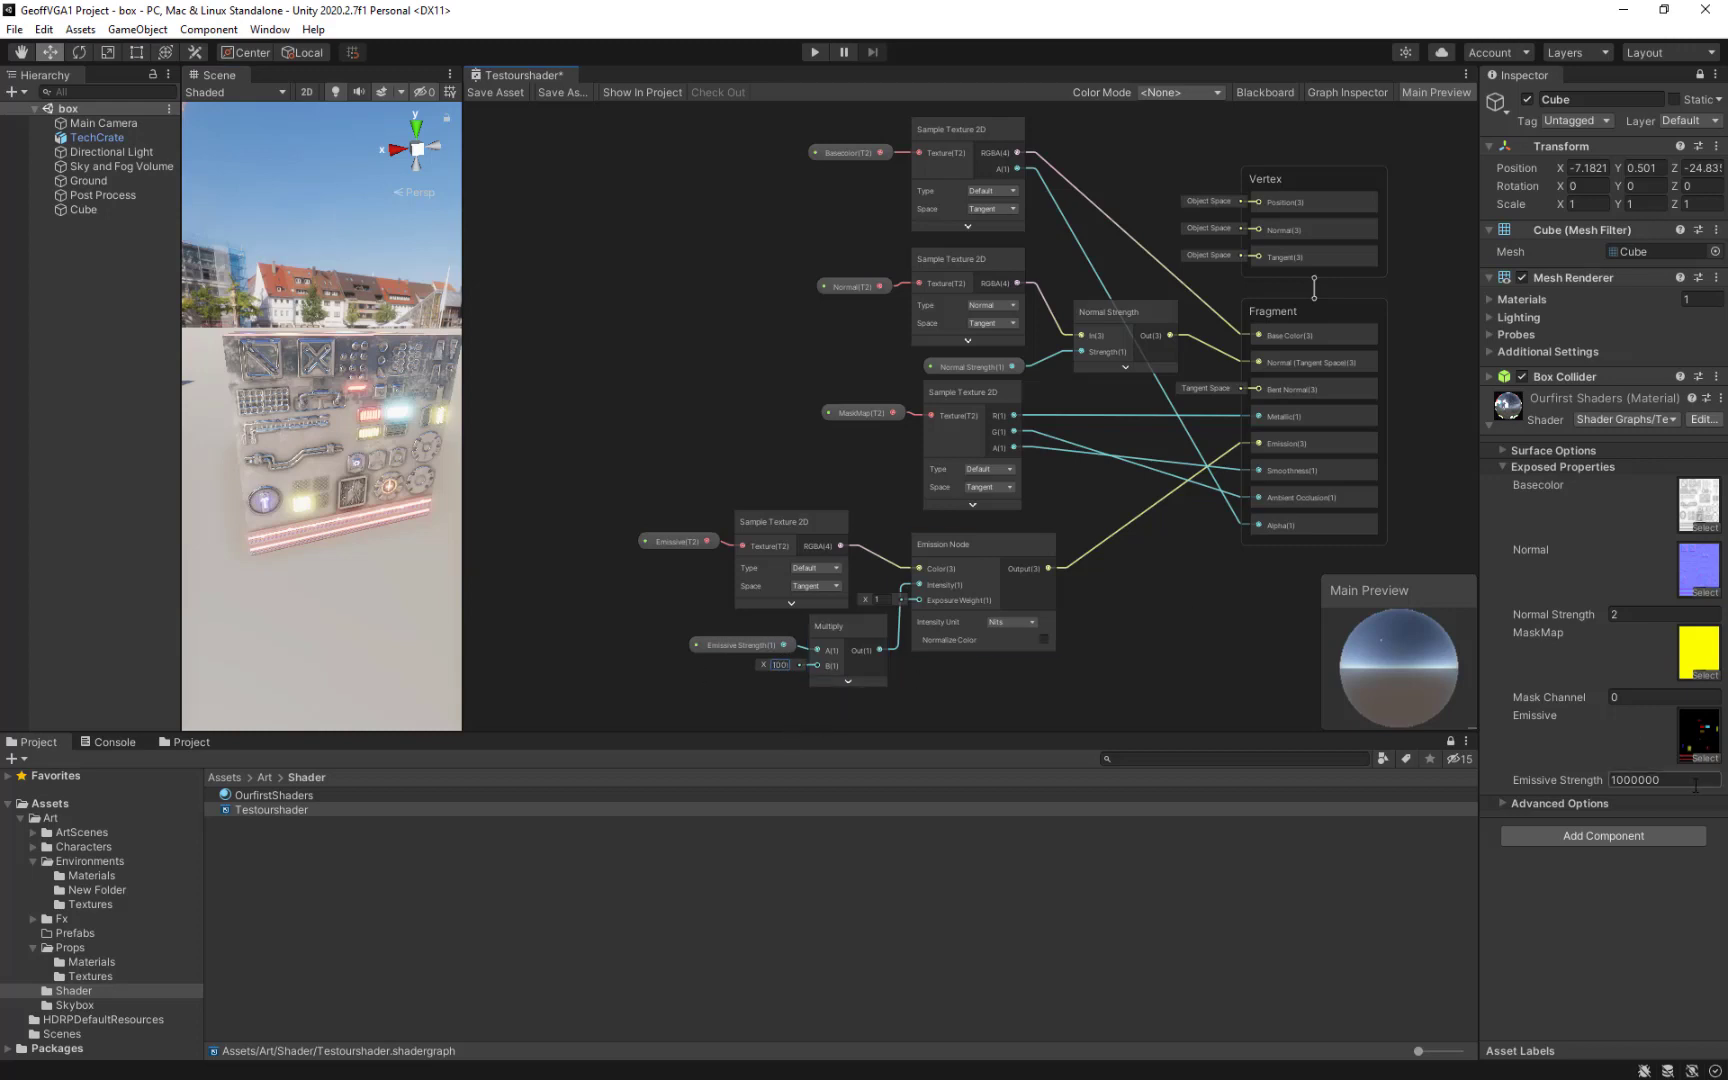
type("1")
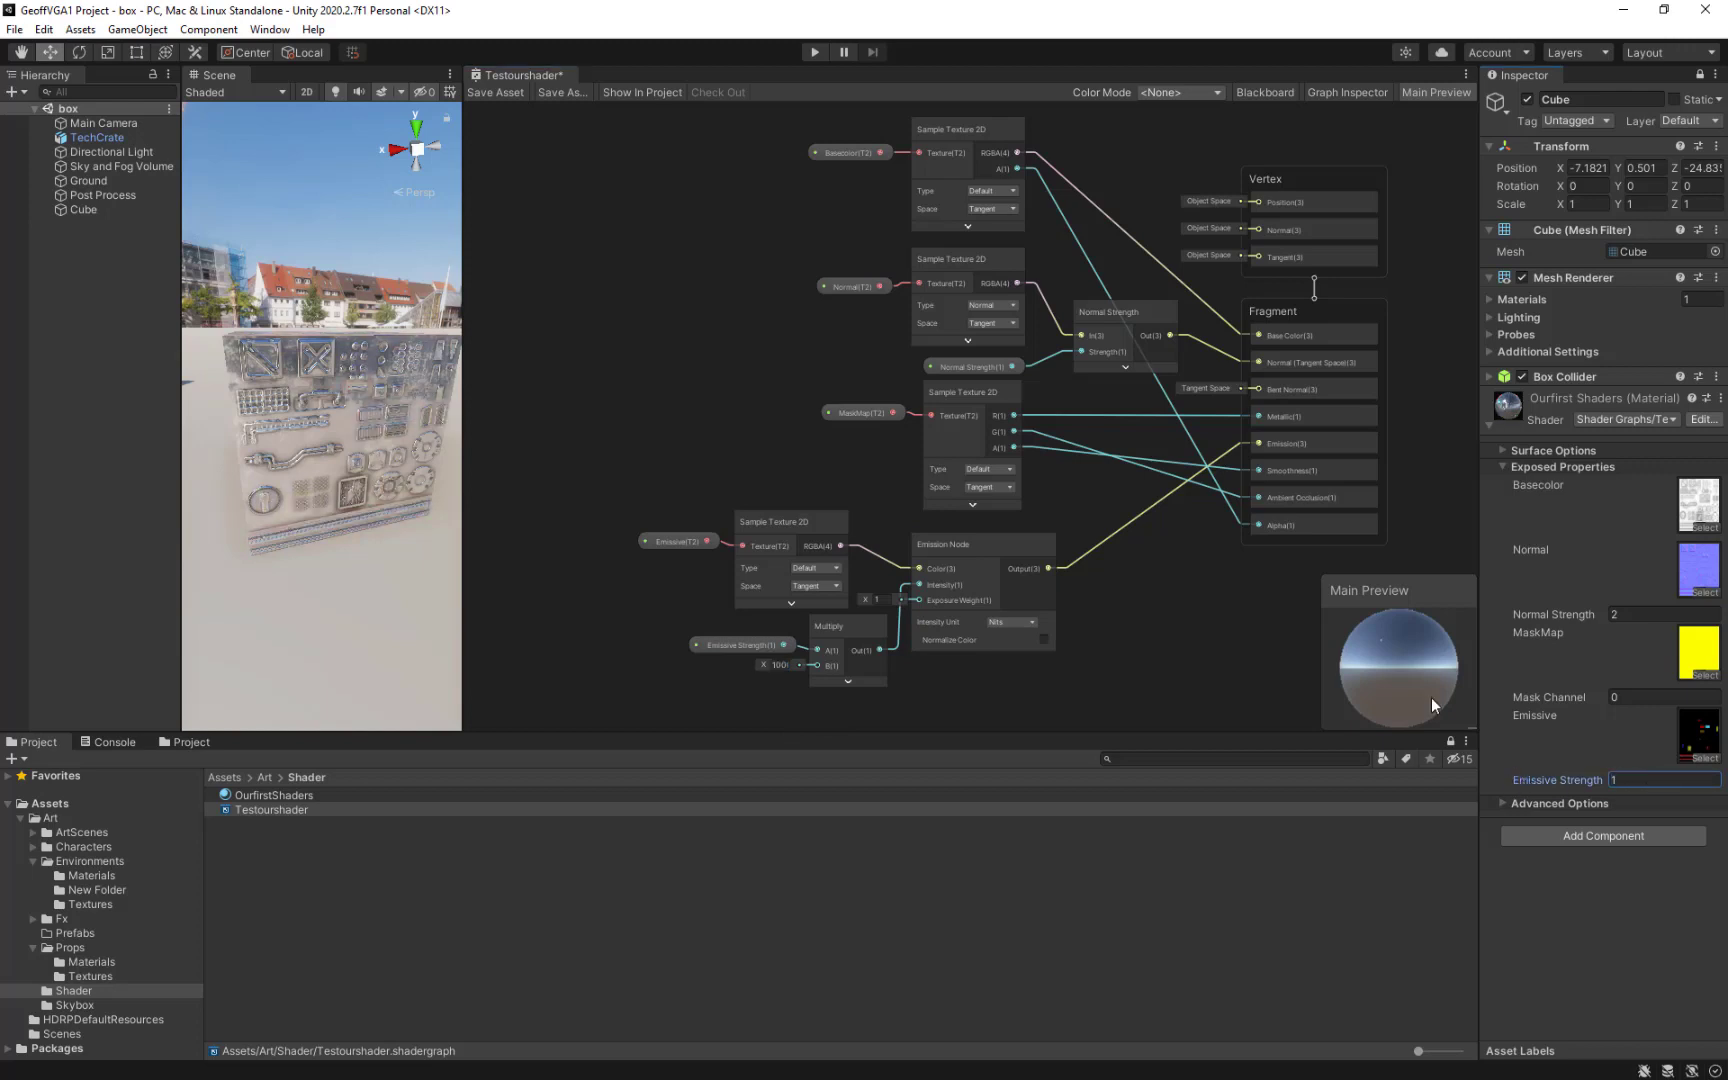
Save the shader graph asset and set the material's Emissive Strength to 100.
left_click(497, 90)
middle_click_drag(369, 412, 334, 402)
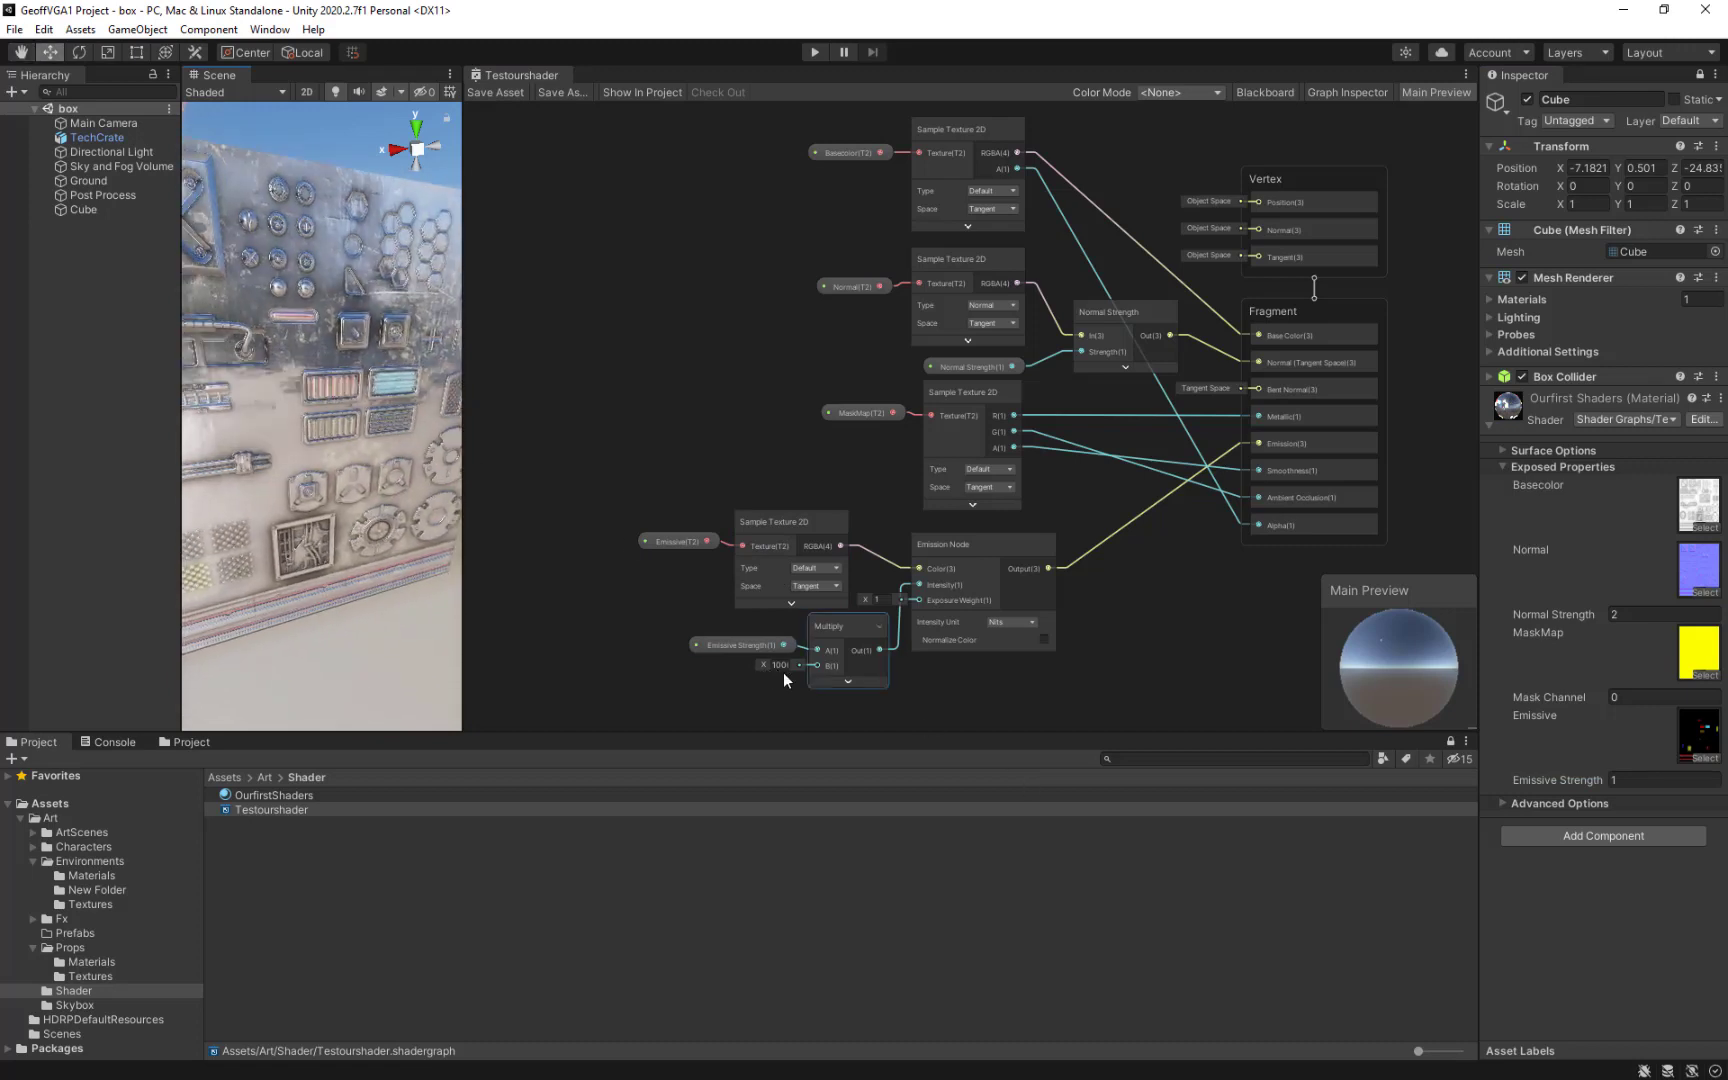
left_click(835, 680)
left_click(1660, 780)
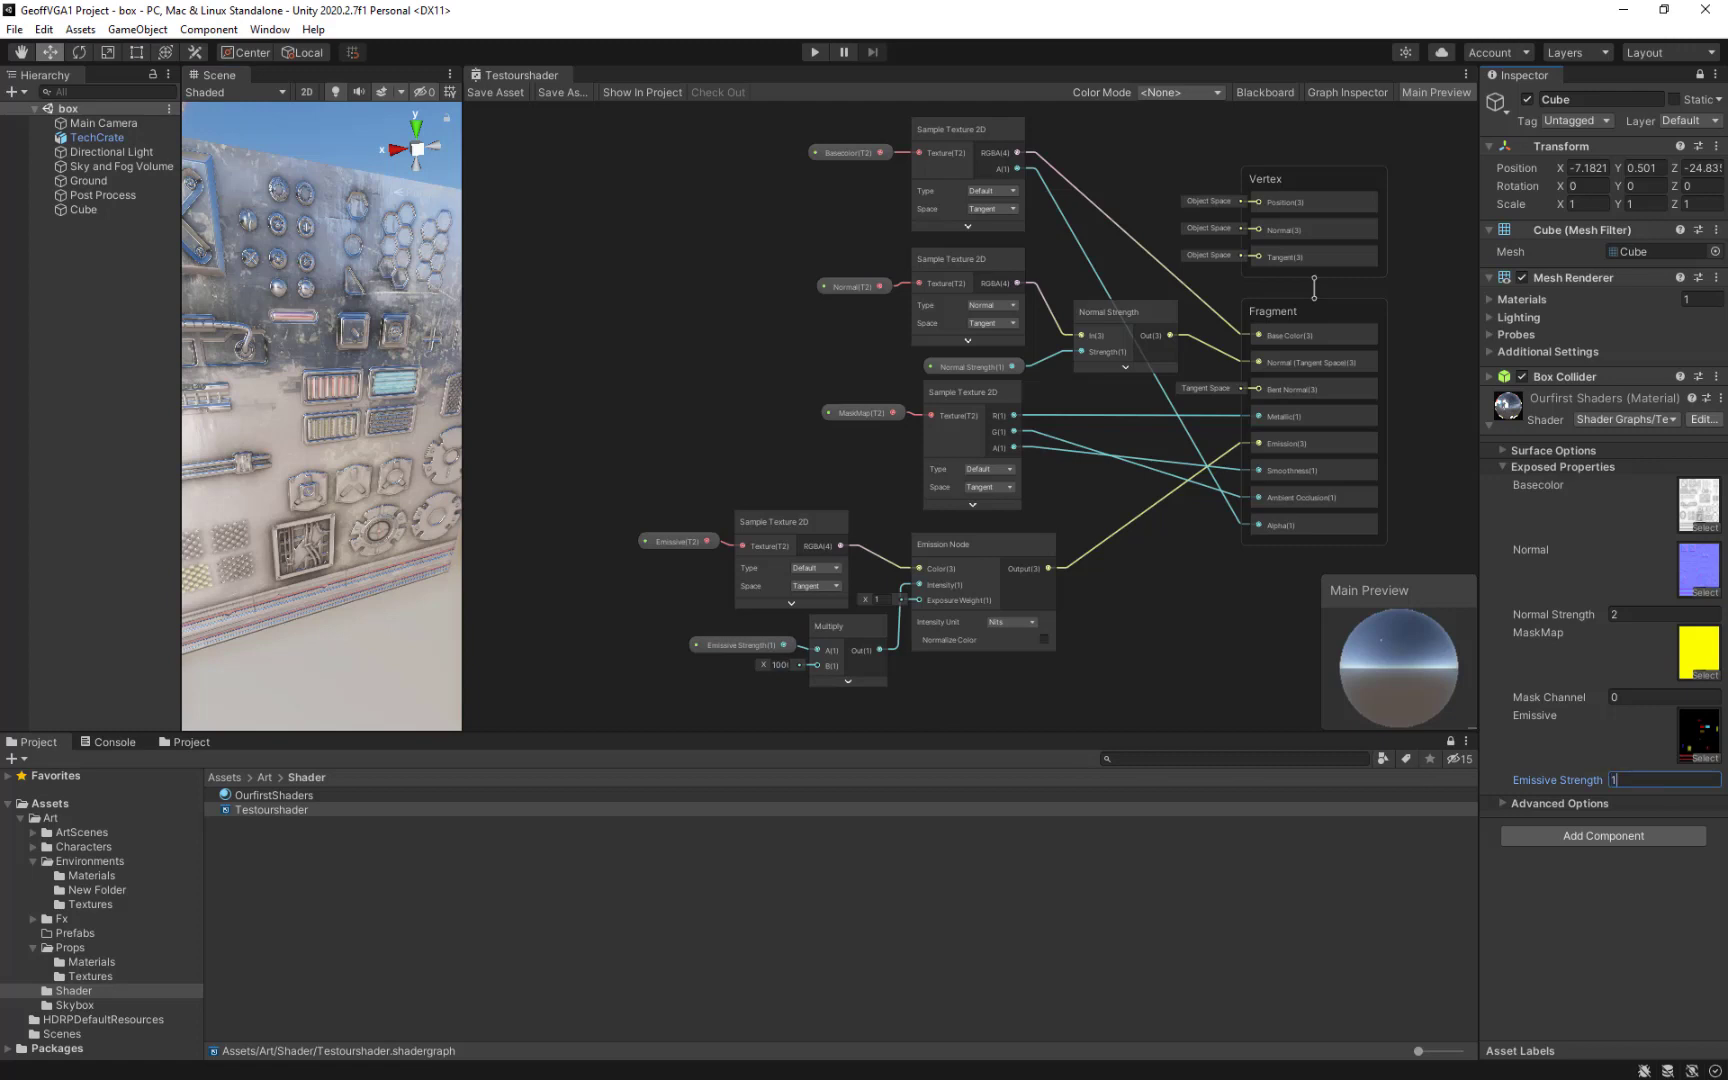
type("00")
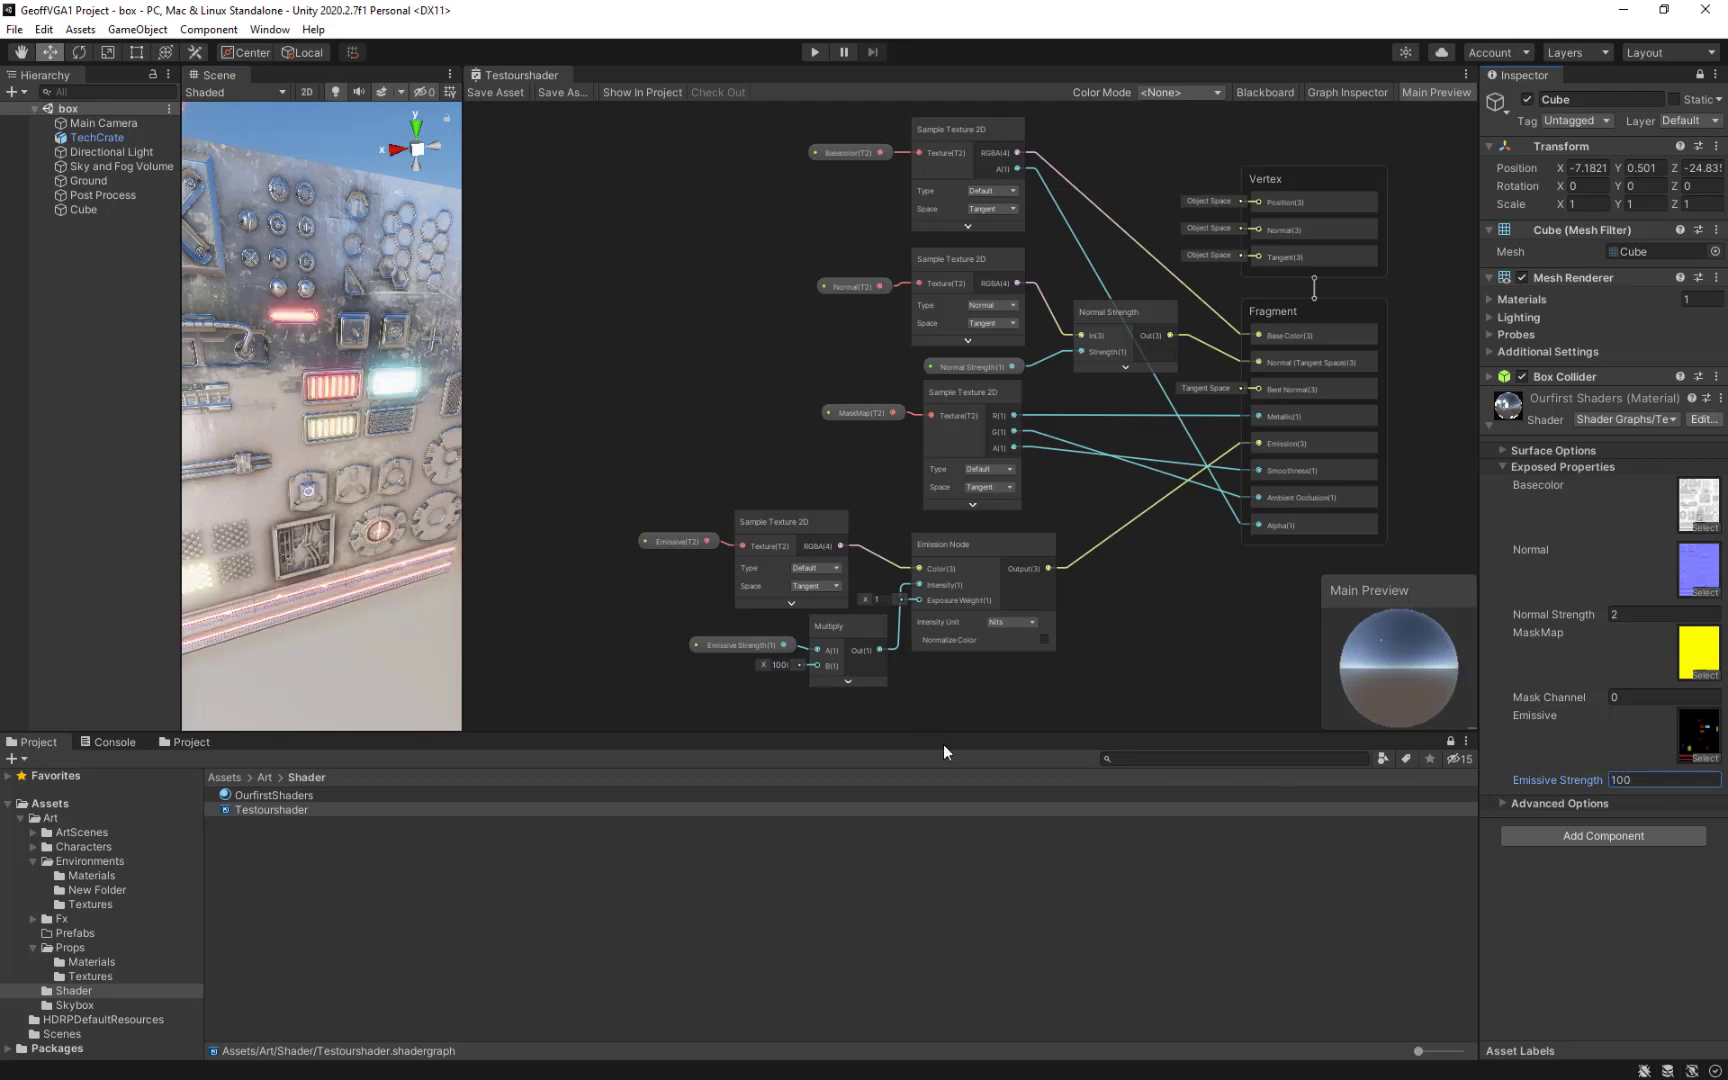
middle_click_drag(285, 407, 351, 550)
scroll(351, 550, "down", 4)
scroll(351, 550, "up", 2)
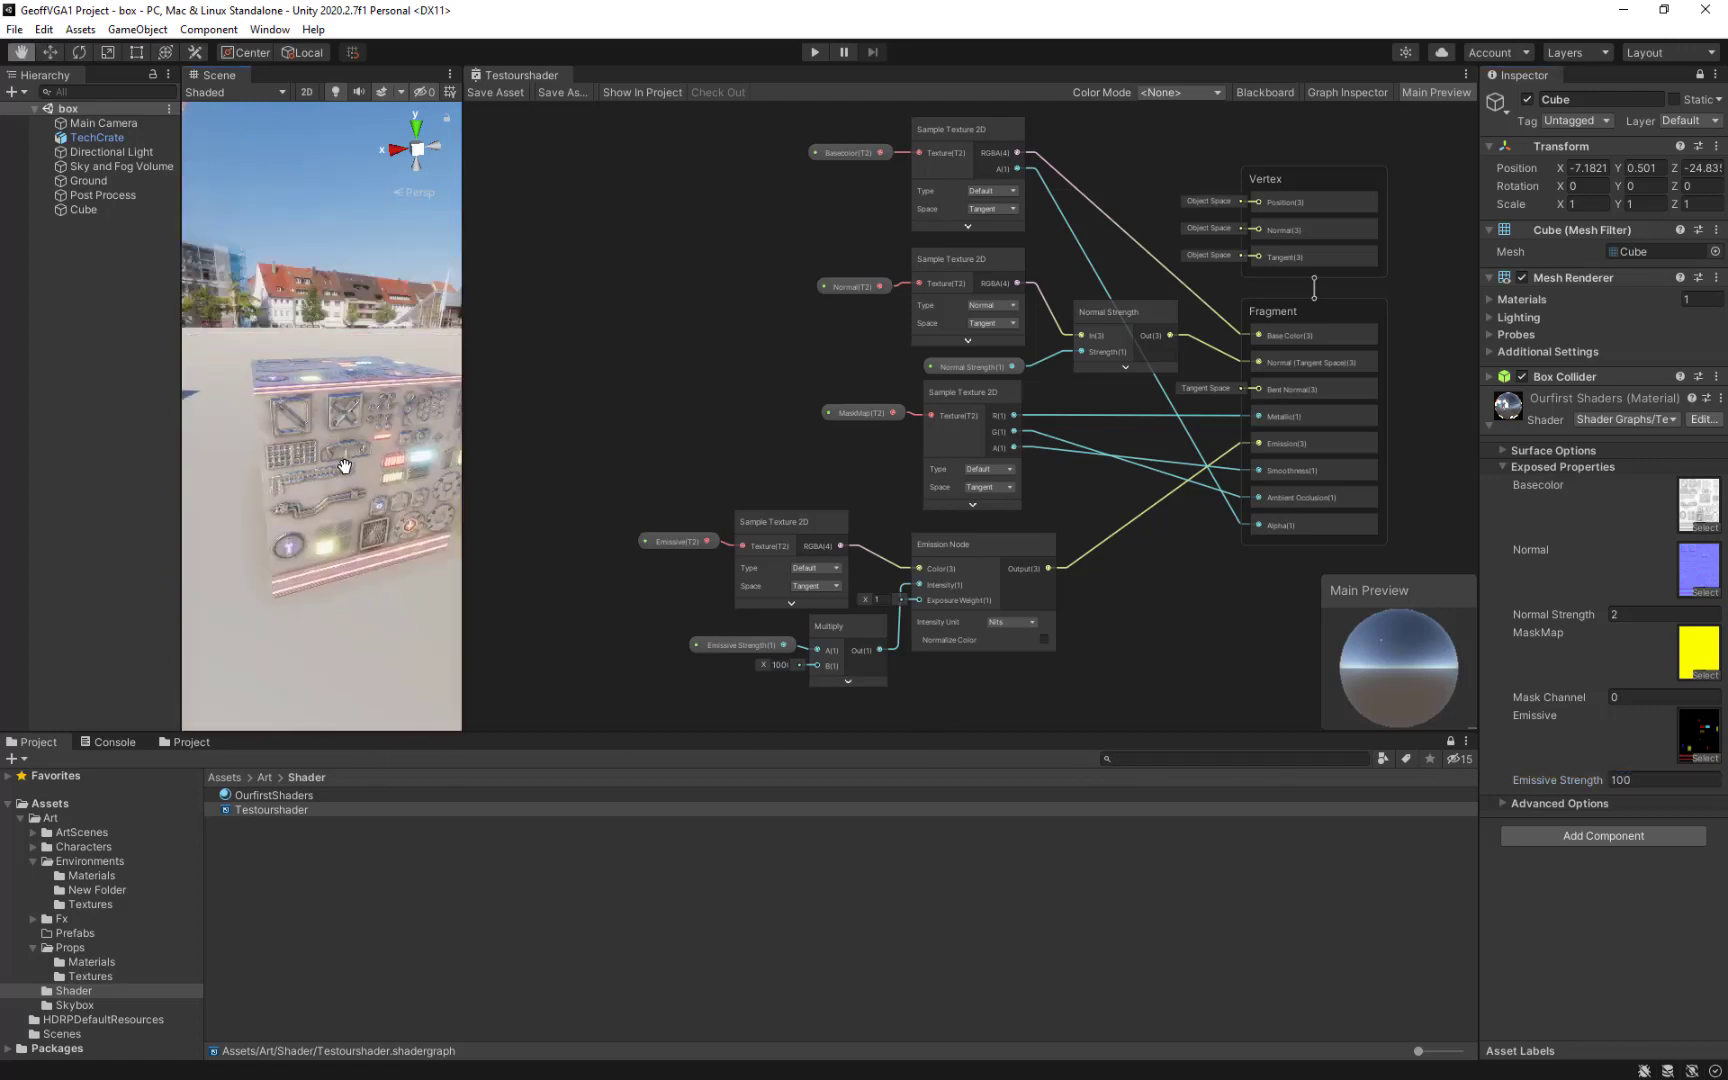
left_click_drag(351, 550, 459, 531, "alt")
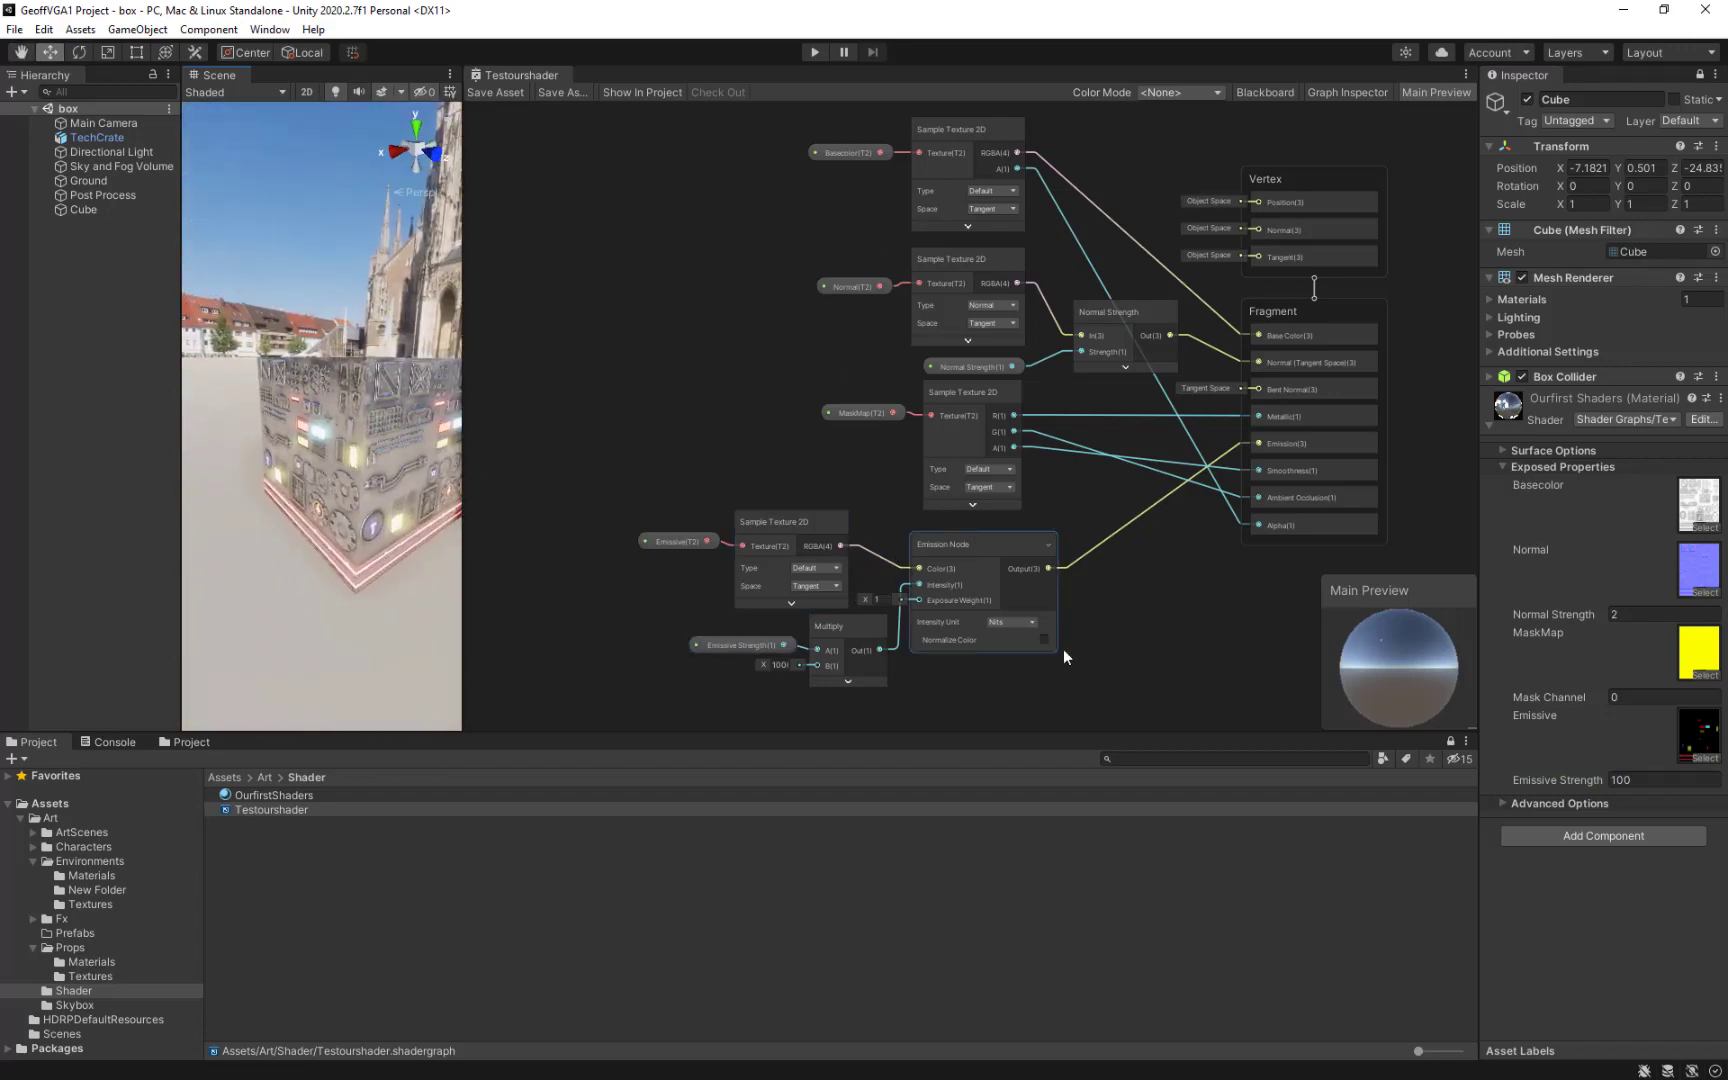
Shift the Emissive property with its Sample Texture 2D node, and the Emission Node, slightly to the right in the graph.
left_click_drag(1075, 698, 622, 524)
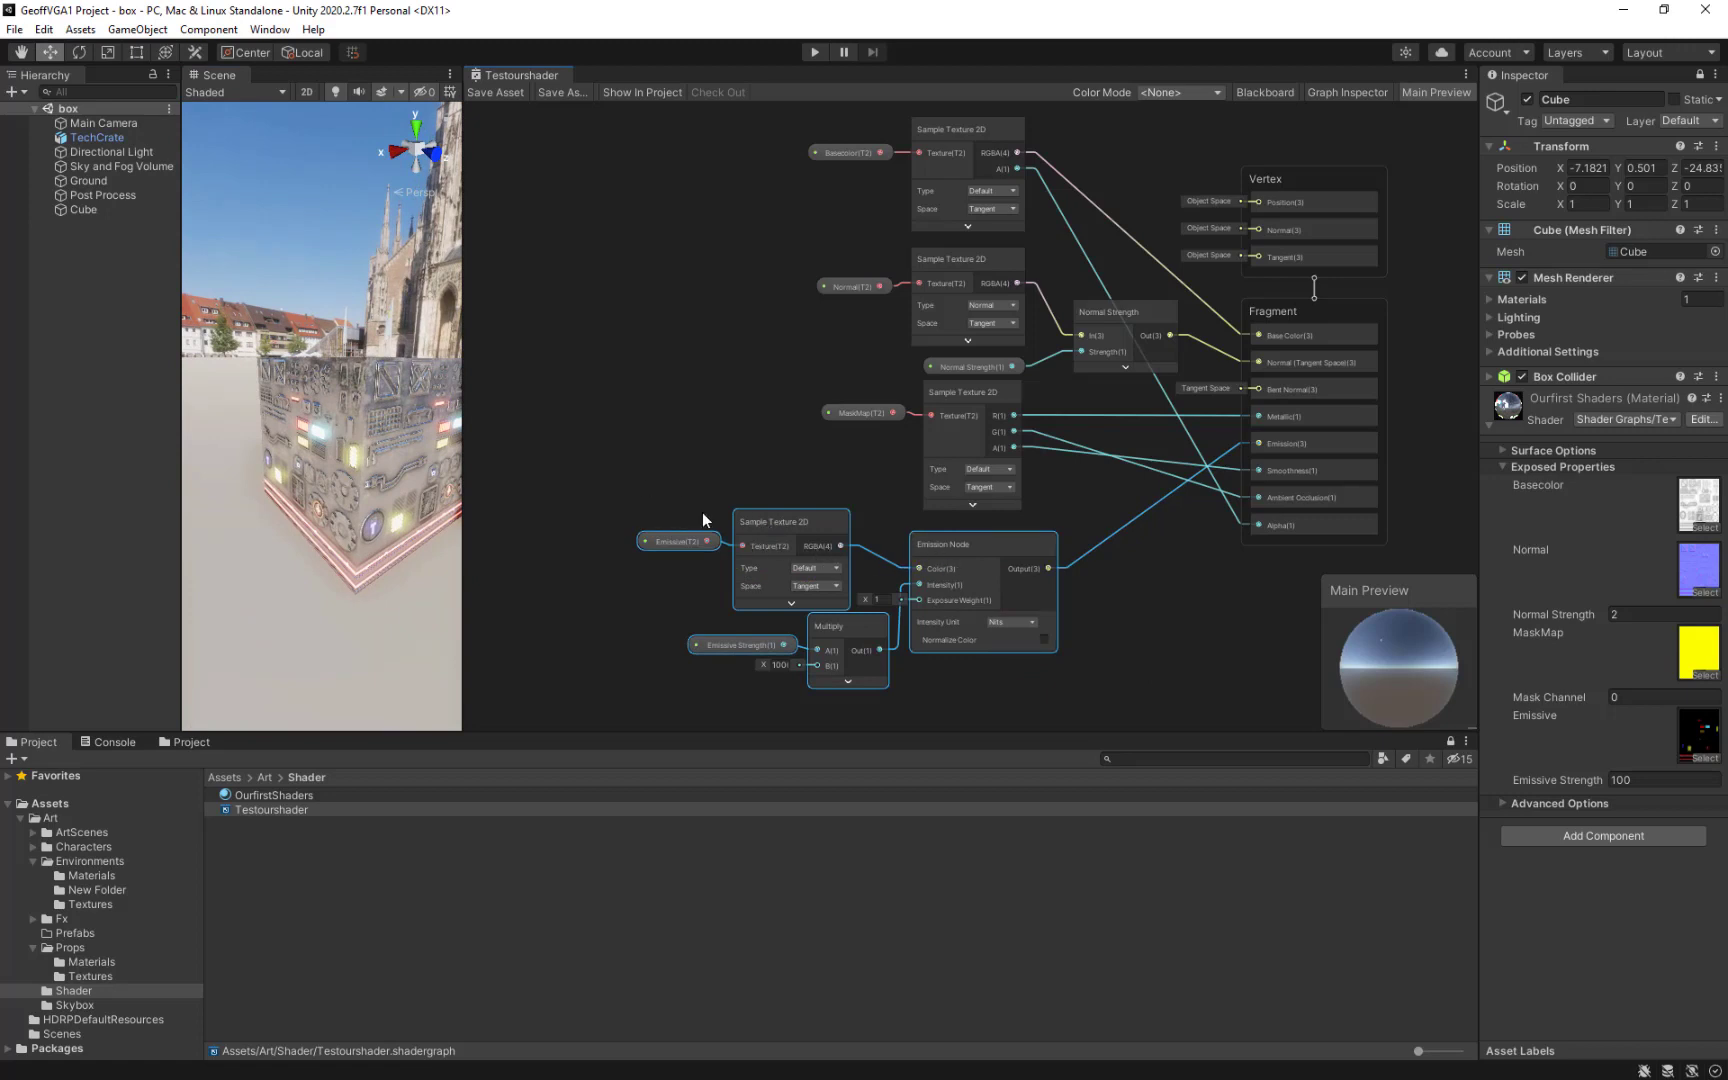
left_click(761, 481)
left_click_drag(668, 553, 801, 514)
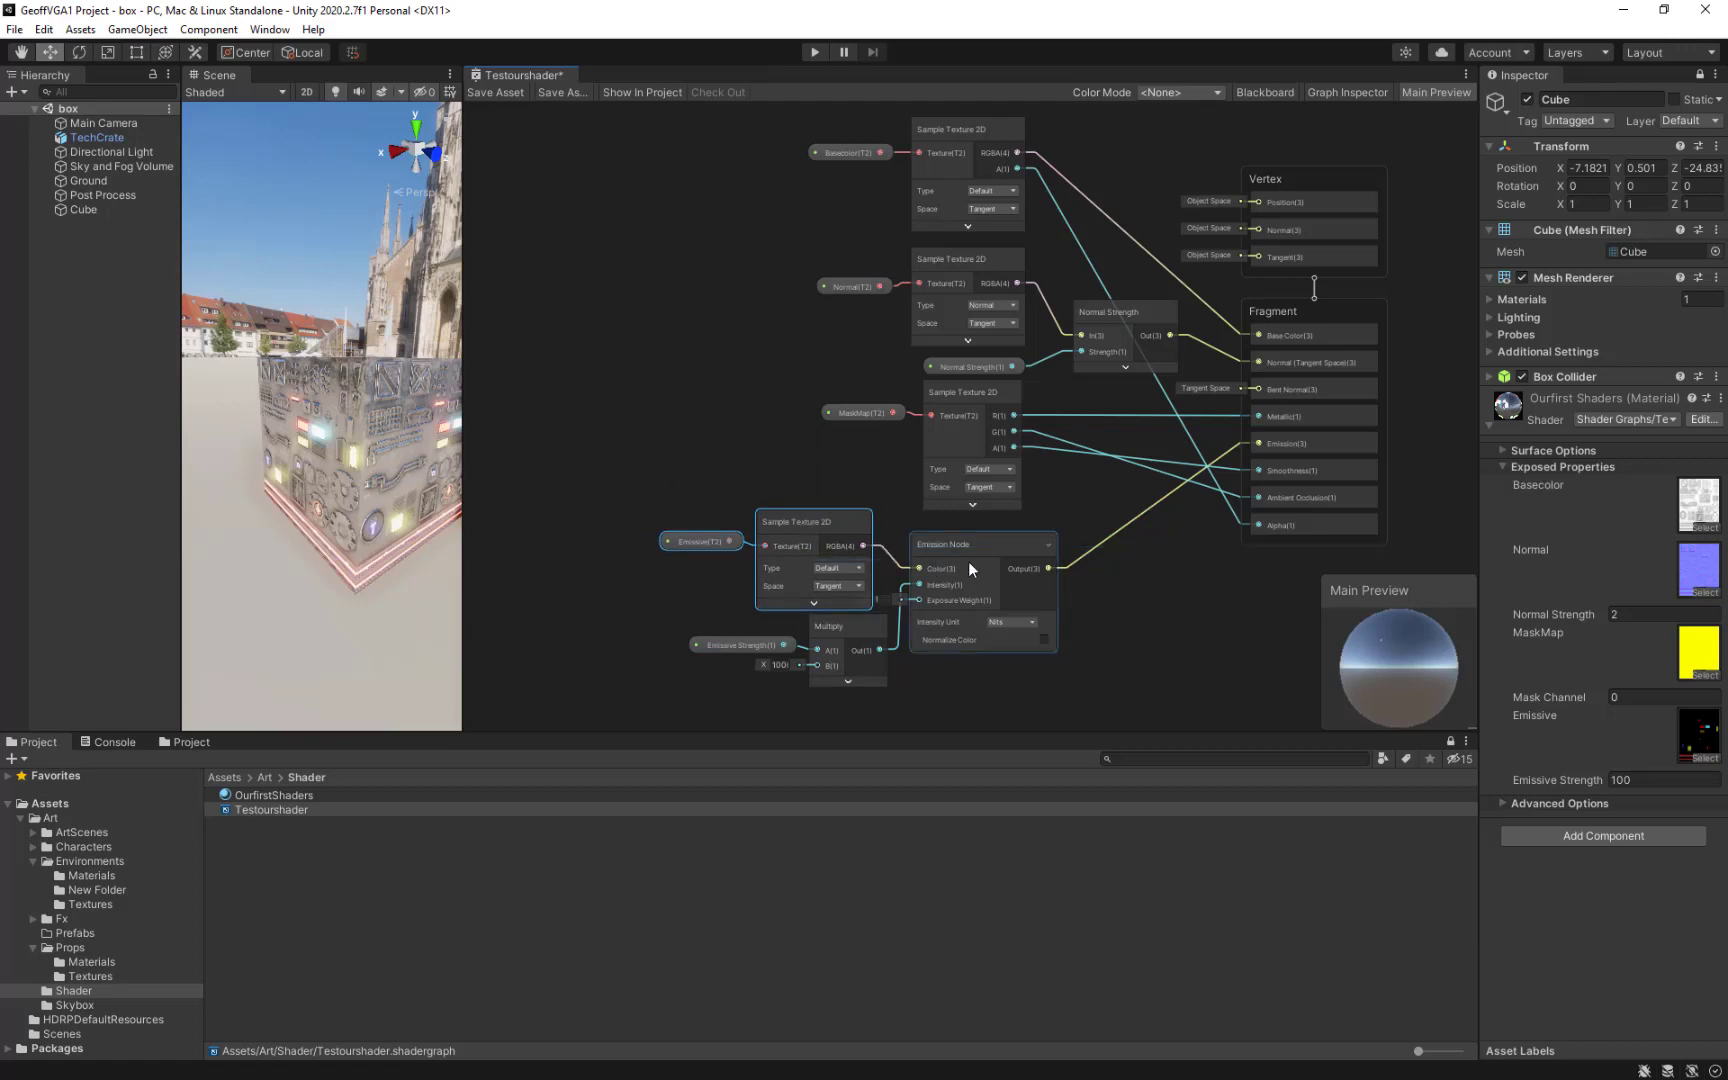
left_click_drag(967, 545, 977, 541)
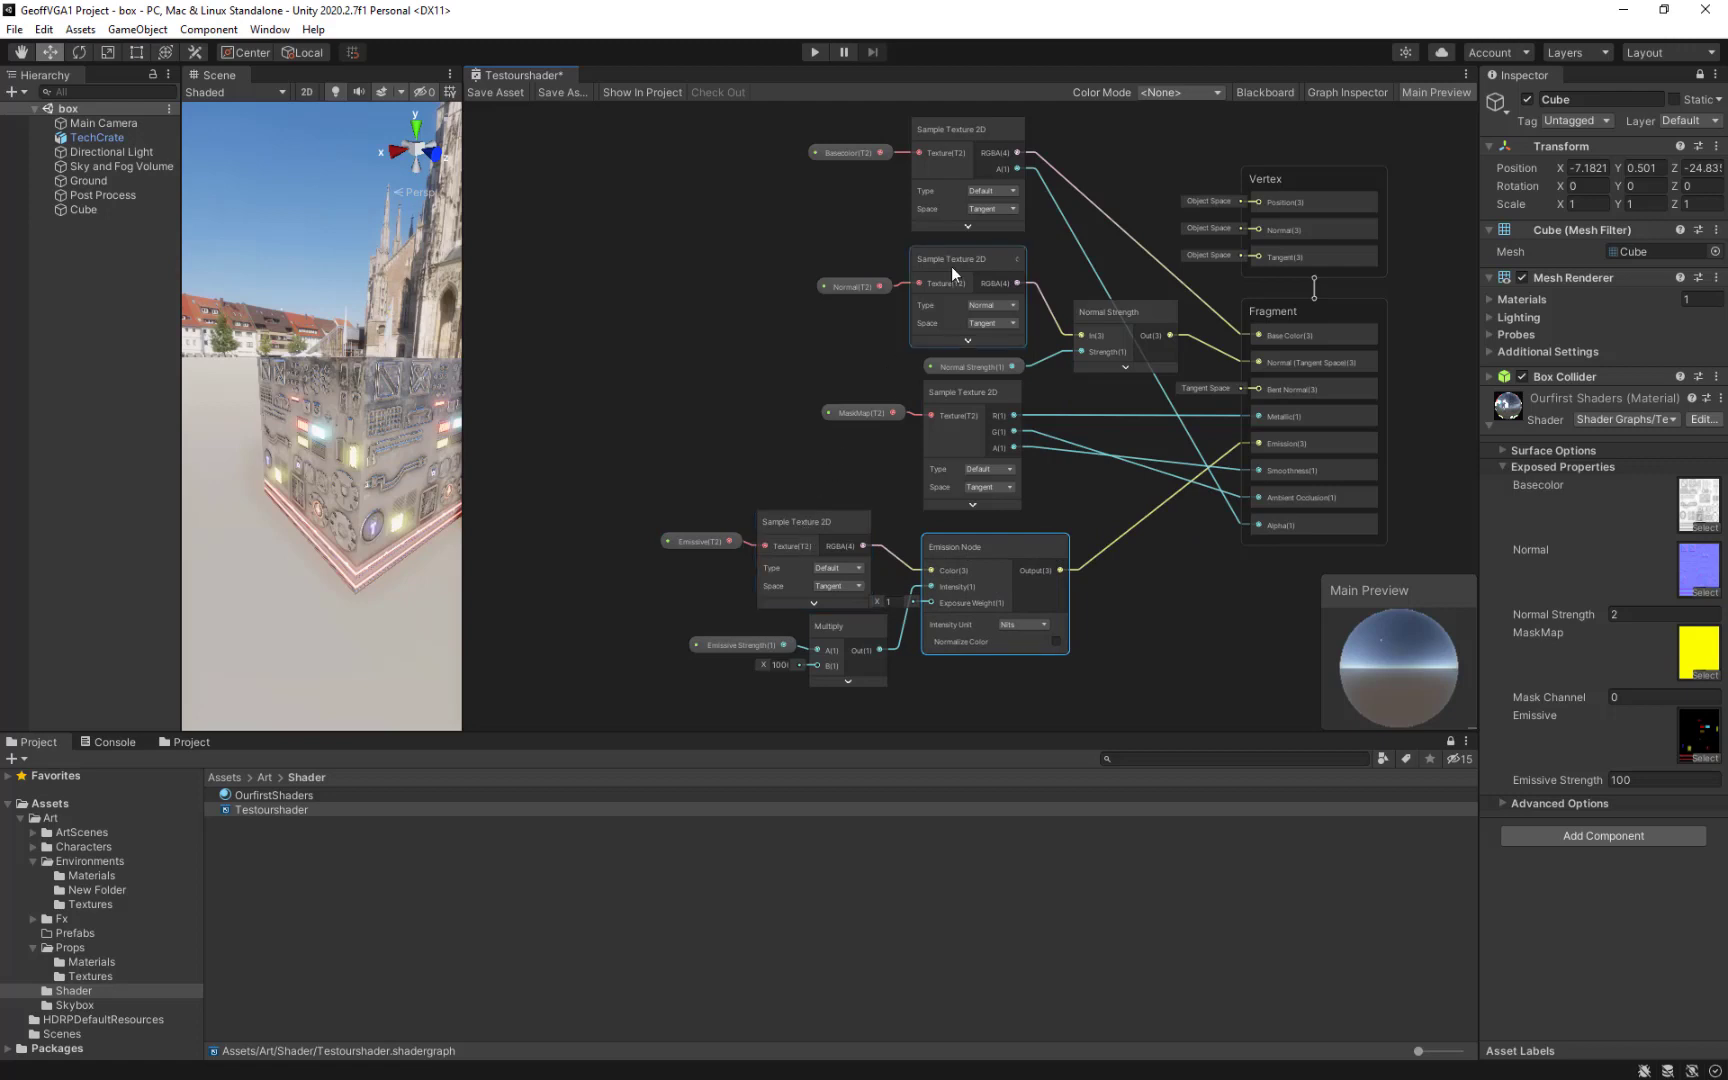
Move the MaskMap property and its Sample Texture 2D node together to the left, into the open area of the graph.
left_click_drag(733, 237, 922, 301)
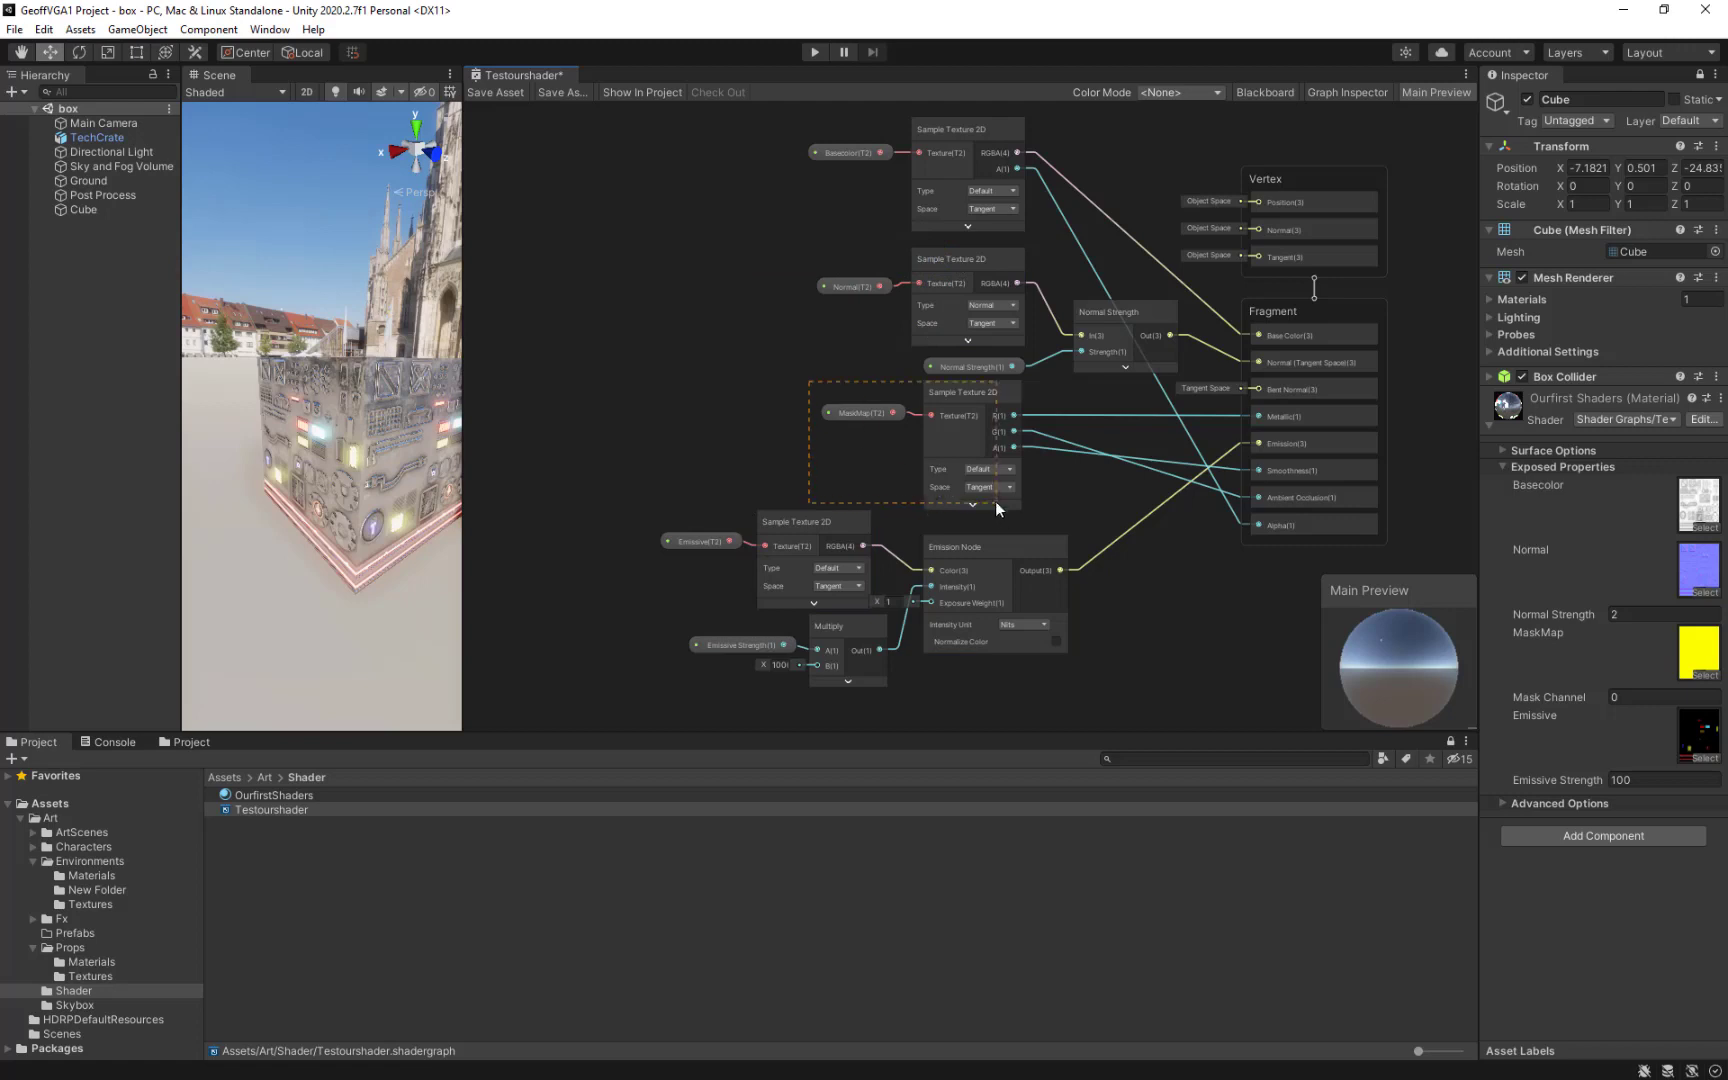
left_click_drag(995, 501, 995, 503)
left_click_drag(948, 401, 724, 374)
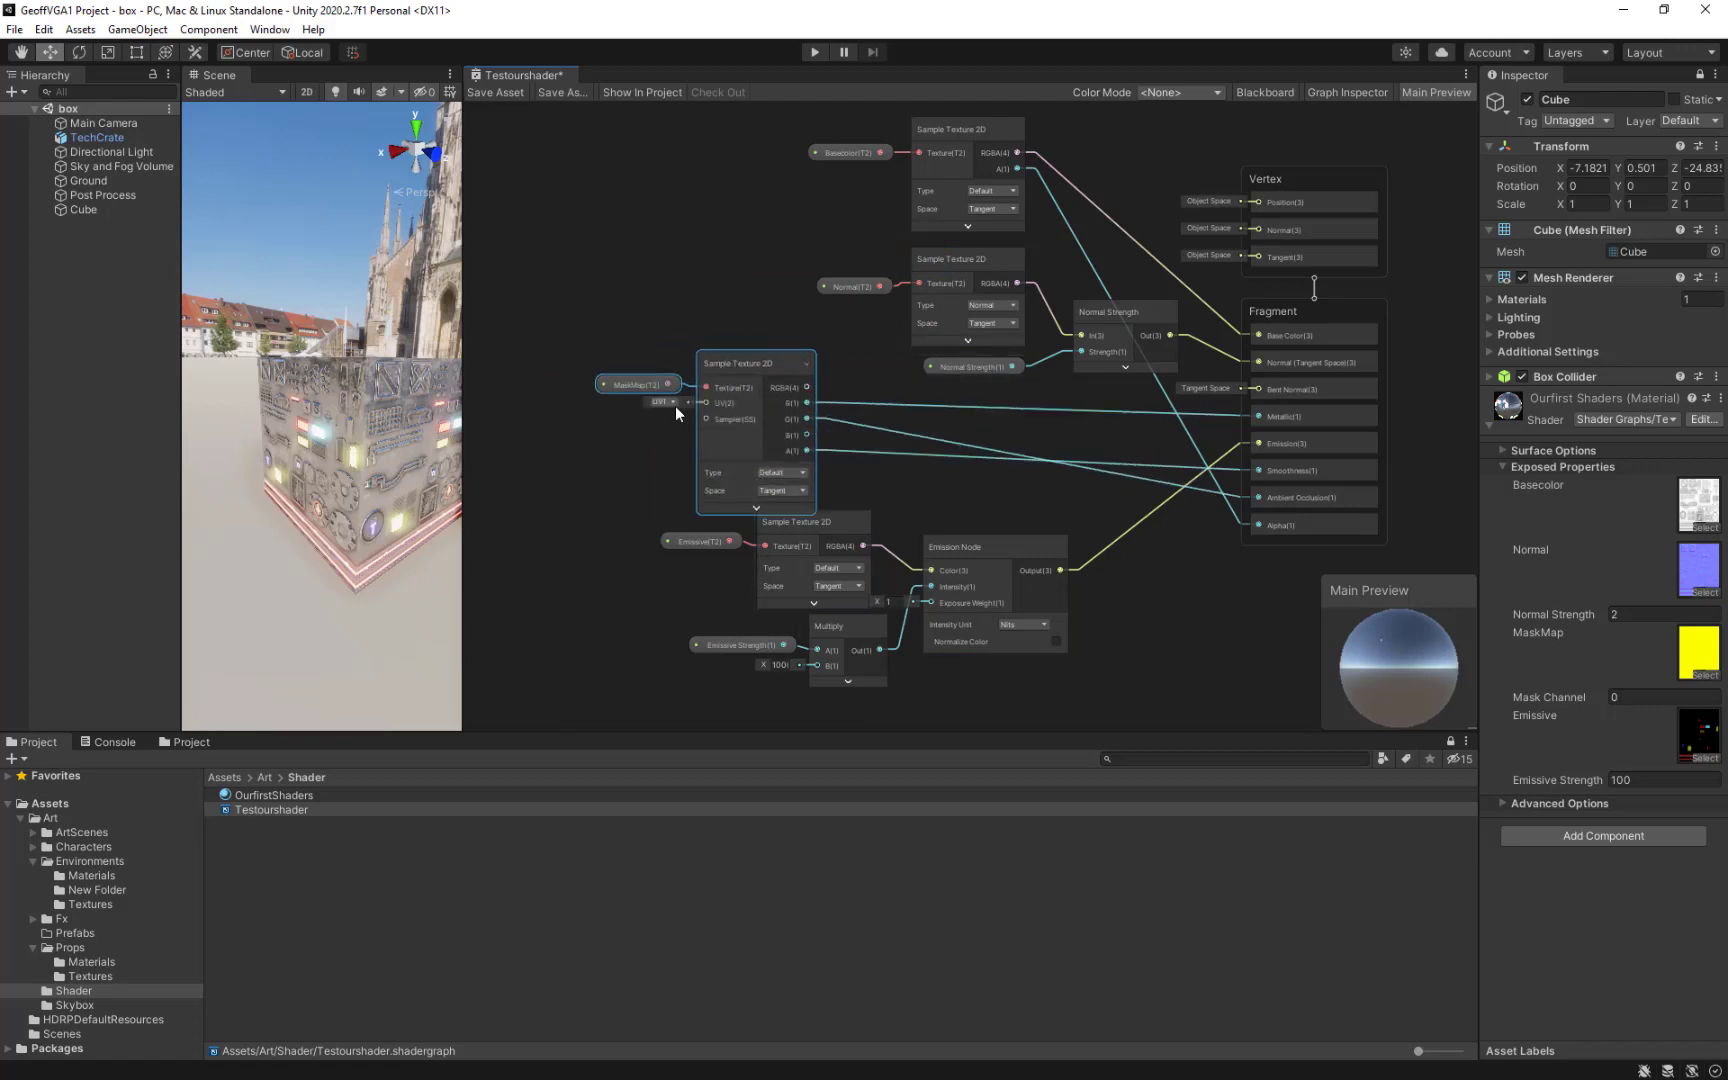
Check the UV channel options on the MaskMap's Sample Texture 2D node.
key("w")
right_click_drag(369, 464, 369, 464)
key("d")
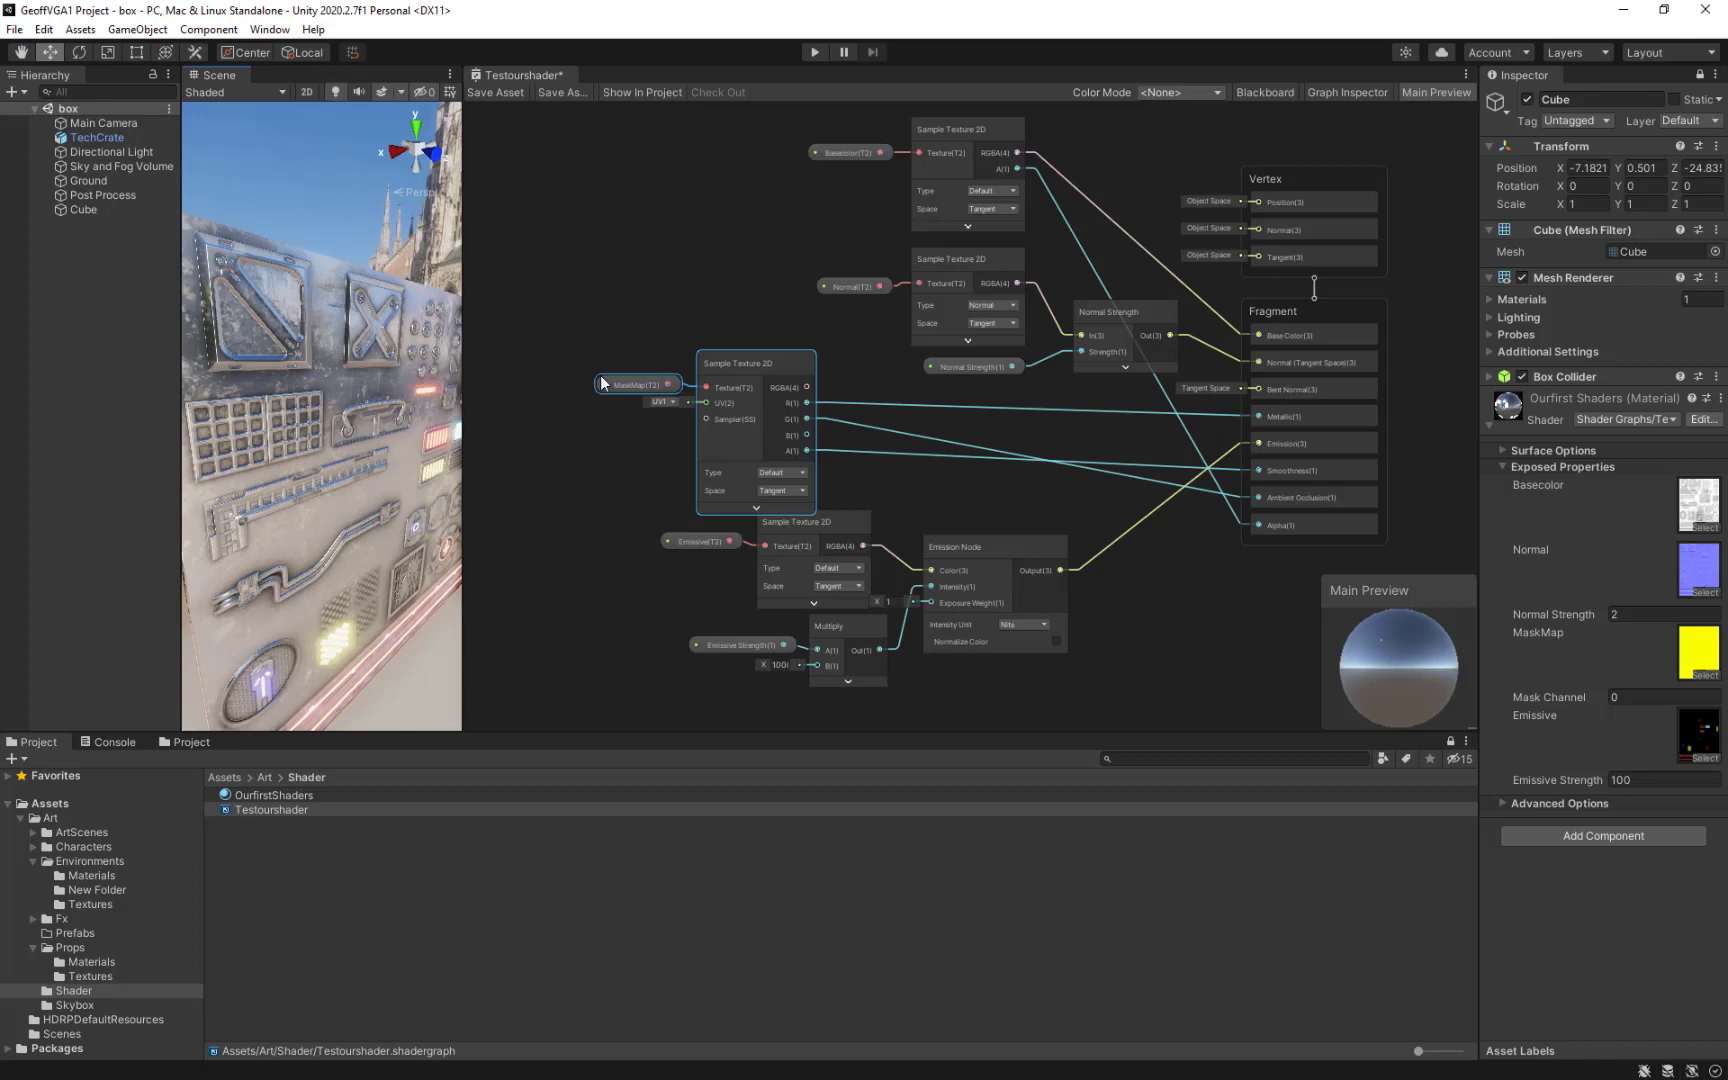
left_click(675, 401)
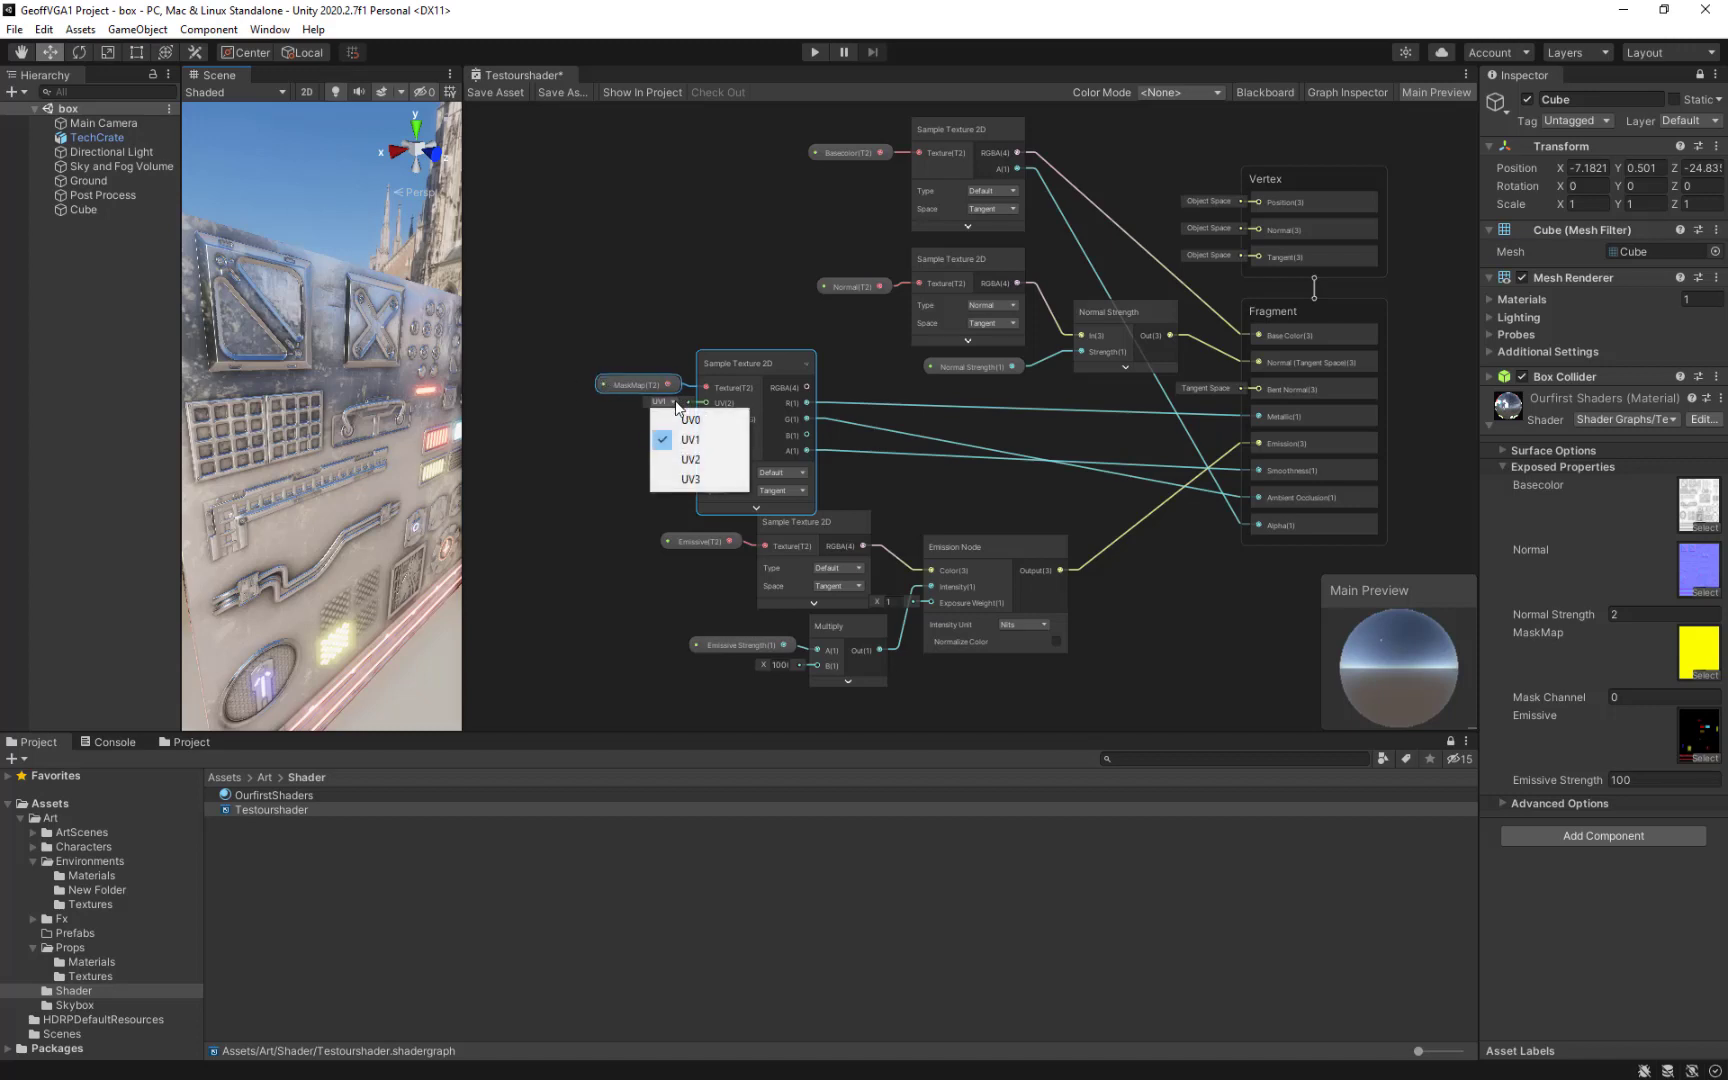
left_click(695, 265)
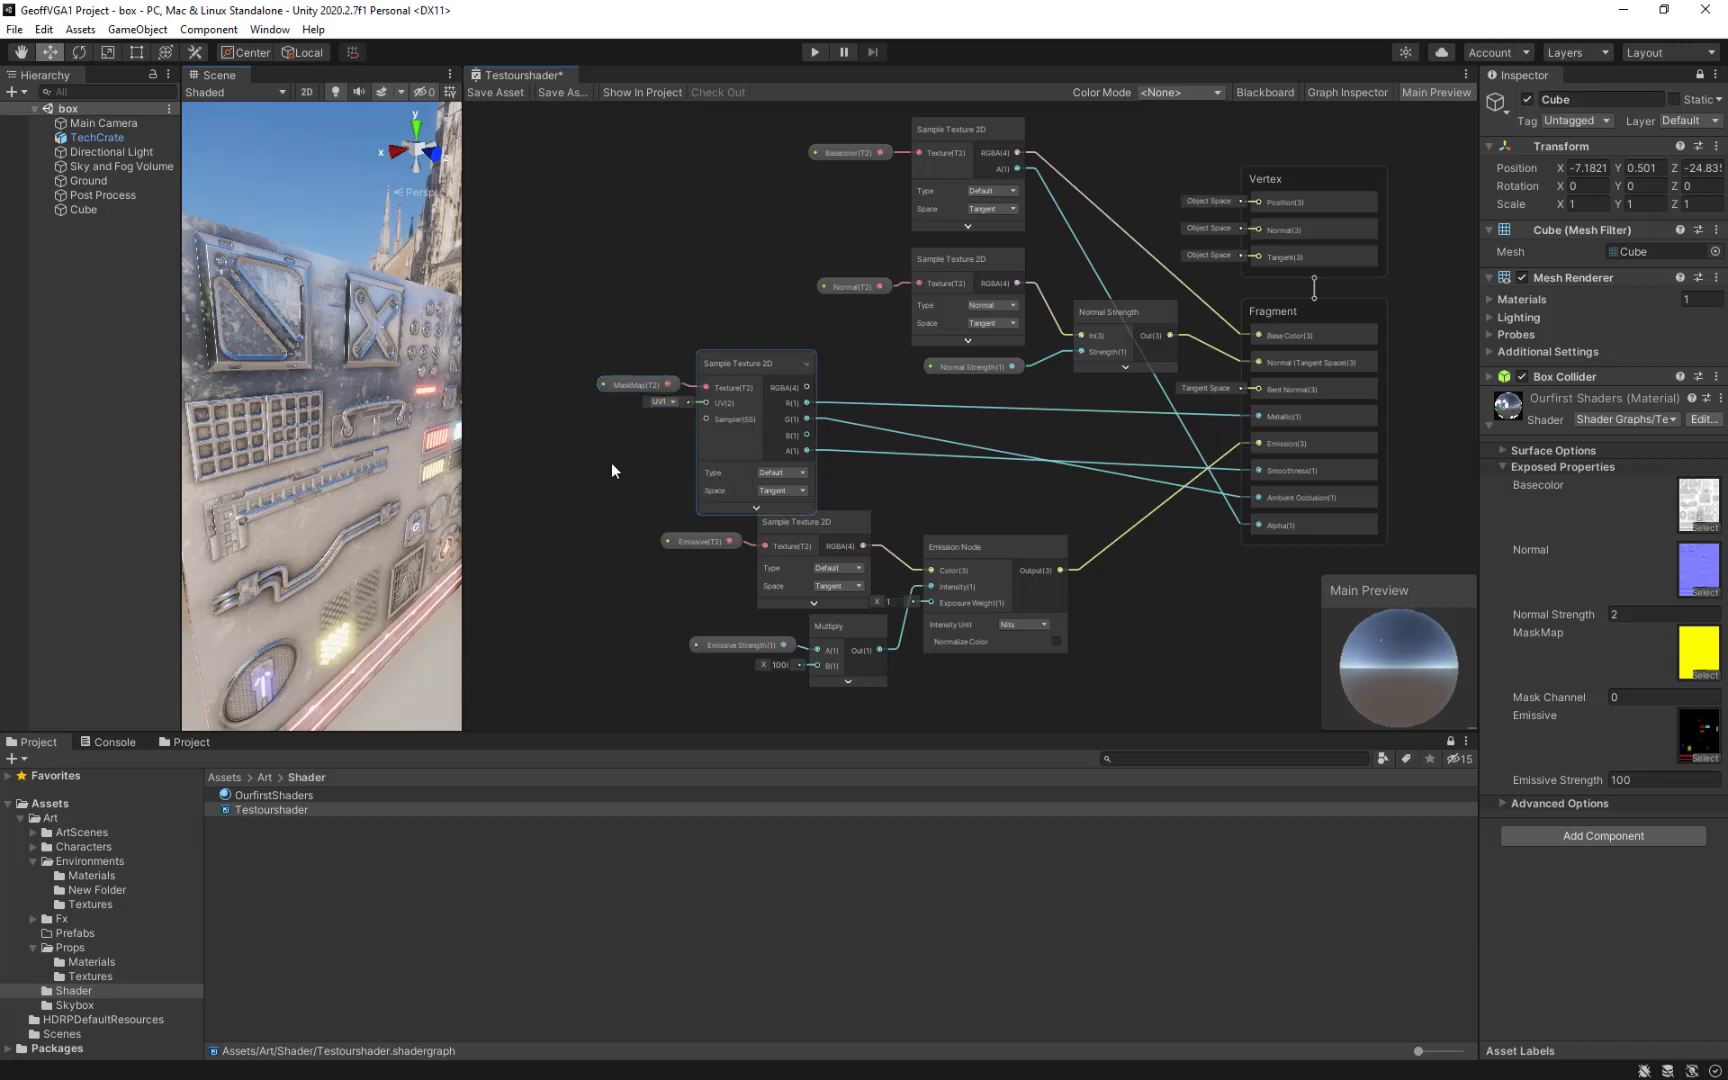
Widen the Scene view beside the shader graph and reframe the cube and the nodes.
middle_click_drag(370, 450, 432, 402)
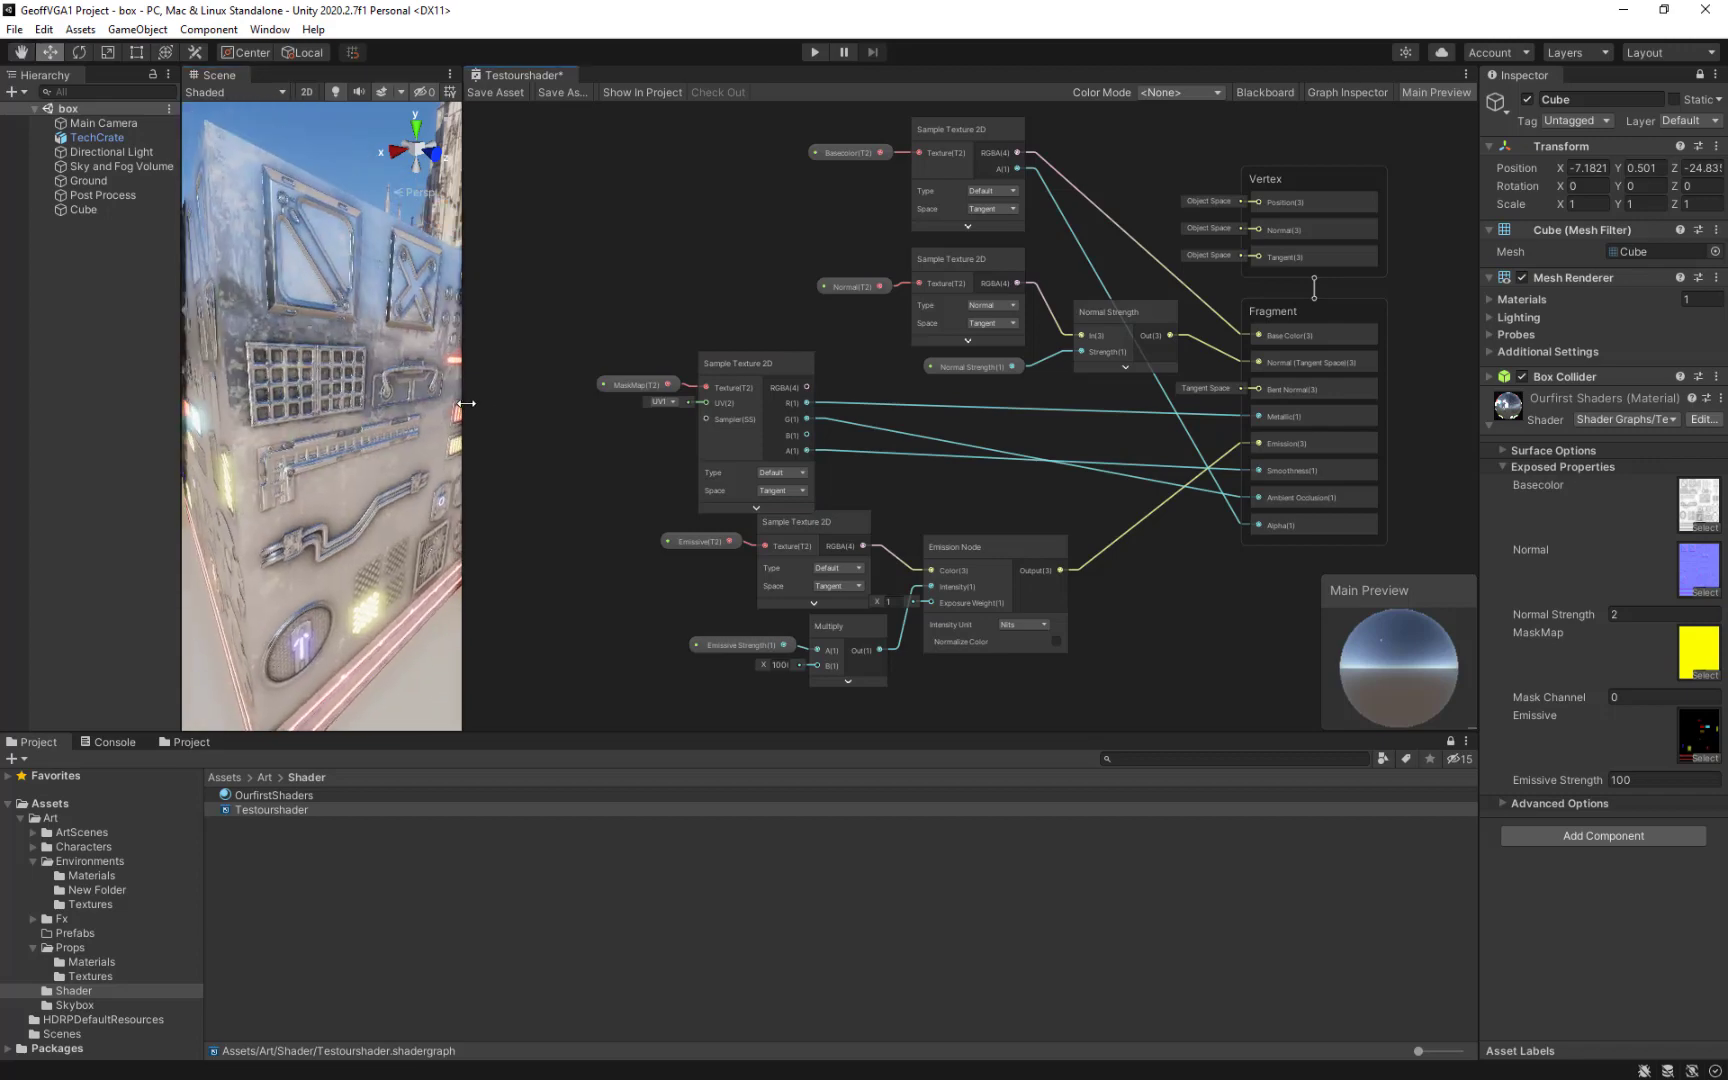
left_click_drag(466, 403, 524, 402)
mouse_move(455, 394)
middle_mouse_down()
mouse_move(418, 384)
mouse_move(443, 389)
middle_mouse_up()
scroll(436, 390, "down", 5)
scroll(418, 384, "up", 5)
middle_click_drag(881, 459, 1019, 429)
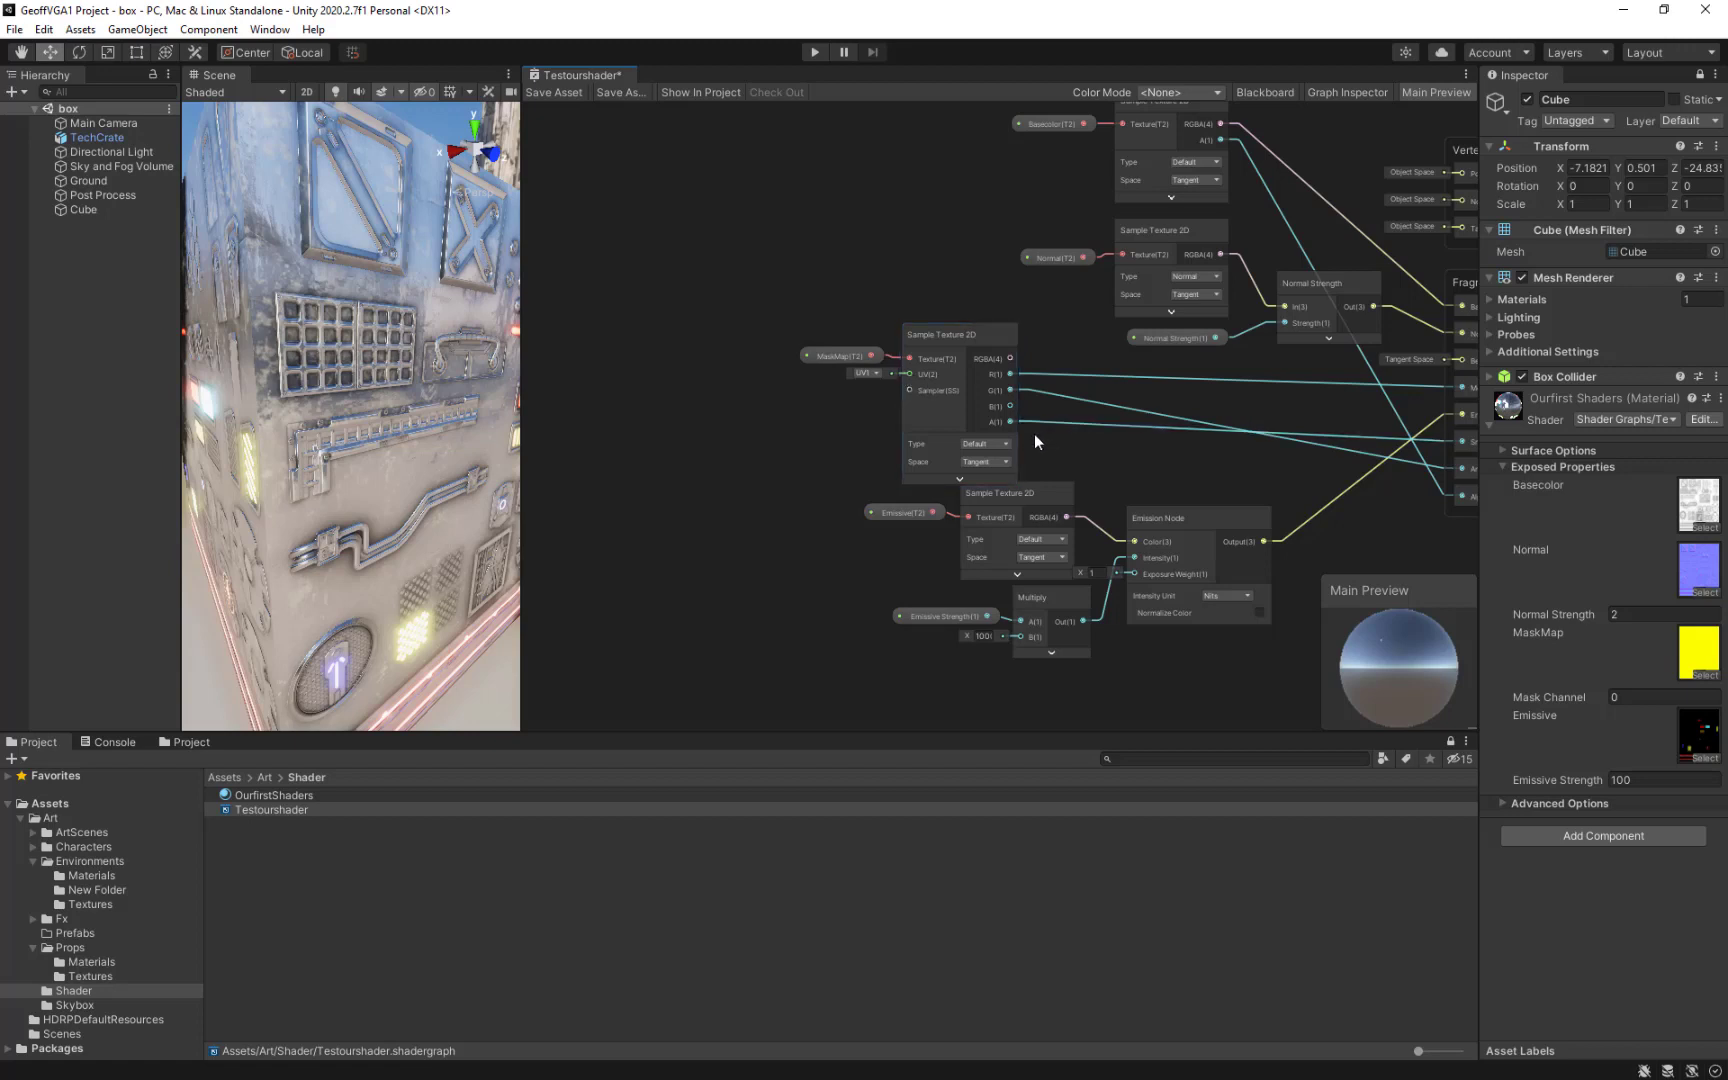
key("space")
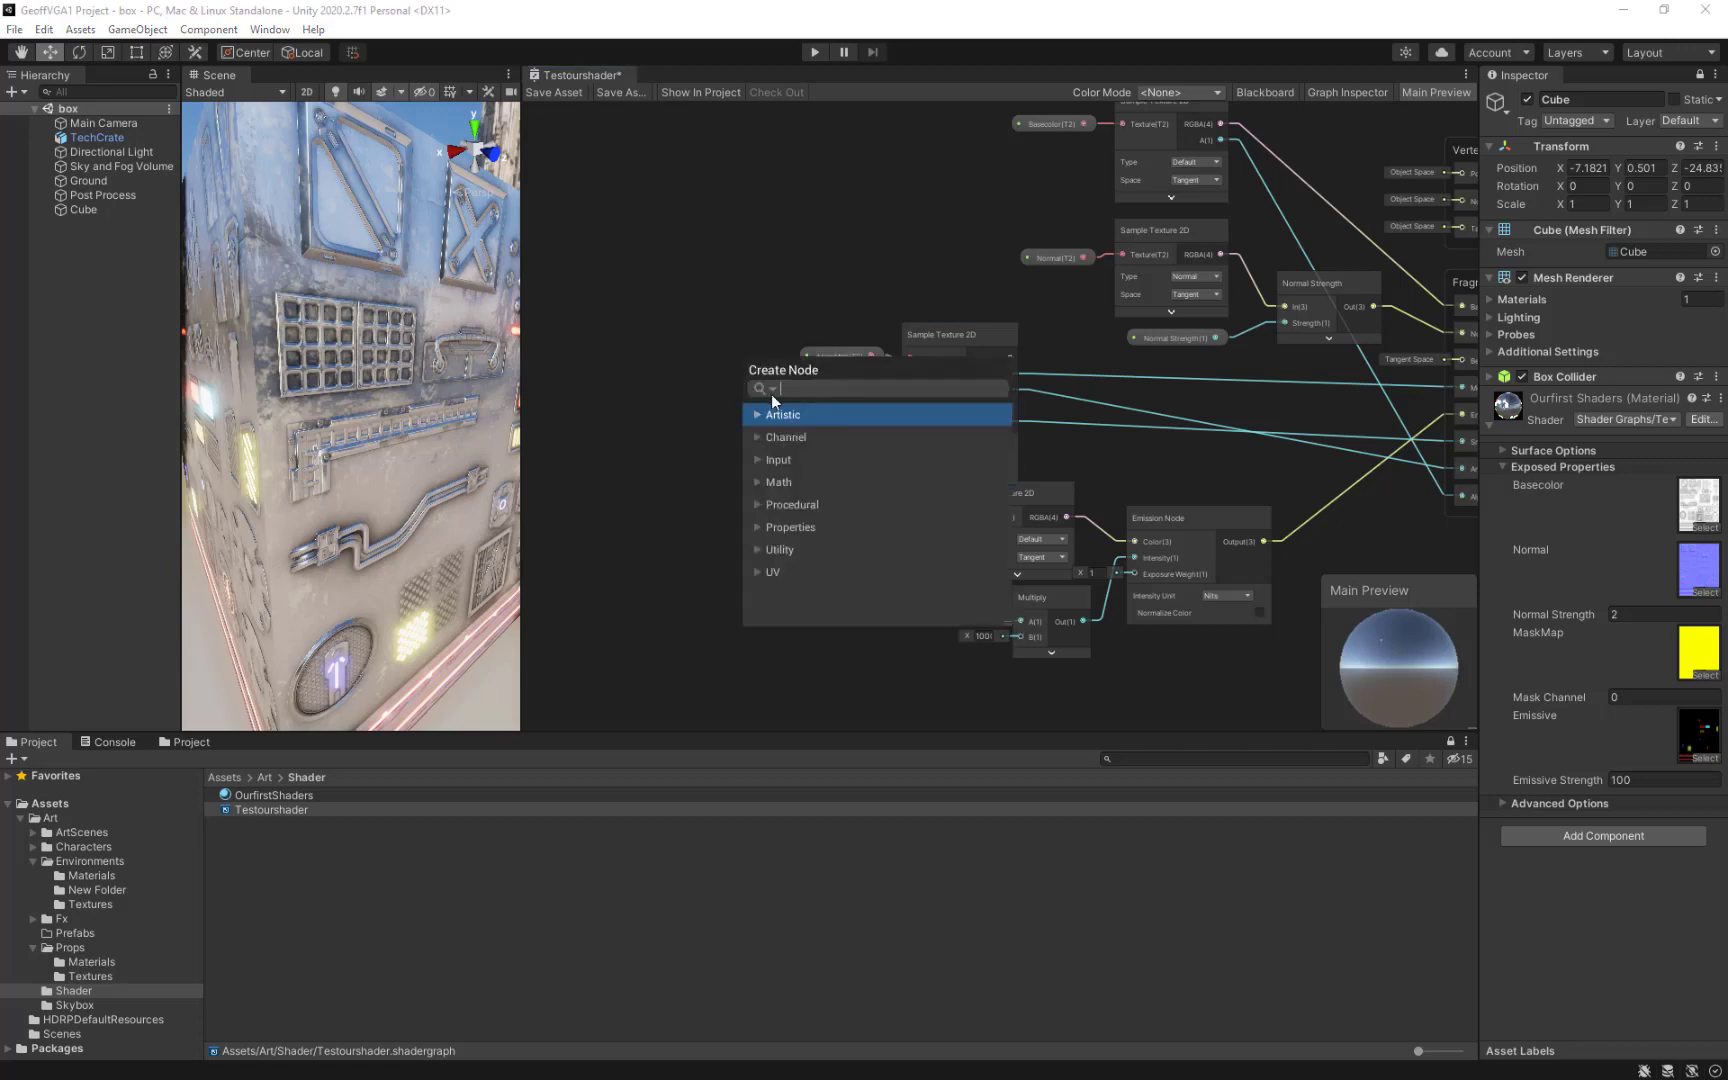
type("enum")
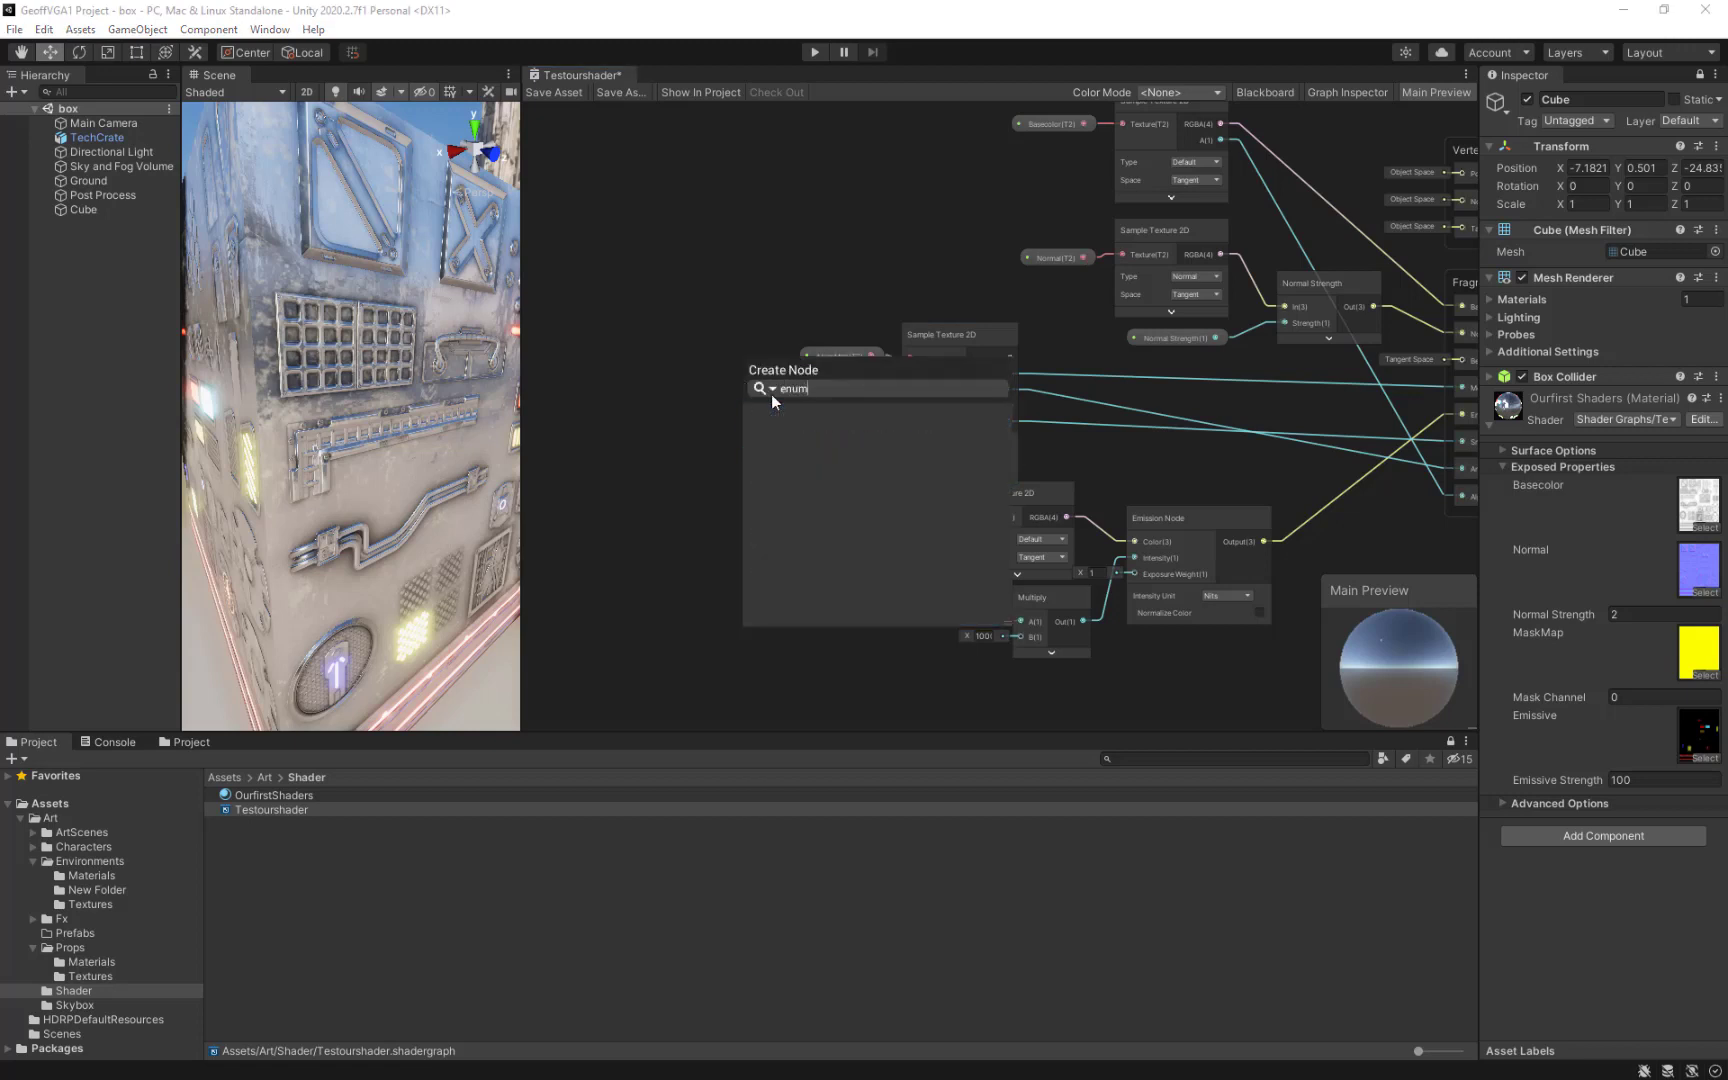
left_click(729, 290)
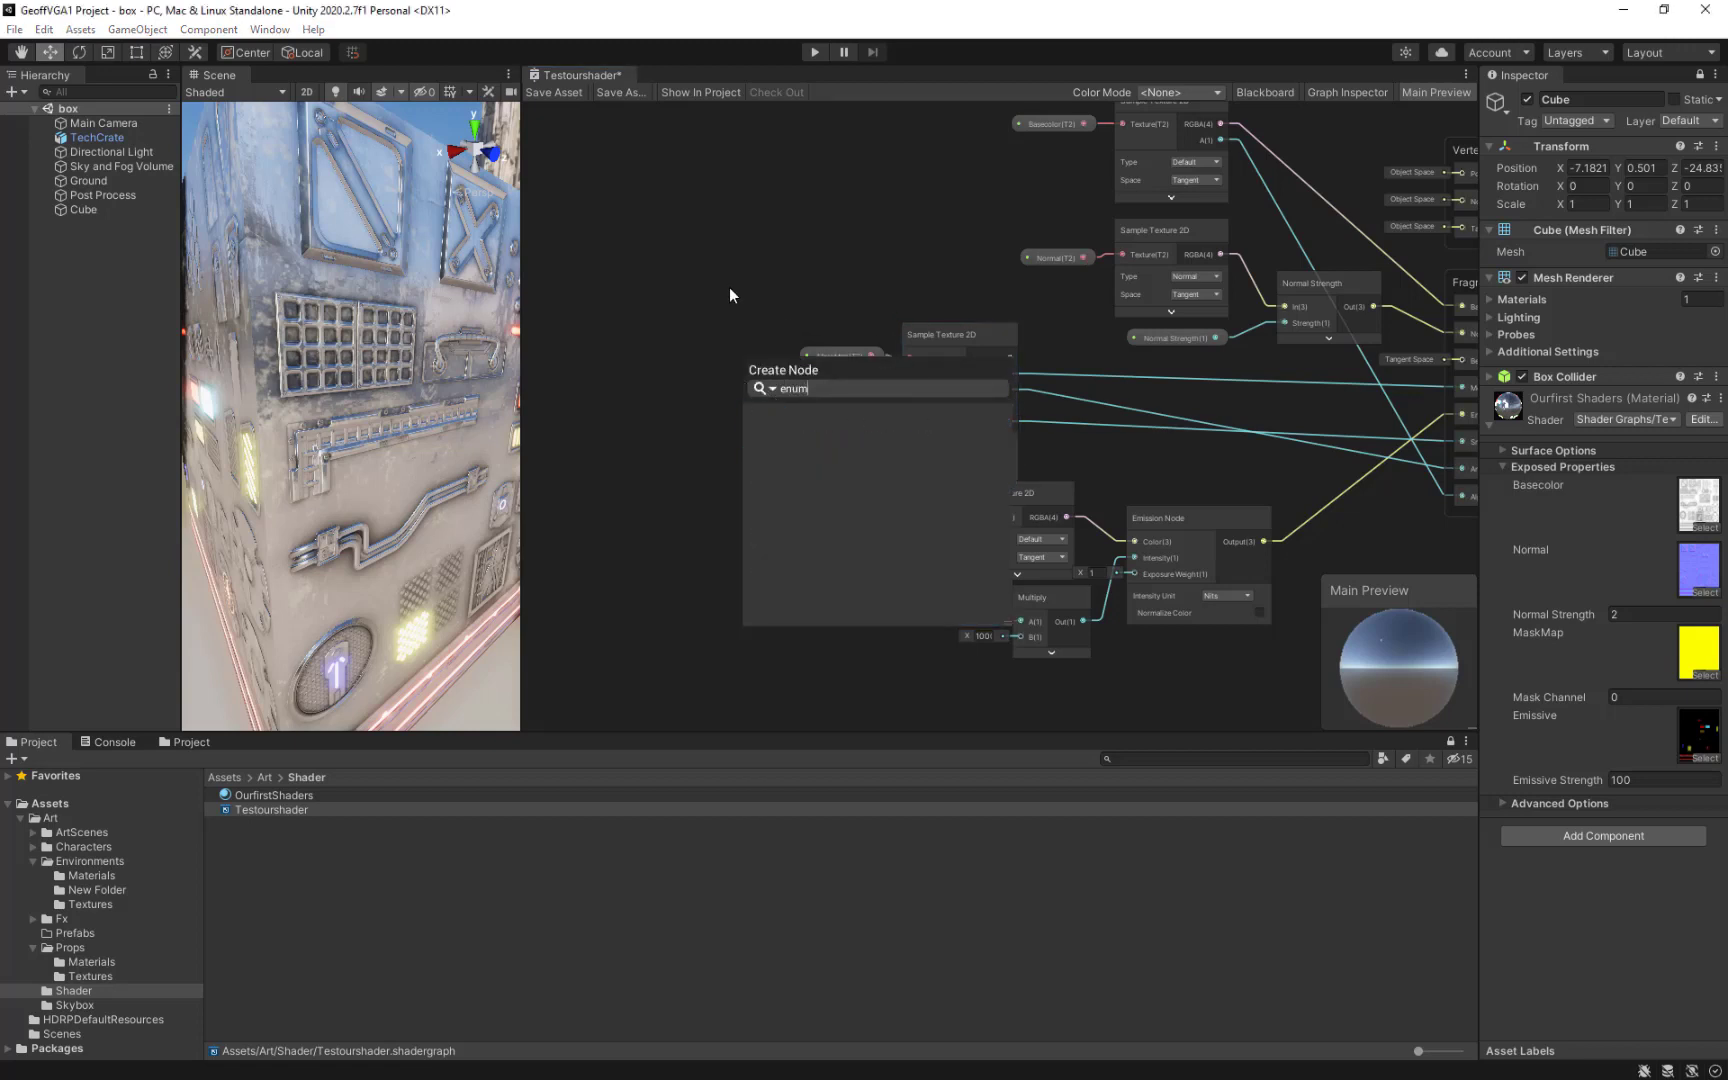
Show the Blackboard and add an Enum keyword named UvChannel to the shader graph.
left_click(1265, 92)
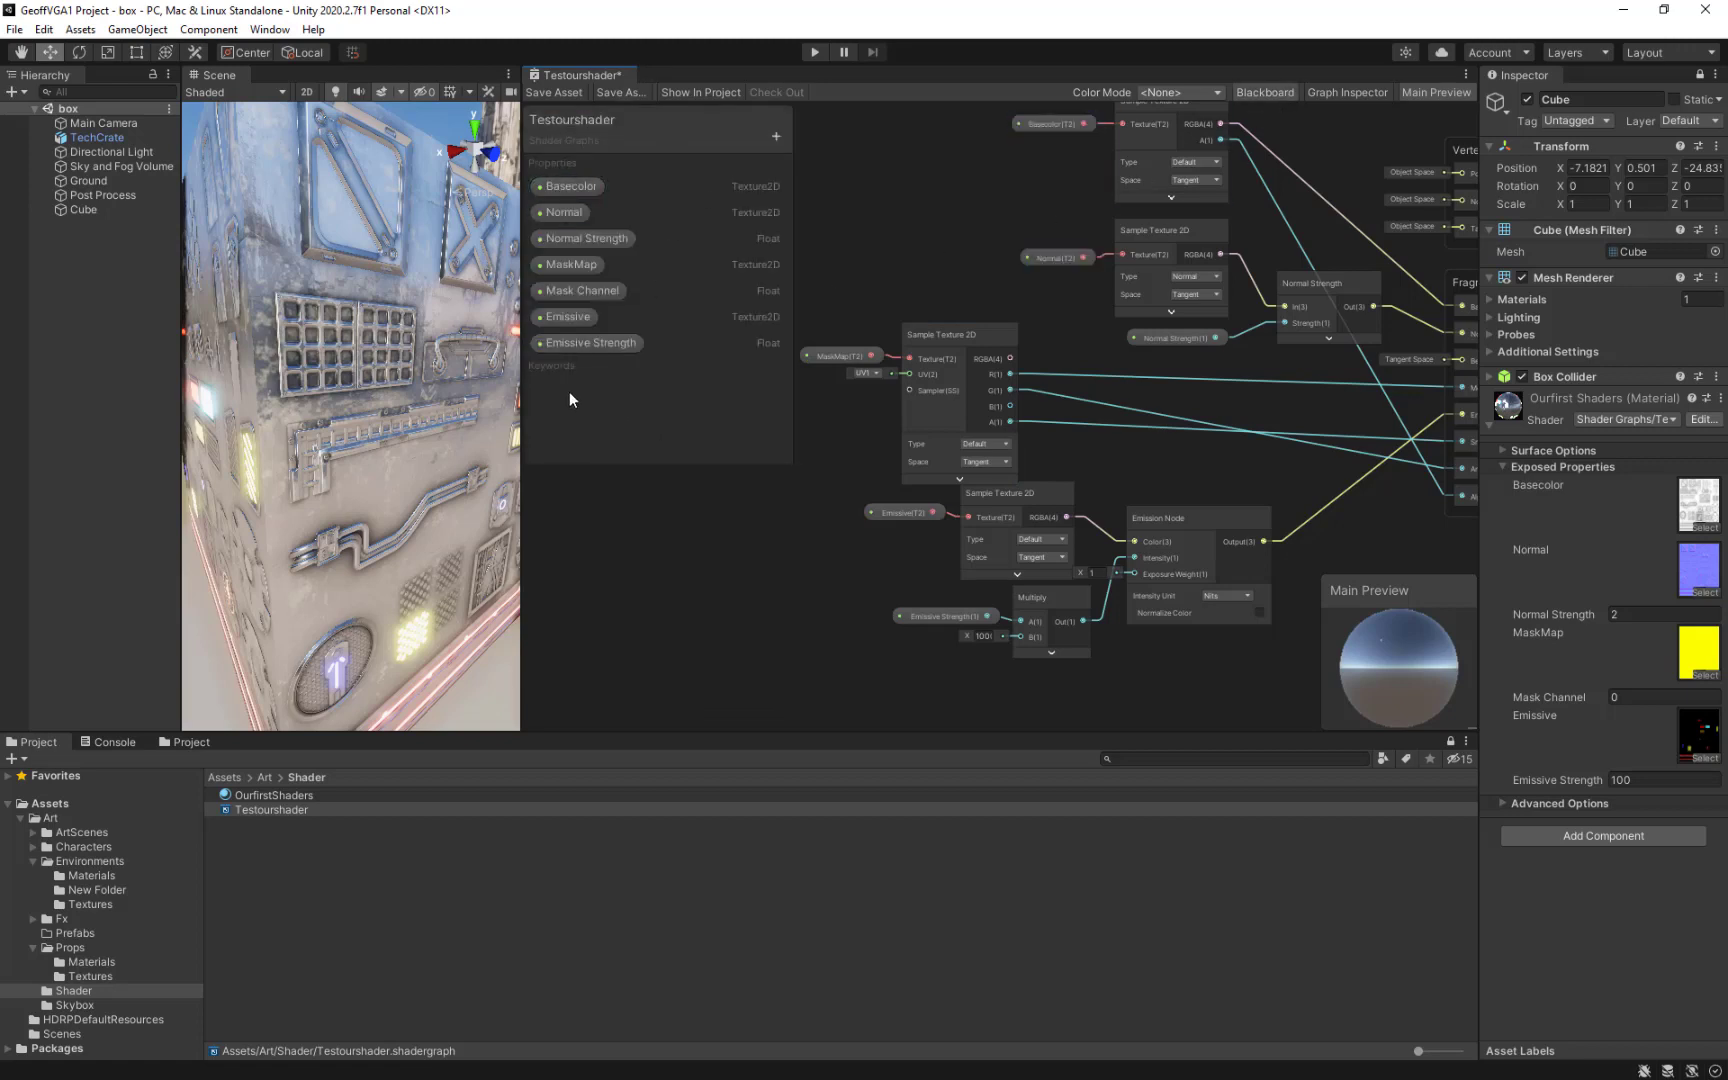
left_click(776, 136)
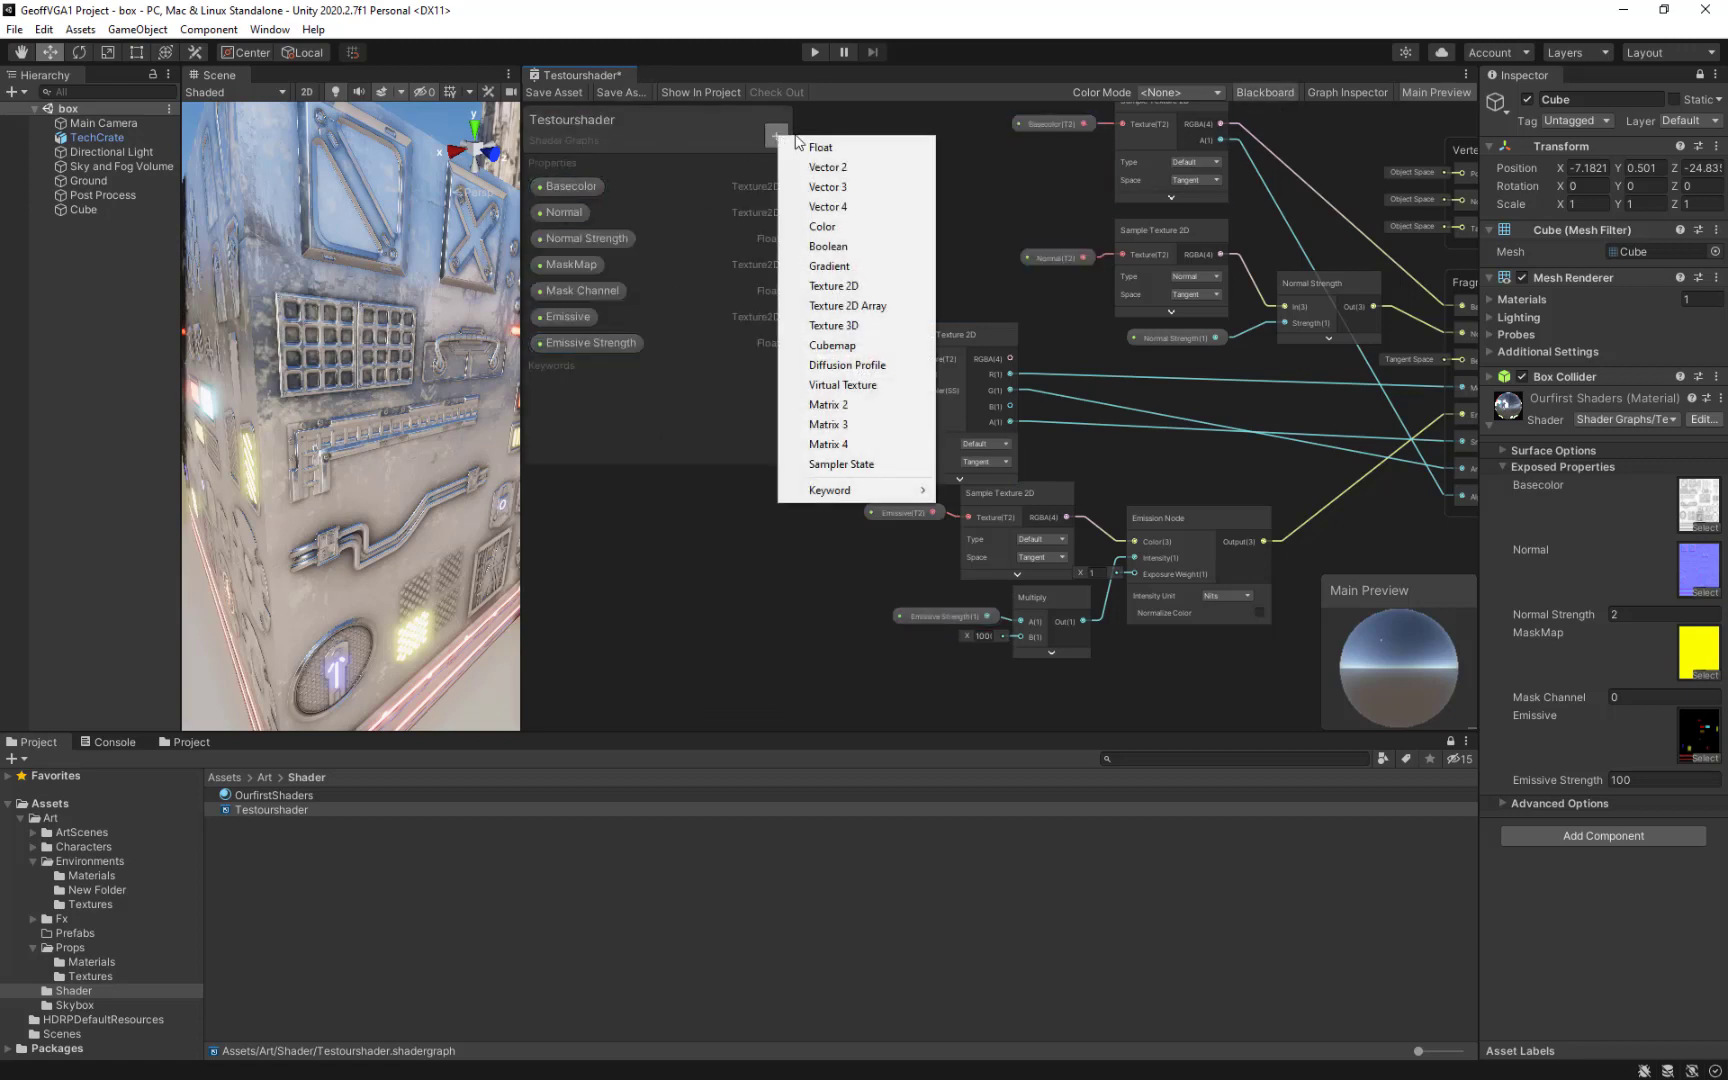
mouse_move(880, 490)
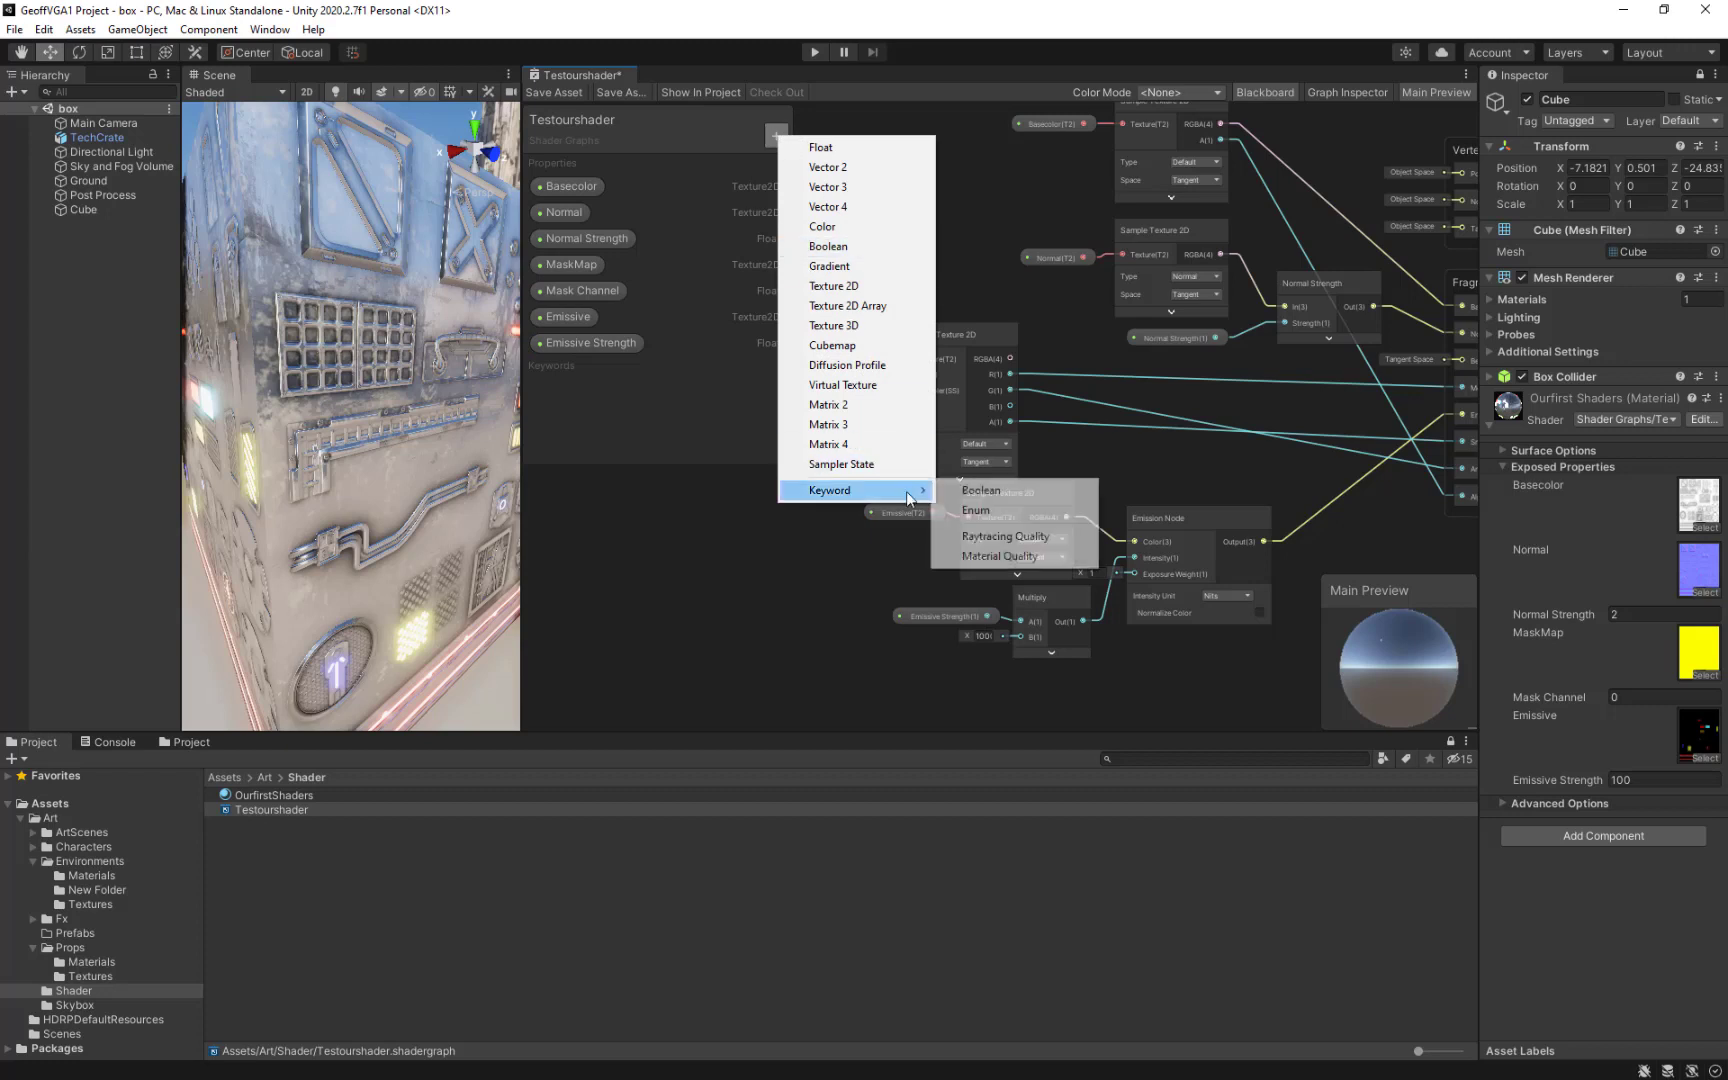
left_click(998, 512)
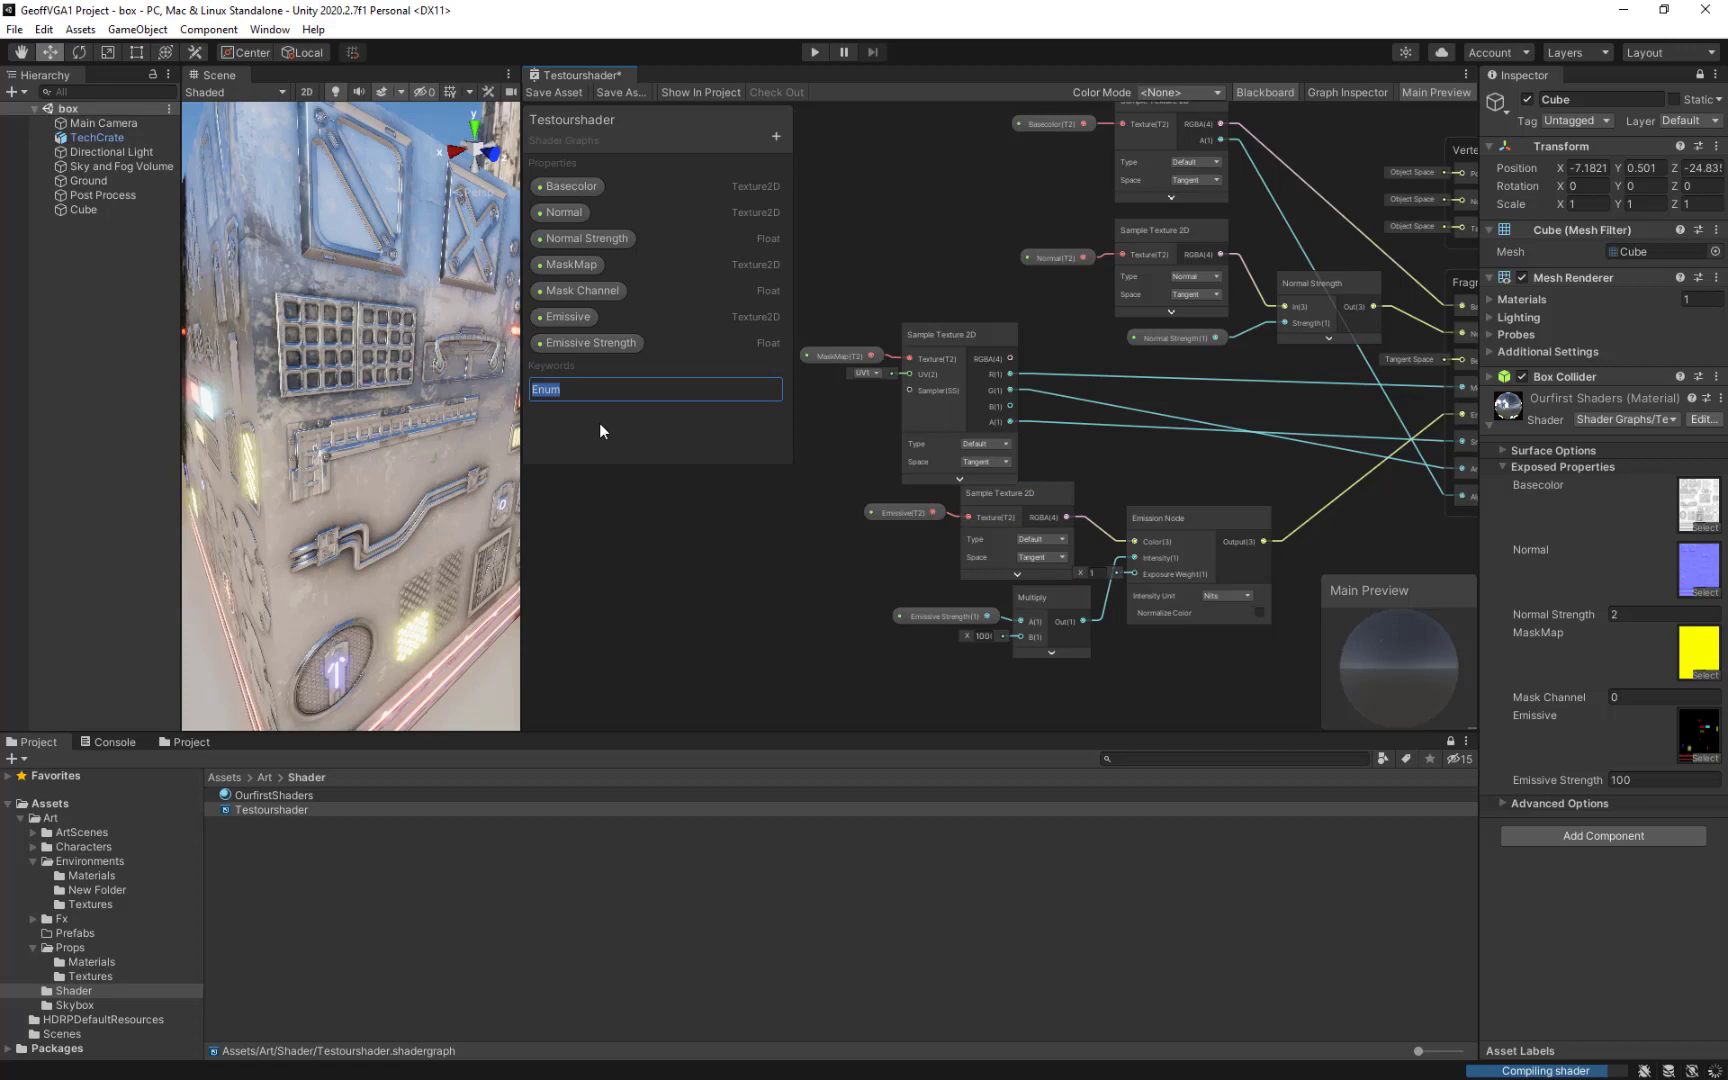
type("UvChannel")
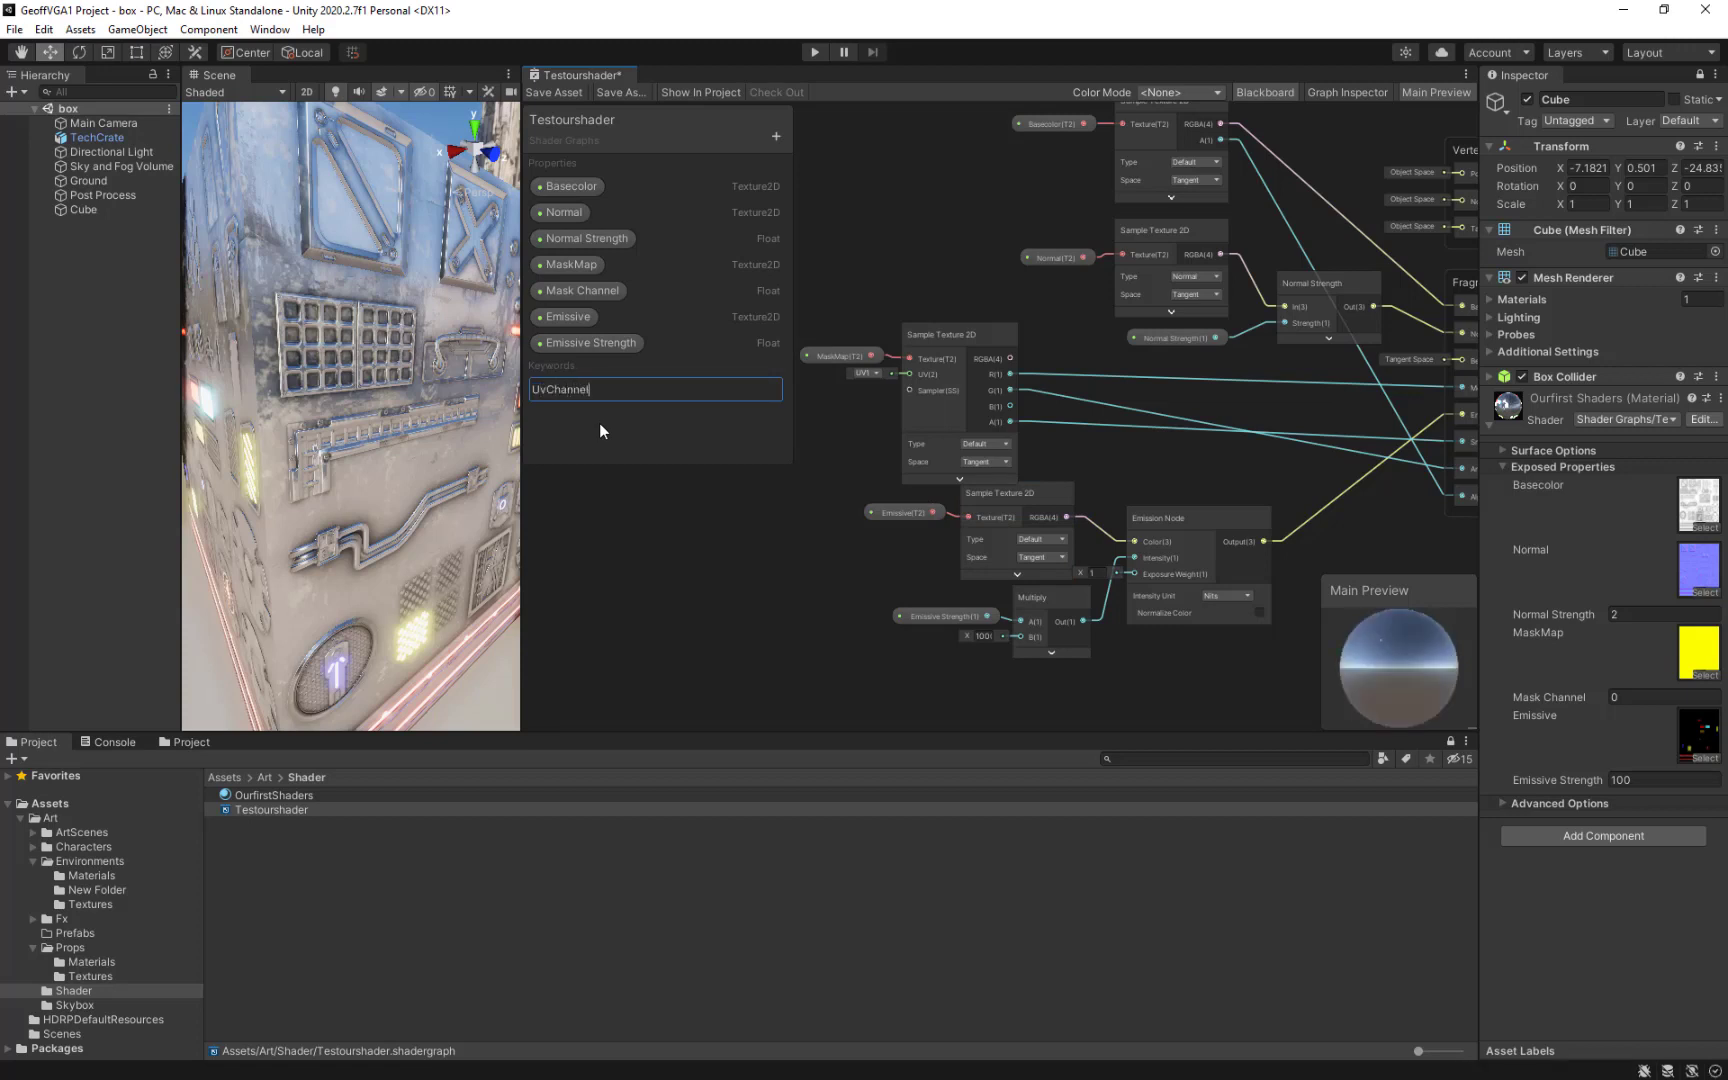
key("Return")
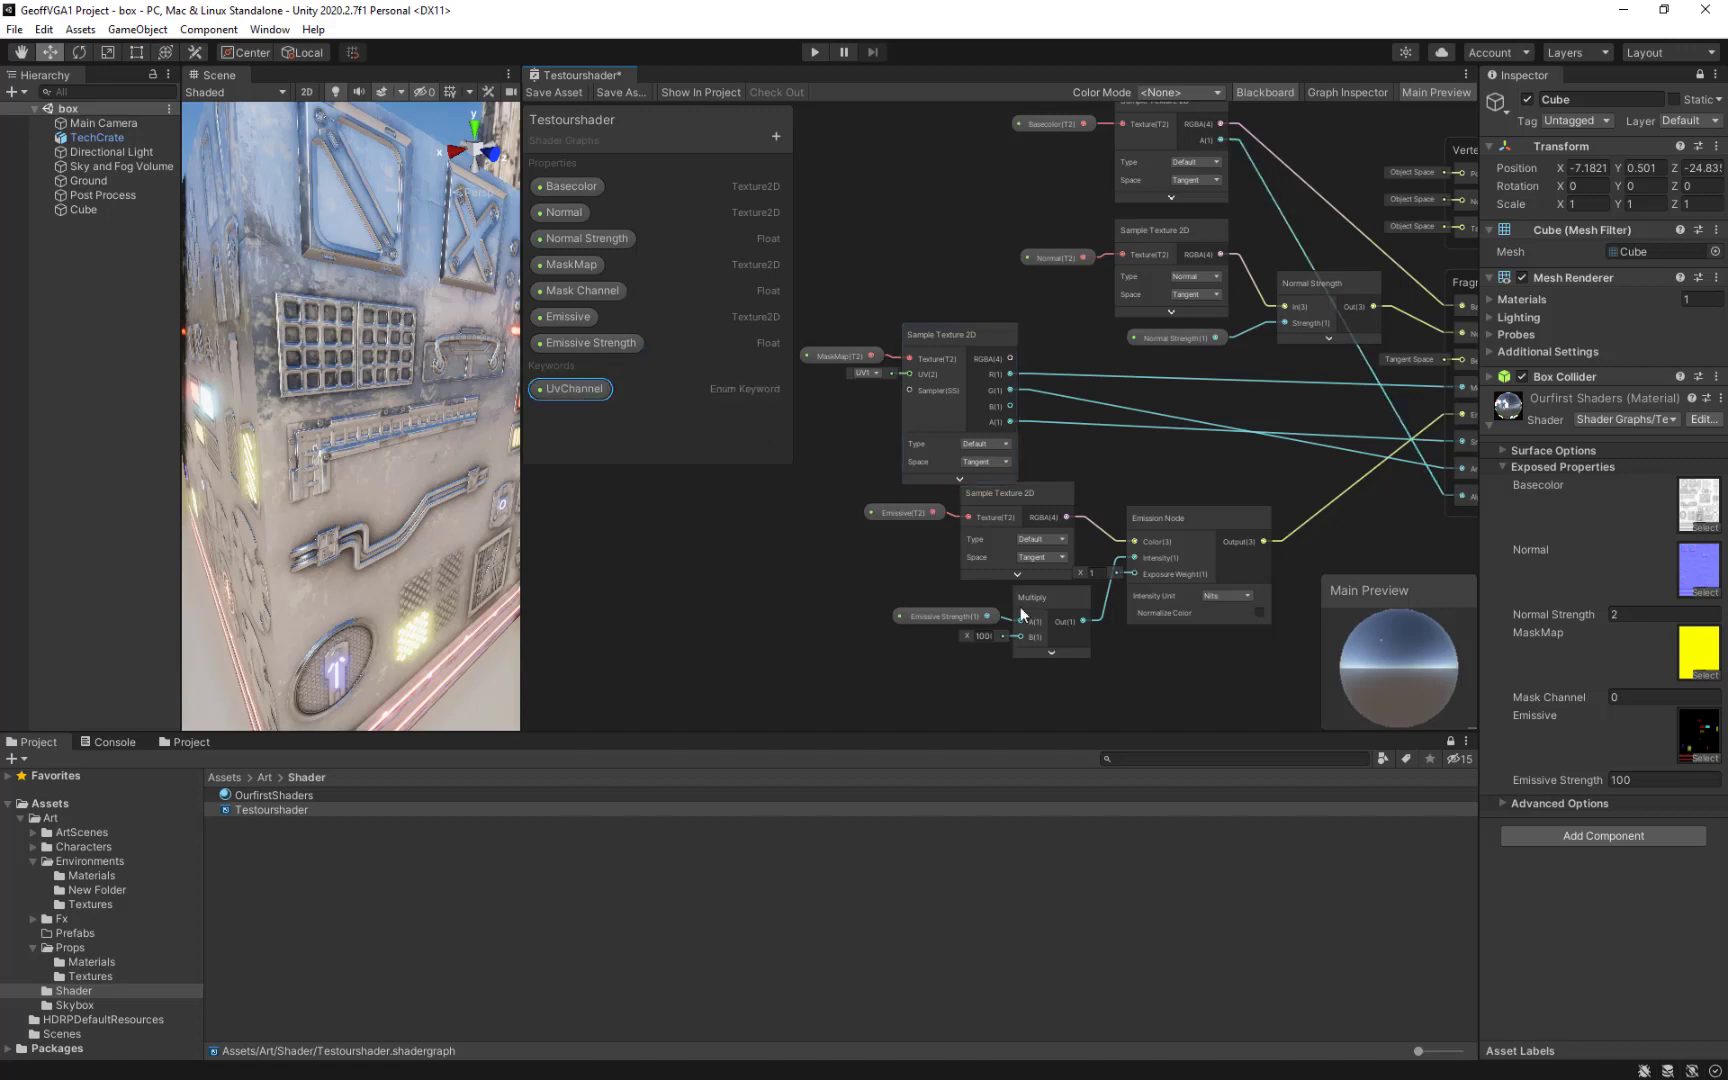
Place the UvChannel keyword as a node beside the MaskMap's Sample Texture 2D node and collapse its preview.
middle_click_drag(908, 510, 992, 464)
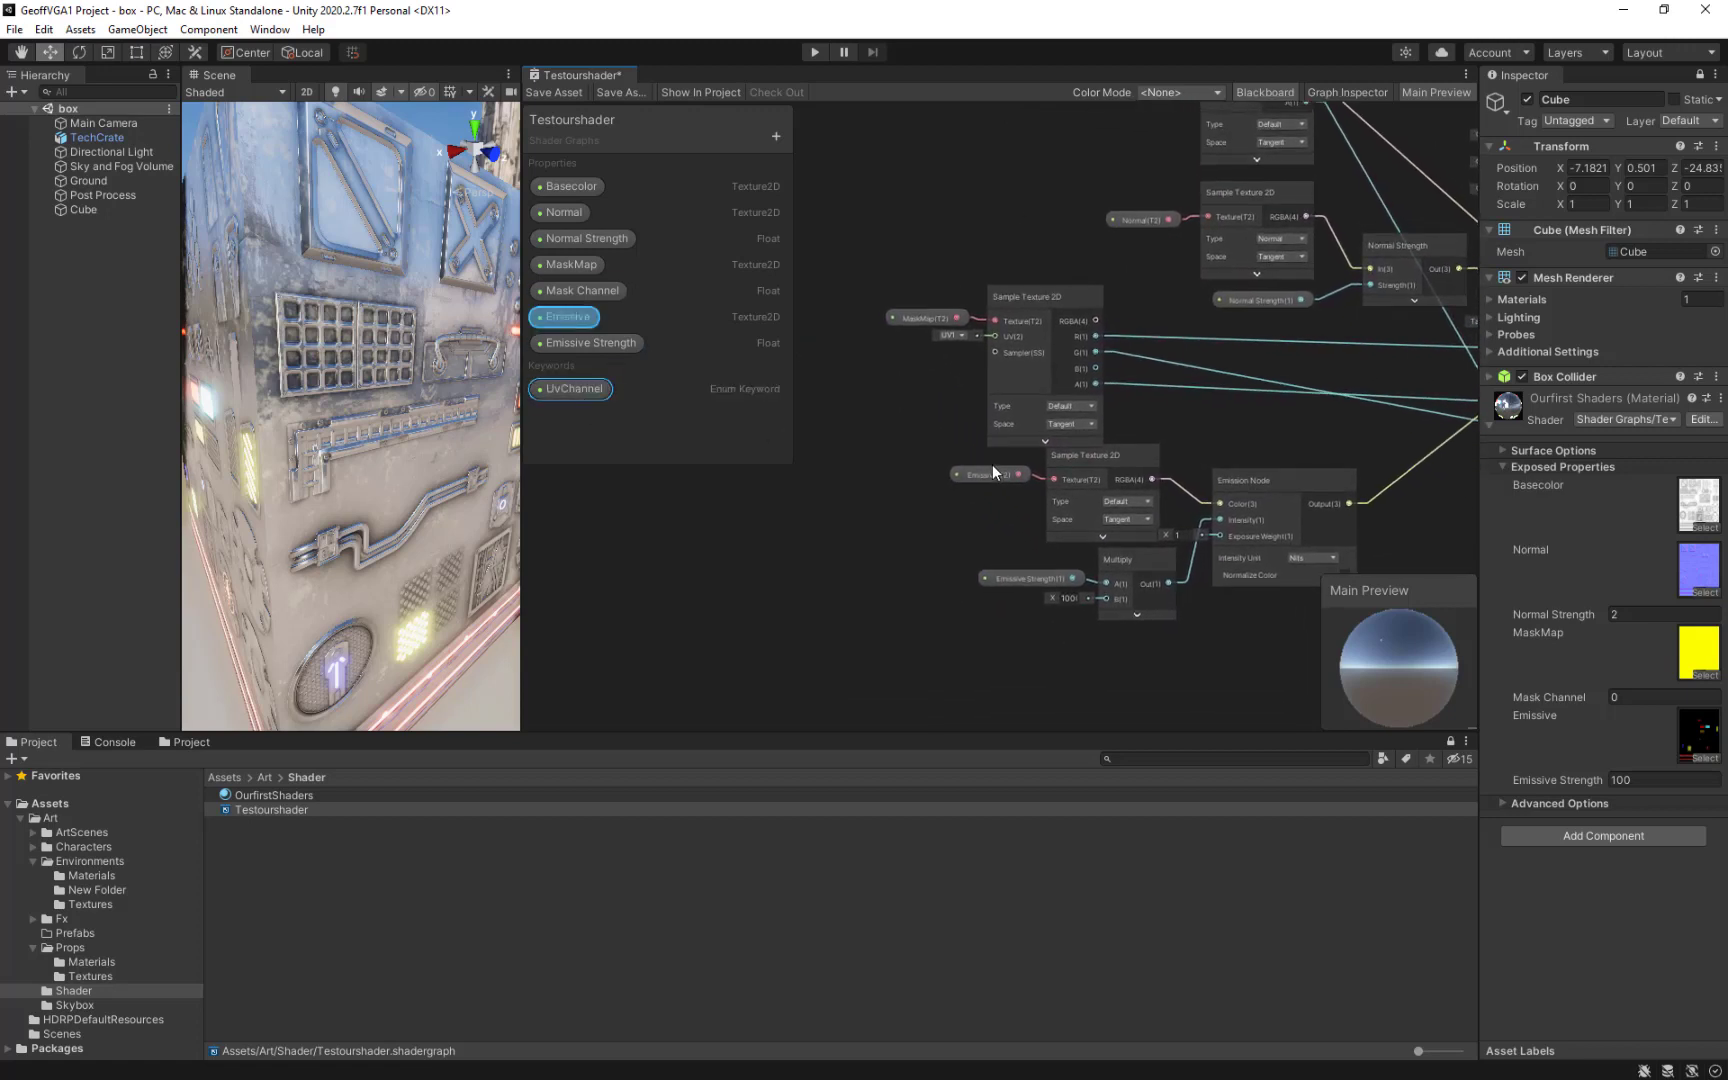
right_click(596, 400)
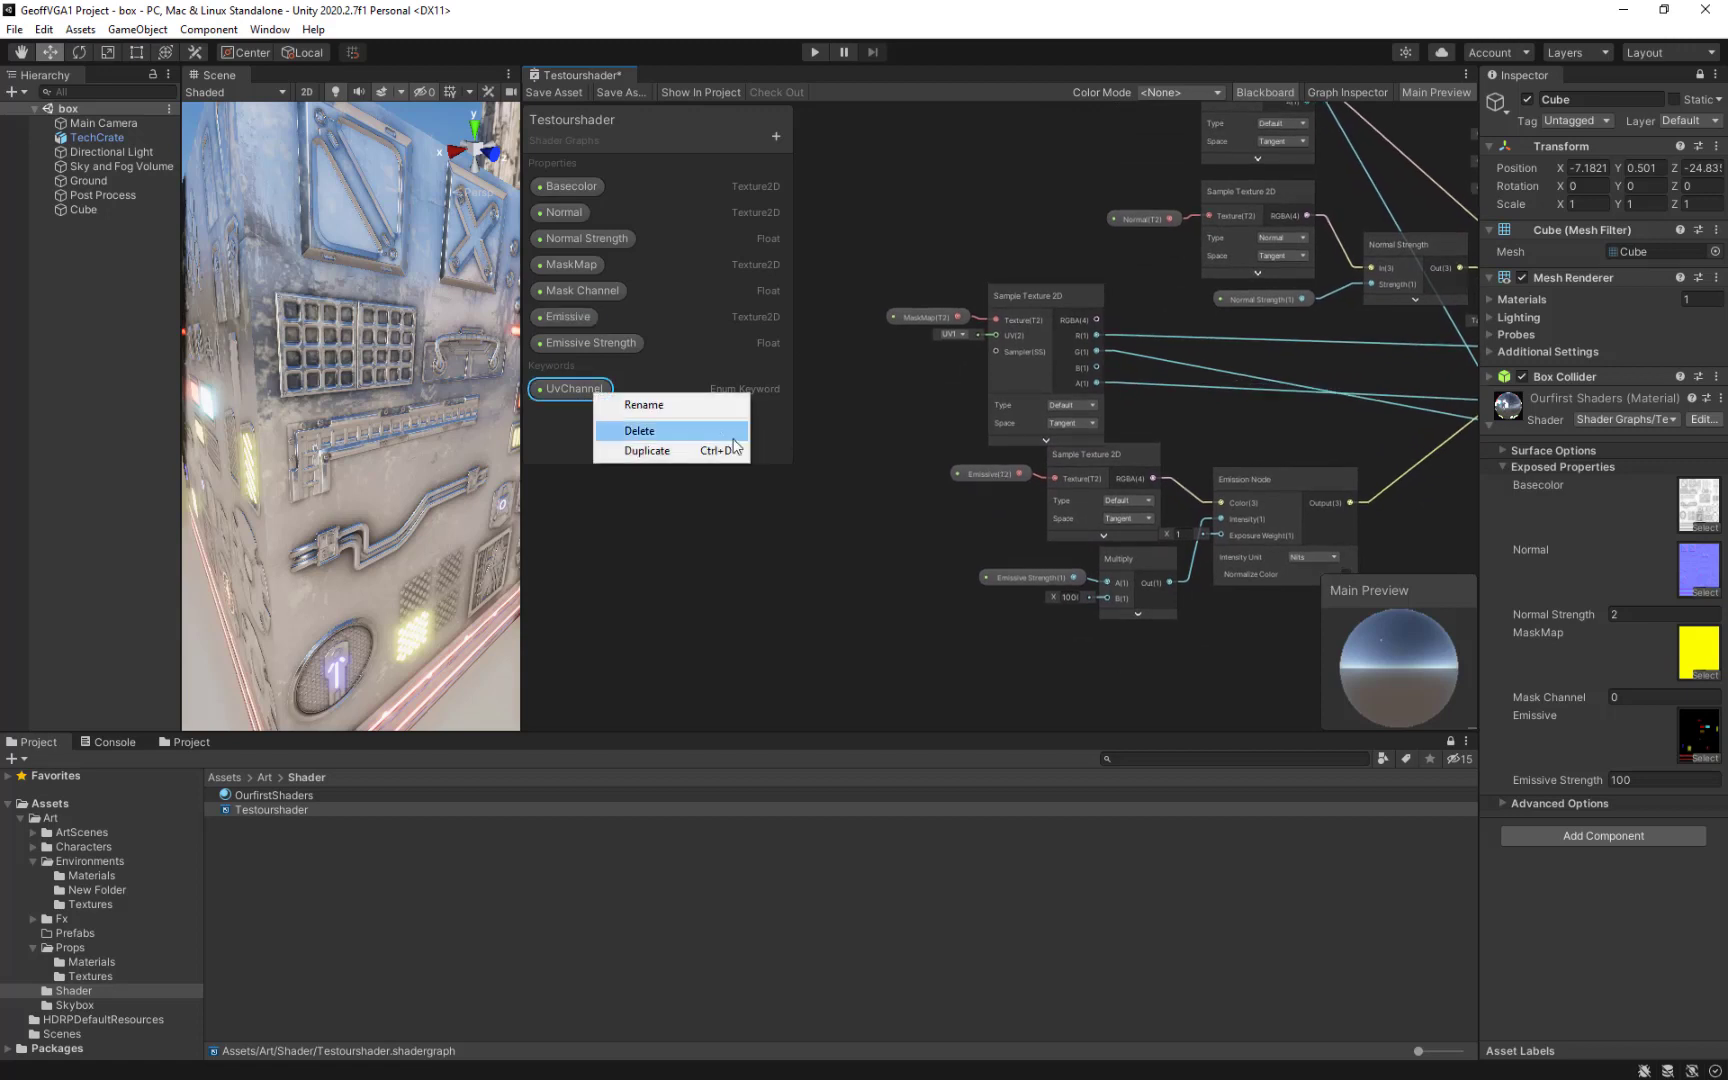
left_click_drag(535, 392, 900, 398)
middle_click_drag(959, 279, 1084, 222)
left_click_drag(1084, 339, 1026, 308)
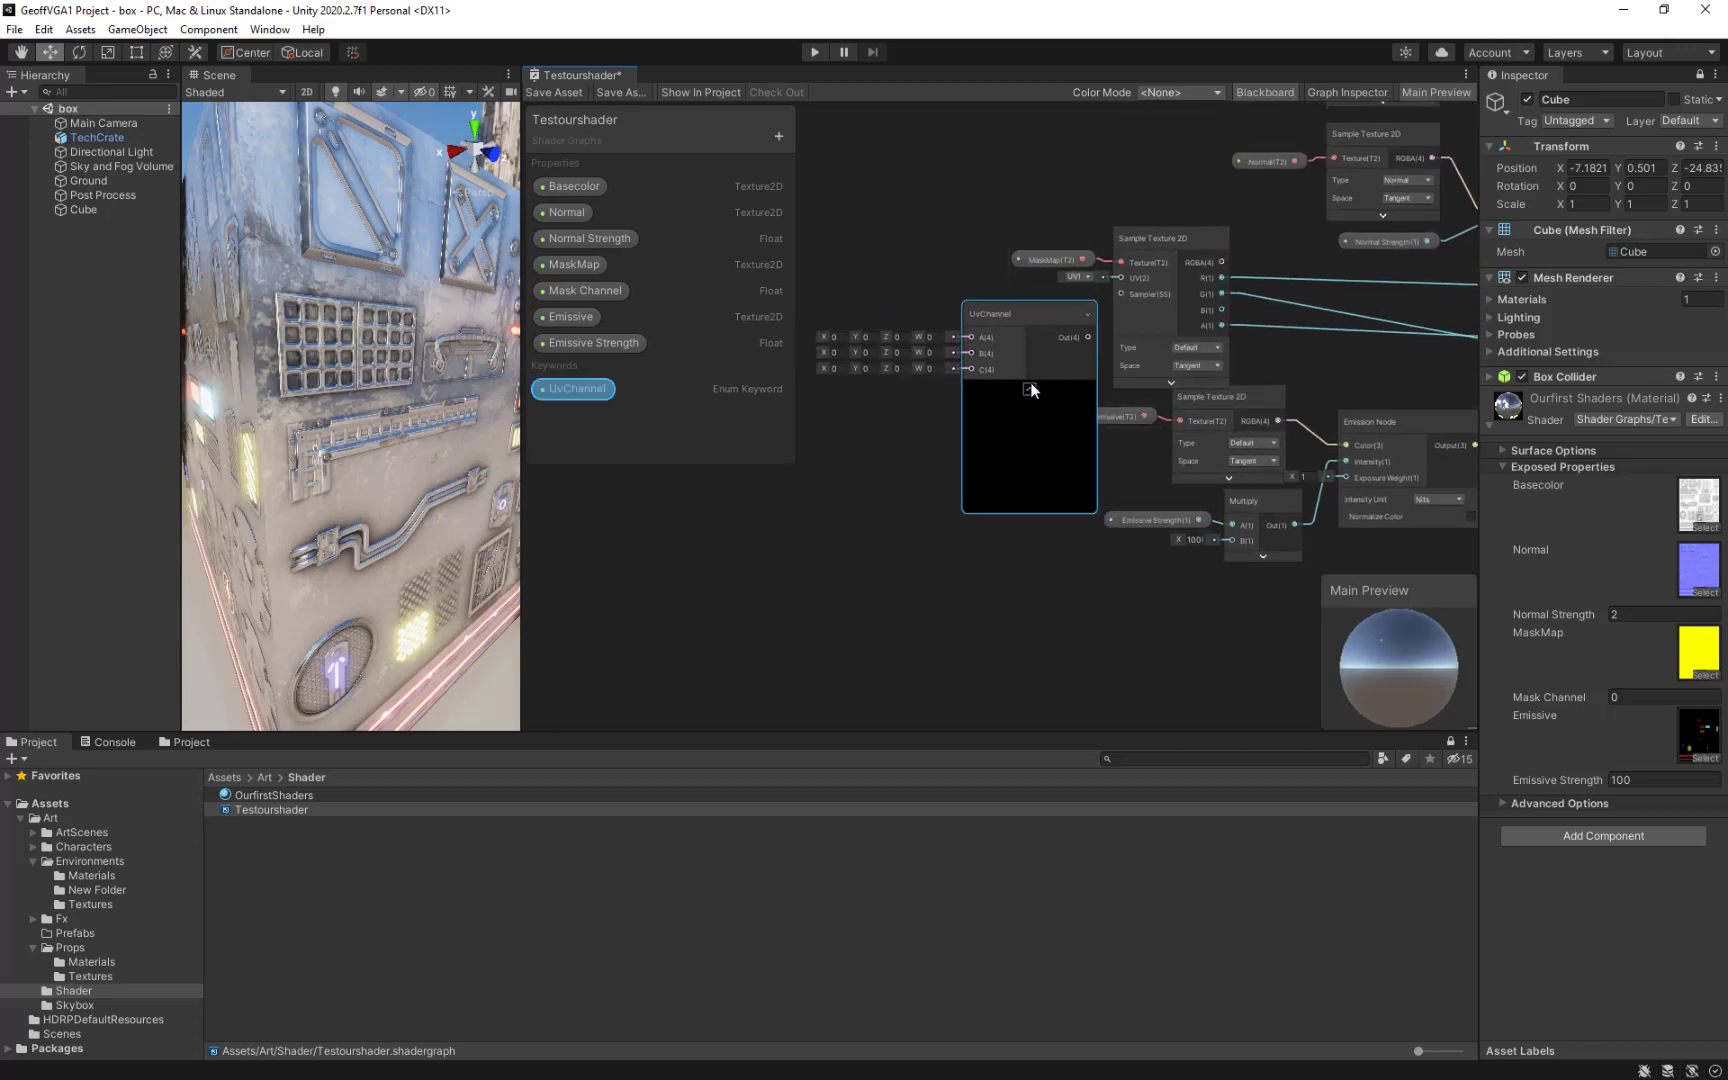
left_click(1030, 389)
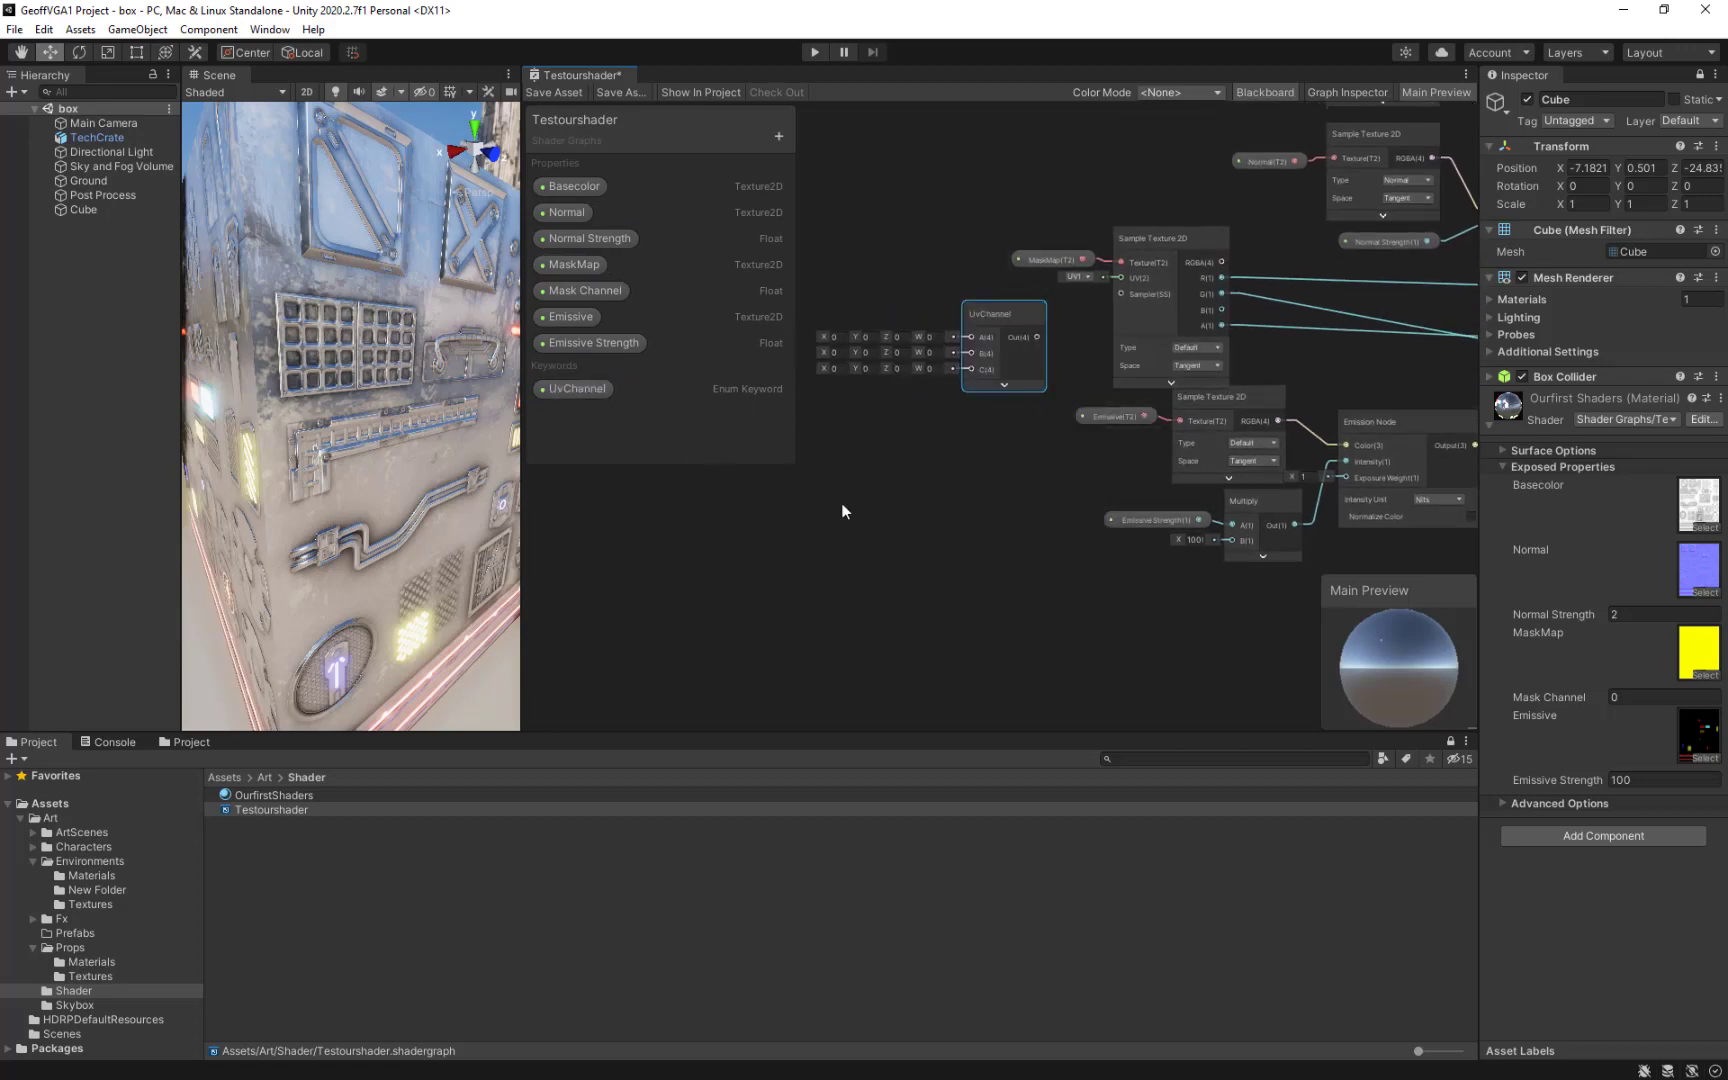
left_click_drag(1013, 317, 1004, 316)
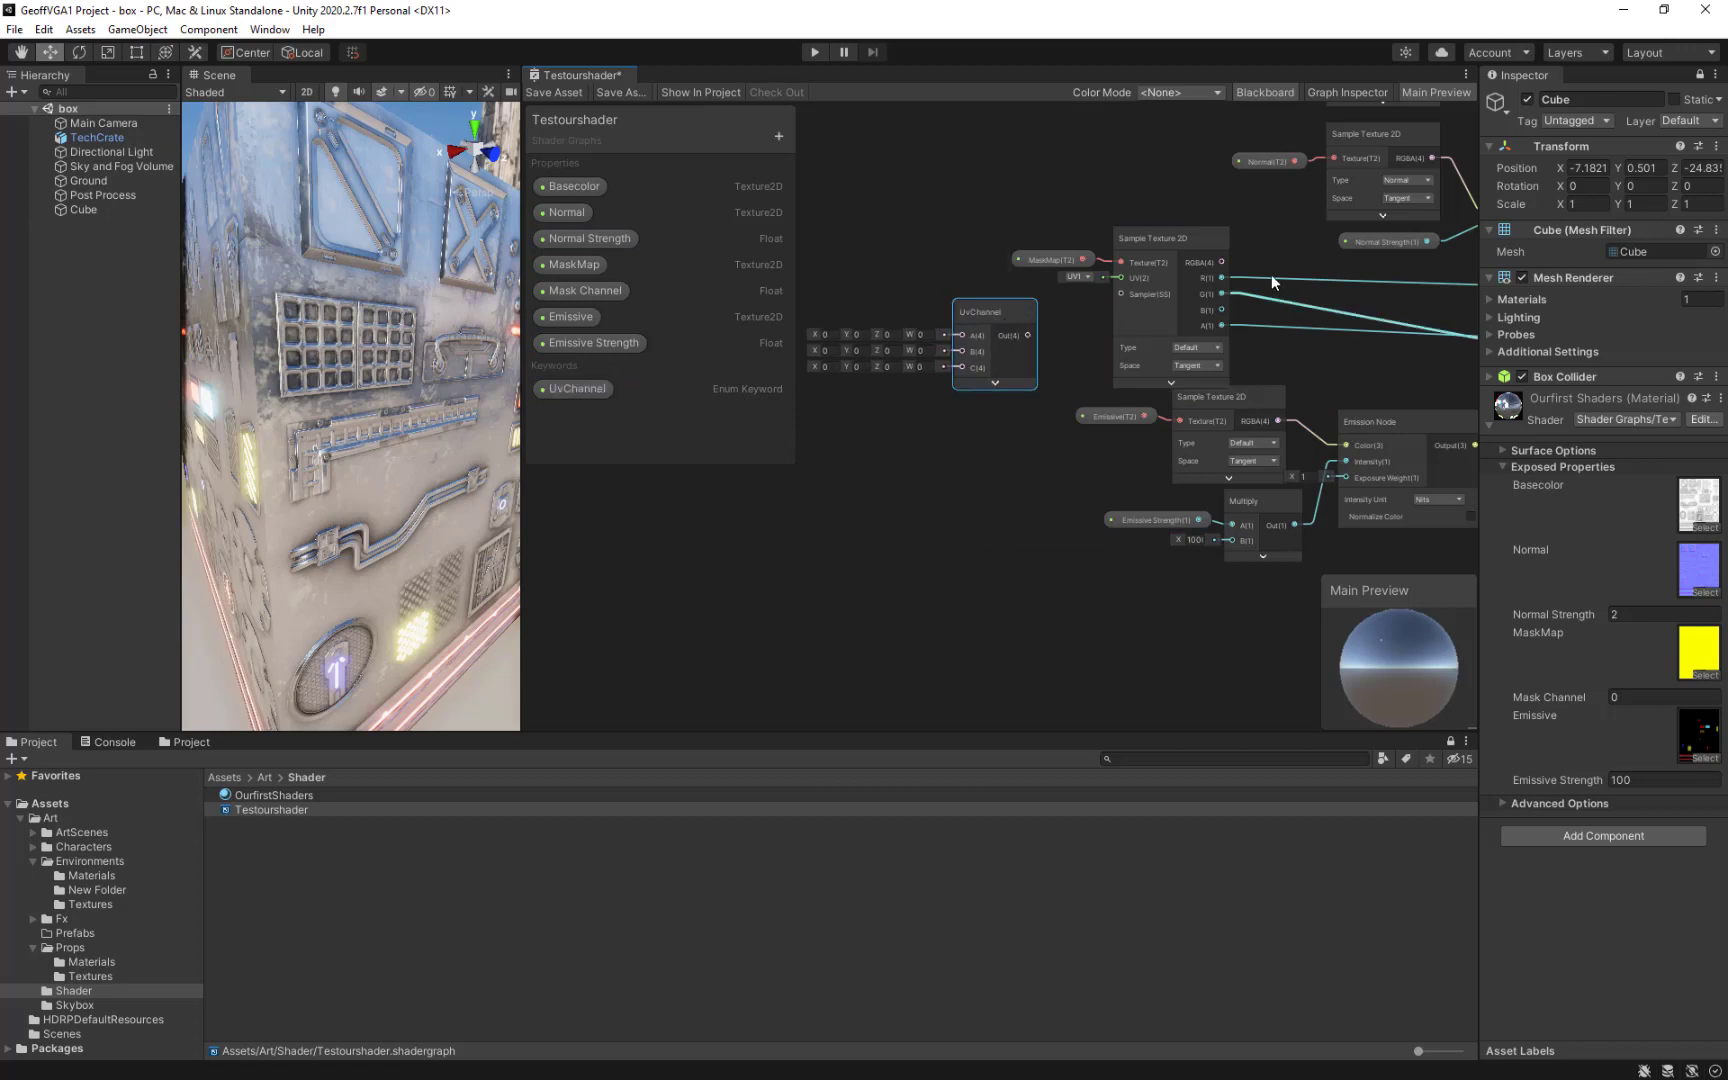
Show the UvChannel keyword's settings in a widened Graph Inspector.
left_click(1327, 92)
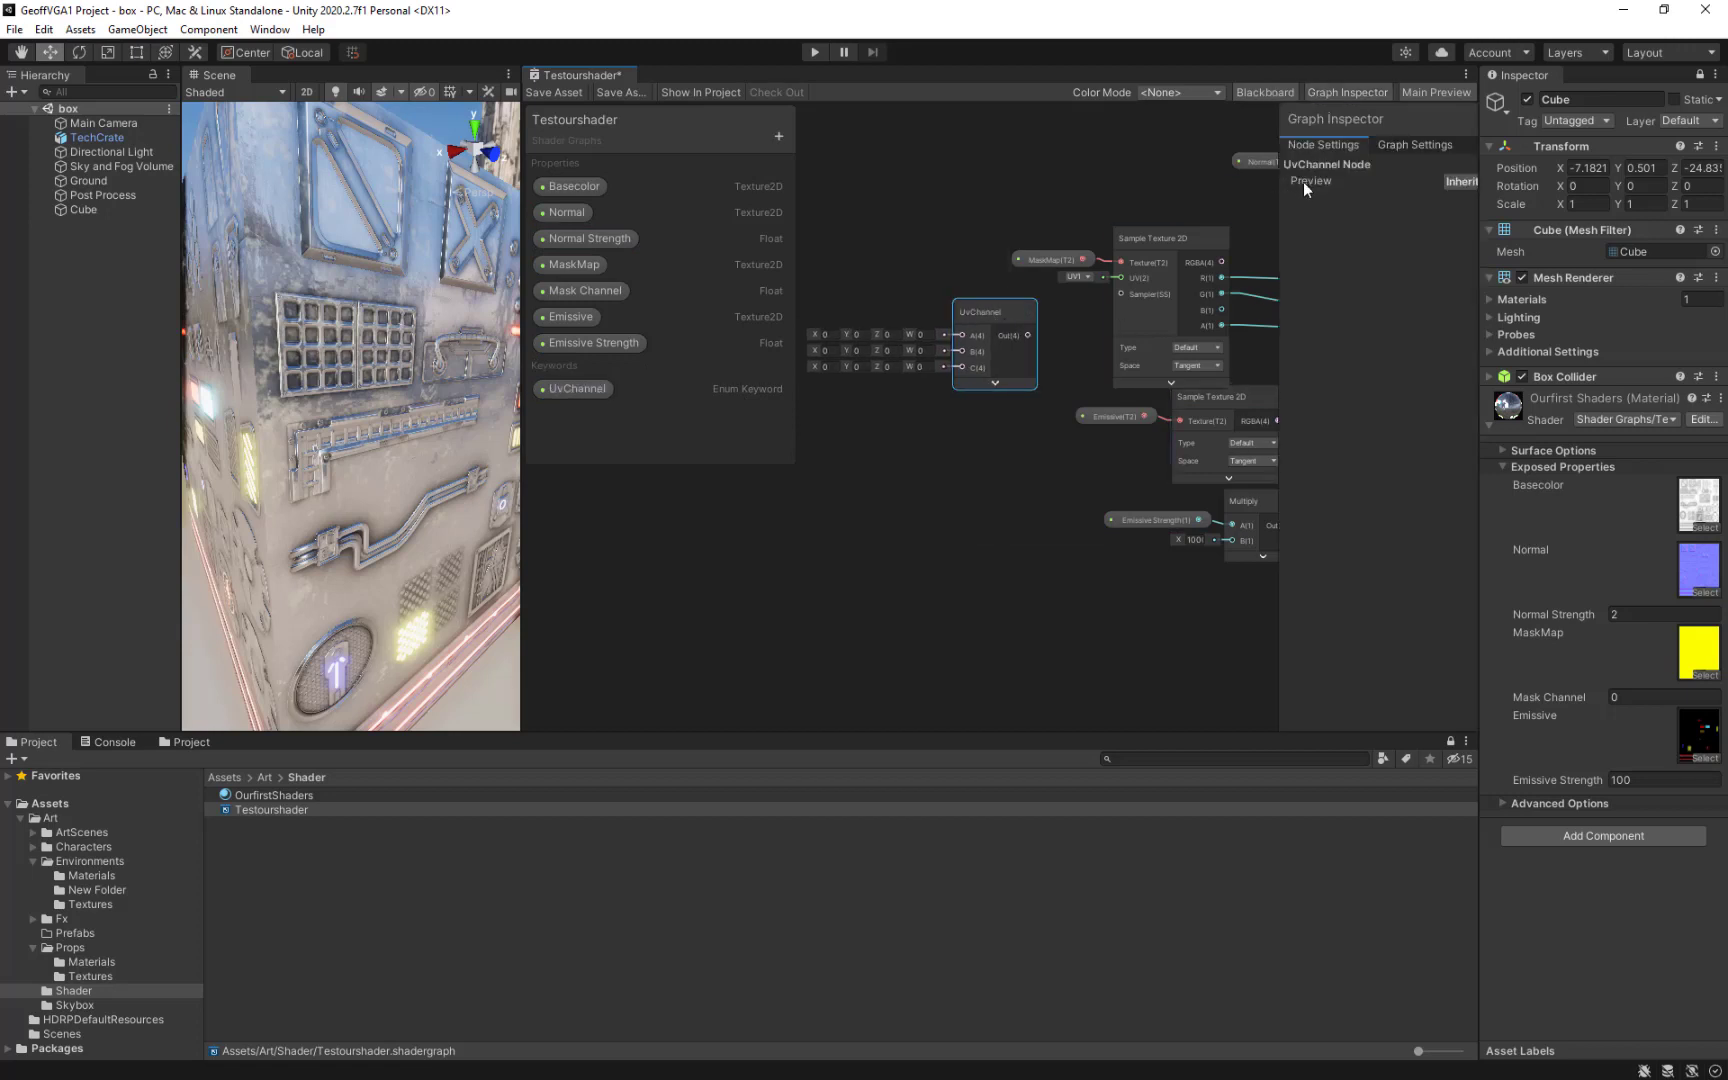
left_click_drag(1282, 210, 1104, 210)
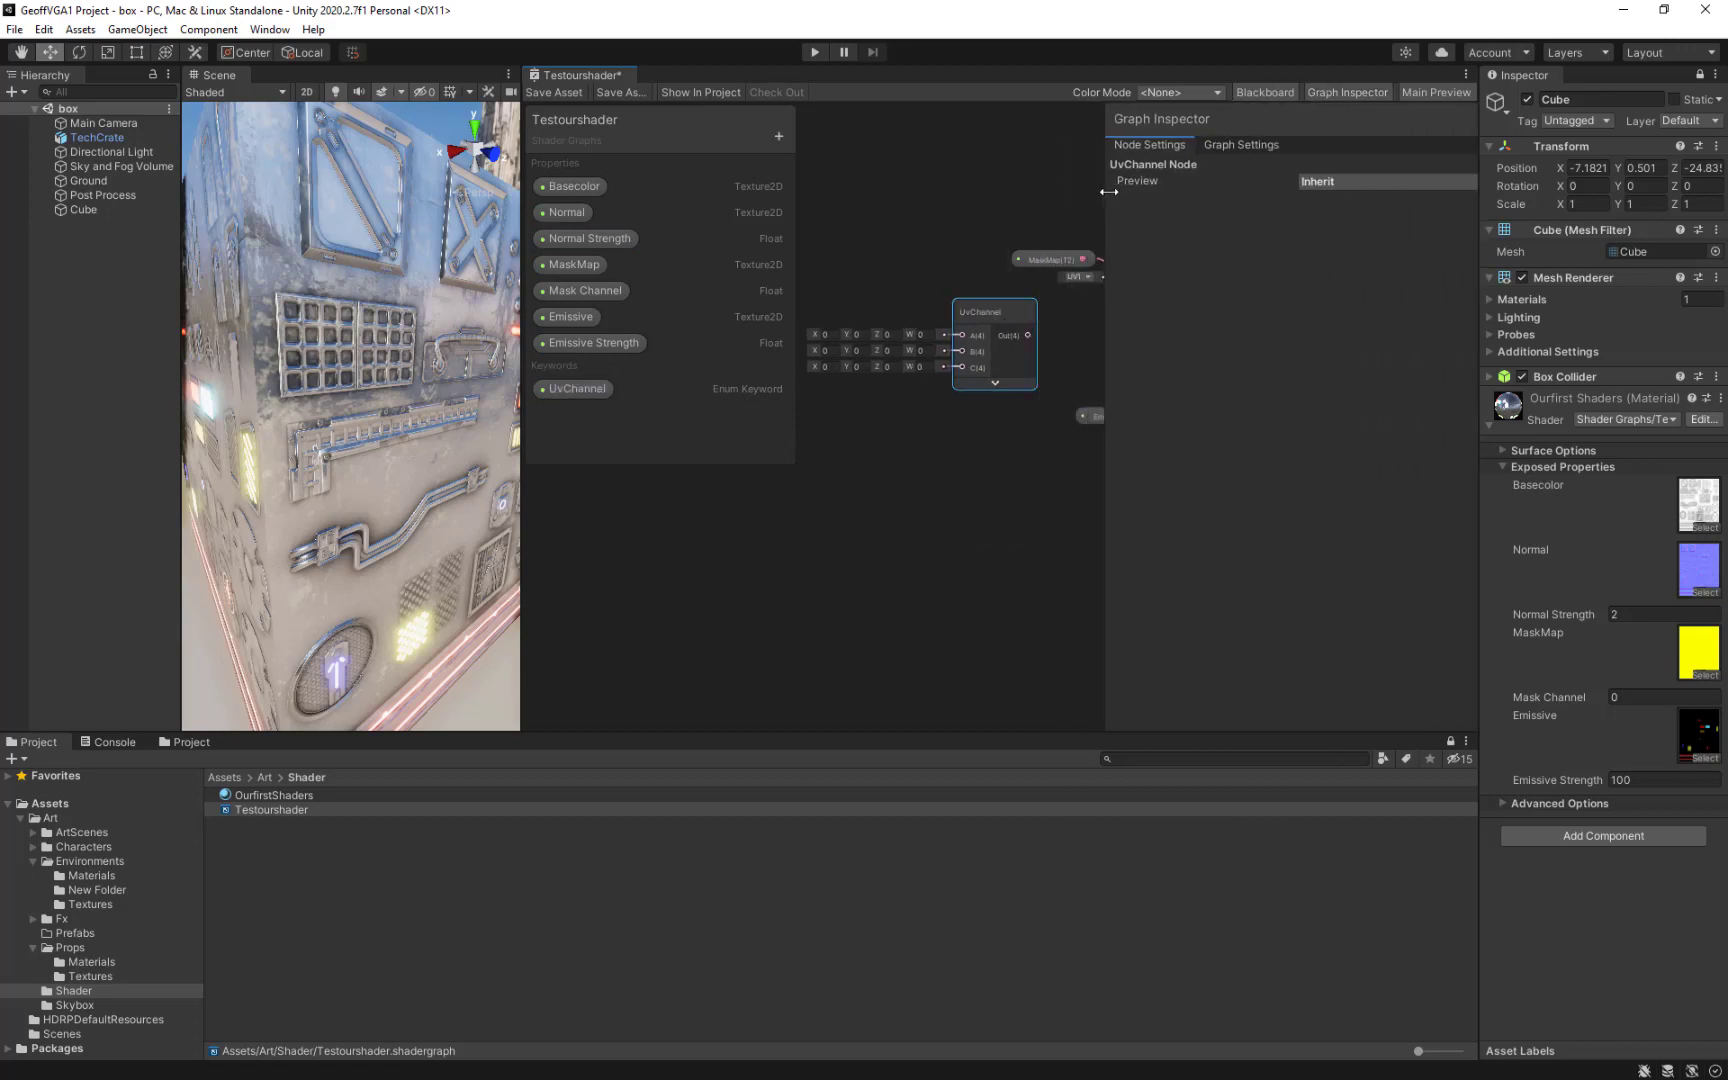
left_click(585, 388)
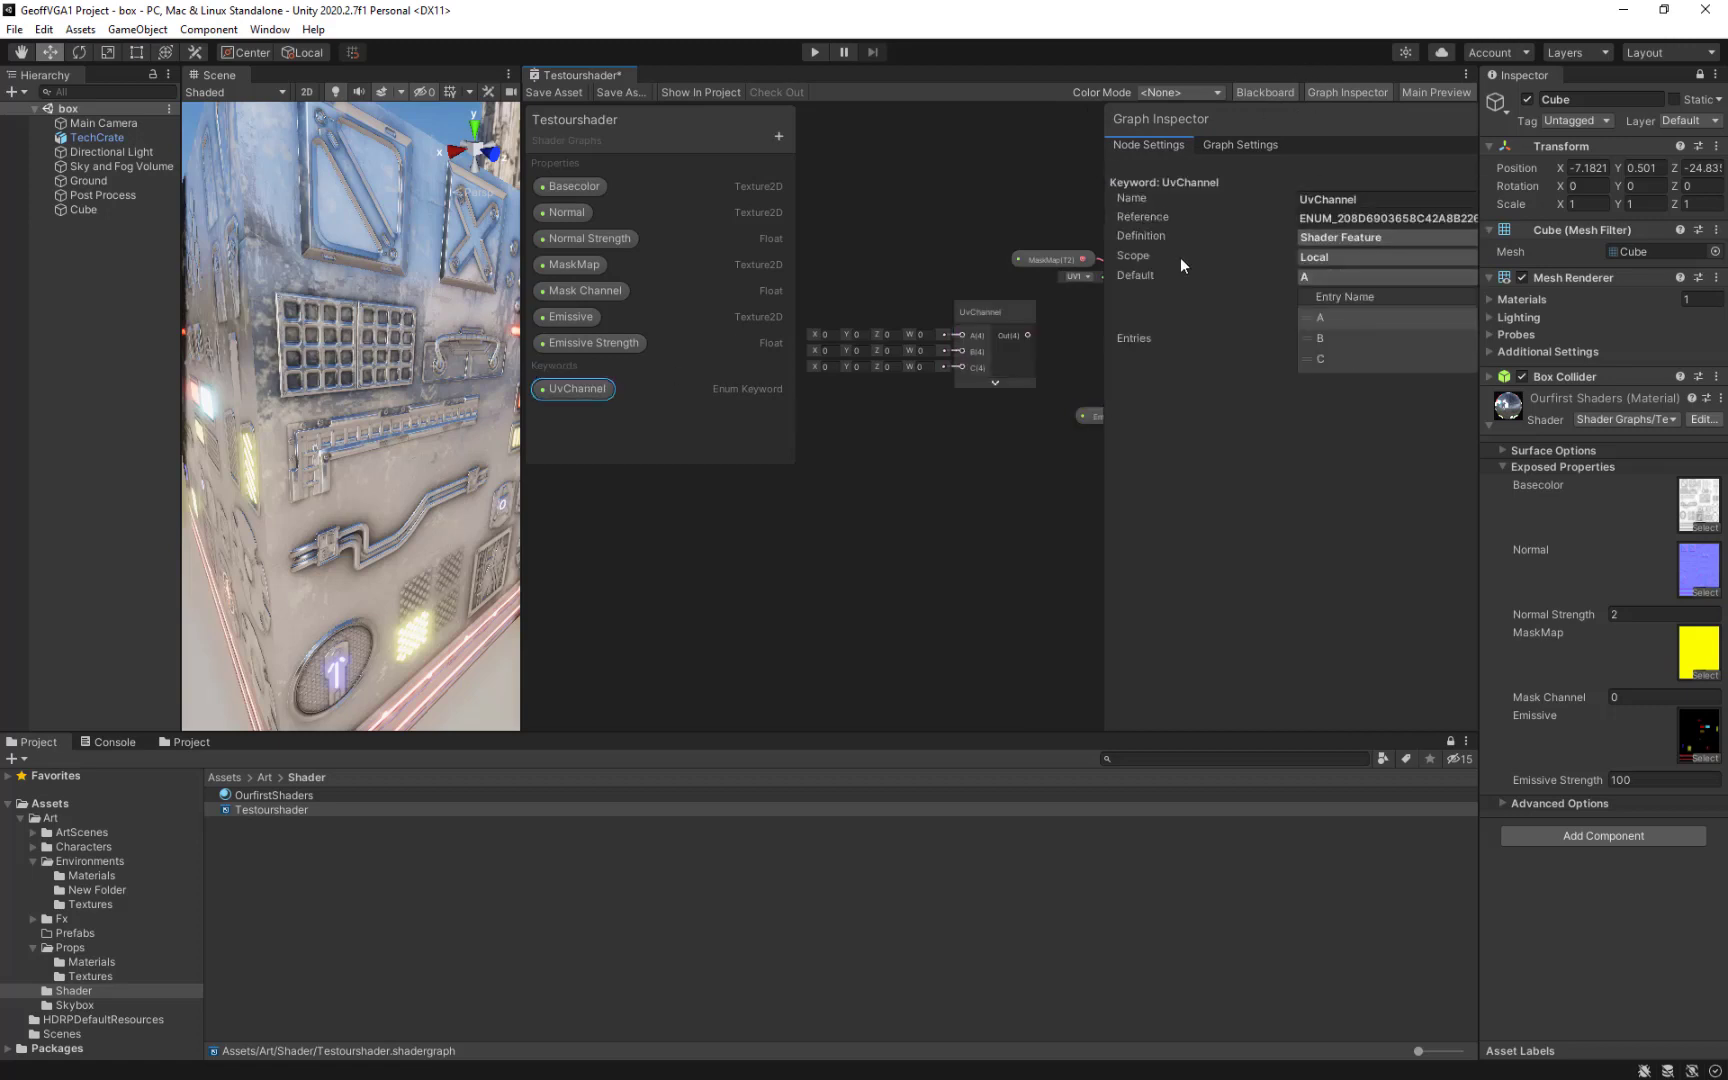
left_click_drag(1102, 315, 1060, 315)
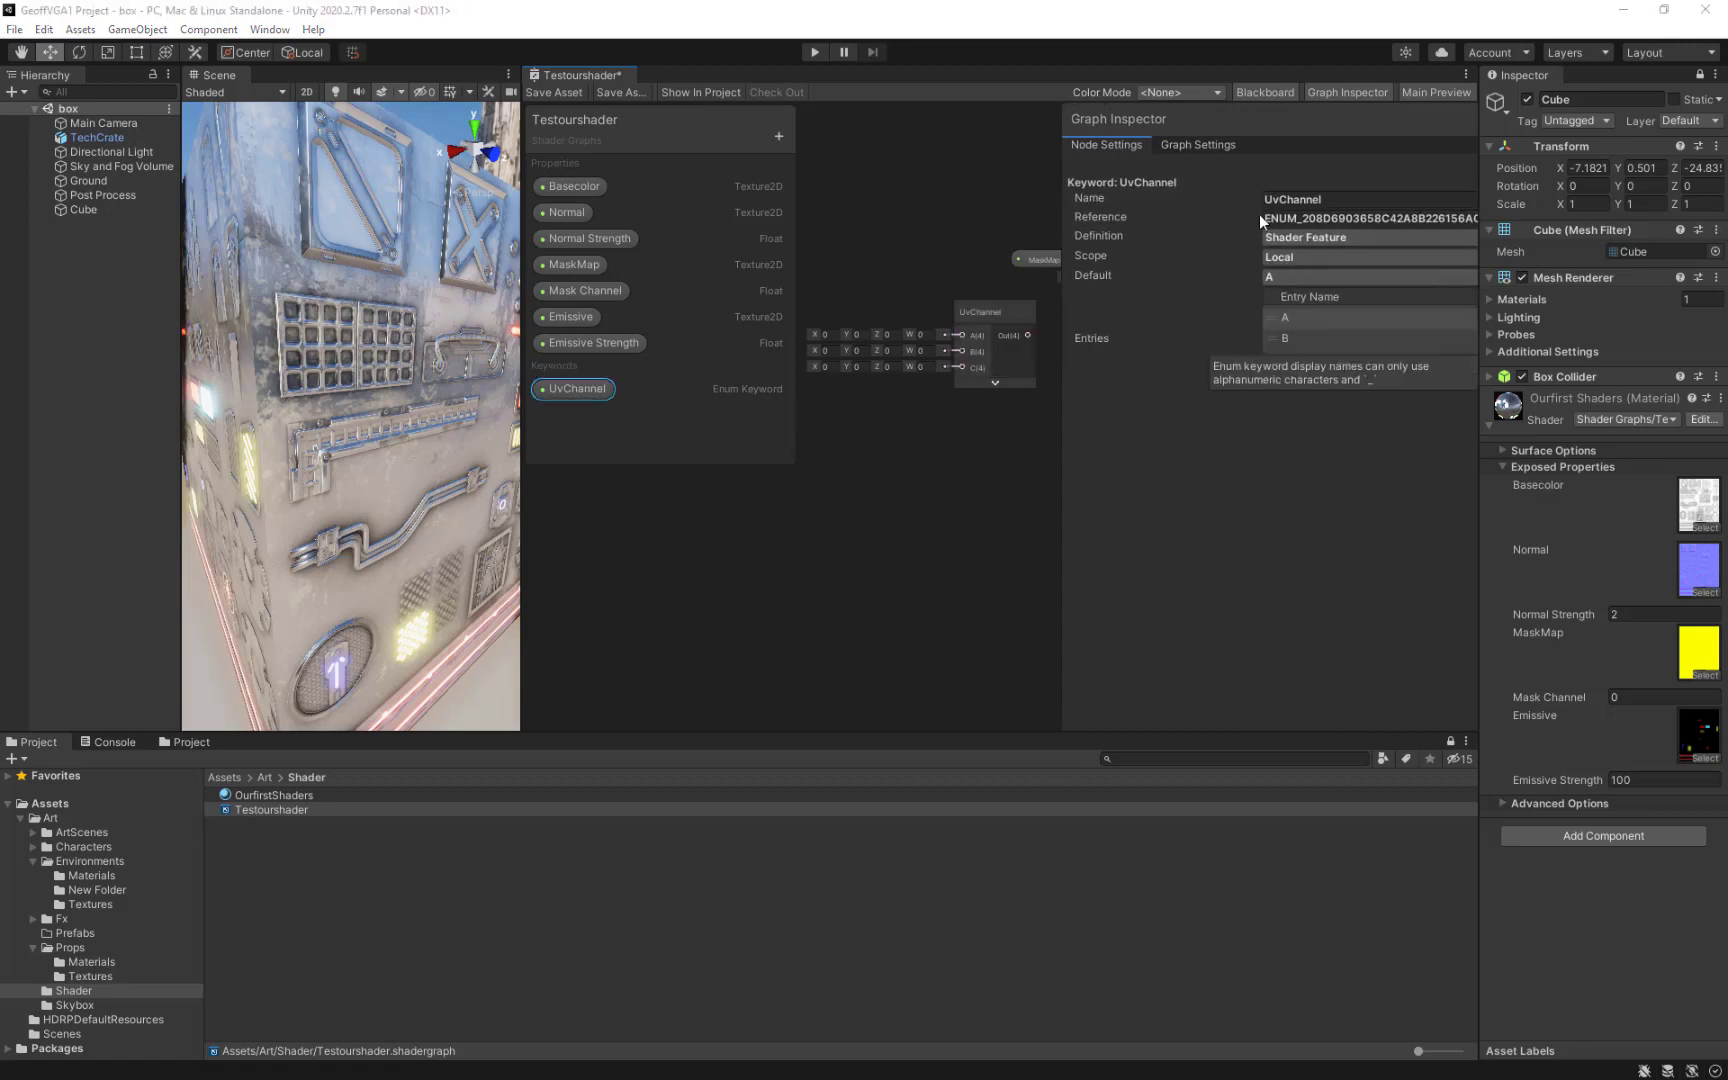
Set the UvChannel keyword's reference to TEXTURE_UVSET, widening the Graph Inspector further.
left_click_drag(1260, 217, 1260, 219)
left_click(1222, 155)
left_click_drag(1177, 149, 910, 130)
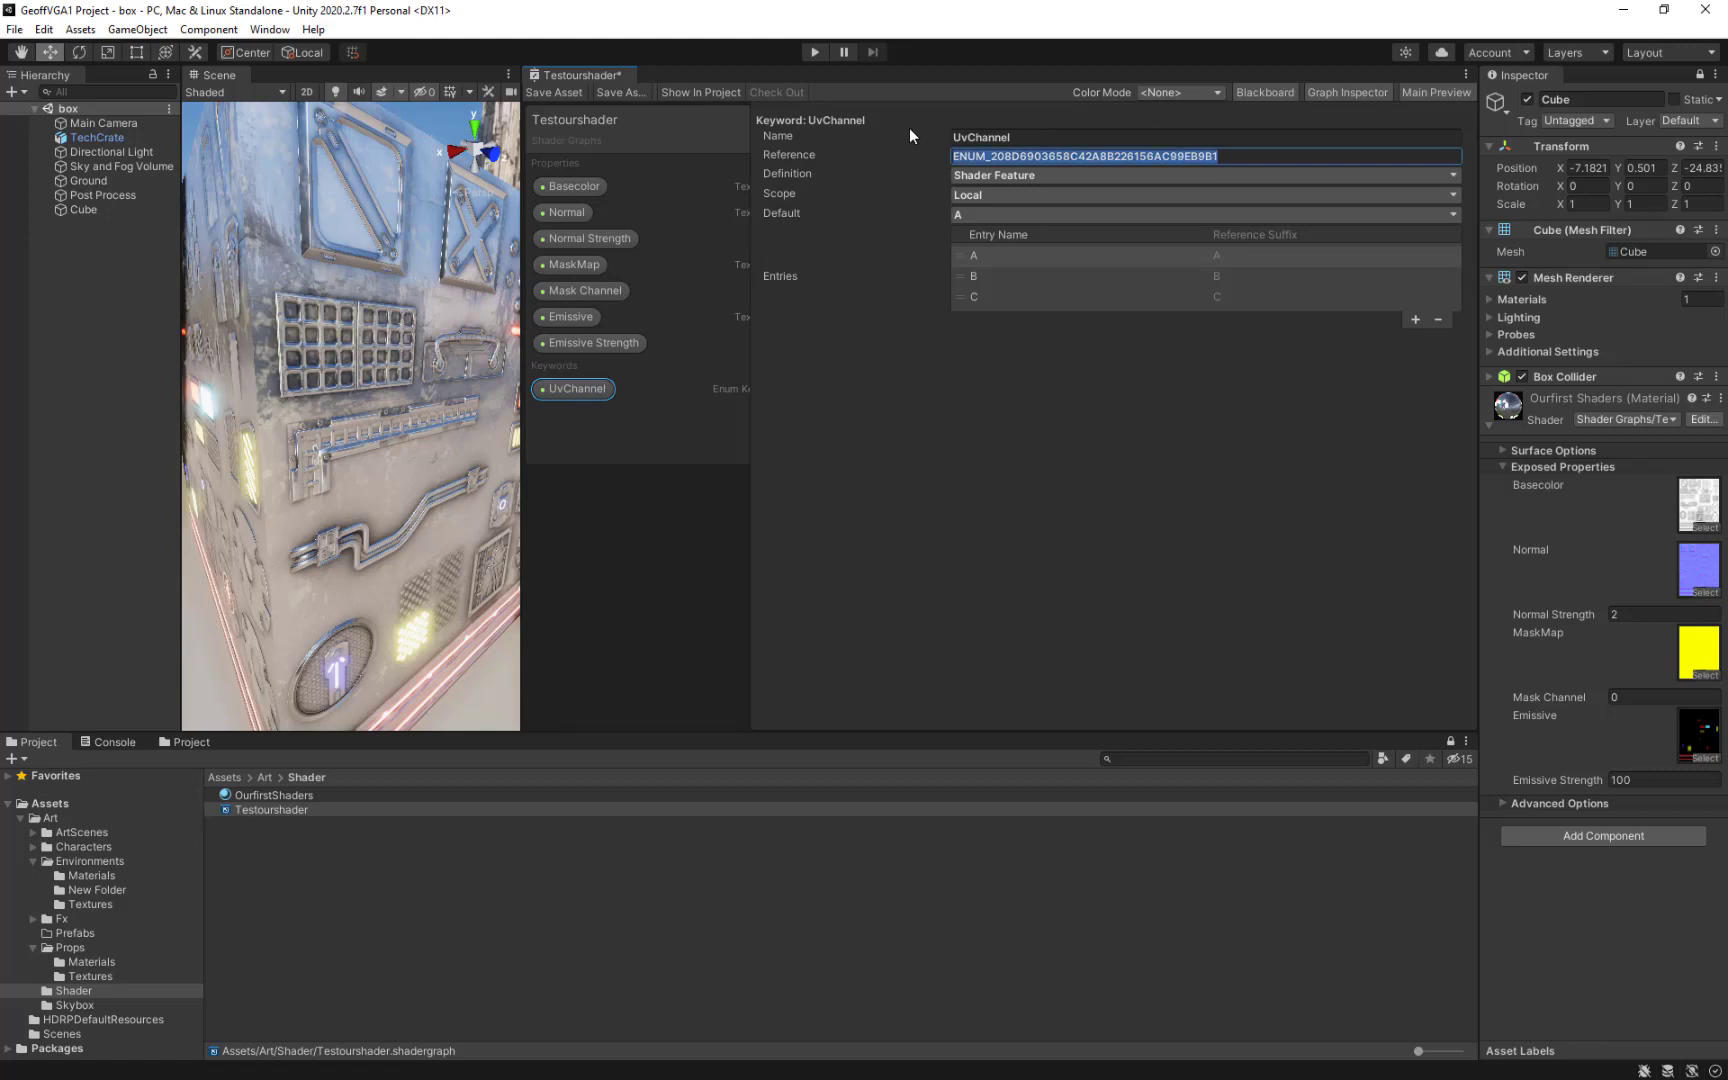
type("Textu")
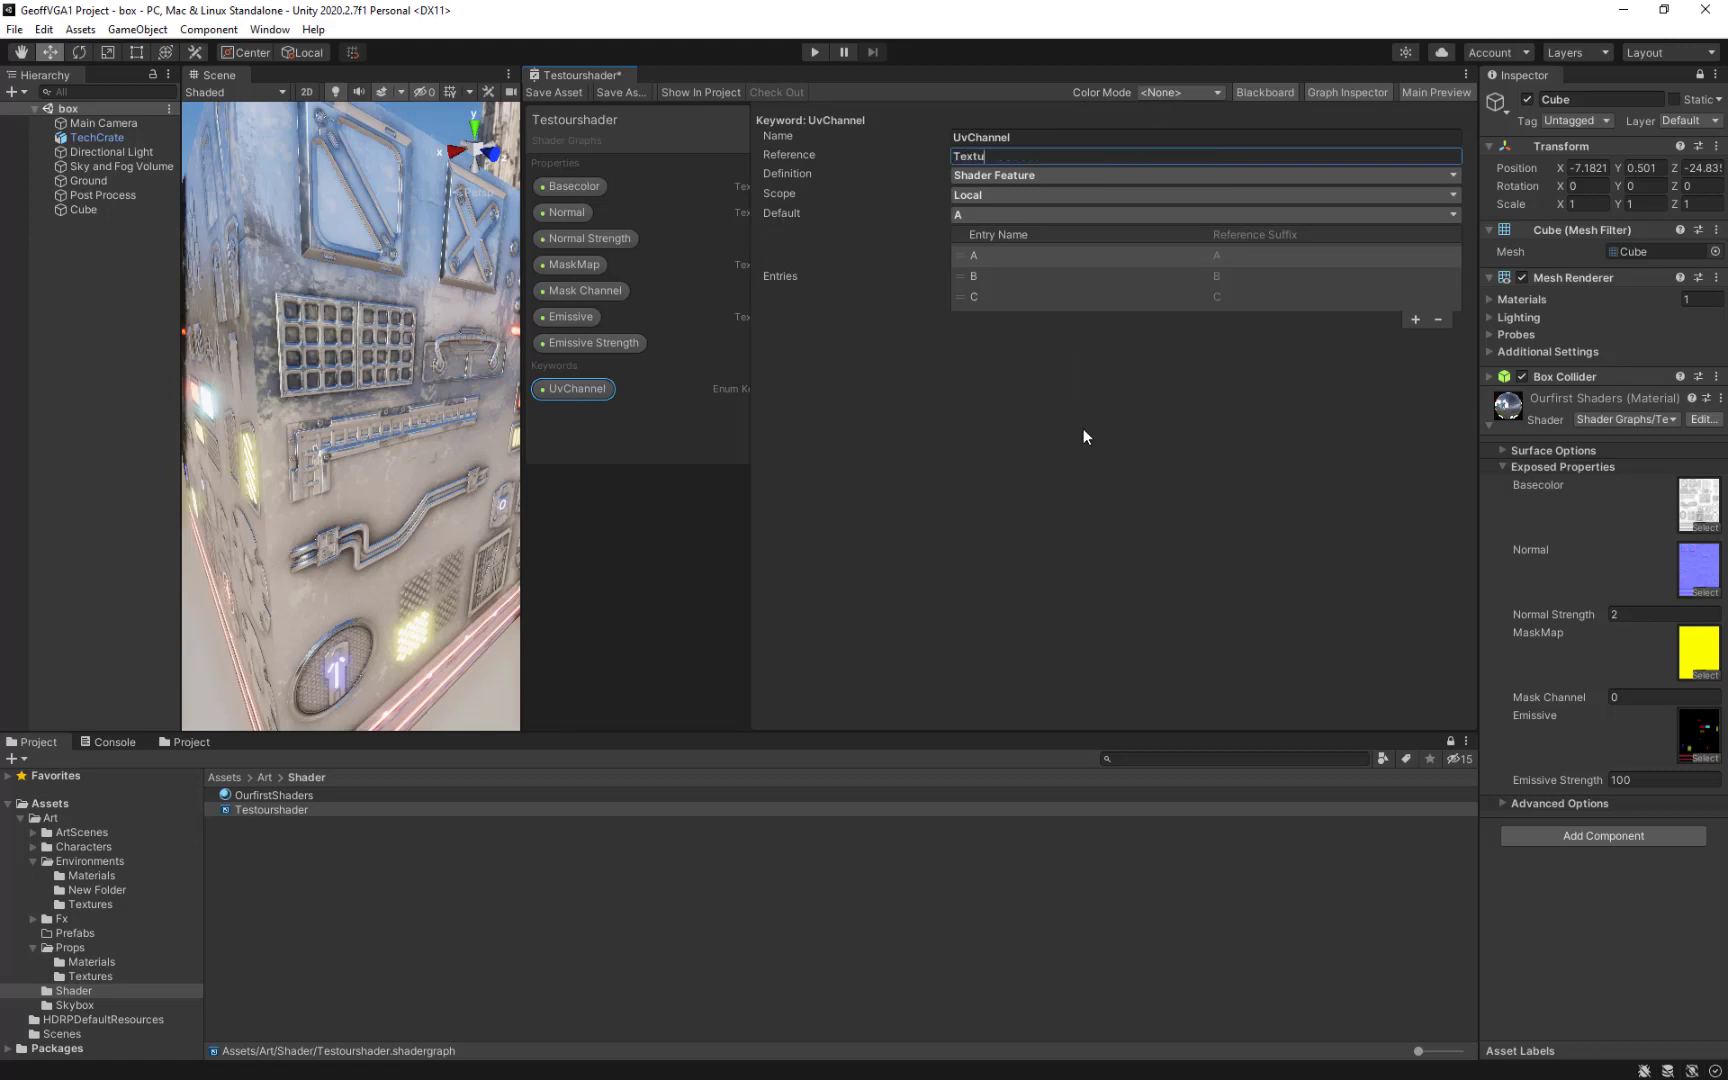
key("BackSpace")
key("BackSpace")
key("BackSpace")
key("BackSpace")
key("BackSpace")
type("TEXTURE_UVSET")
Delete entry A from the UvChannel keyword's entry list.
left_click(1018, 286)
left_click(984, 275)
left_click(992, 296)
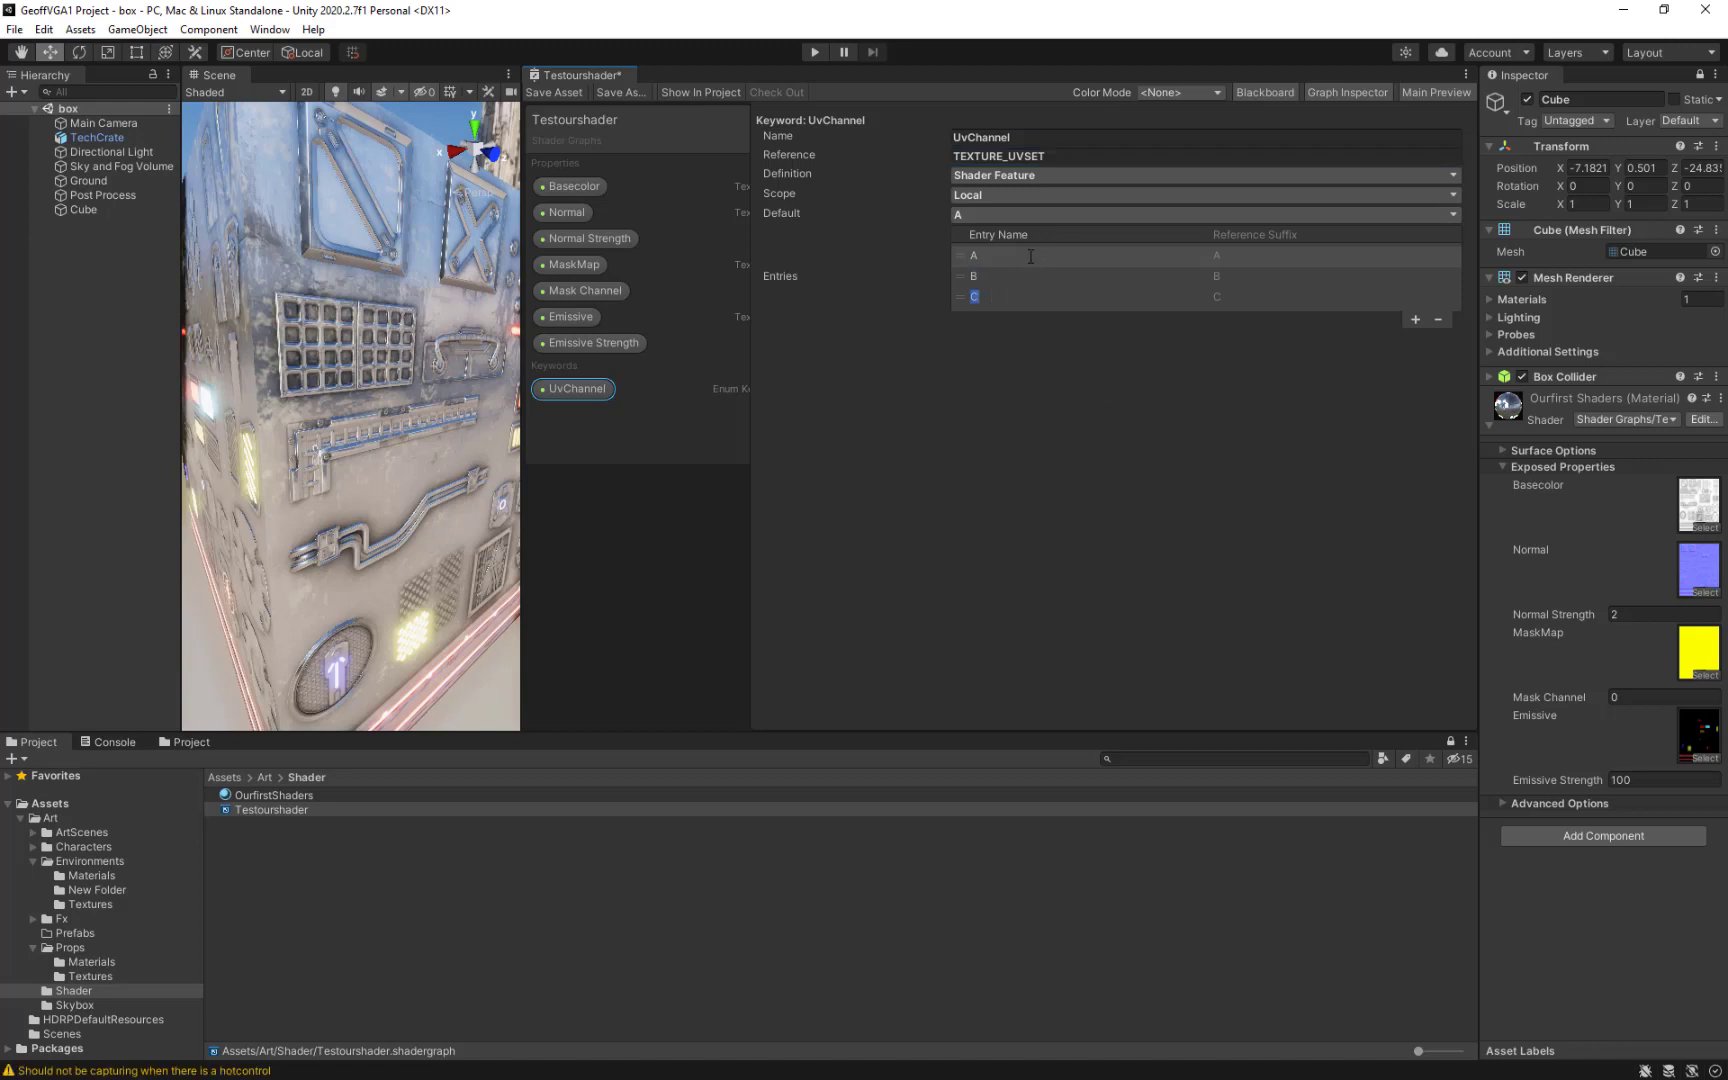
left_click(988, 258)
left_click(1247, 296)
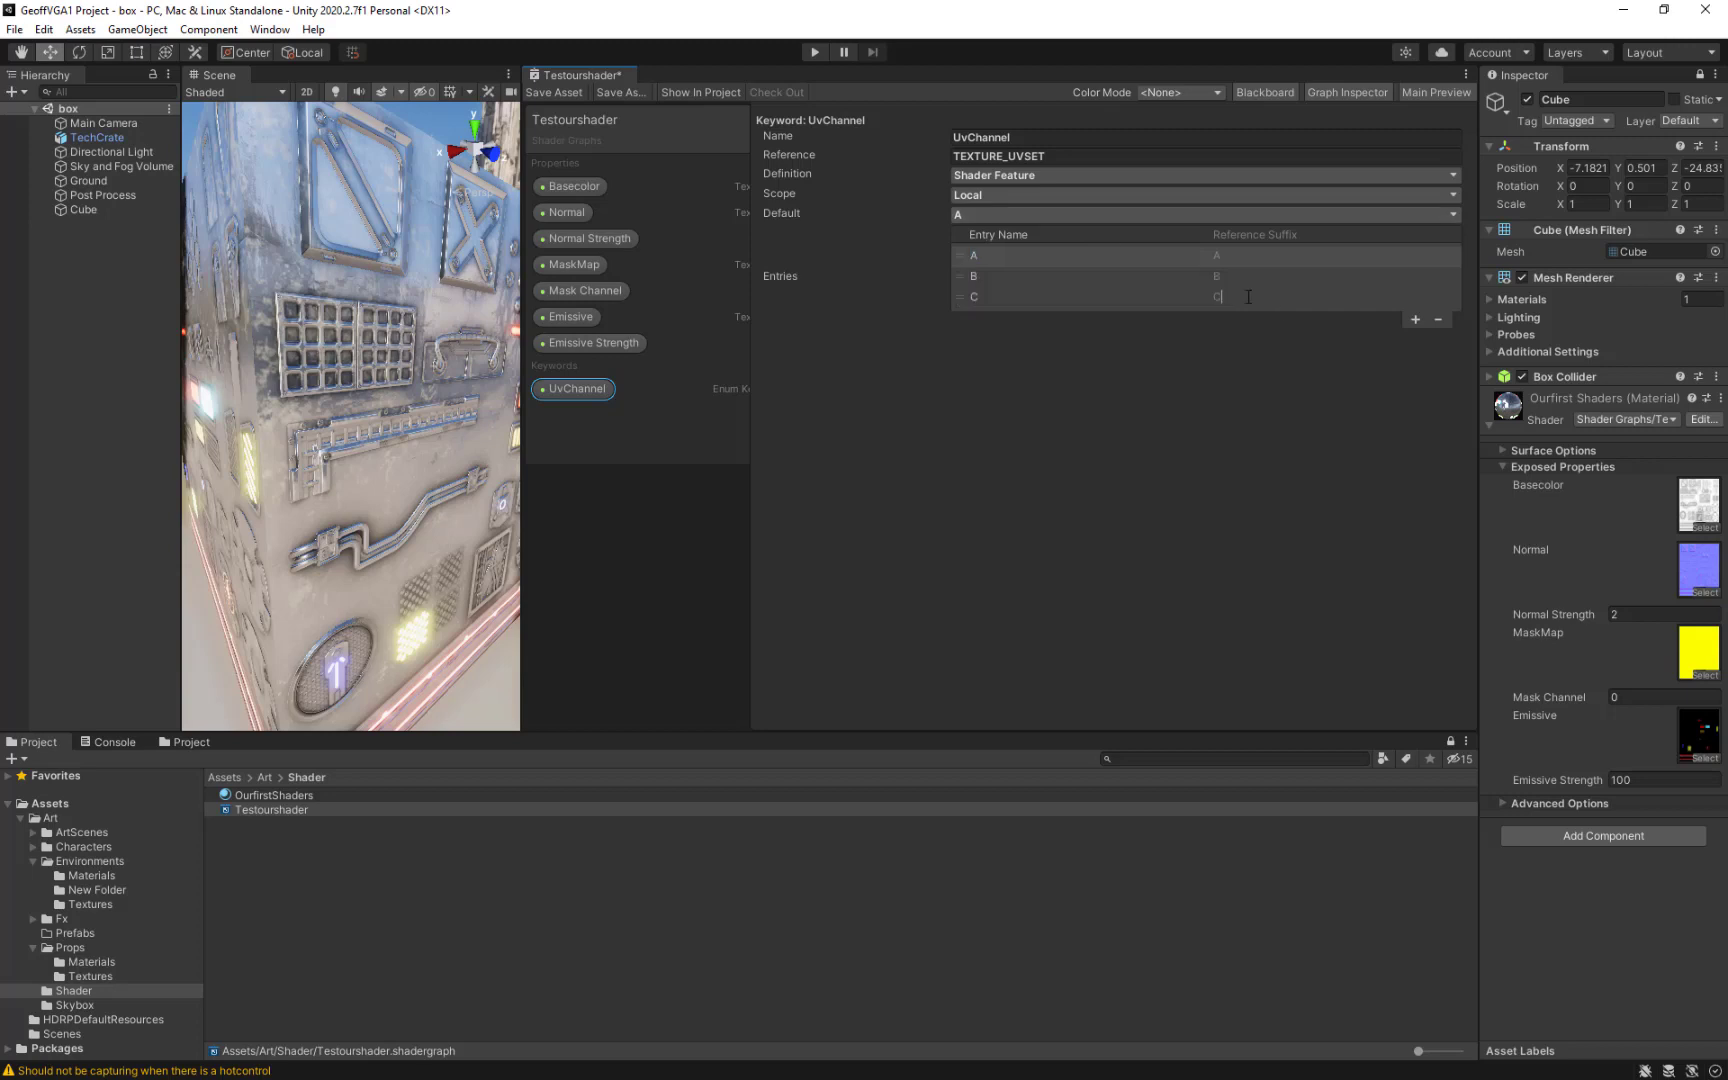
left_click(1028, 295)
left_click(1440, 320)
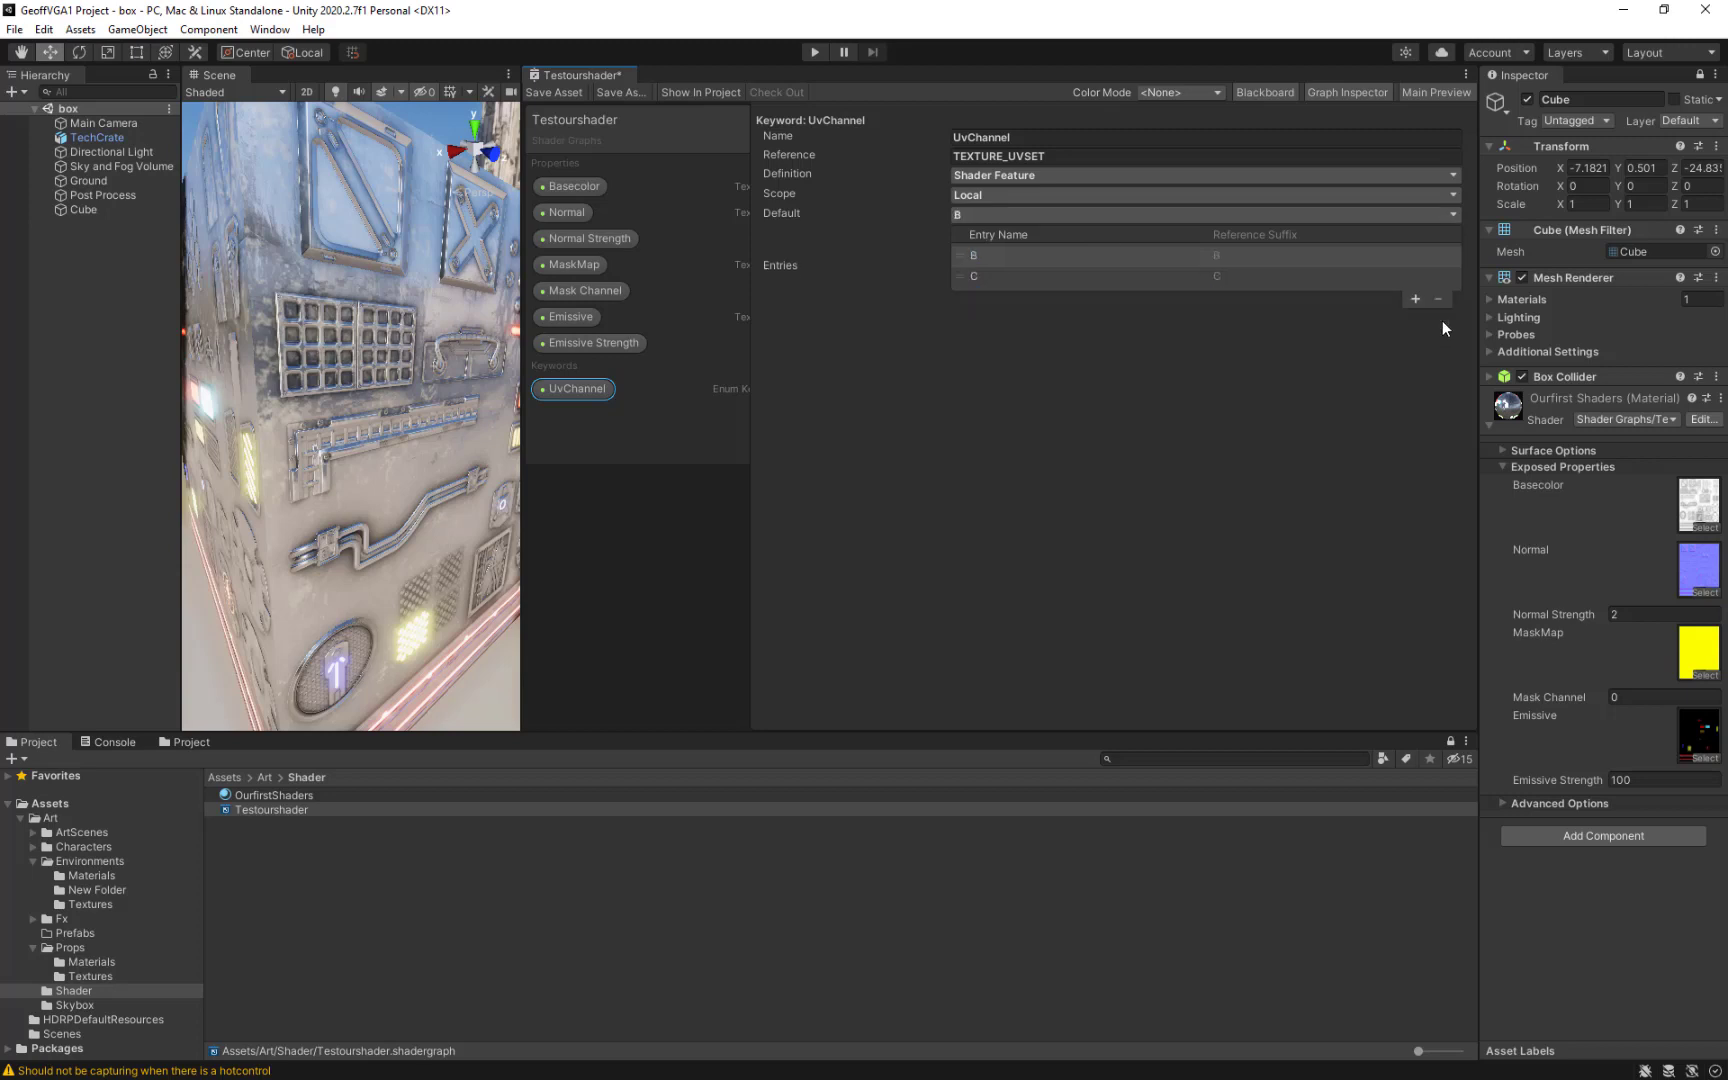
Rename the UvChannel keyword's two entries to UV0 and UV1.
left_click(976, 254)
type("uv")
key("BackSpace")
key("BackSpace")
type("UV0")
key("Return")
left_click(1003, 283)
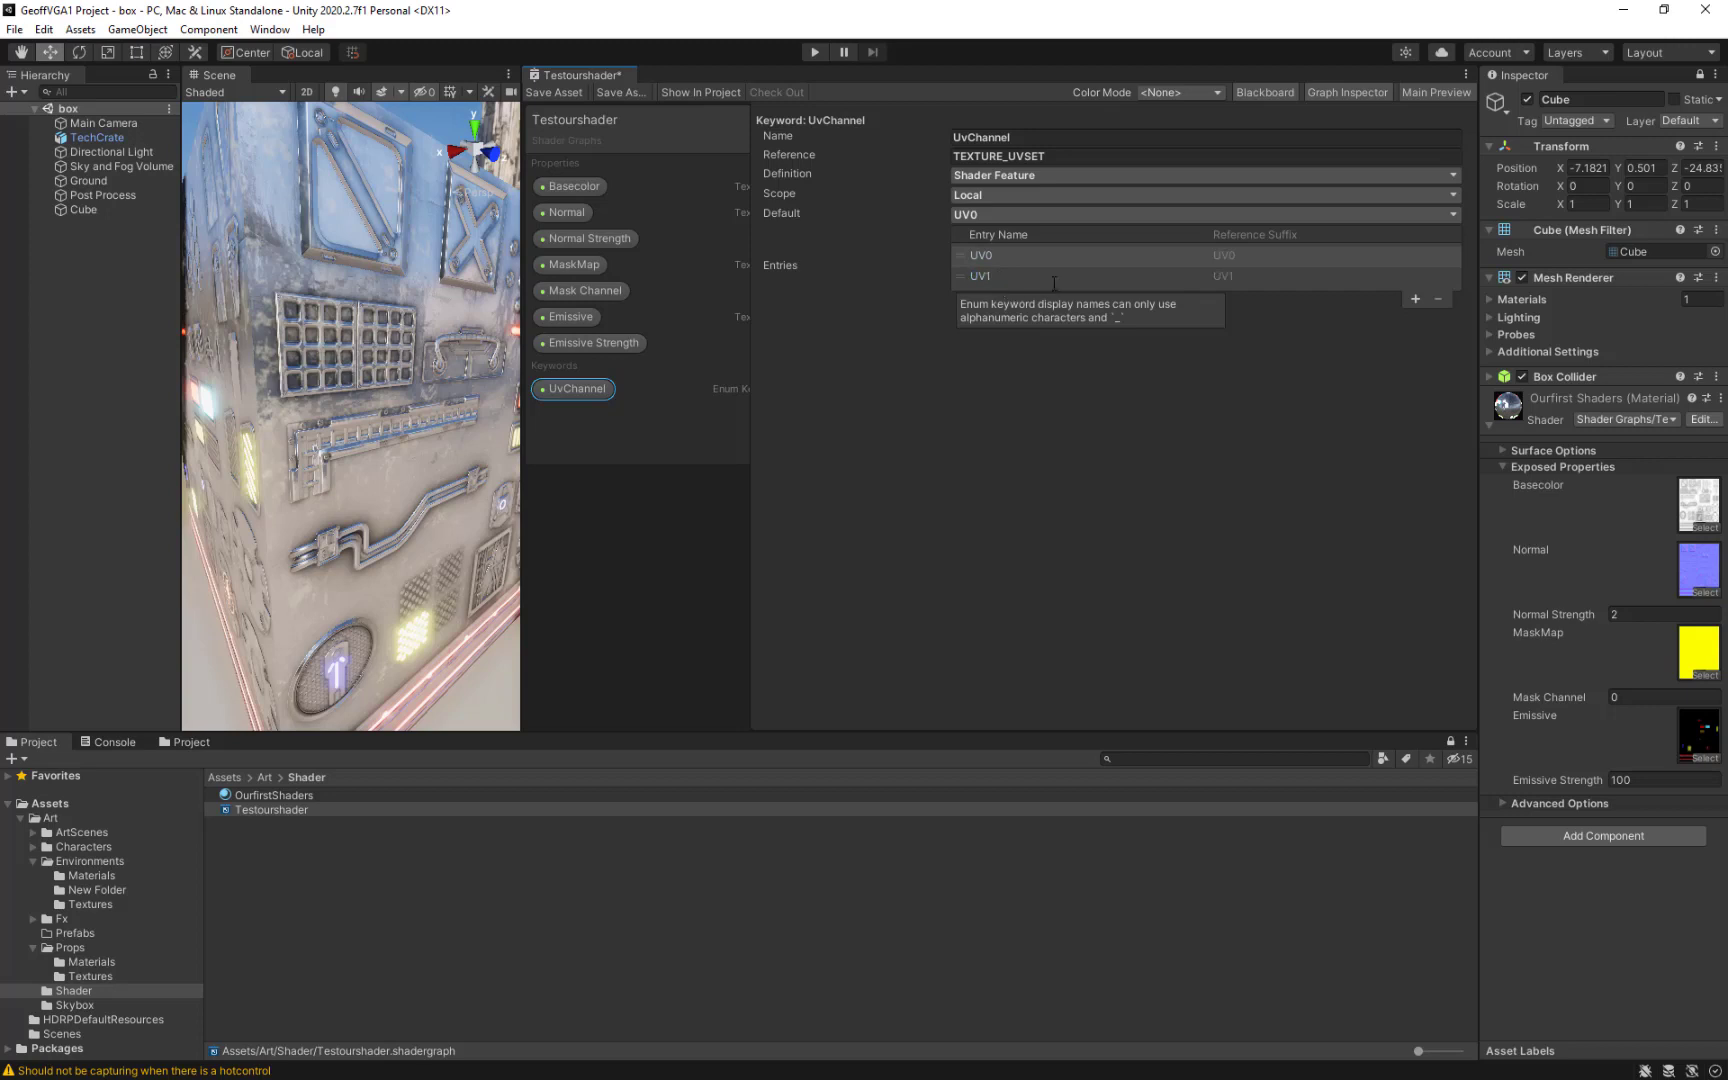
Narrow the Graph Inspector and connect the UvChannel node's output to the UV input of the MaskMap's Sample Texture 2D node.
left_click(568, 291)
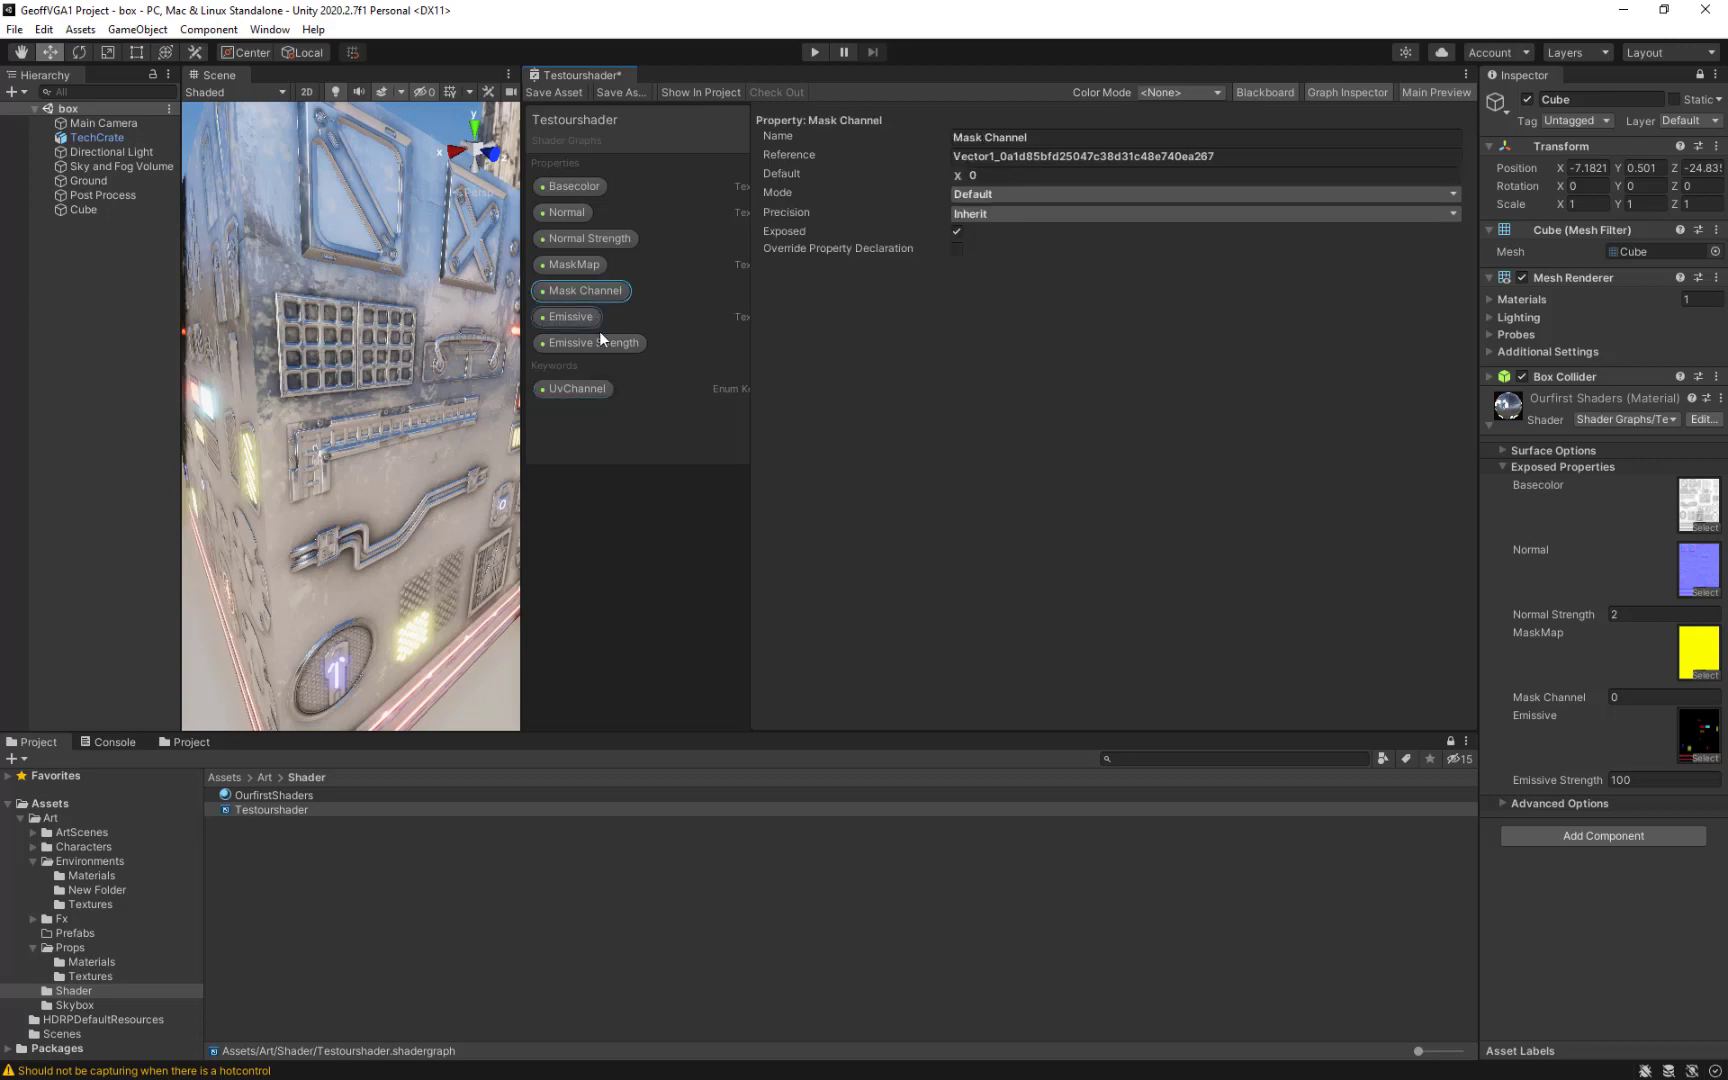
left_click(600, 388)
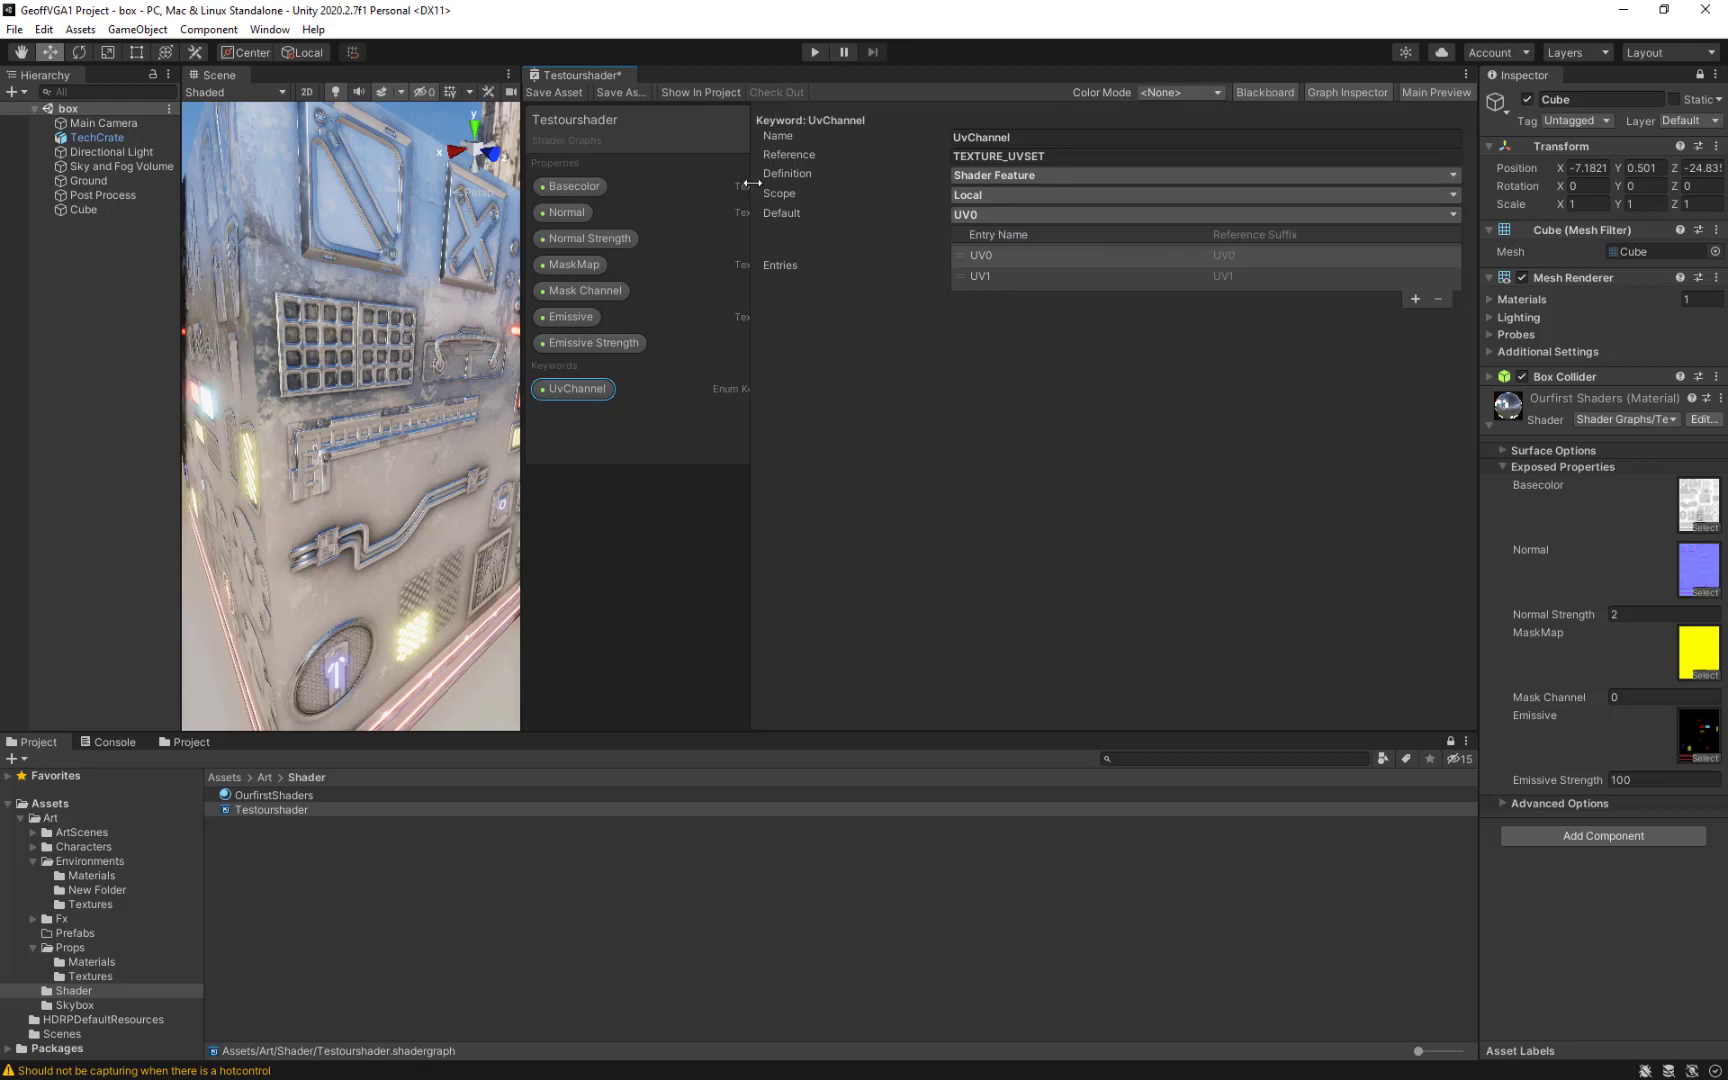
left_click_drag(750, 184, 1362, 242)
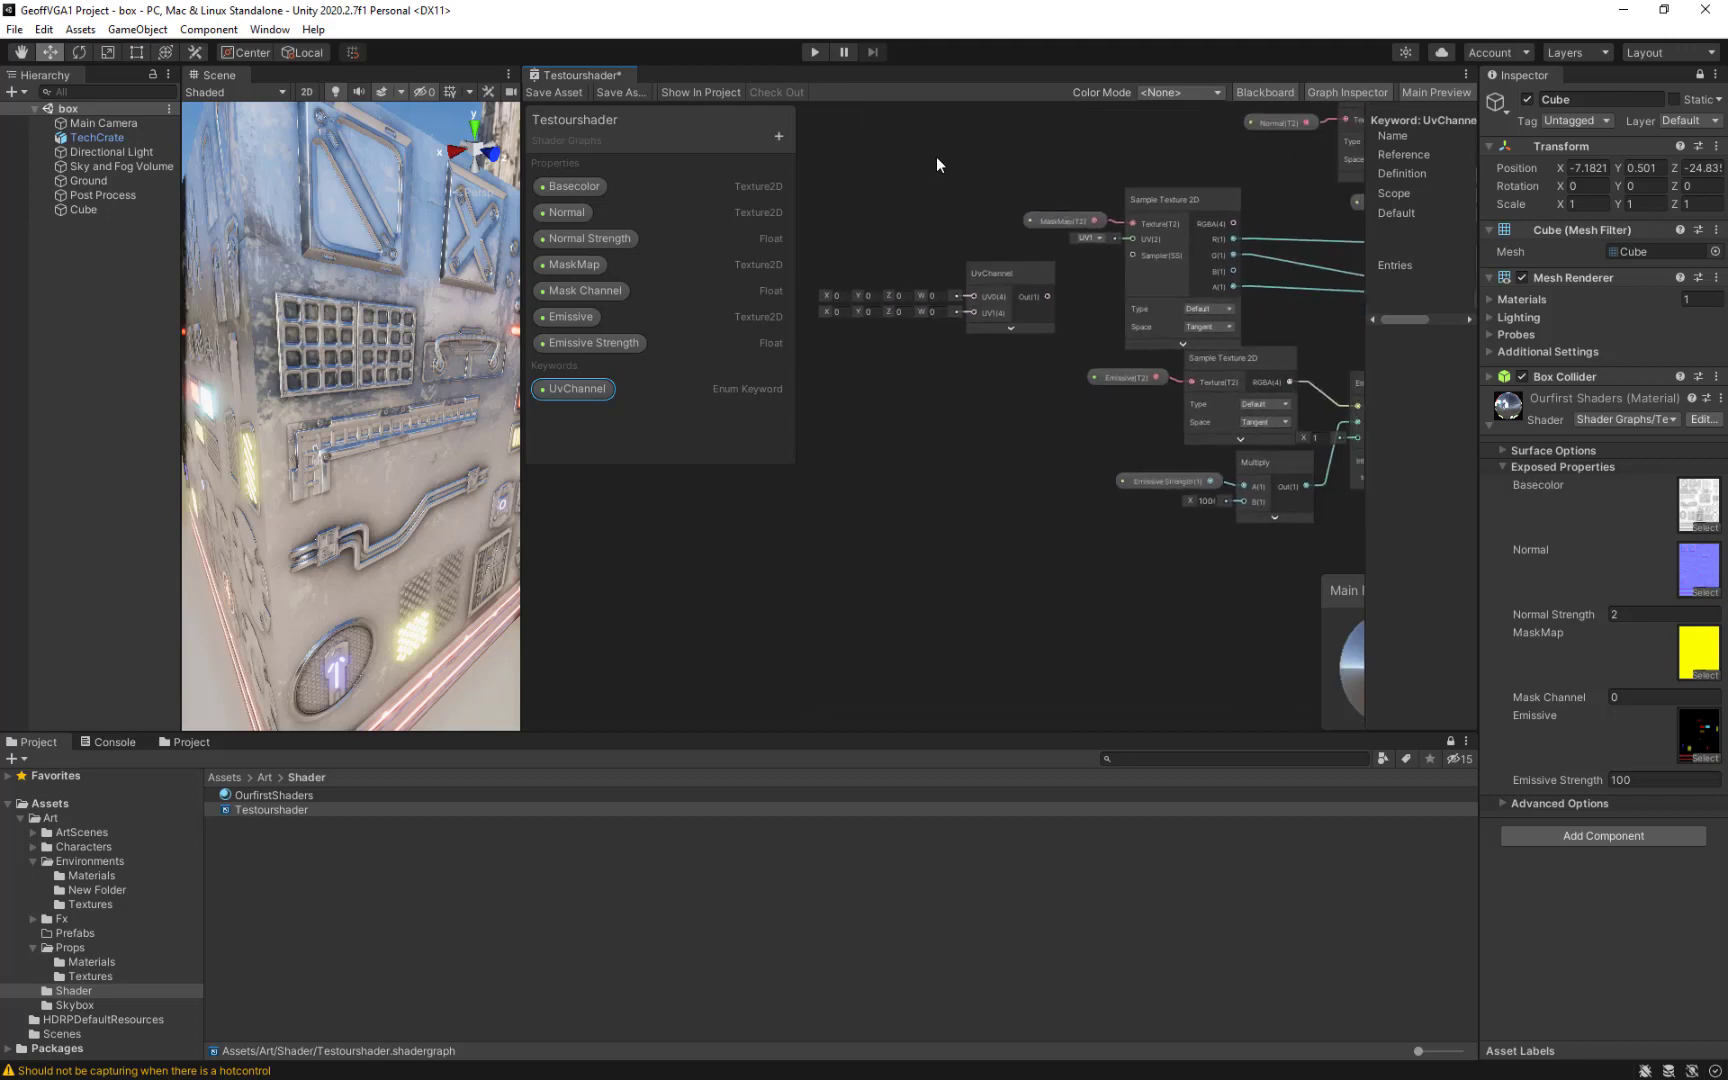
left_click(1042, 310)
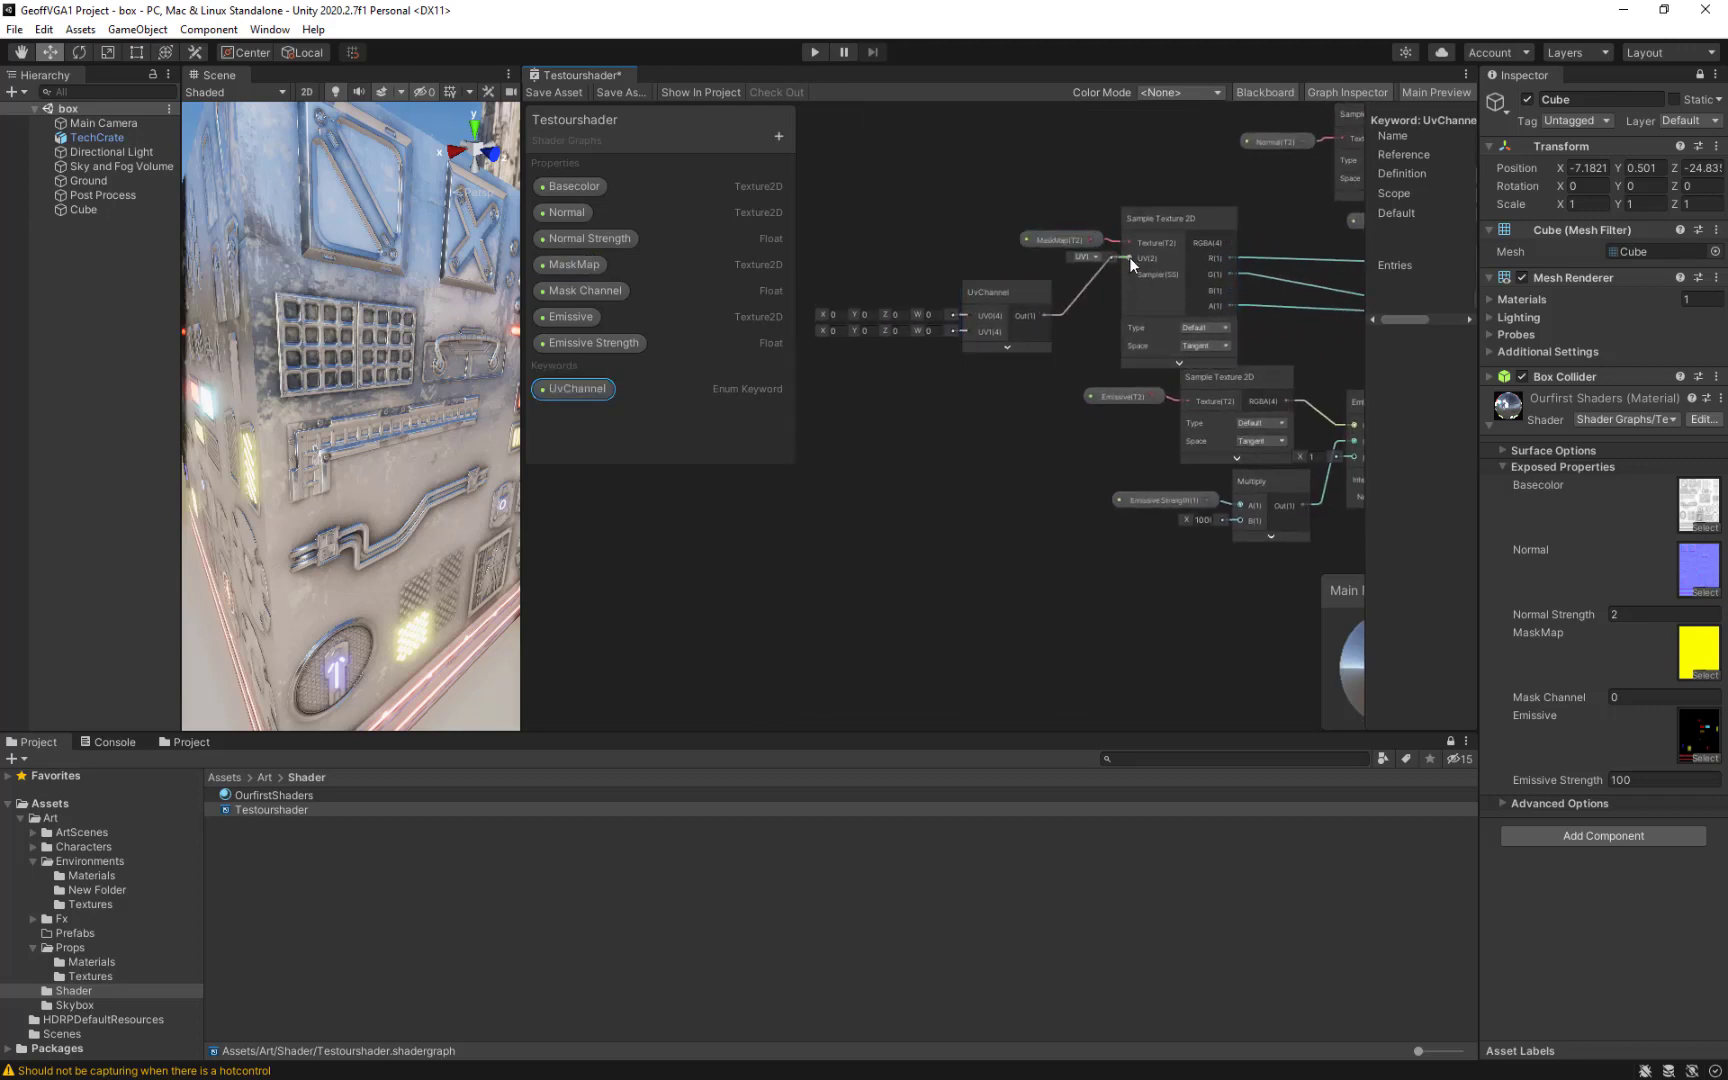
left_click_drag(1129, 256, 1129, 257)
middle_click_drag(1129, 257, 1120, 315)
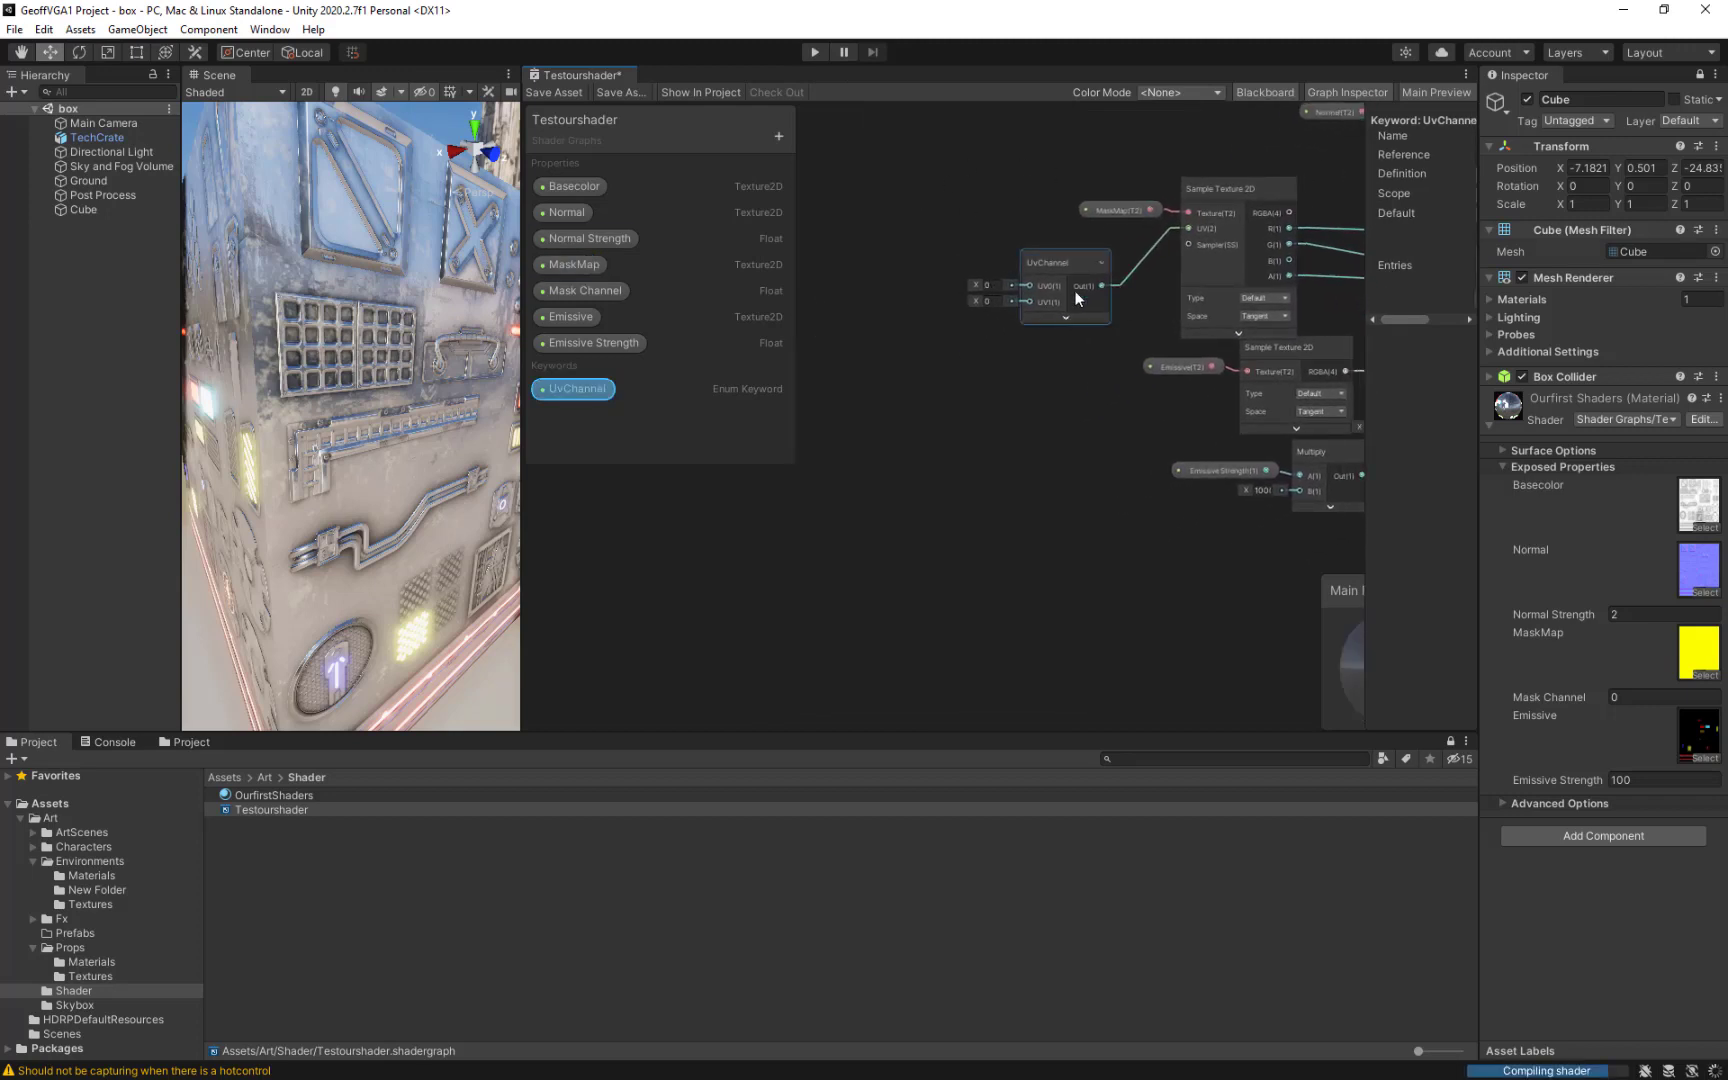
Add a UV node to the graph and connect its output to the UvChannel node's UV0 input.
left_click(1019, 308)
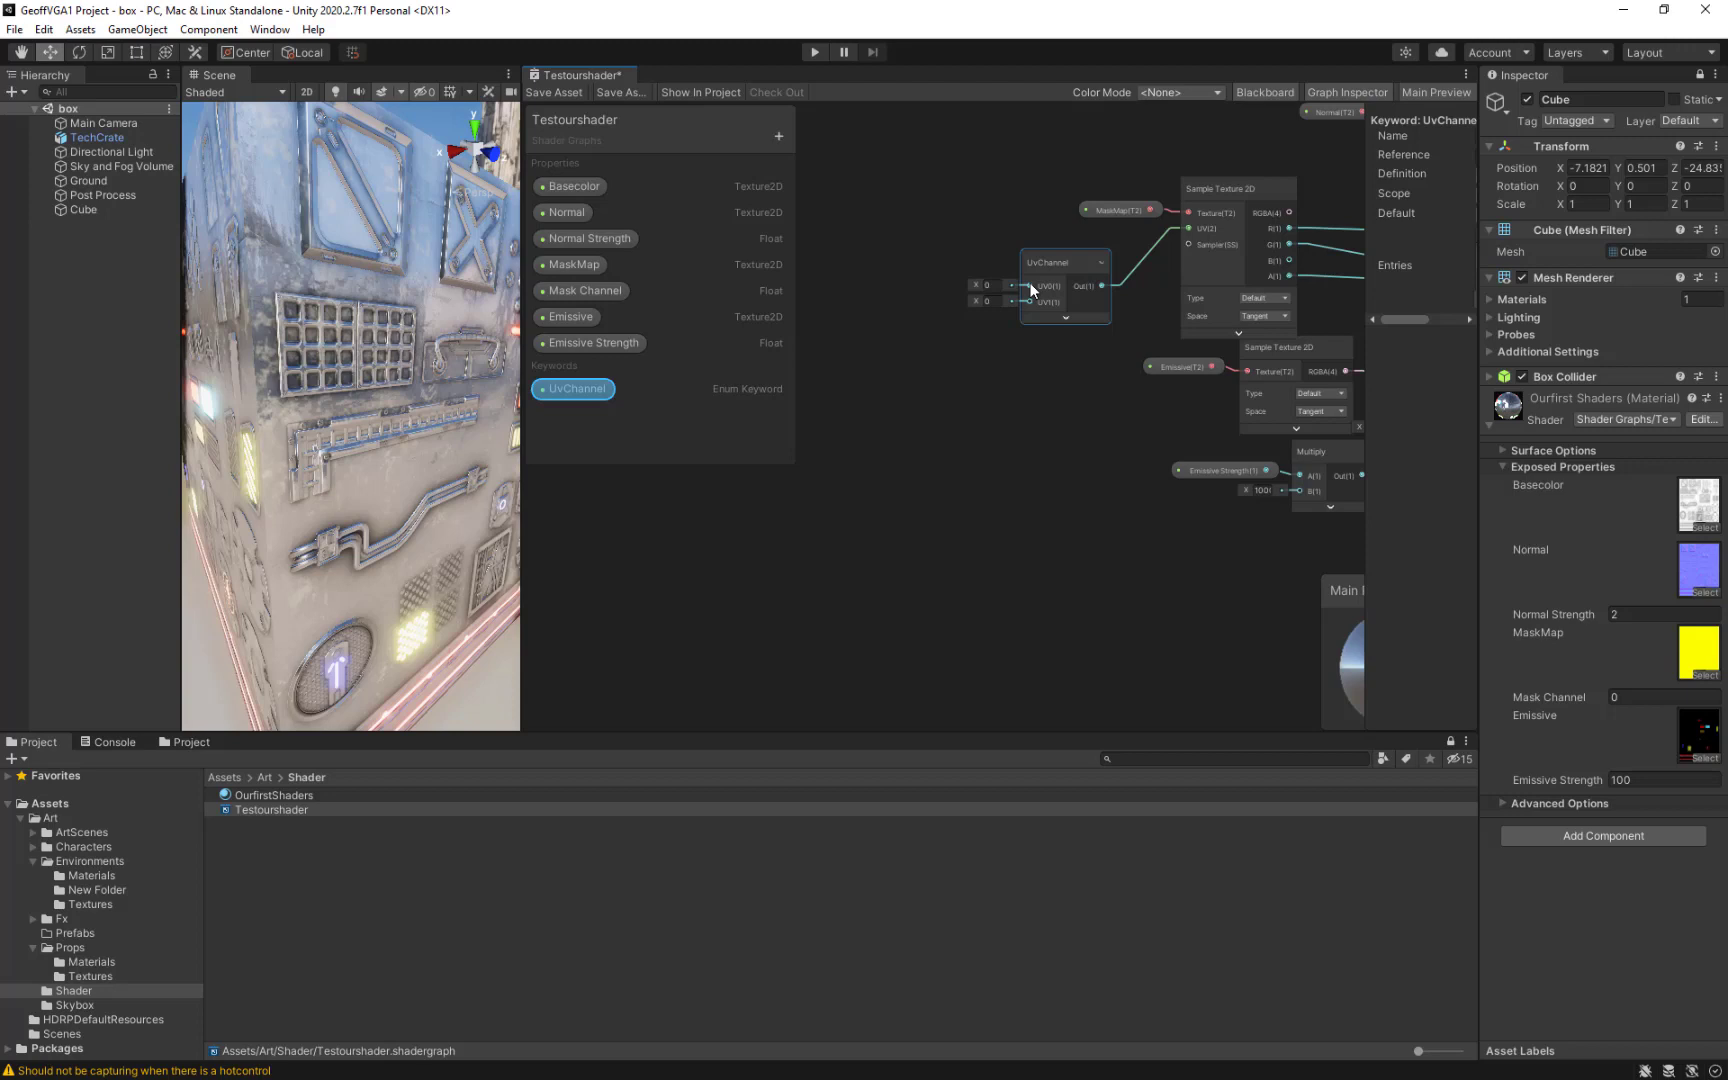
left_click(1011, 258)
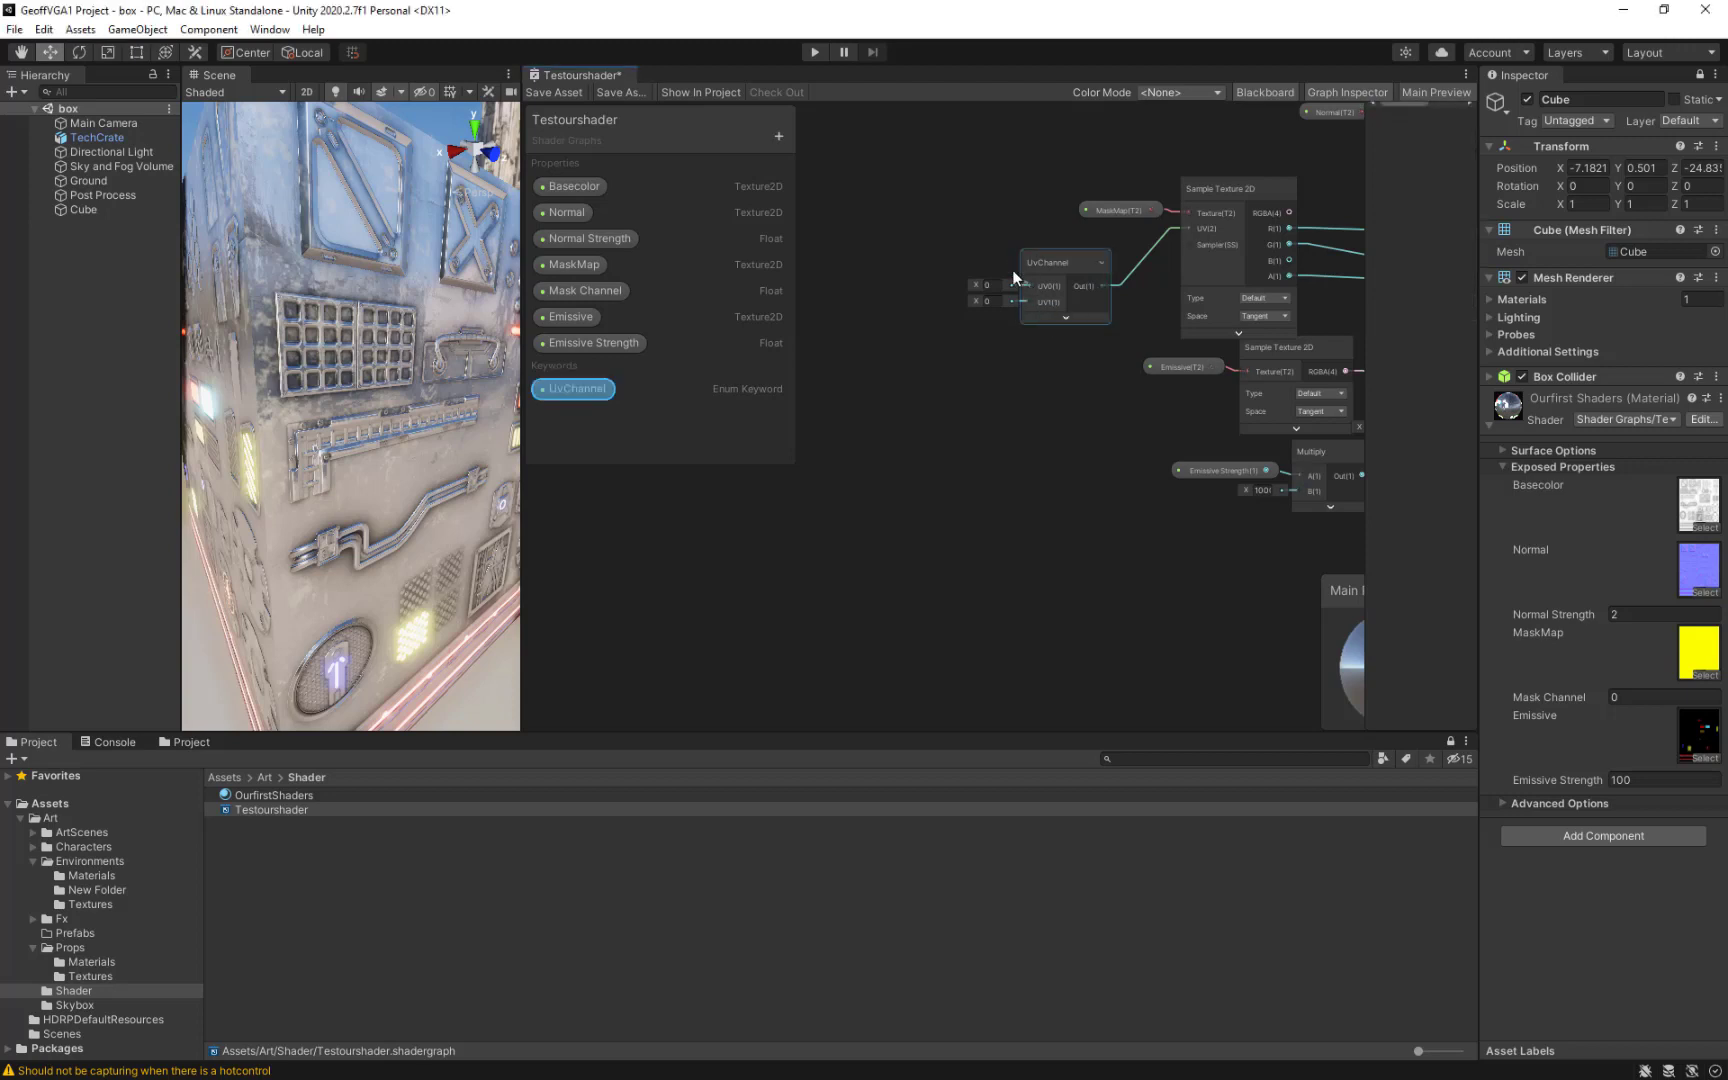
key("space")
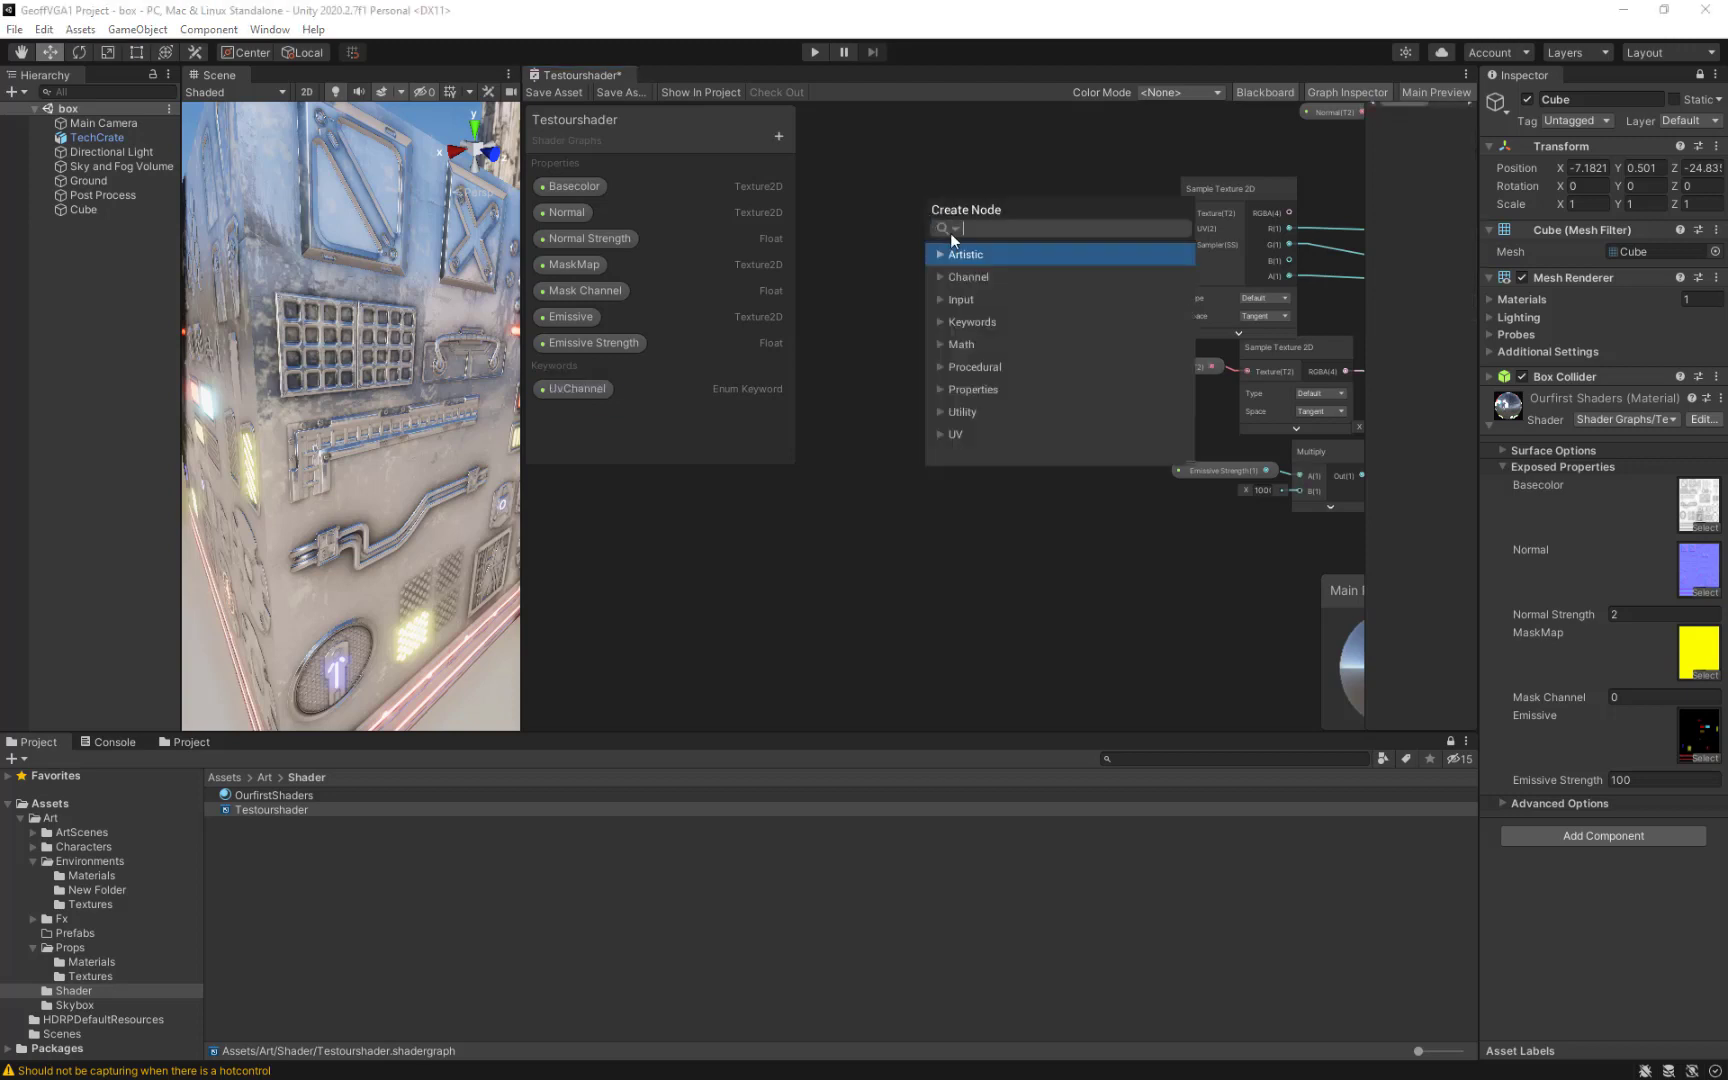
type("uv")
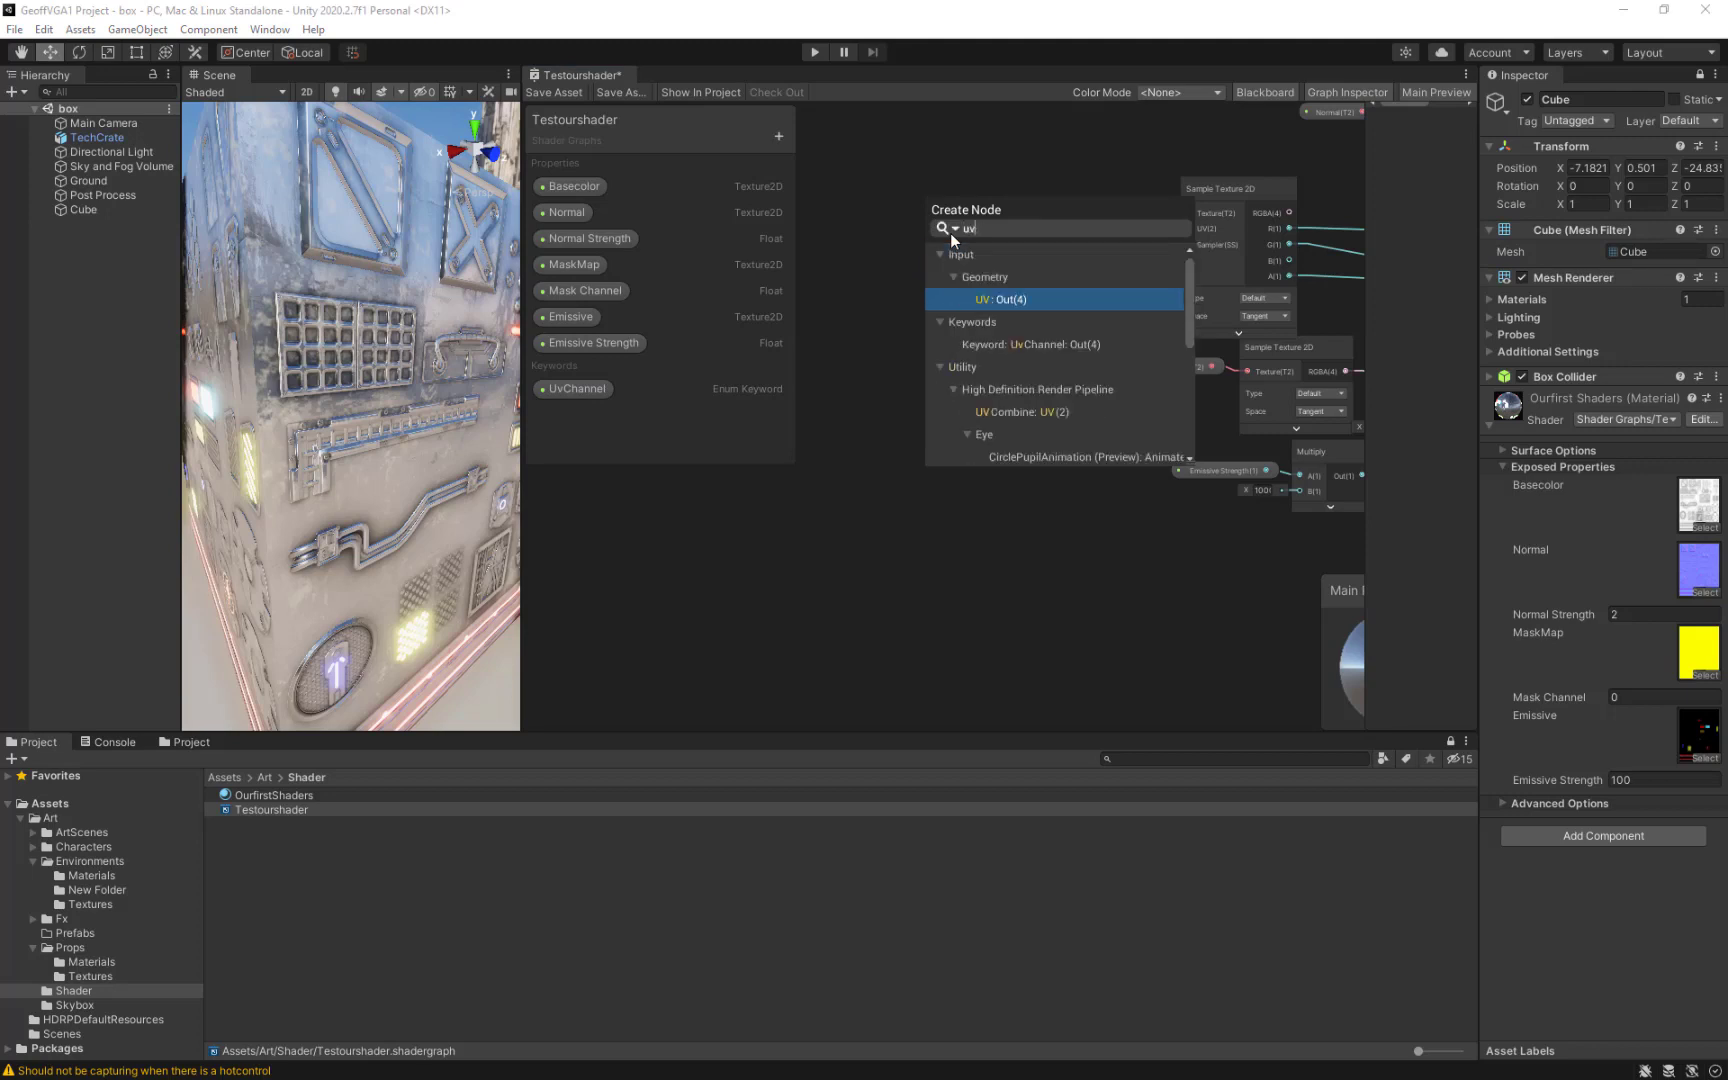
left_click(1008, 302)
left_click_drag(864, 209, 887, 263)
left_click(899, 378)
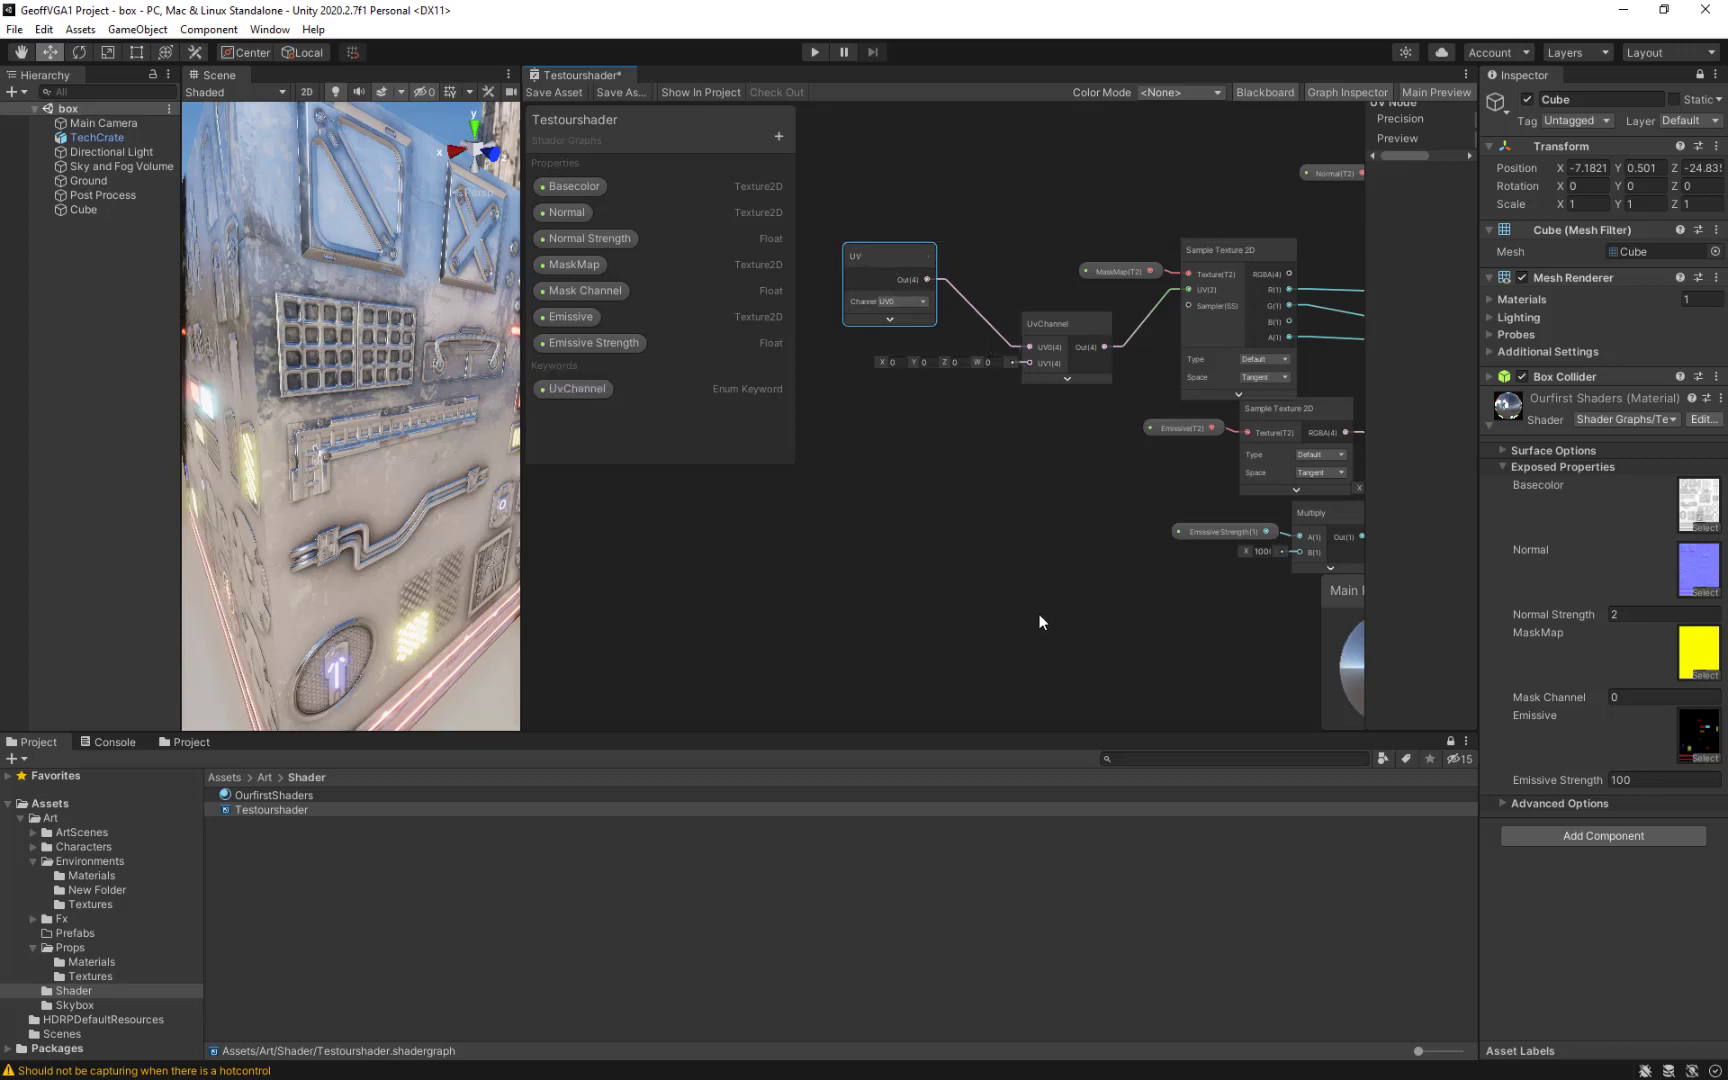
Duplicate the UV node, connect the copy to the UvChannel node's UV1 input, and set its channel to UV1.
key("ctrl+v")
left_click_drag(1094, 629, 1025, 362)
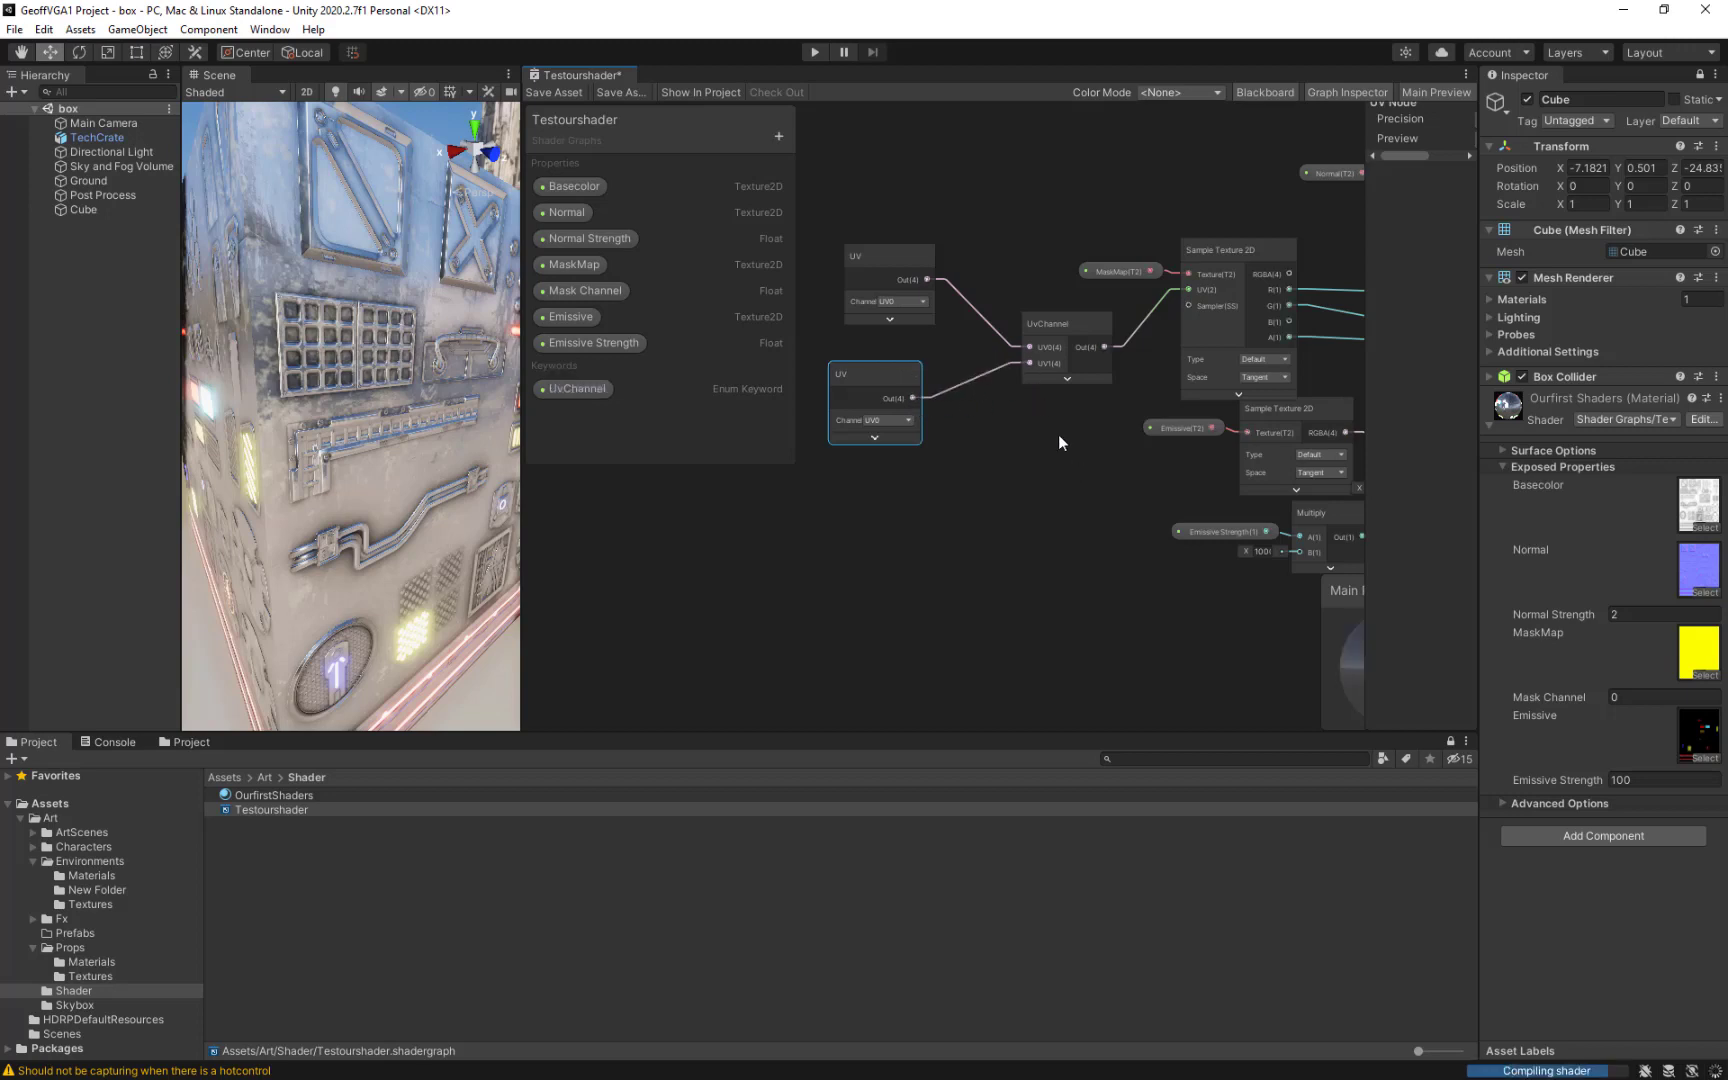
left_click(895, 420)
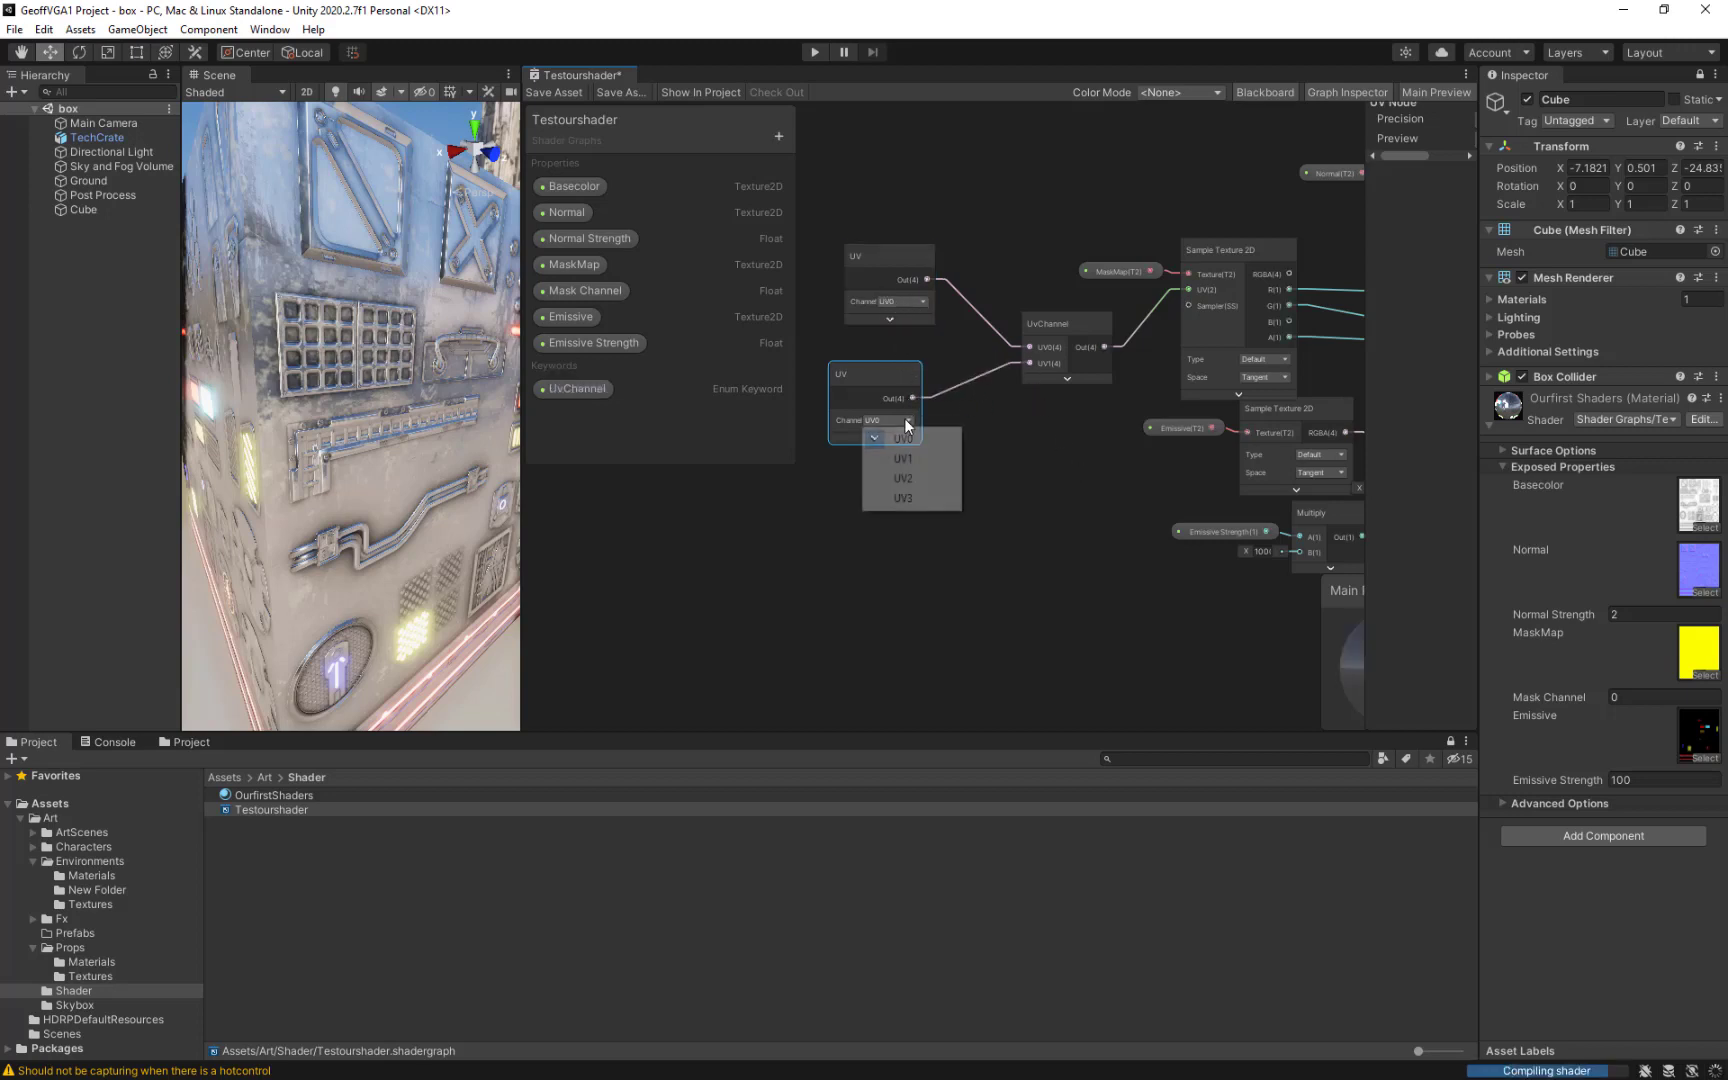
left_click(912, 457)
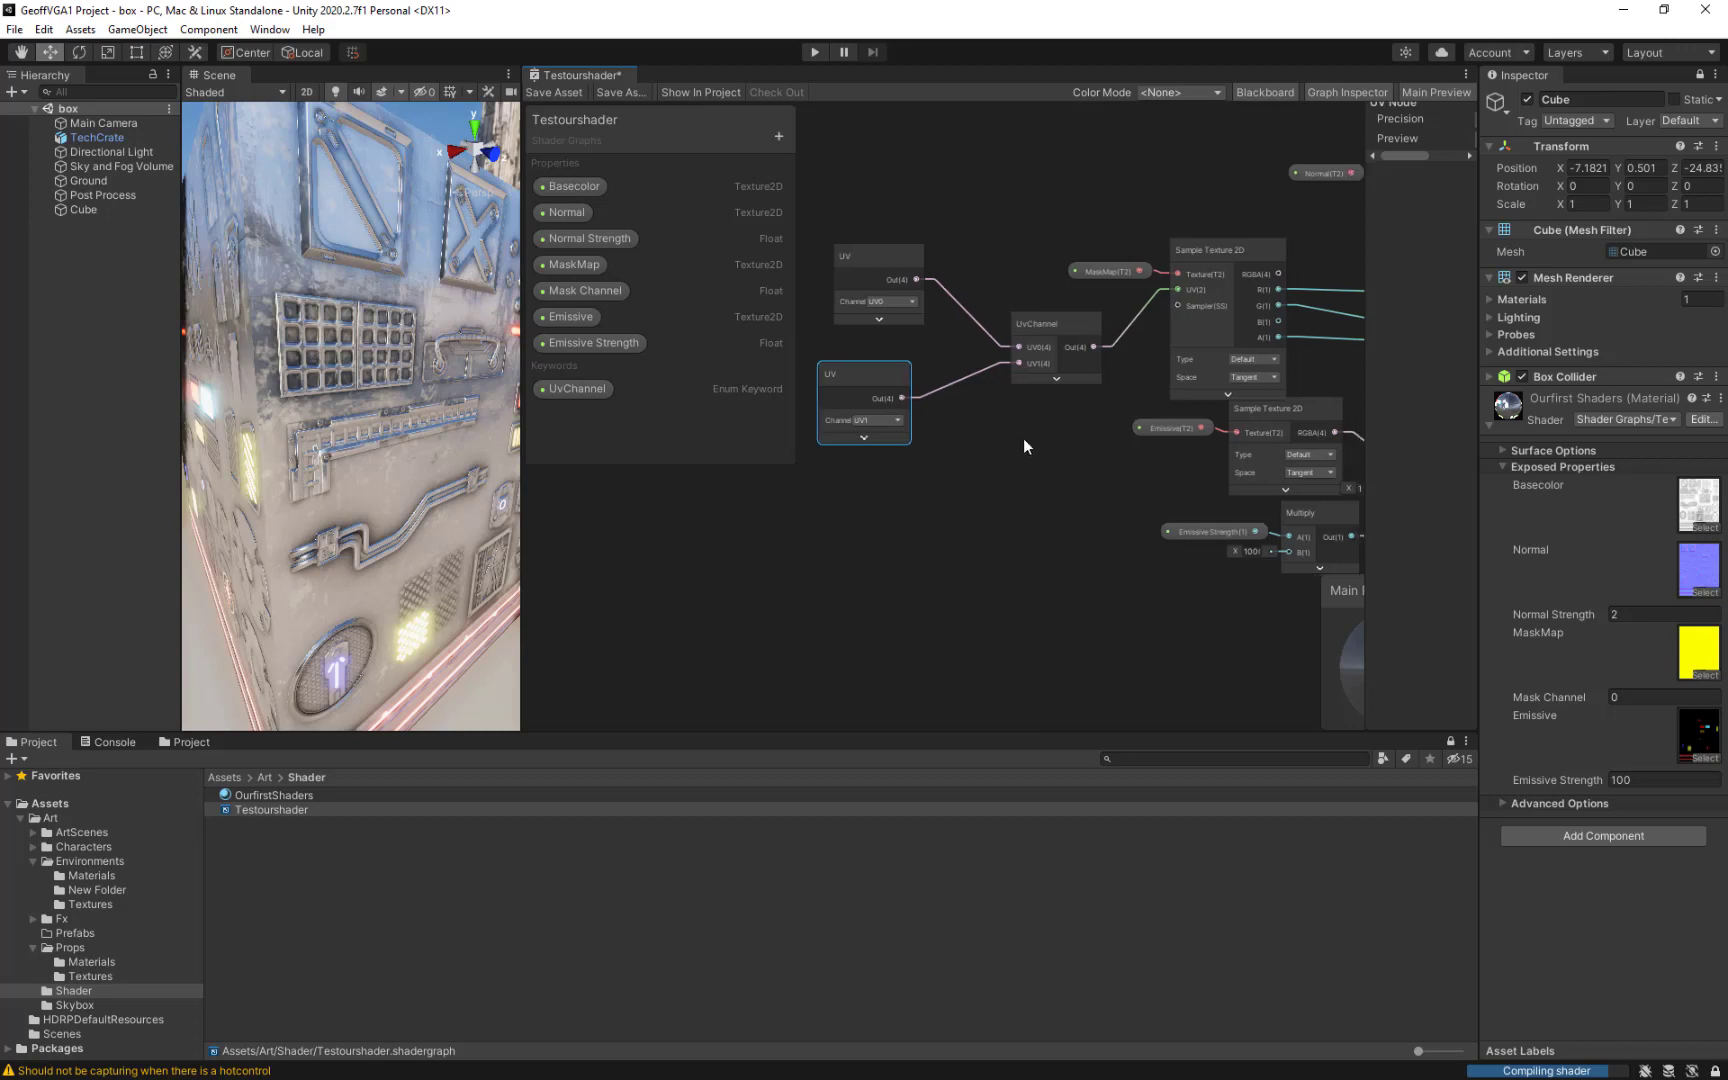
Stack the two UV nodes neatly beside the UvChannel node and save the shader asset.
middle_click_drag(1023, 437, 1098, 467)
left_click_drag(922, 404, 980, 386)
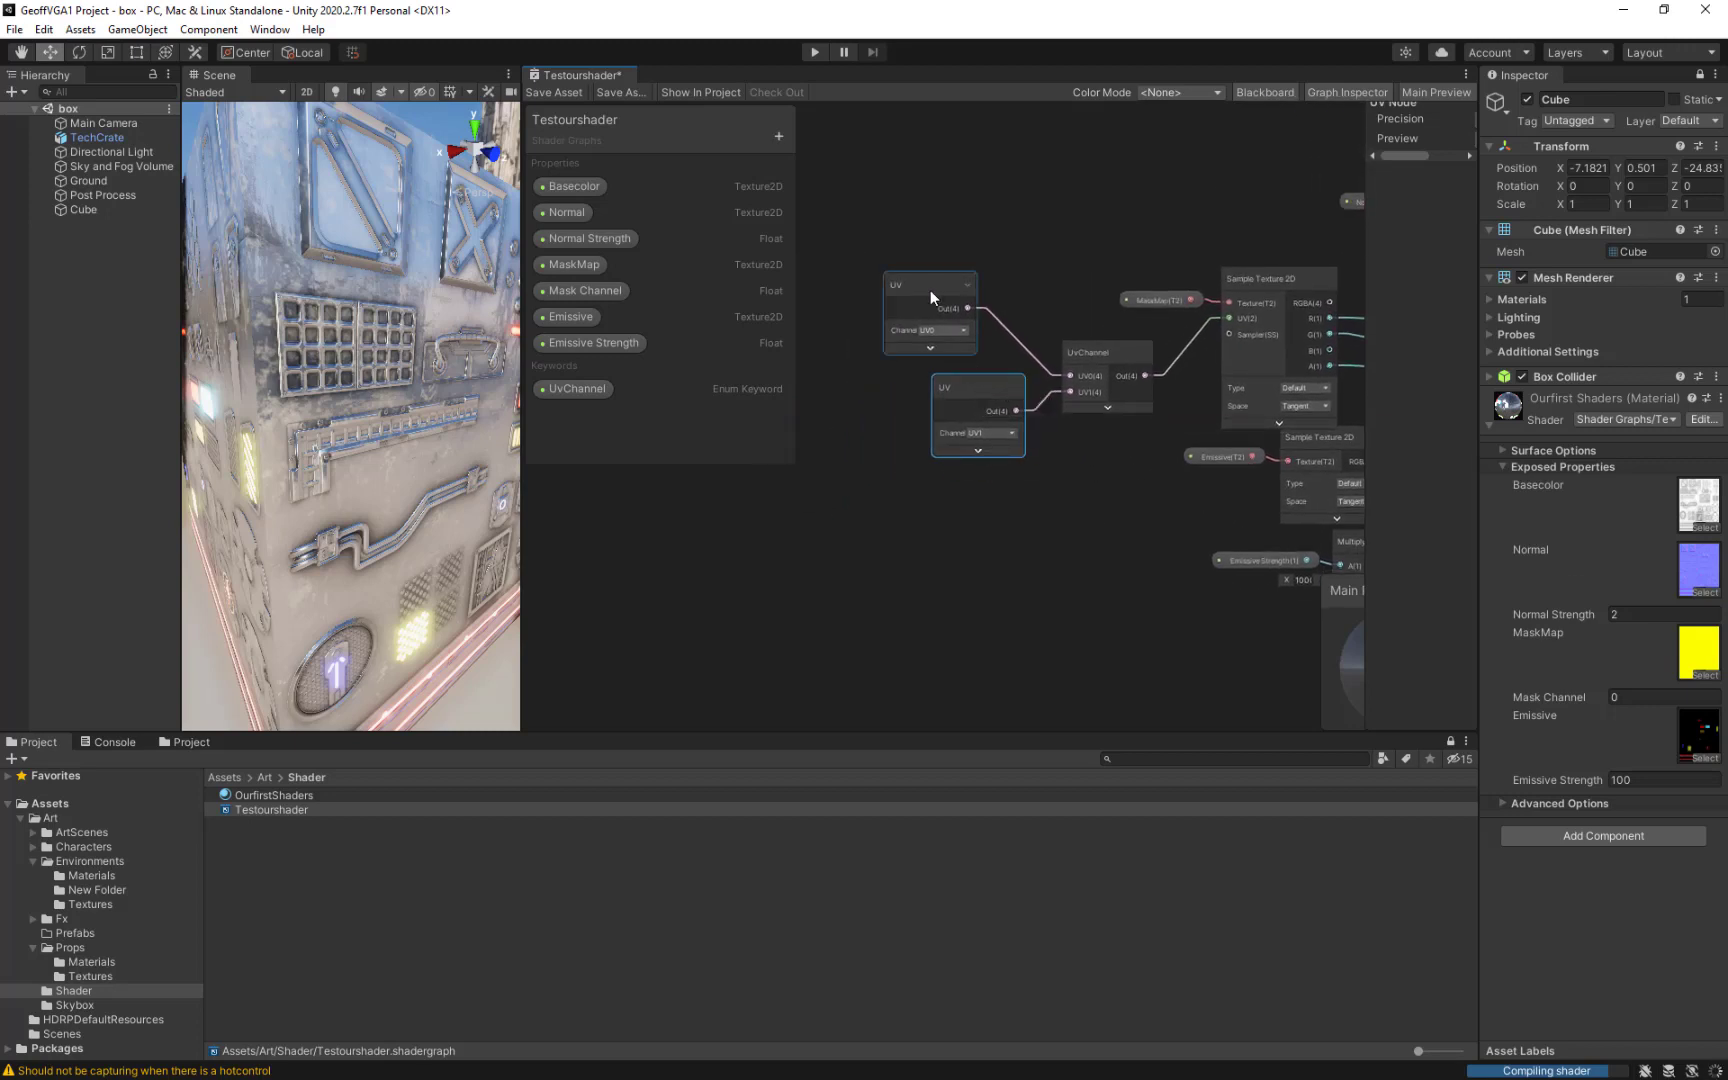
left_click_drag(930, 290, 994, 309)
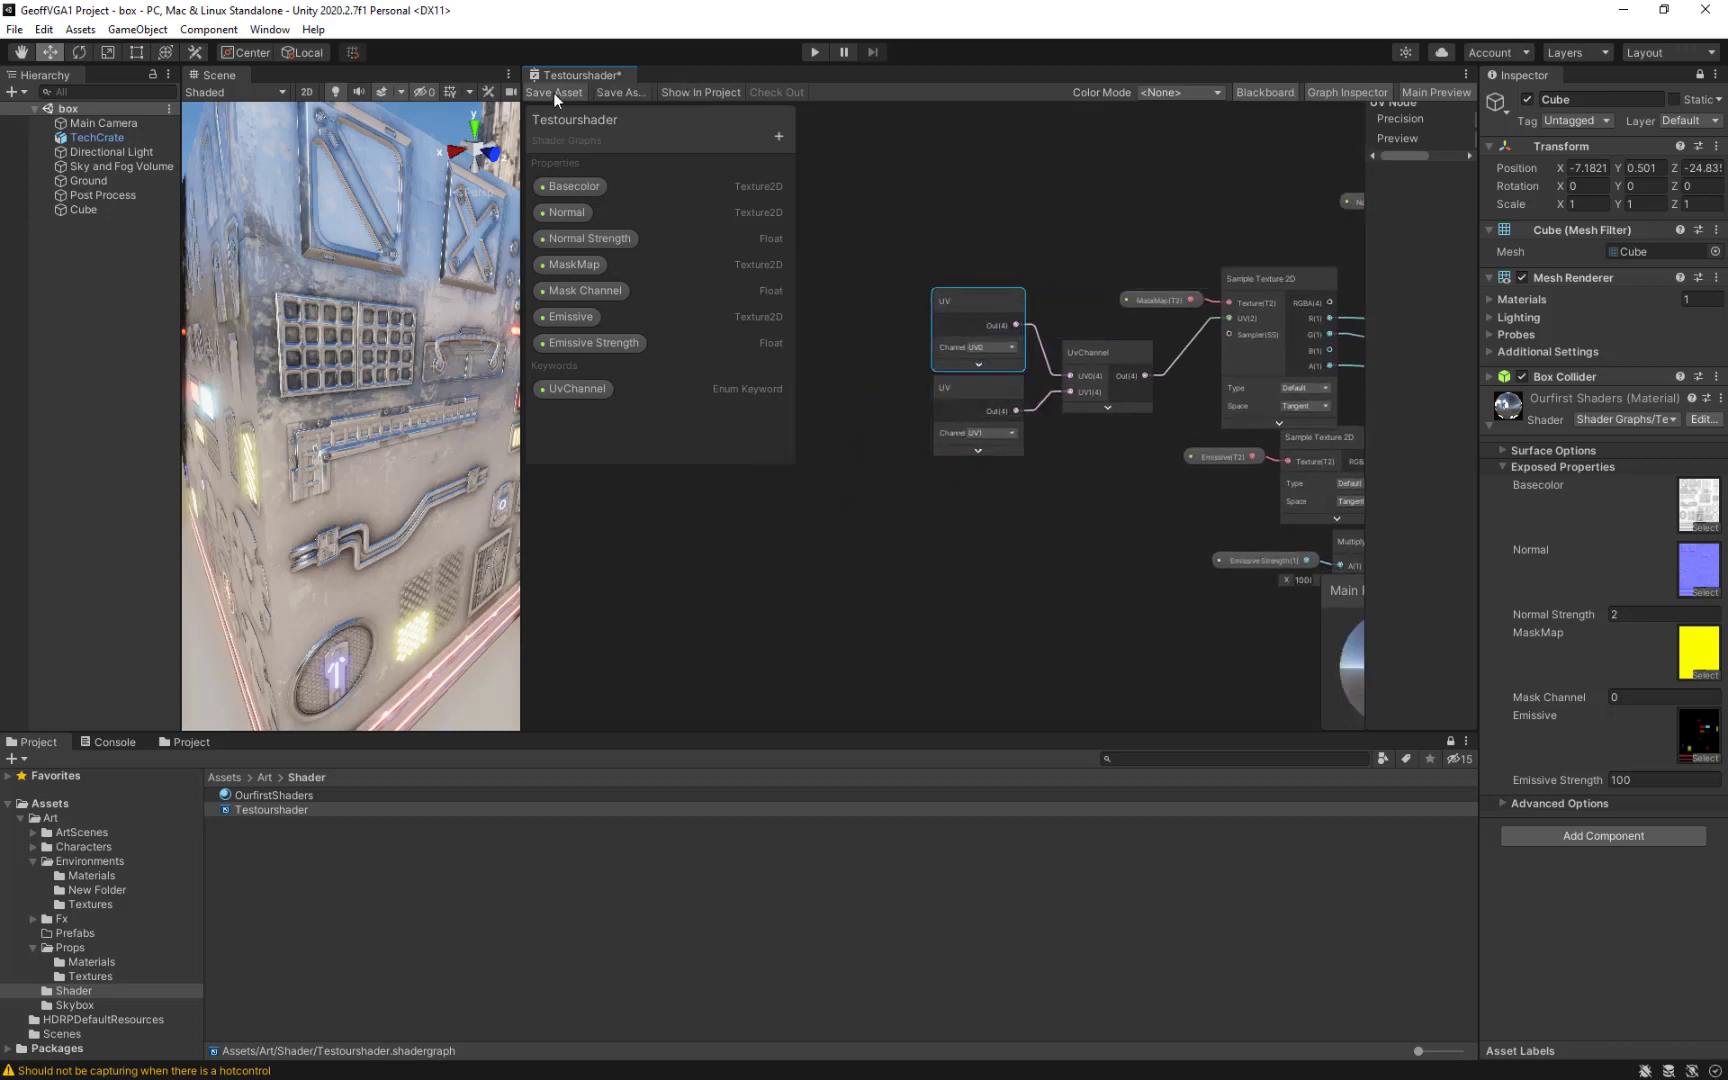
left_click(554, 92)
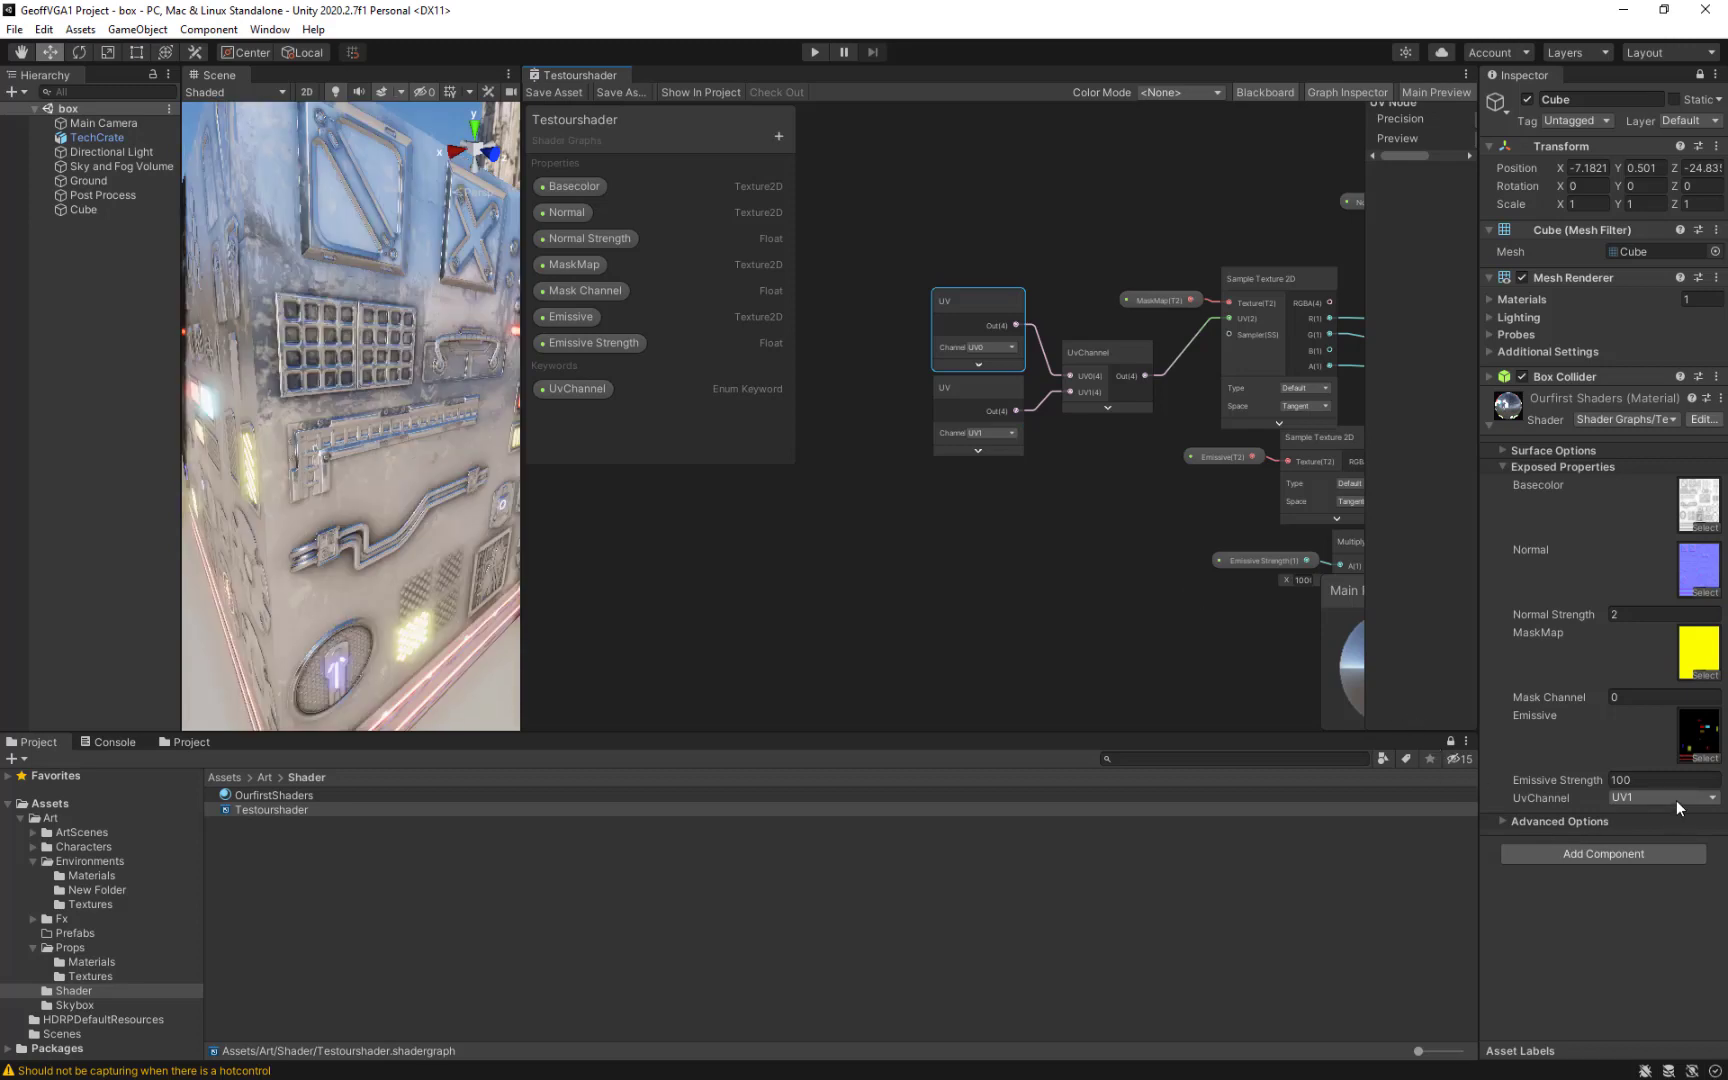
Check the UvChannel options exposed on the cube's material.
left_click(1675, 801)
left_click(953, 579)
left_click(953, 579)
Try to move the UvChannel keyword to another place in the Blackboard.
left_click_drag(568, 390, 614, 303)
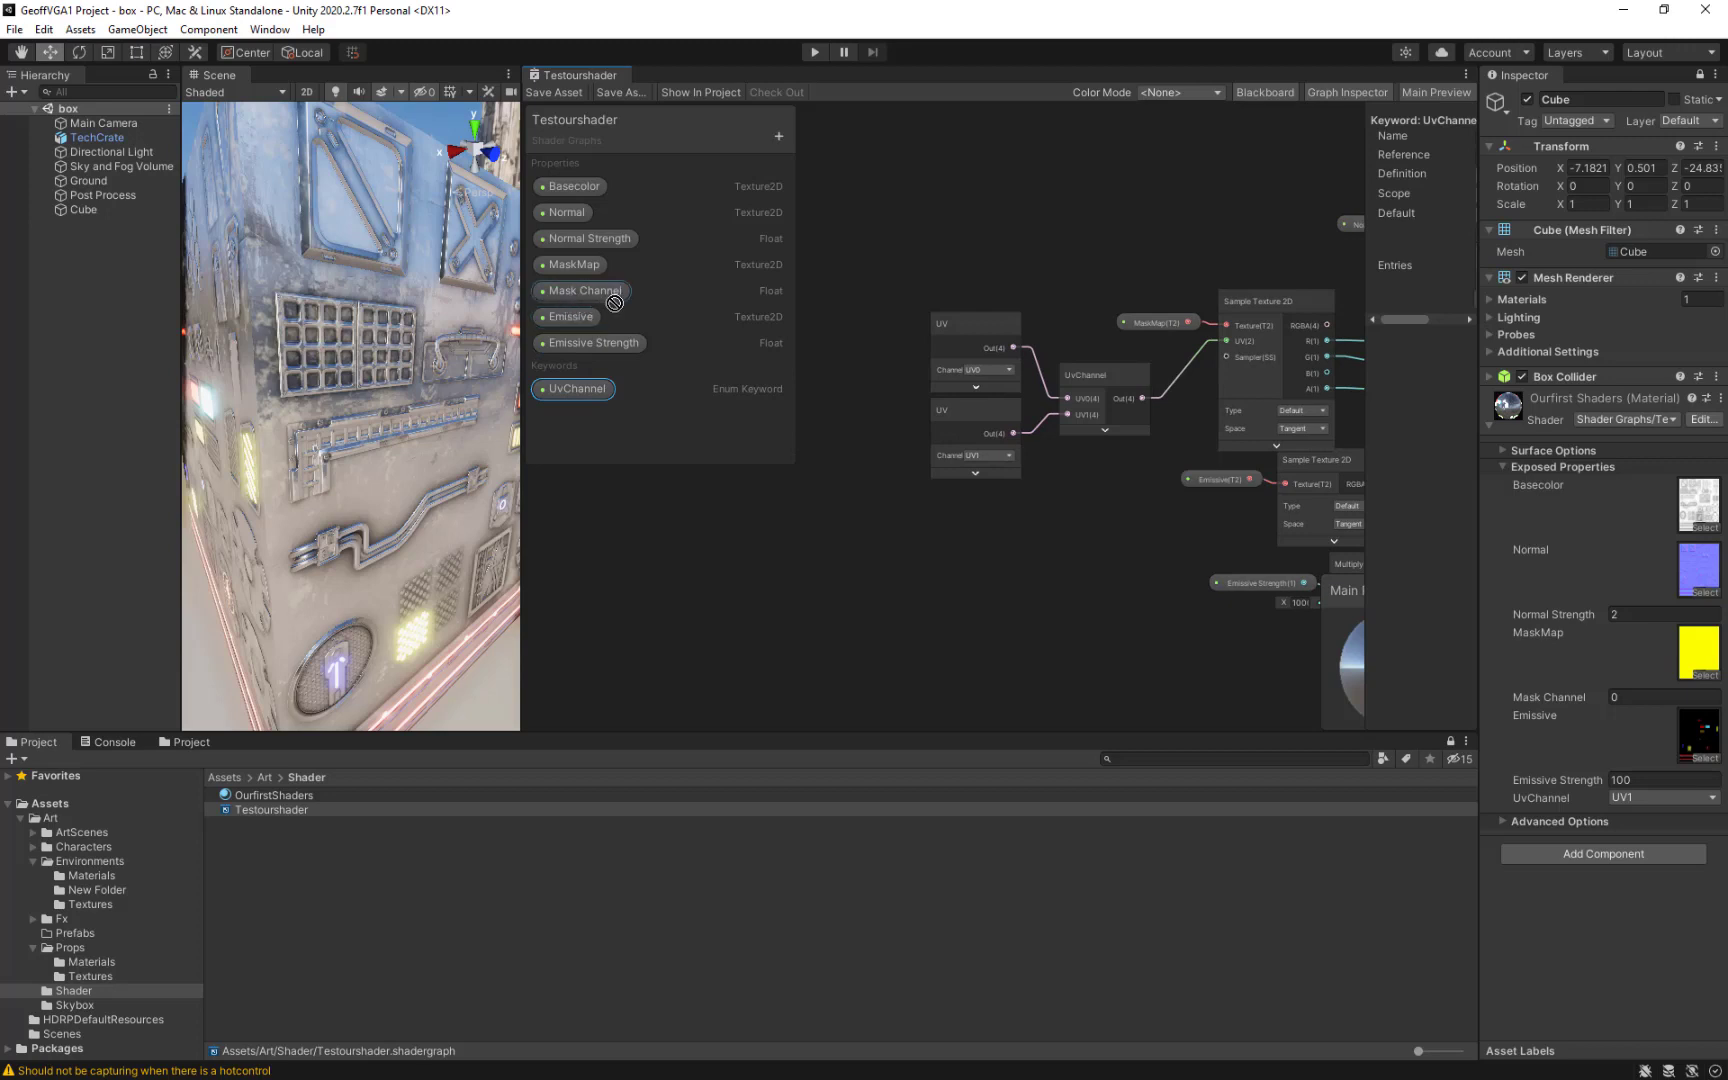
mouse_move(585, 388)
left_mouse_down()
mouse_move(597, 310)
mouse_move(620, 300)
mouse_move(594, 414)
left_mouse_up()
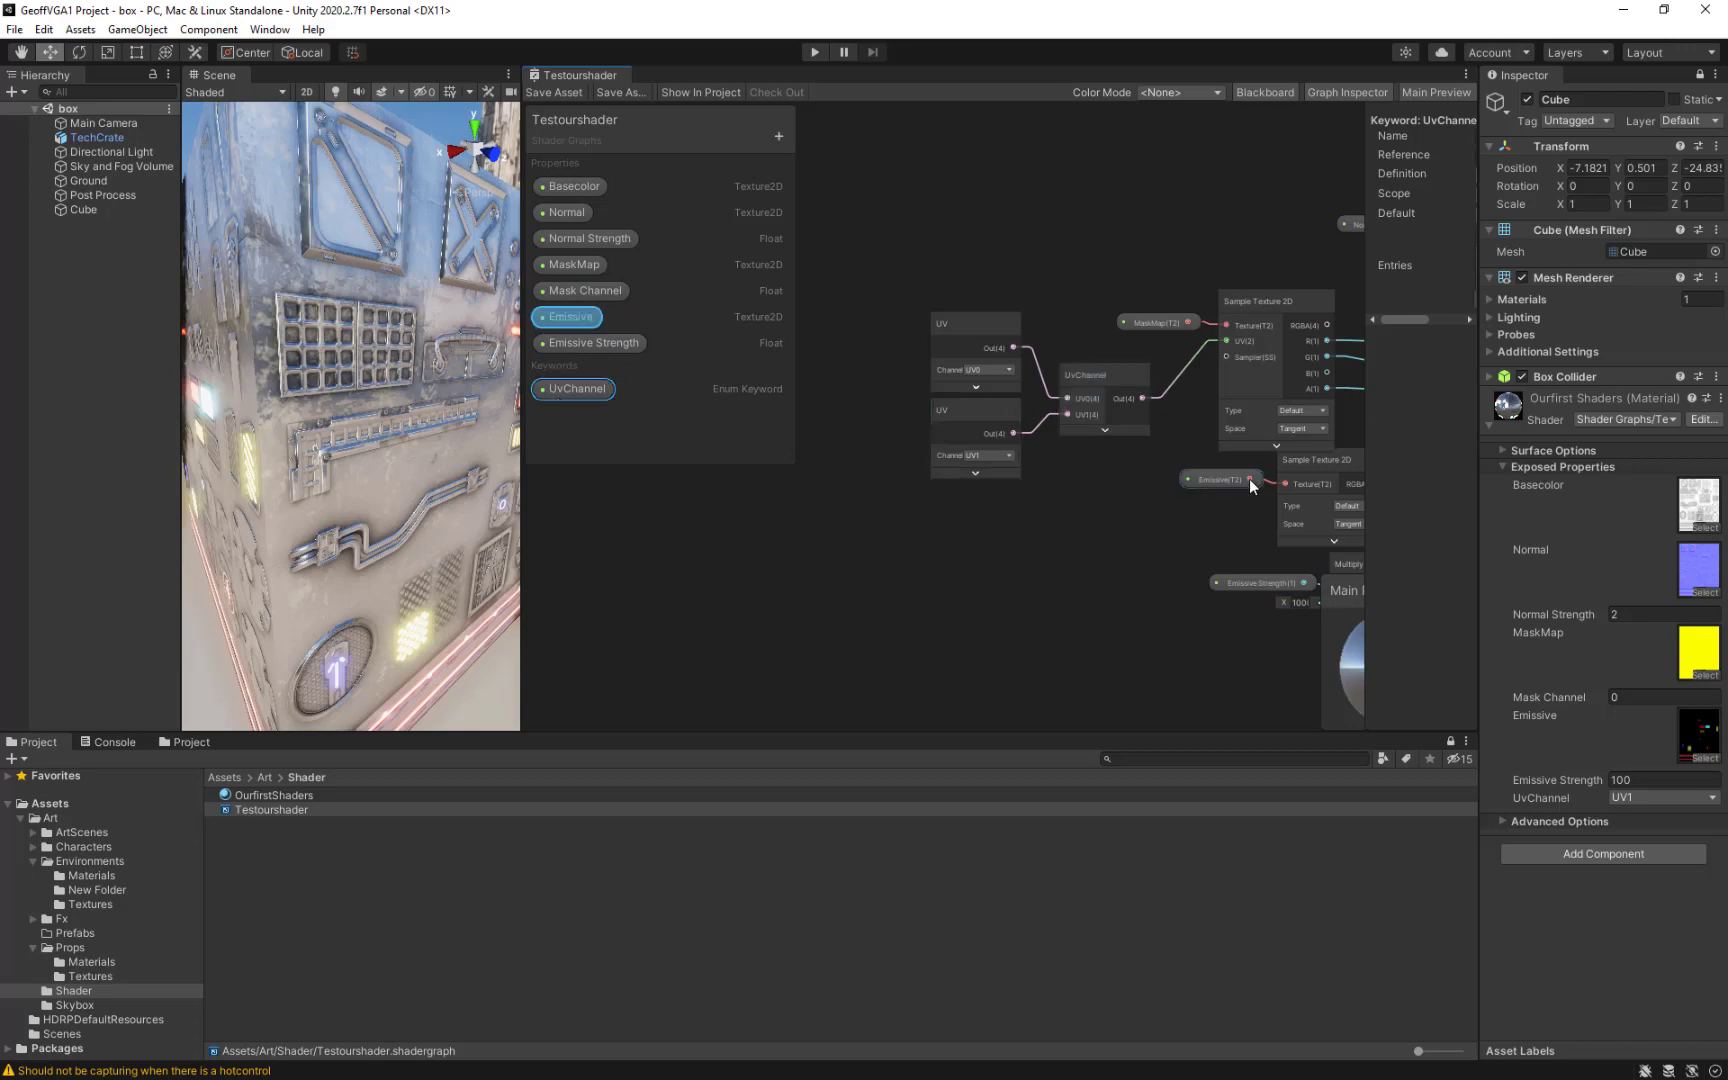
Move the Mask Channel property below Emissive Strength in the Blackboard and save the shader asset.
left_click_drag(576, 290, 576, 359)
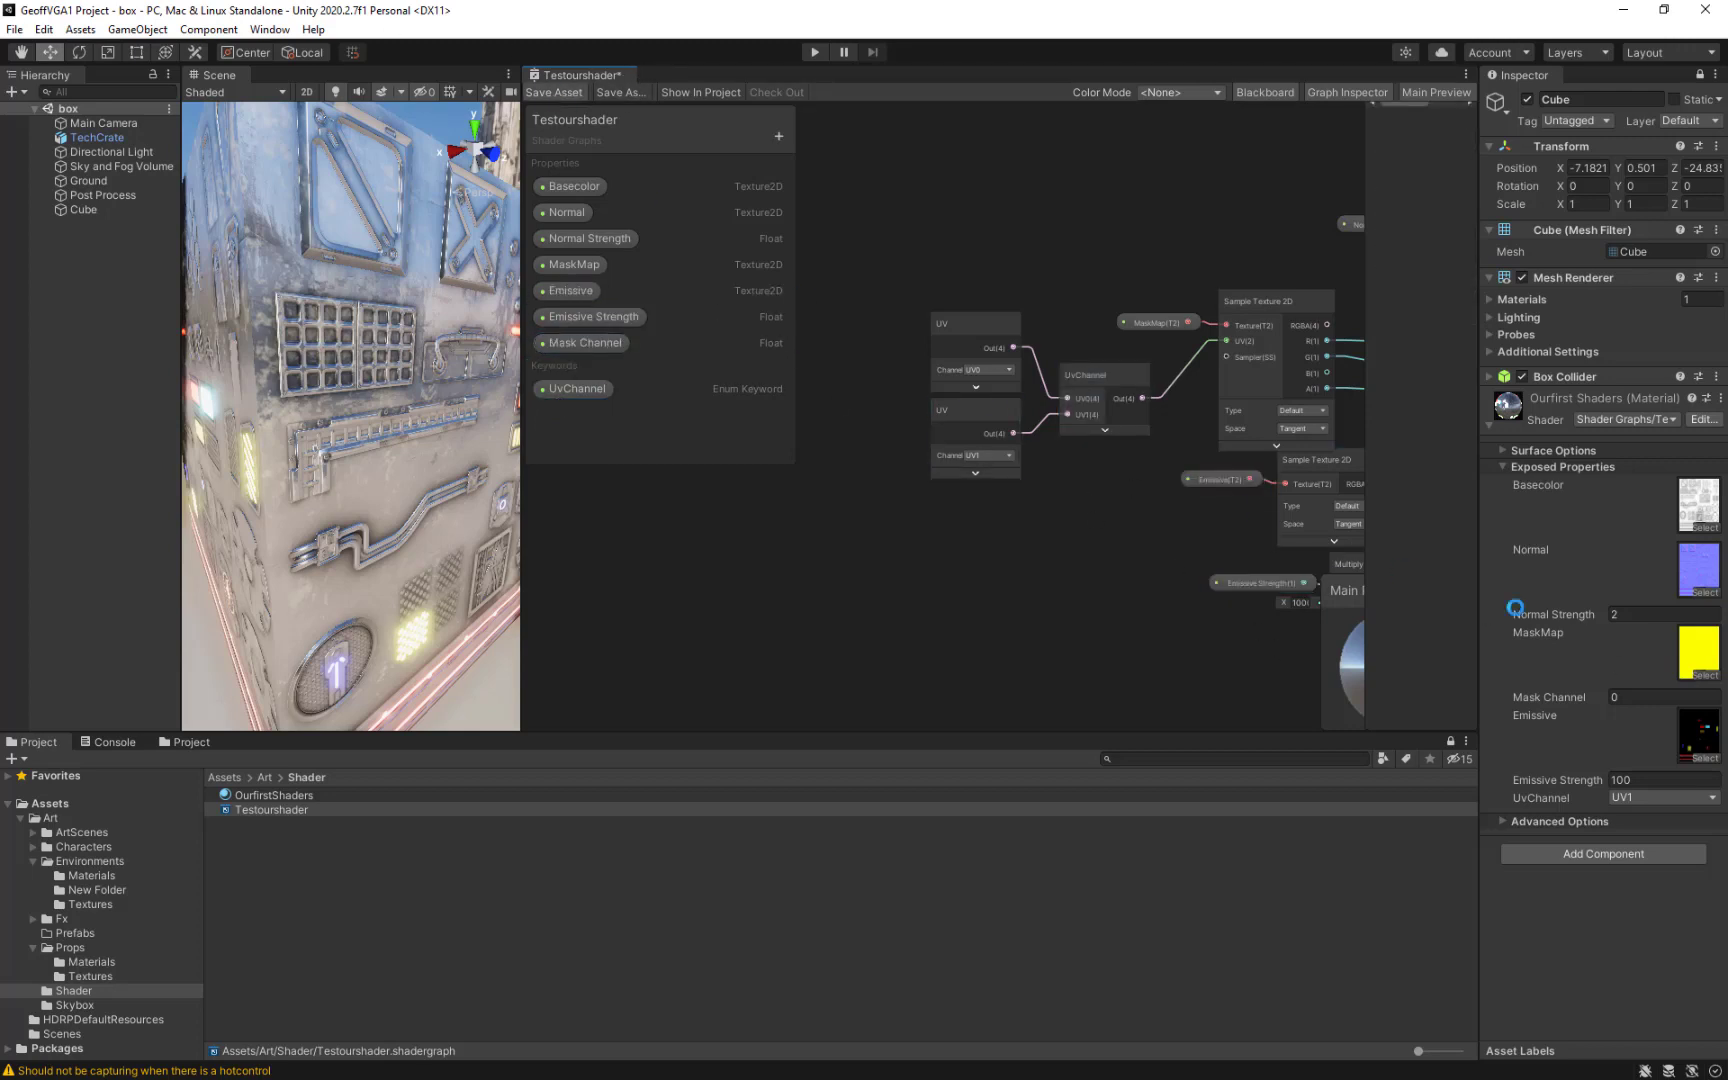
key("ctrl+s")
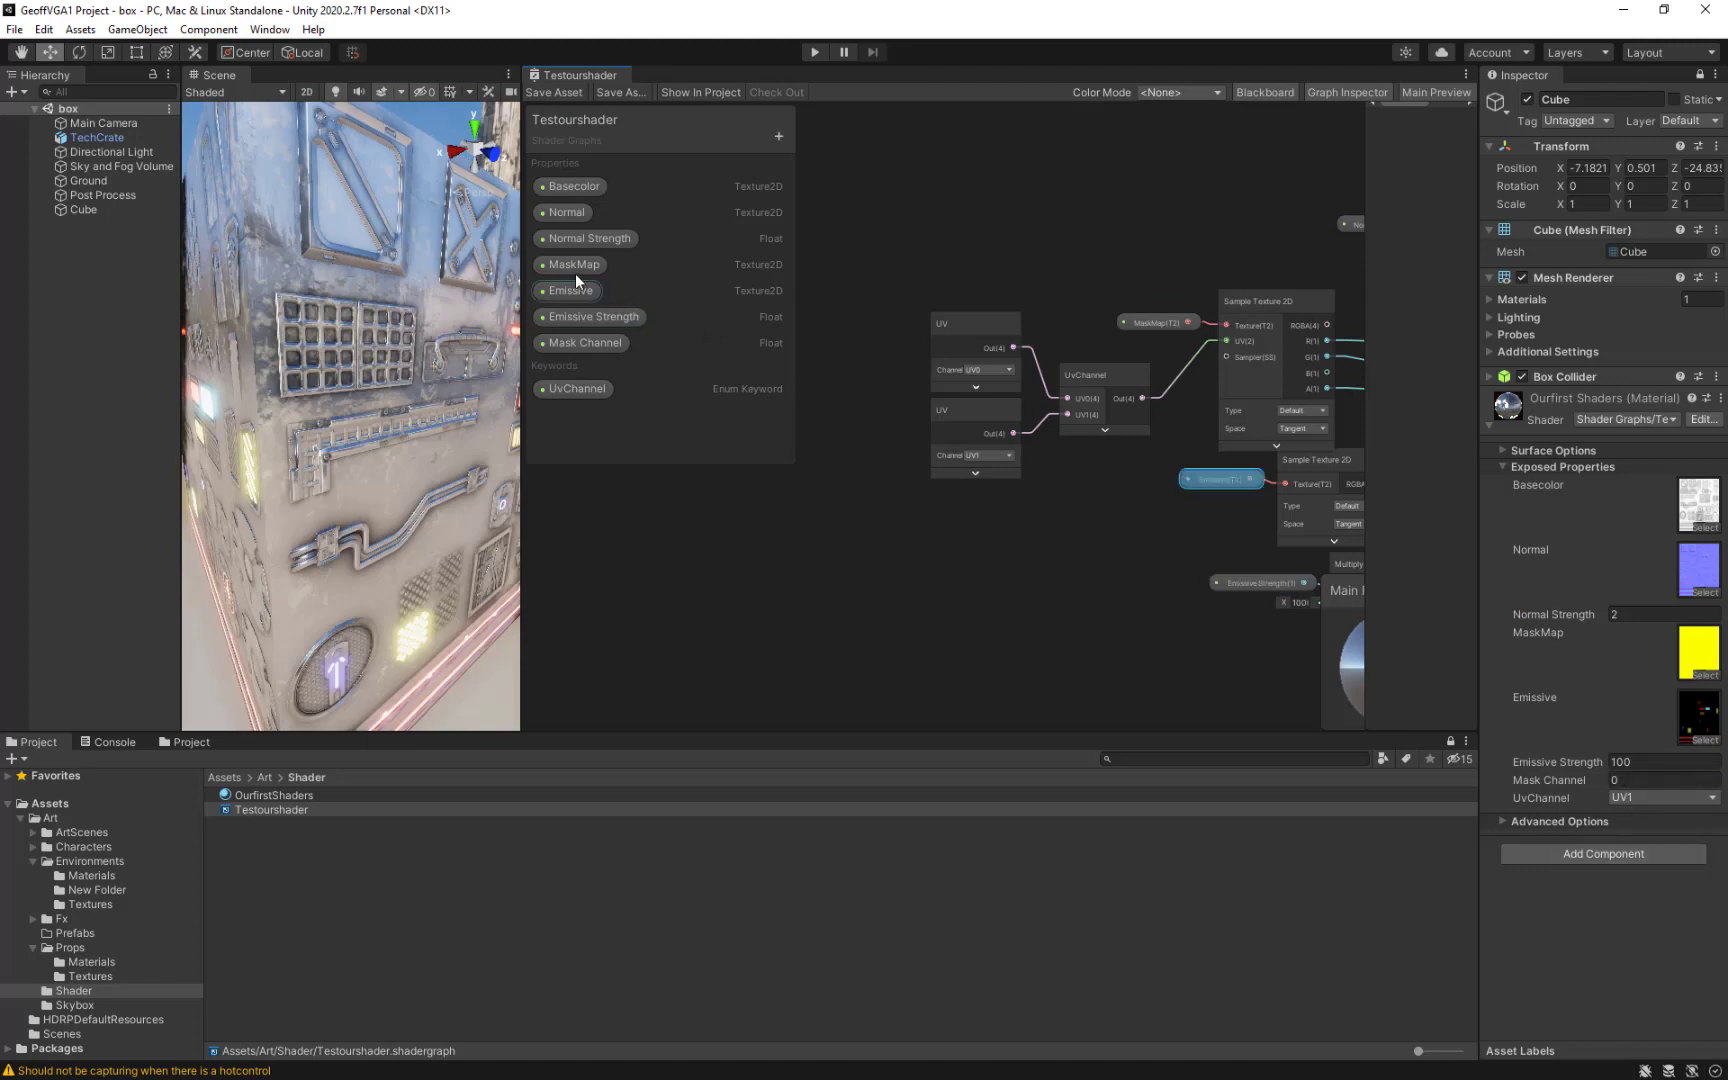
Move the MaskMap property directly above Mask Channel in the Blackboard and save the shader asset.
left_click_drag(572, 267, 575, 338)
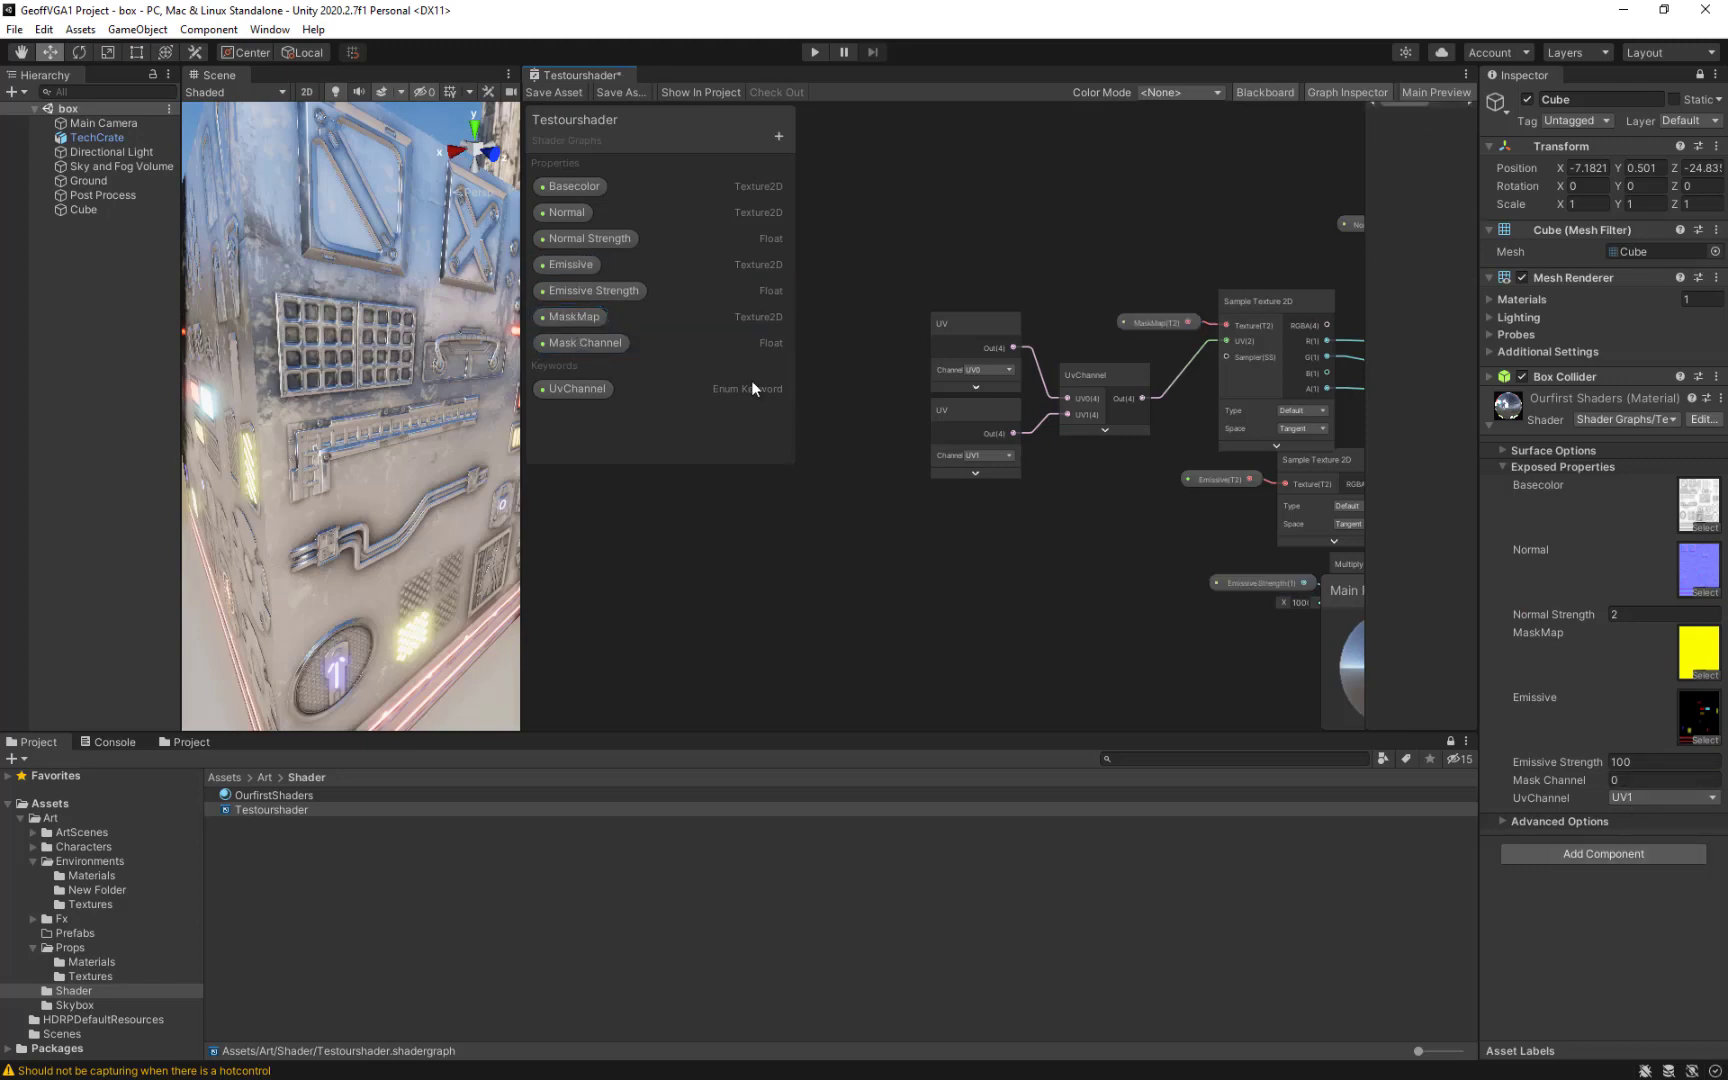
left_click(553, 92)
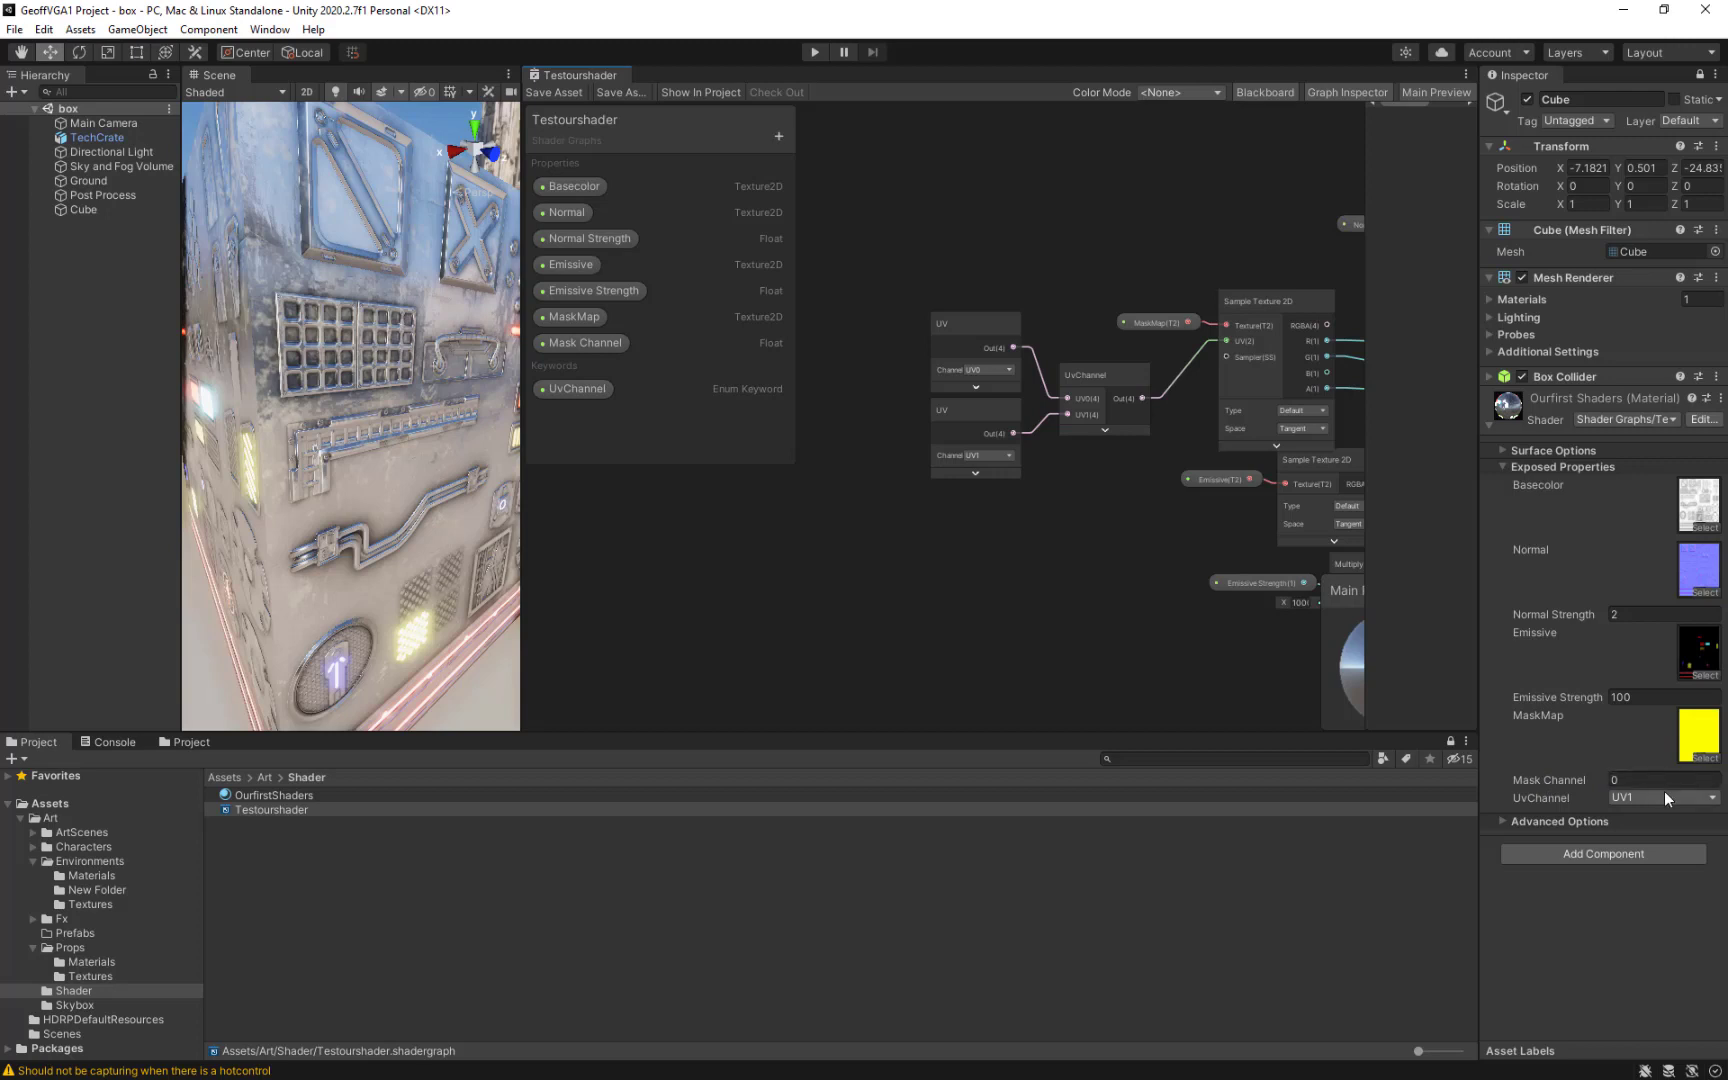
Delete the Mask Channel property from the Blackboard and save the shader asset.
left_click(603, 344)
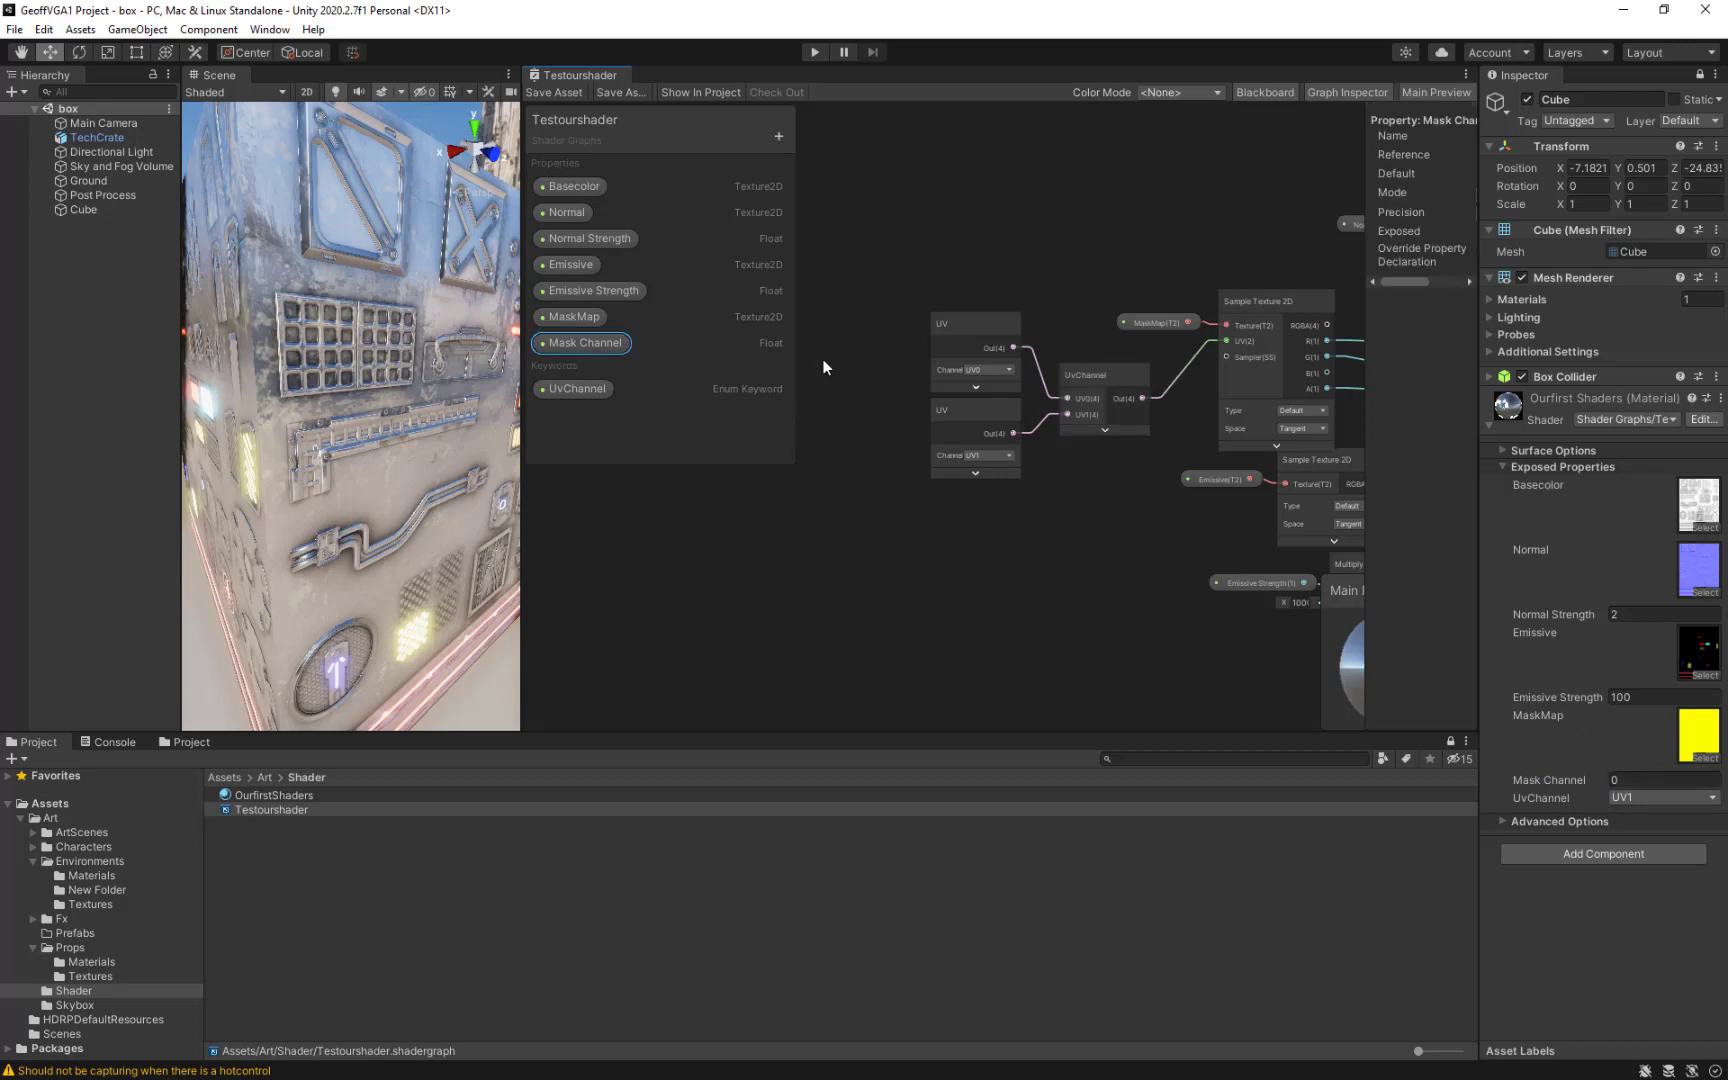
key("Delete")
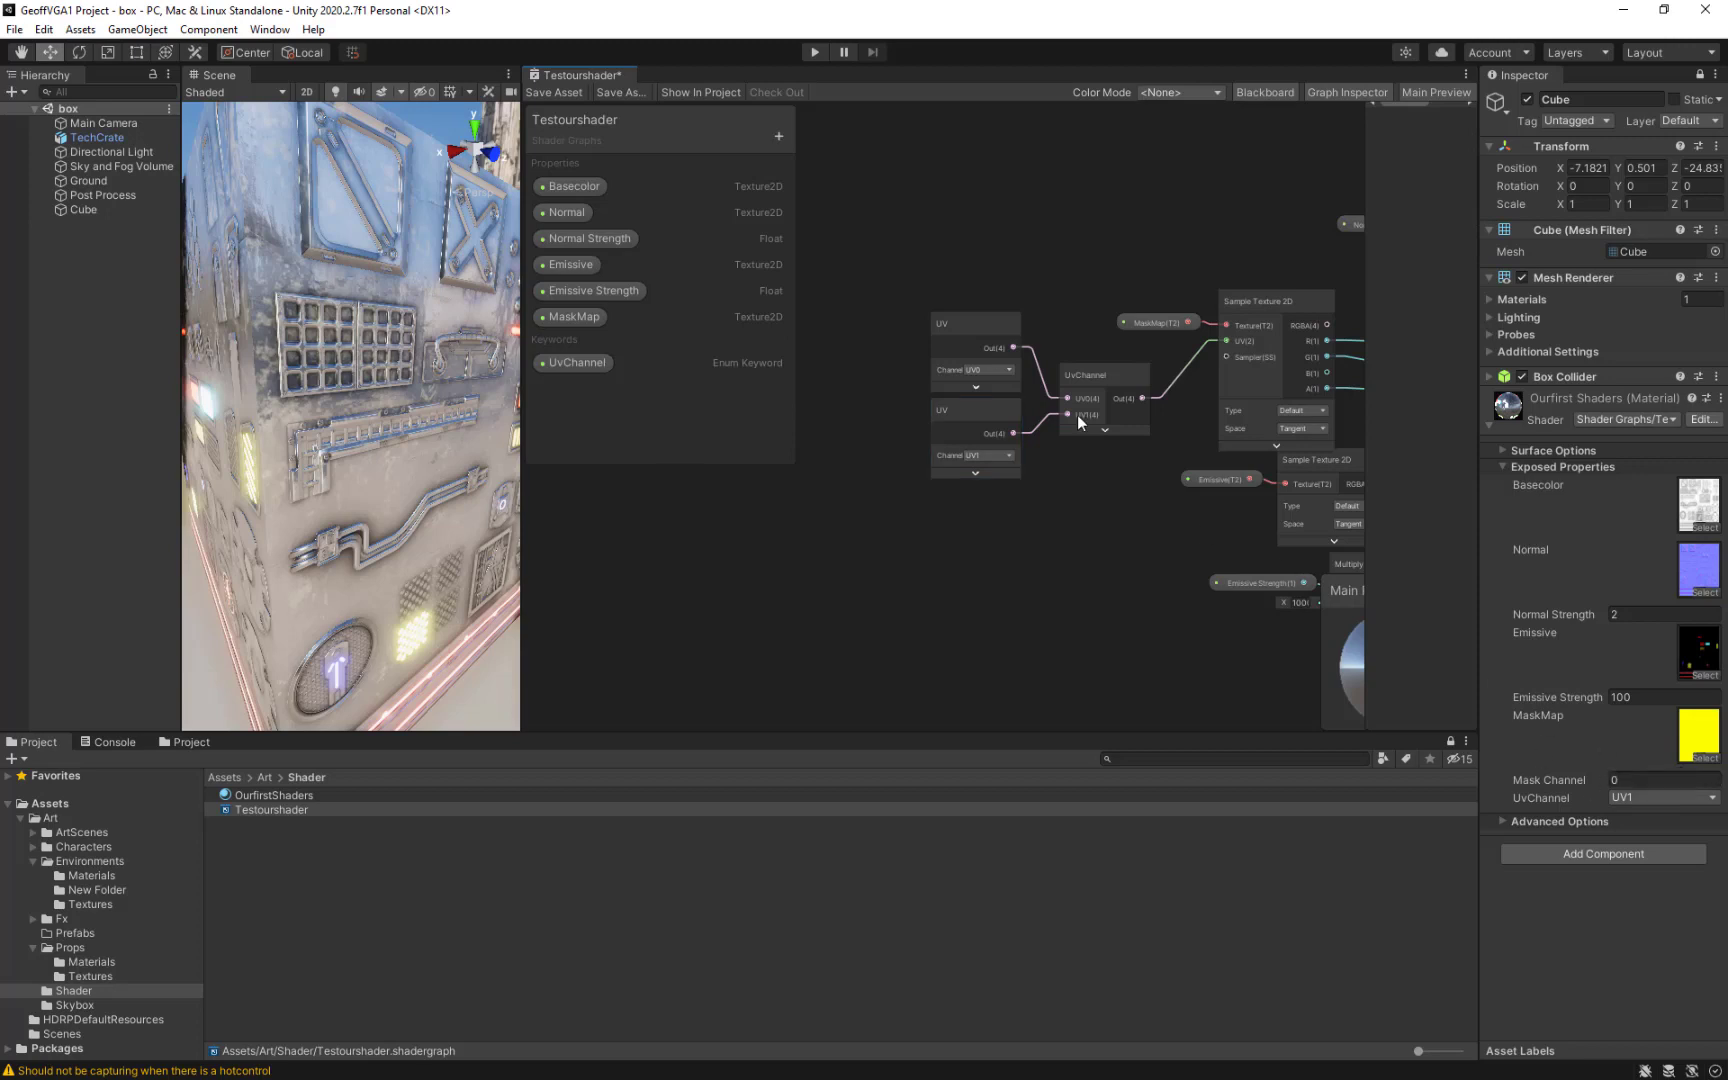
left_click(560, 92)
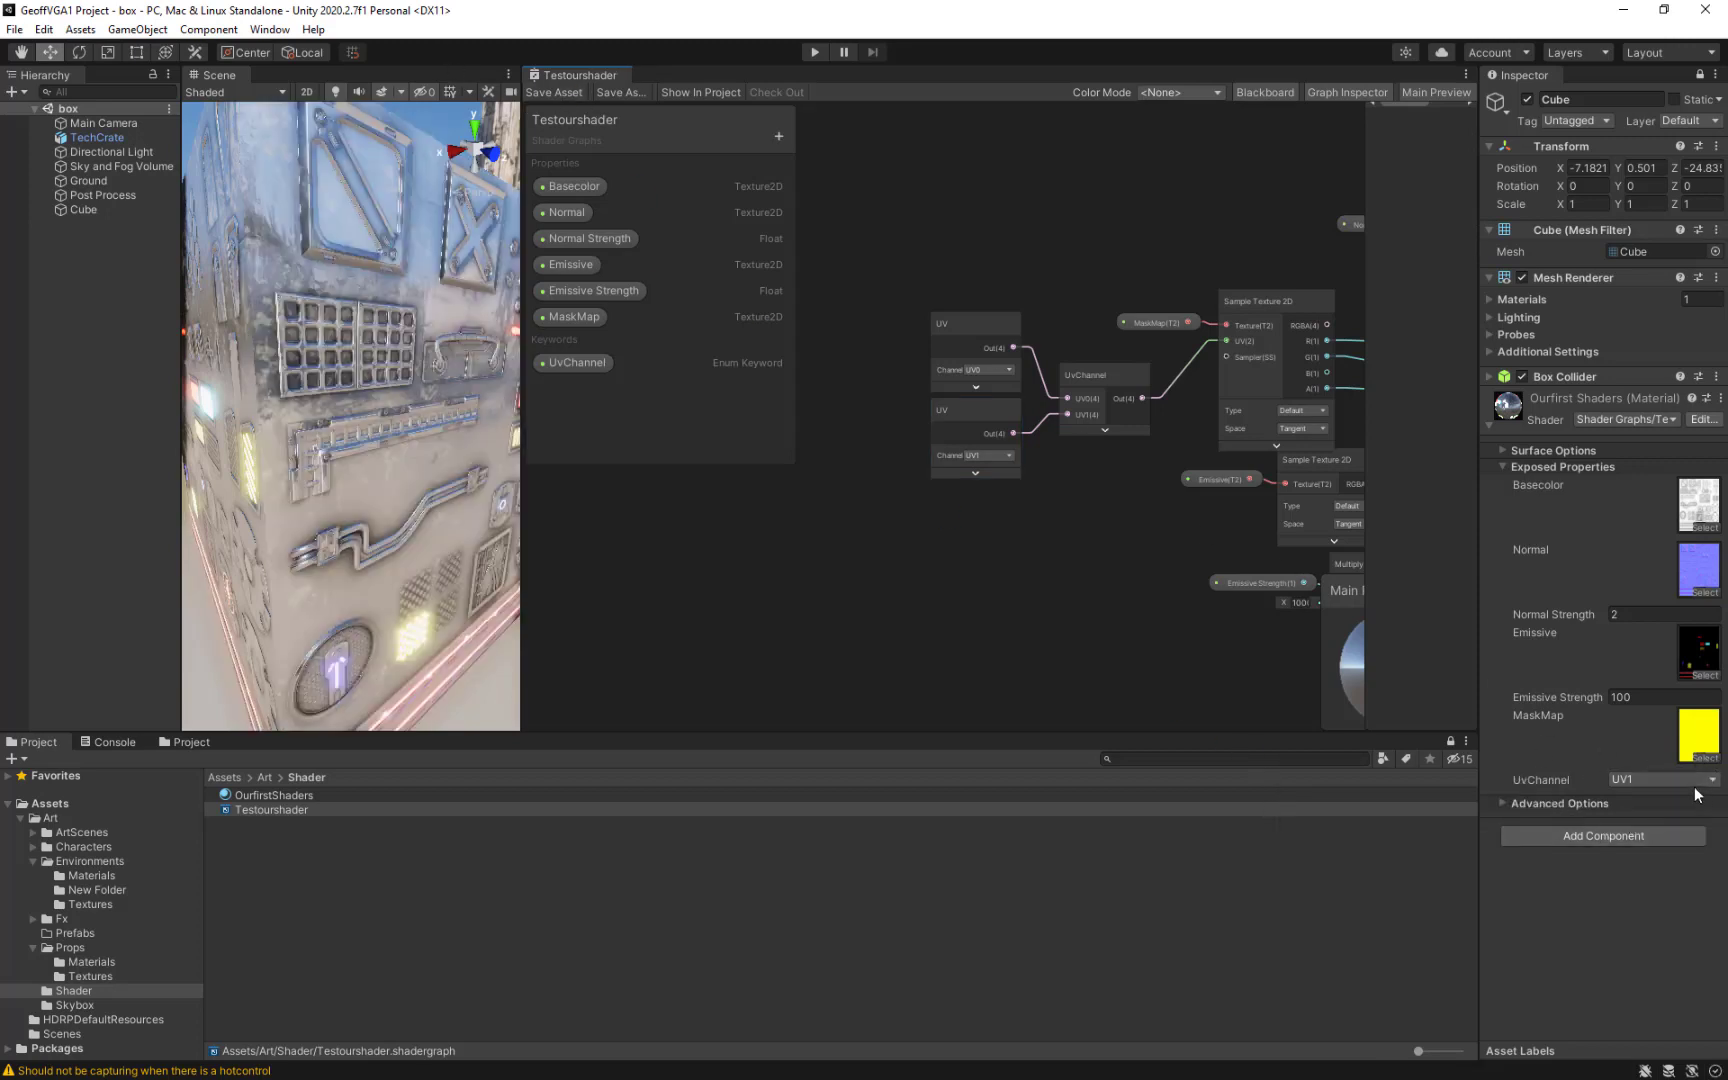
Switch the cube material's UvChannel between UV1 and UV0 to compare the mask mapping, ending on UV0.
middle_click_drag(1098, 526, 952, 497)
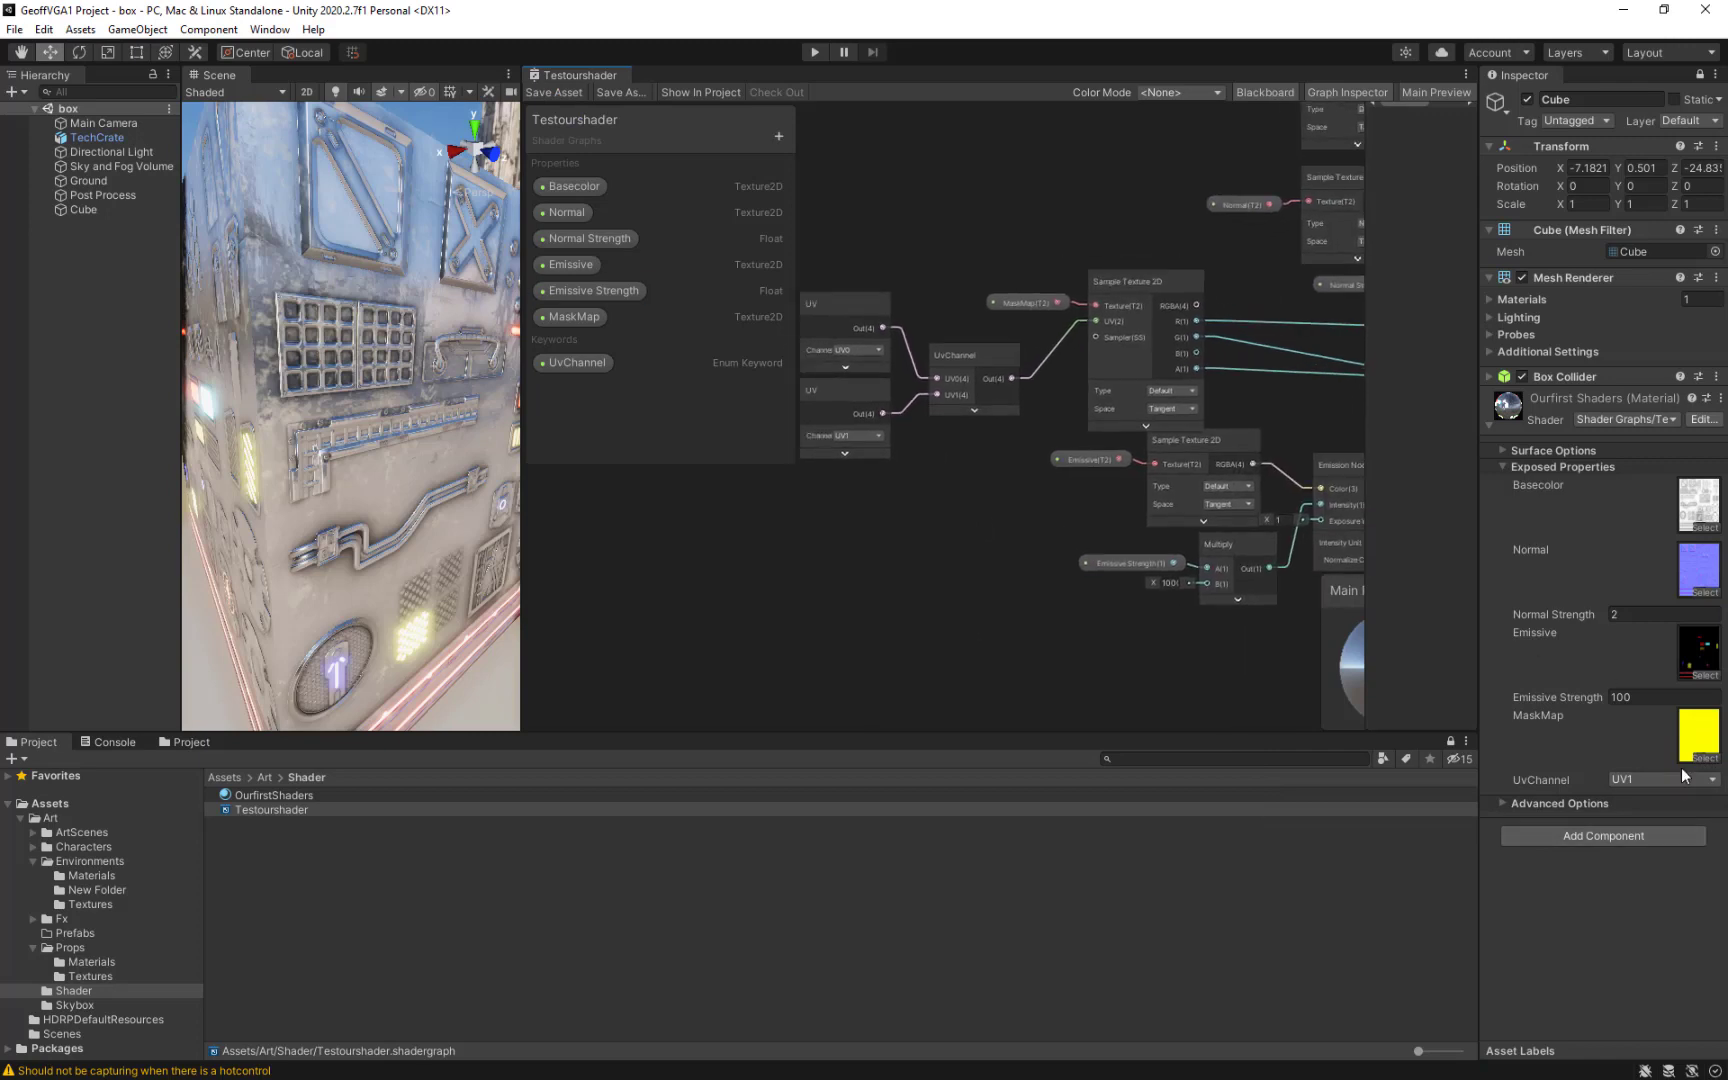
left_click(1694, 784)
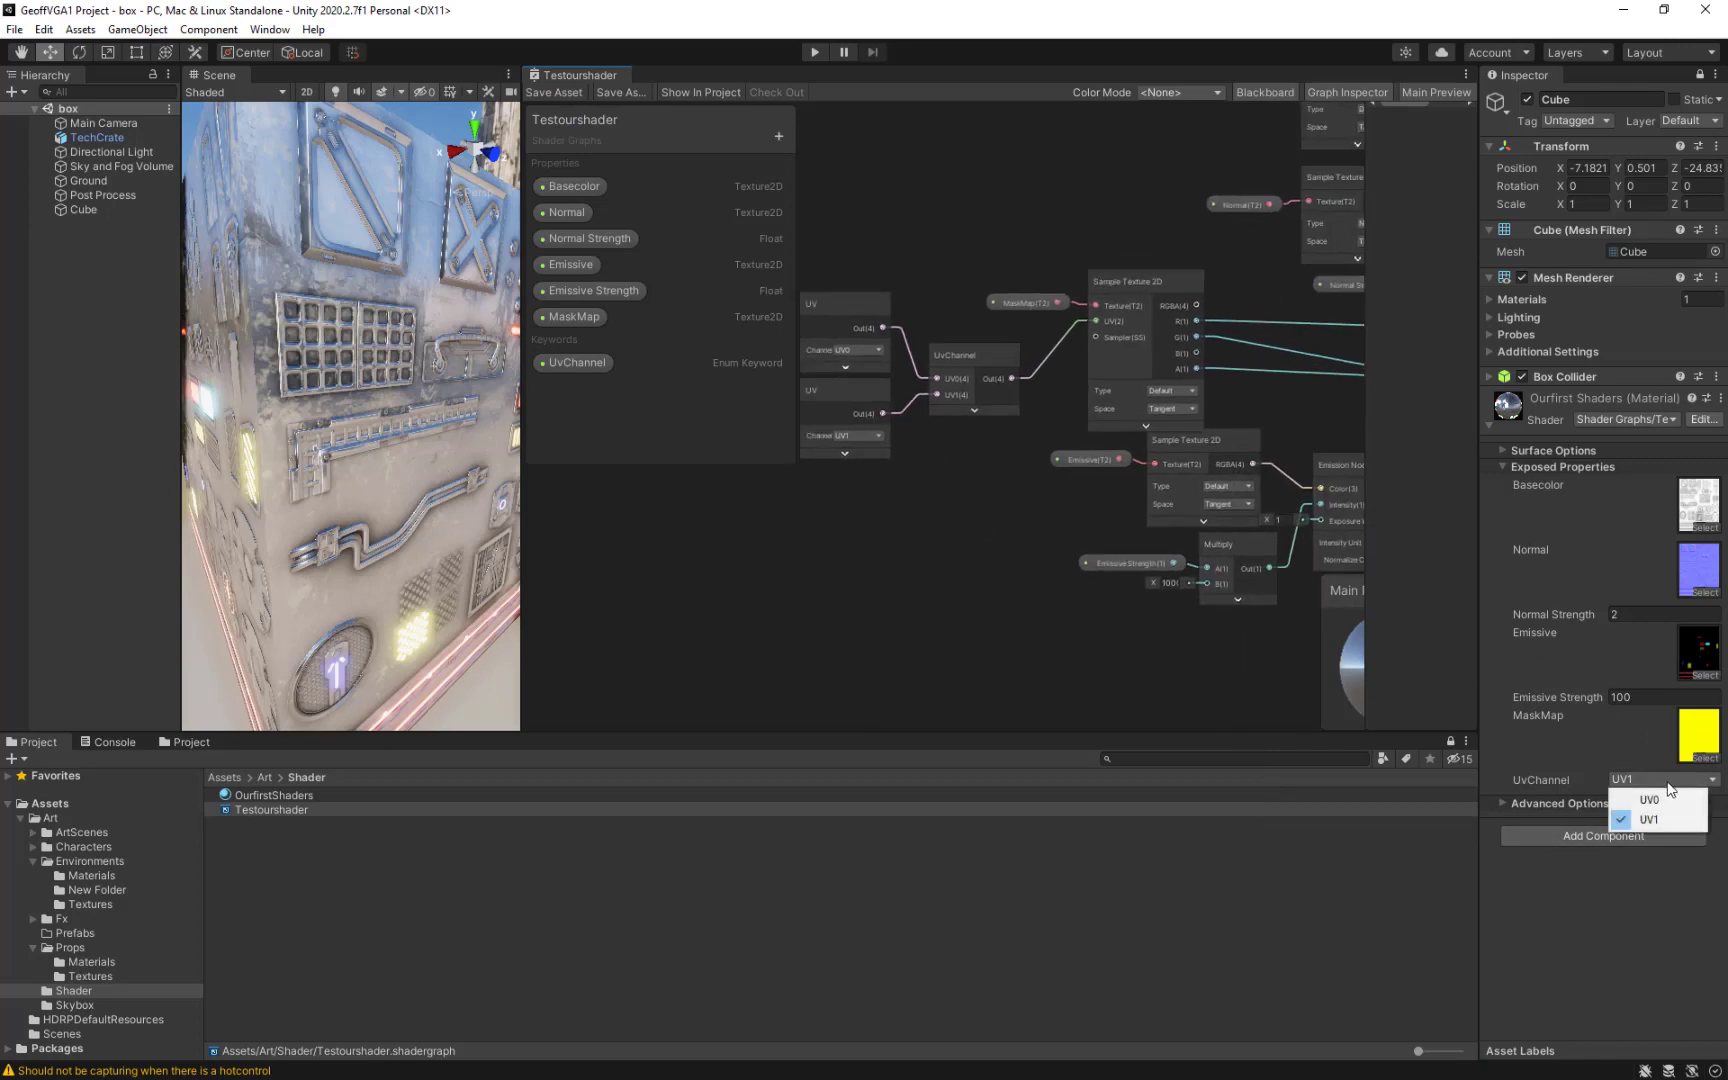
left_click(1658, 800)
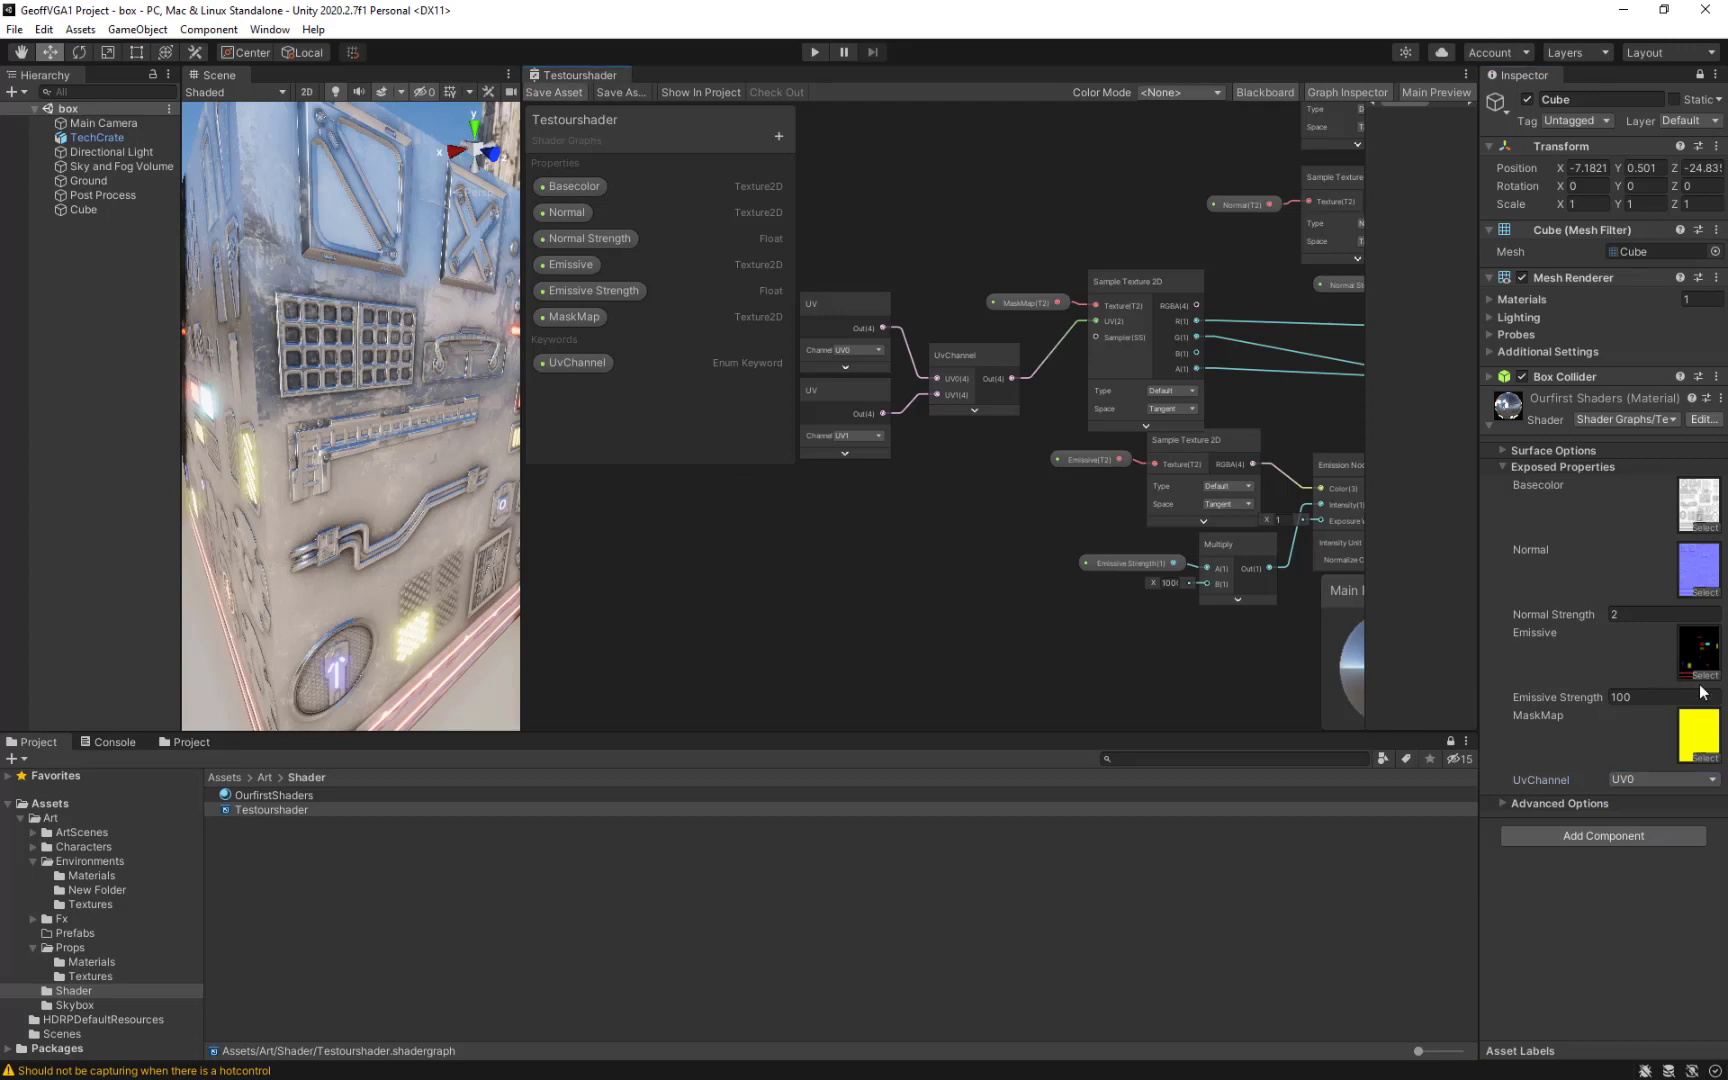
left_click(1662, 779)
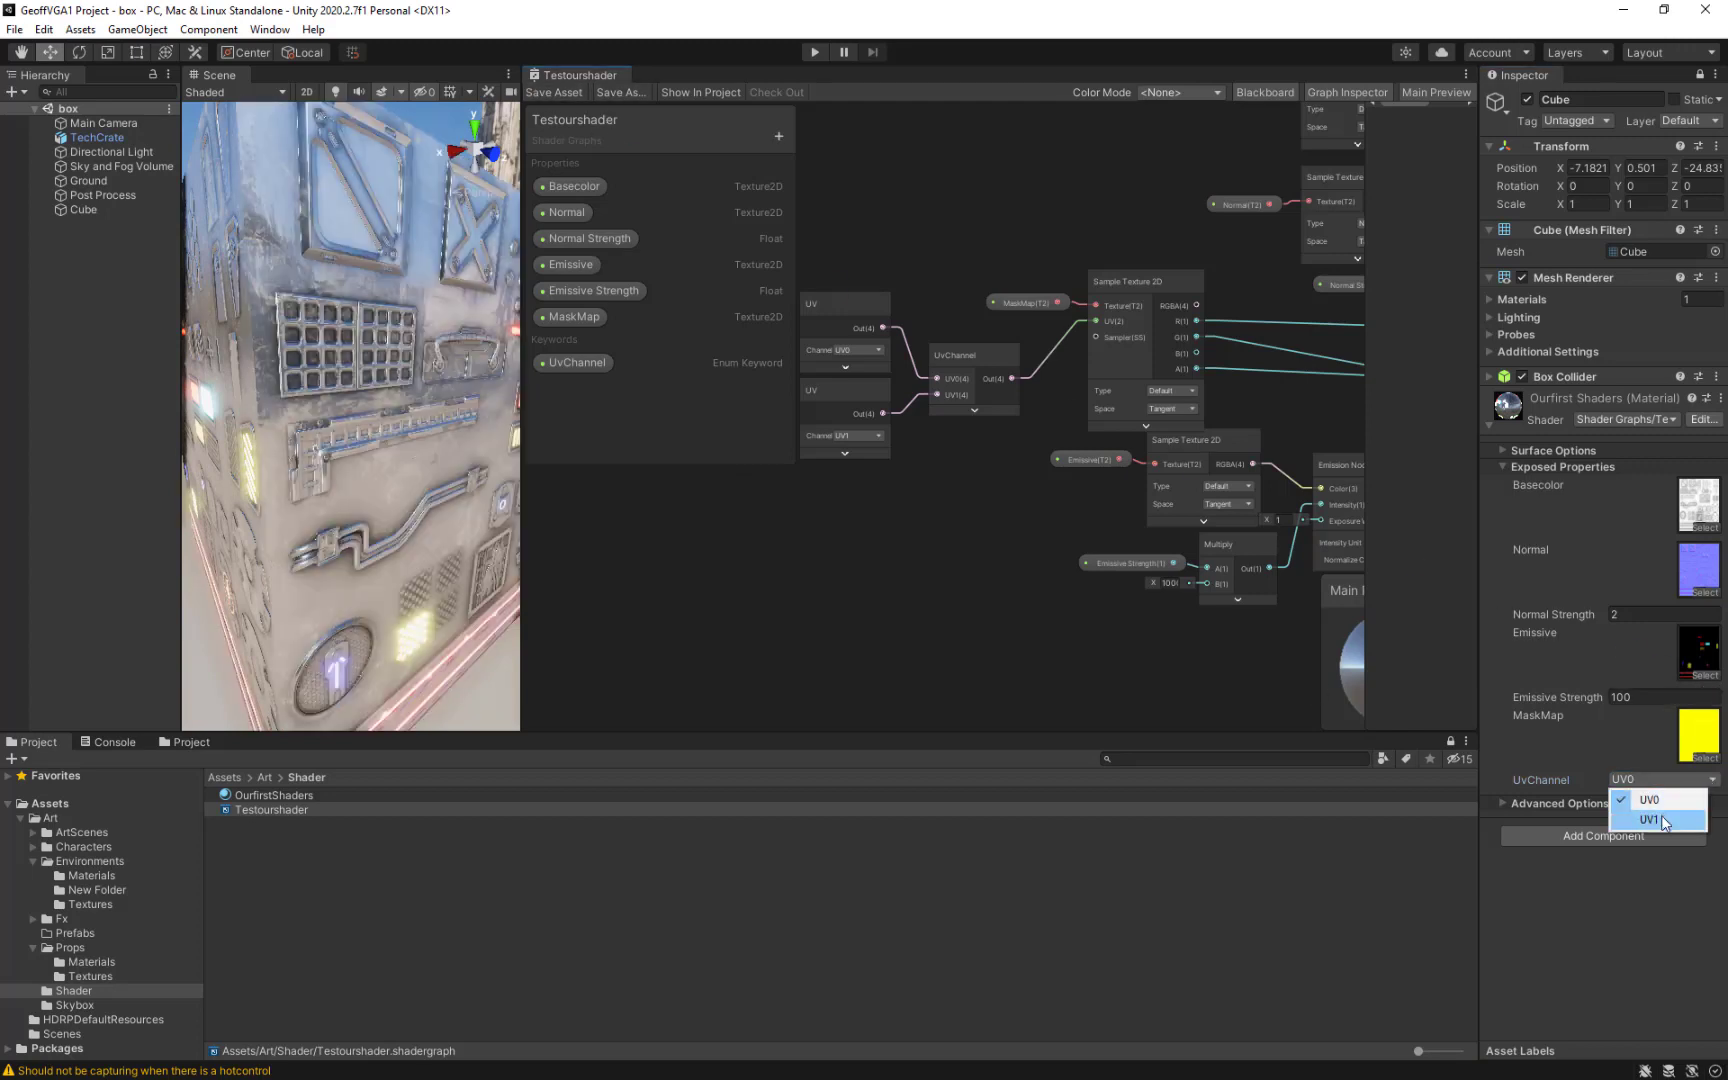
left_click(1660, 819)
left_click(1683, 780)
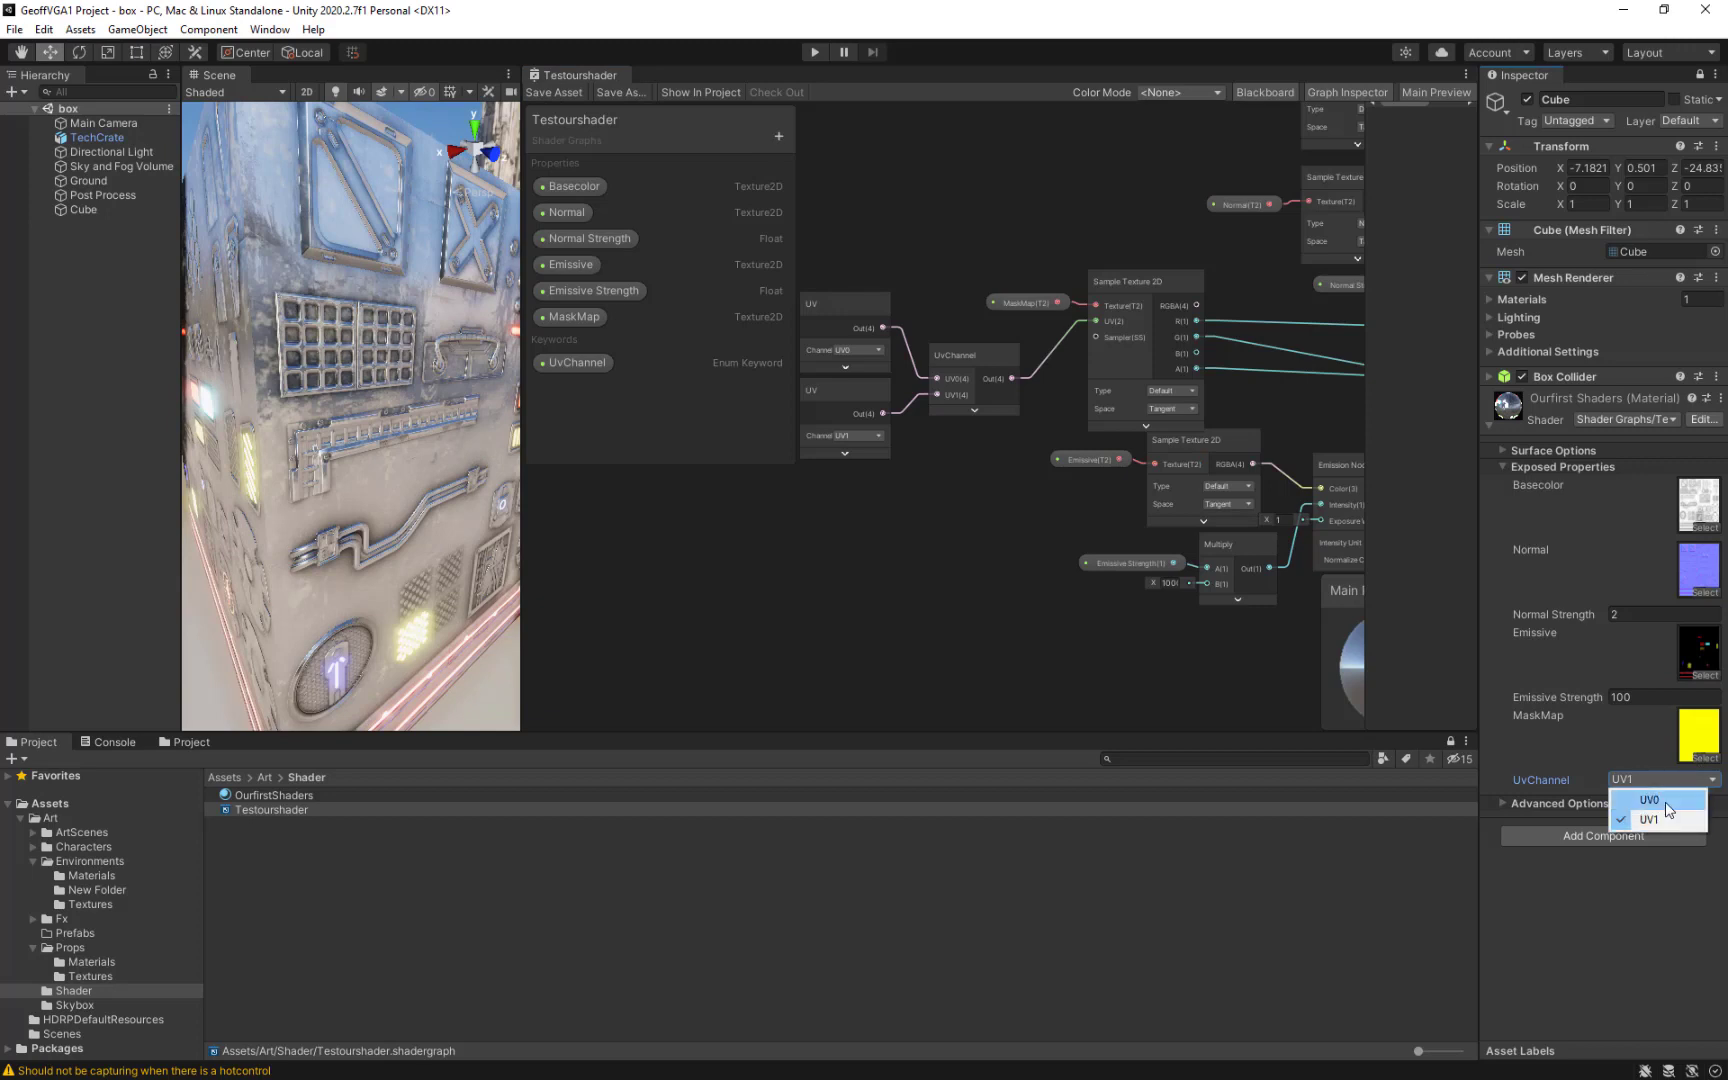
left_click(1660, 800)
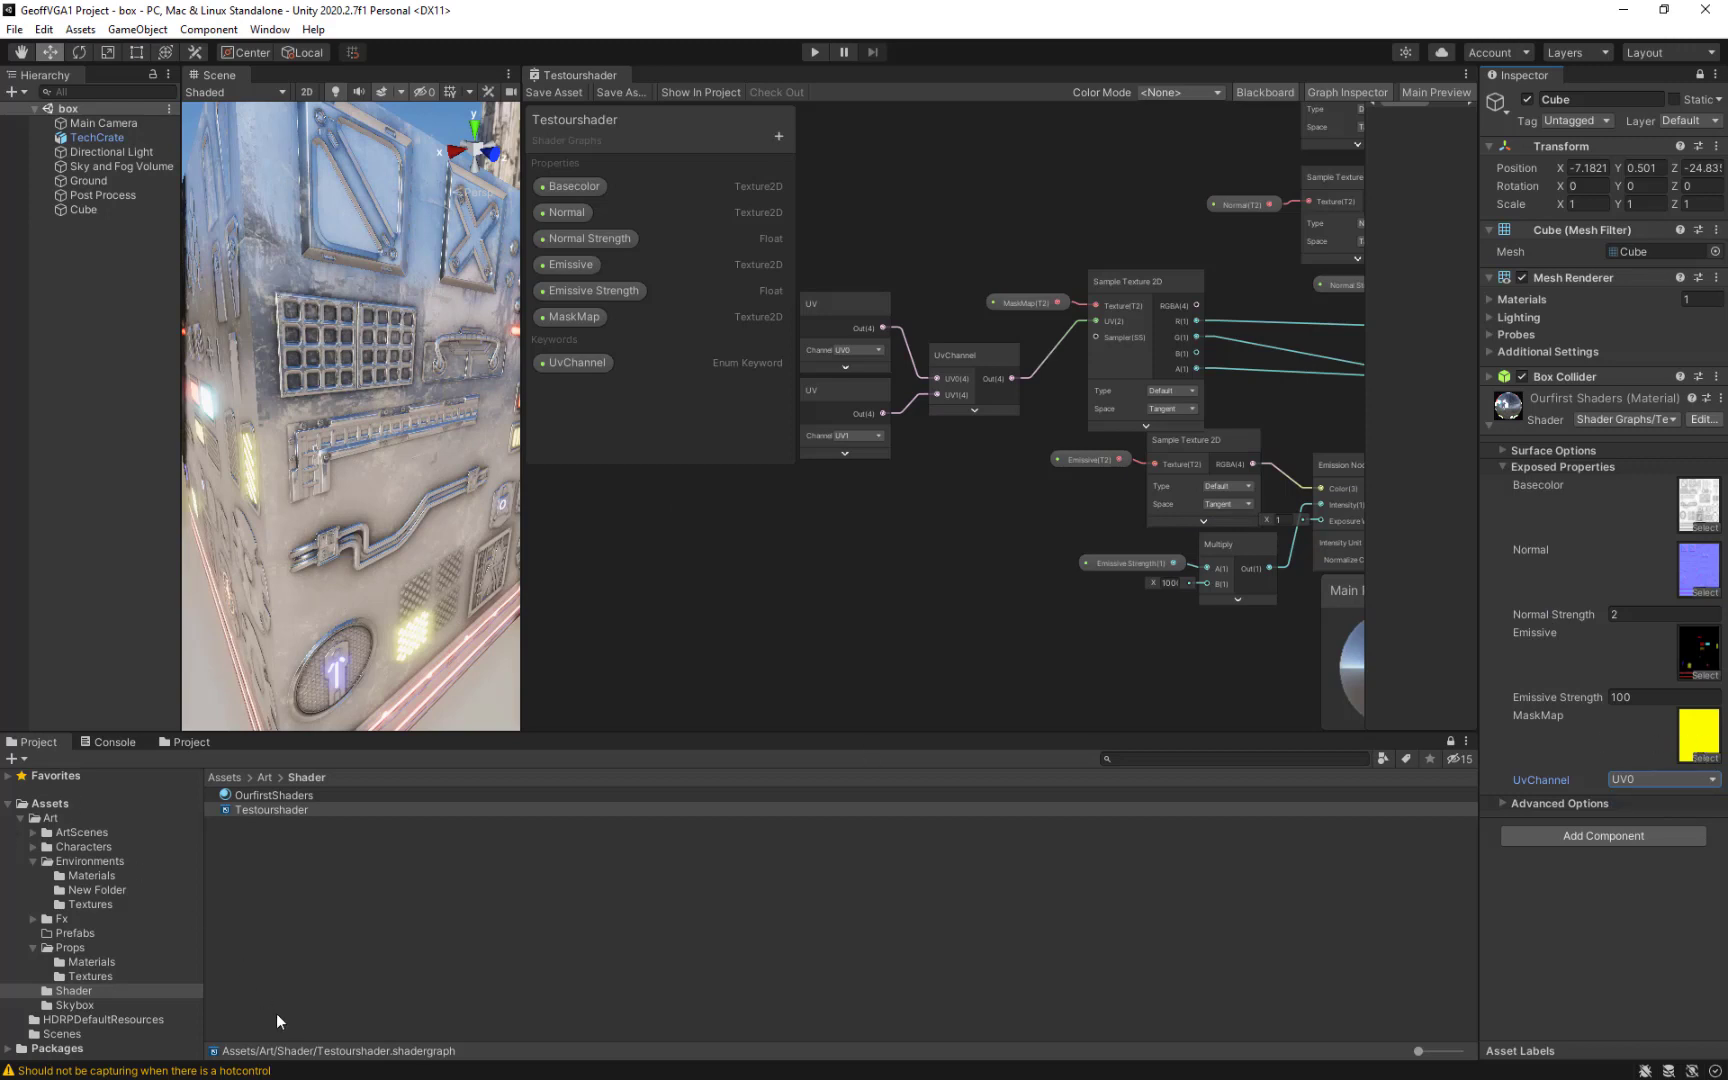
Assign the Decal Trim_MaskMap texture from the Props textures to the cube material's MaskMap and inspect the cube up close.
left_click(82, 976)
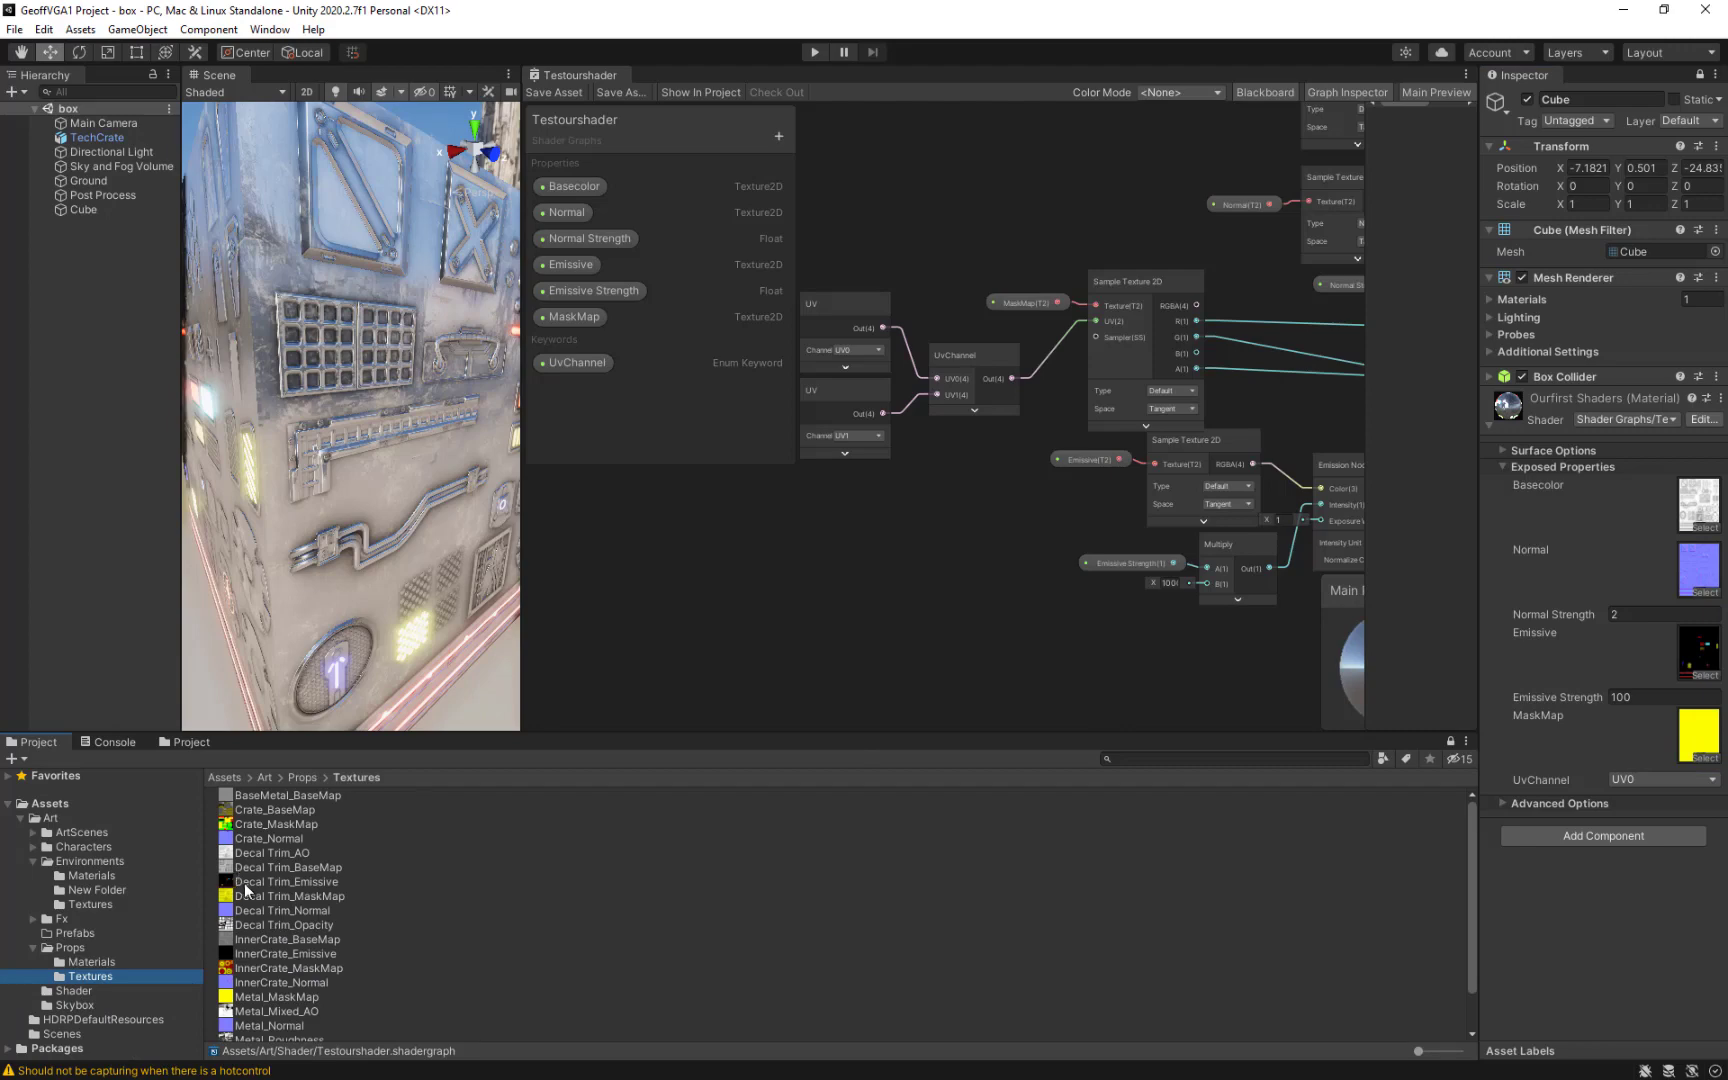
left_click_drag(248, 897, 1698, 735)
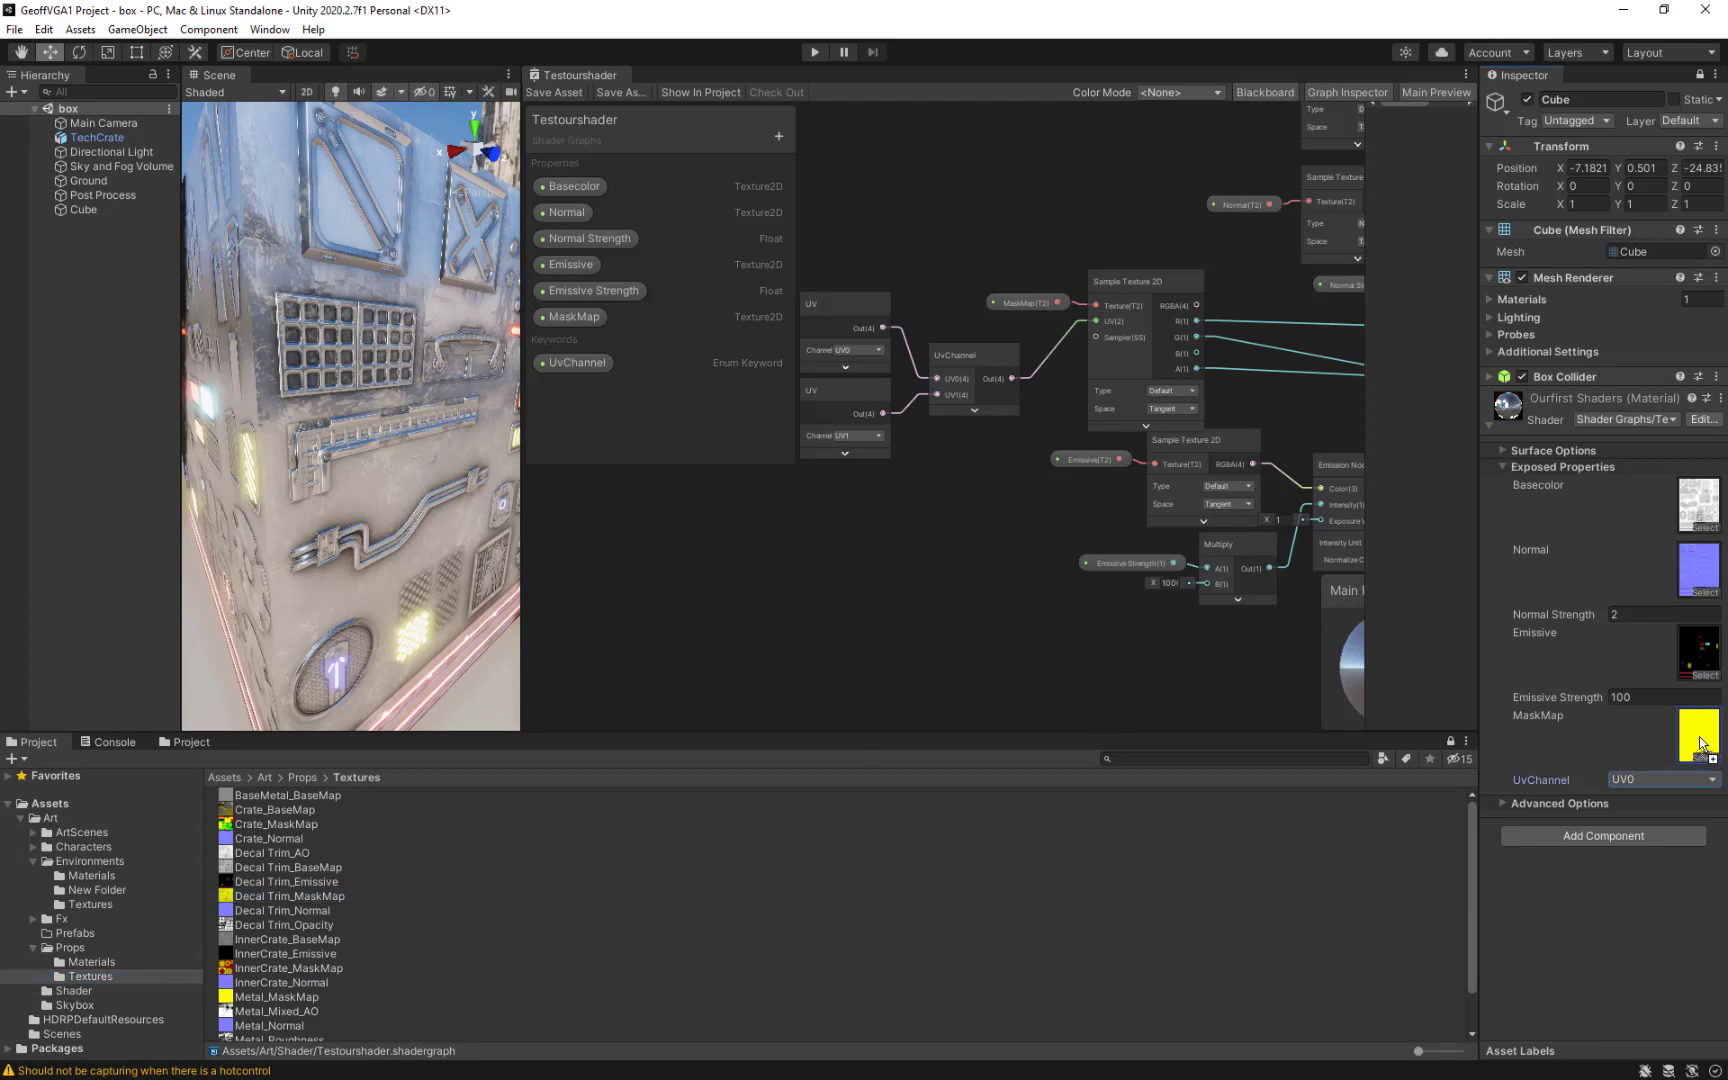
middle_click_drag(338, 420, 299, 420)
scroll(354, 437, "down", 2)
scroll(354, 437, "up", 4)
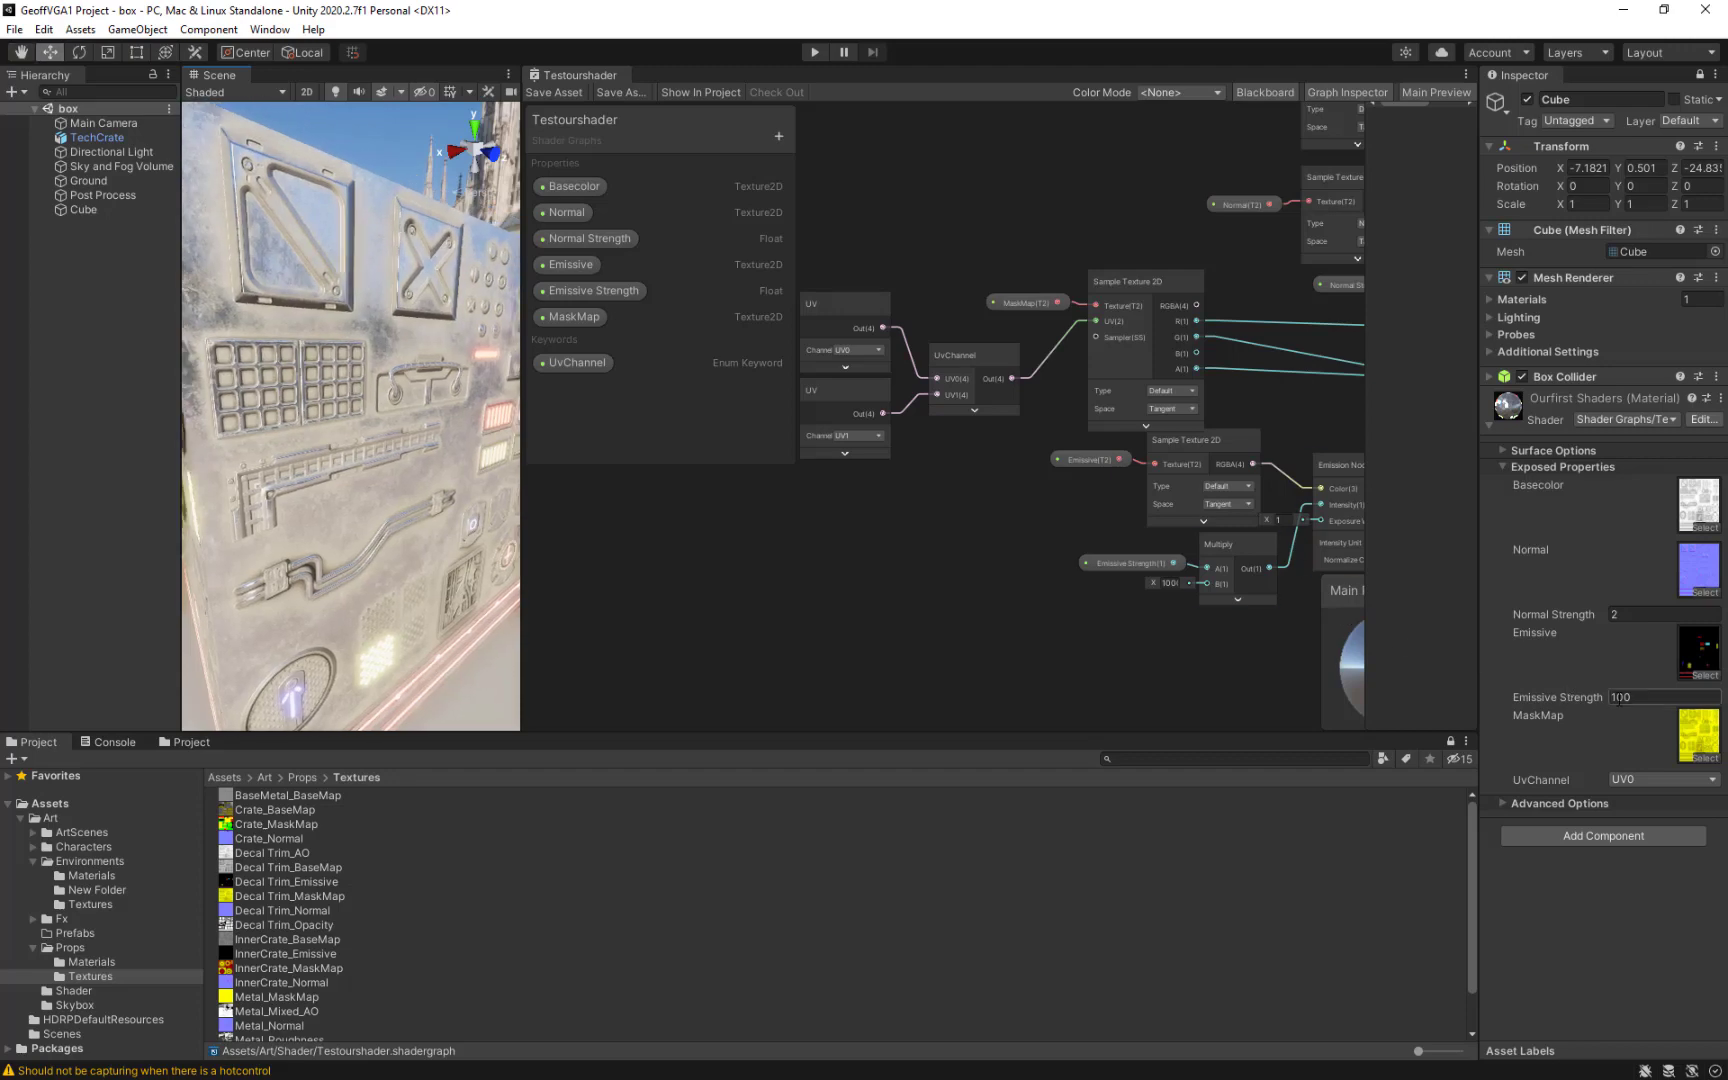
Set the cube material's UvChannel to UV1 and view the whole cube in the scene.
left_click(1680, 780)
left_click(1656, 820)
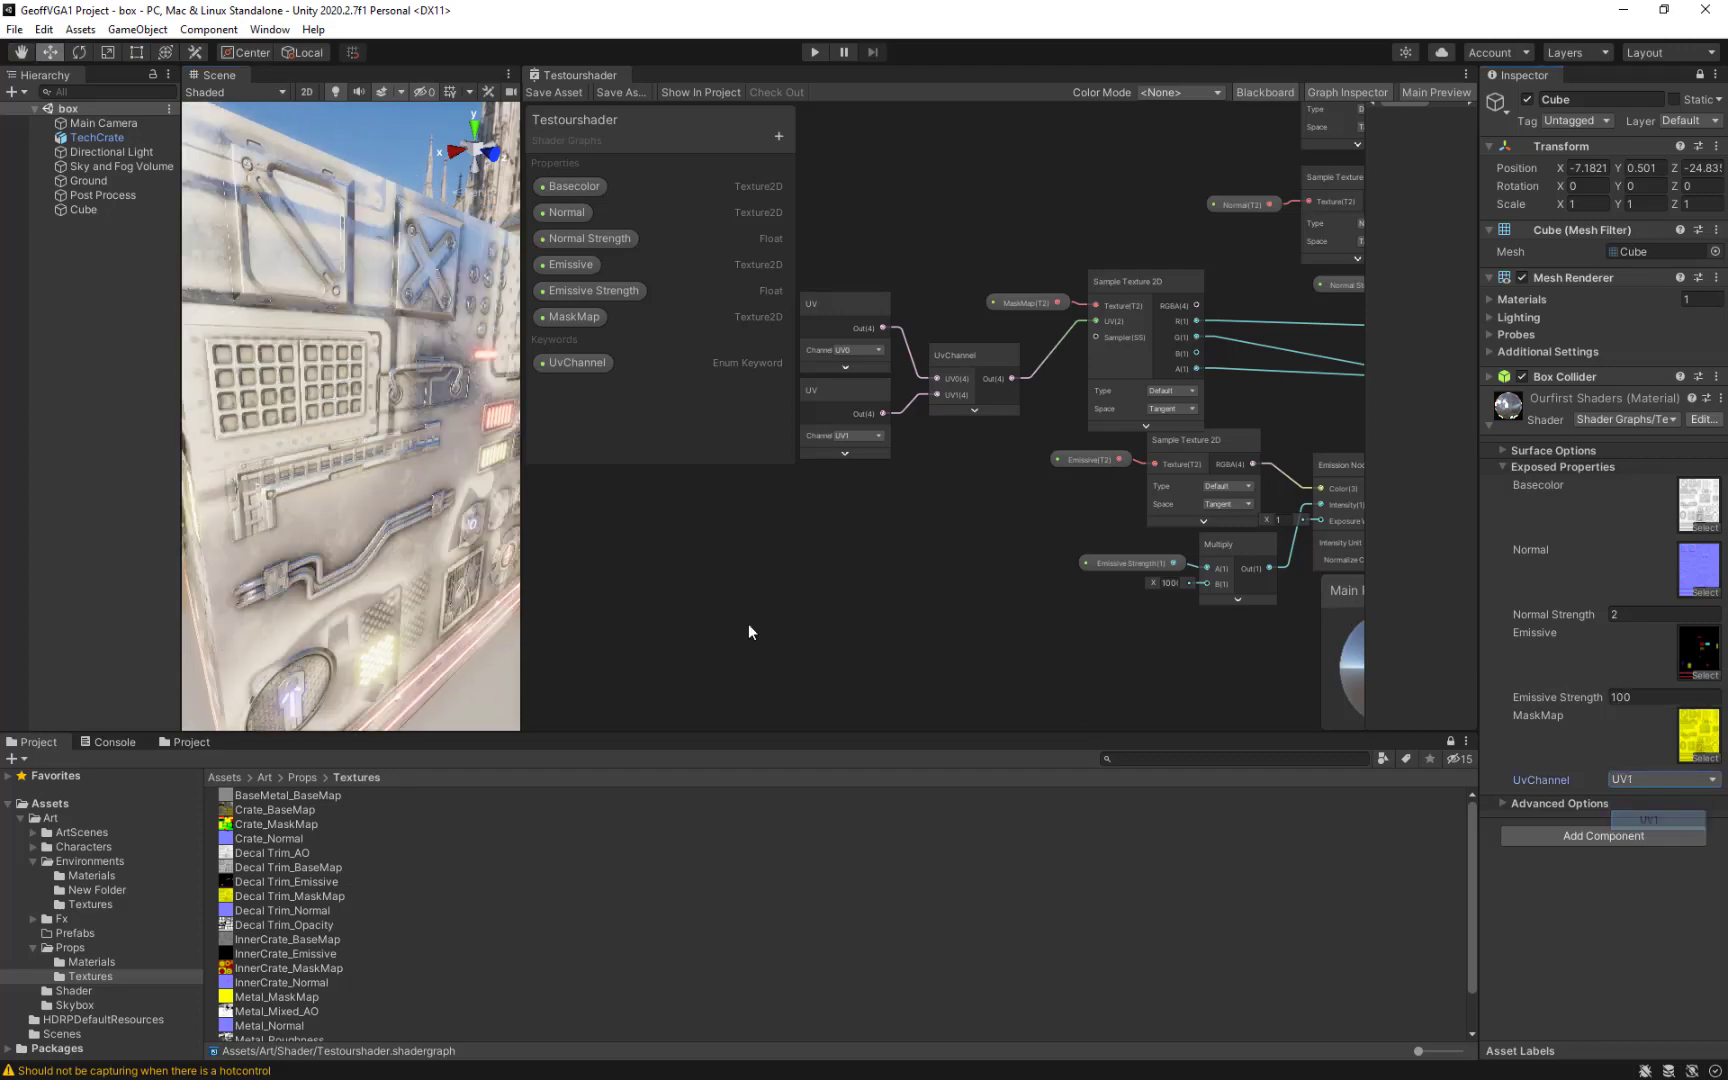
scroll(405, 470, "down", 5)
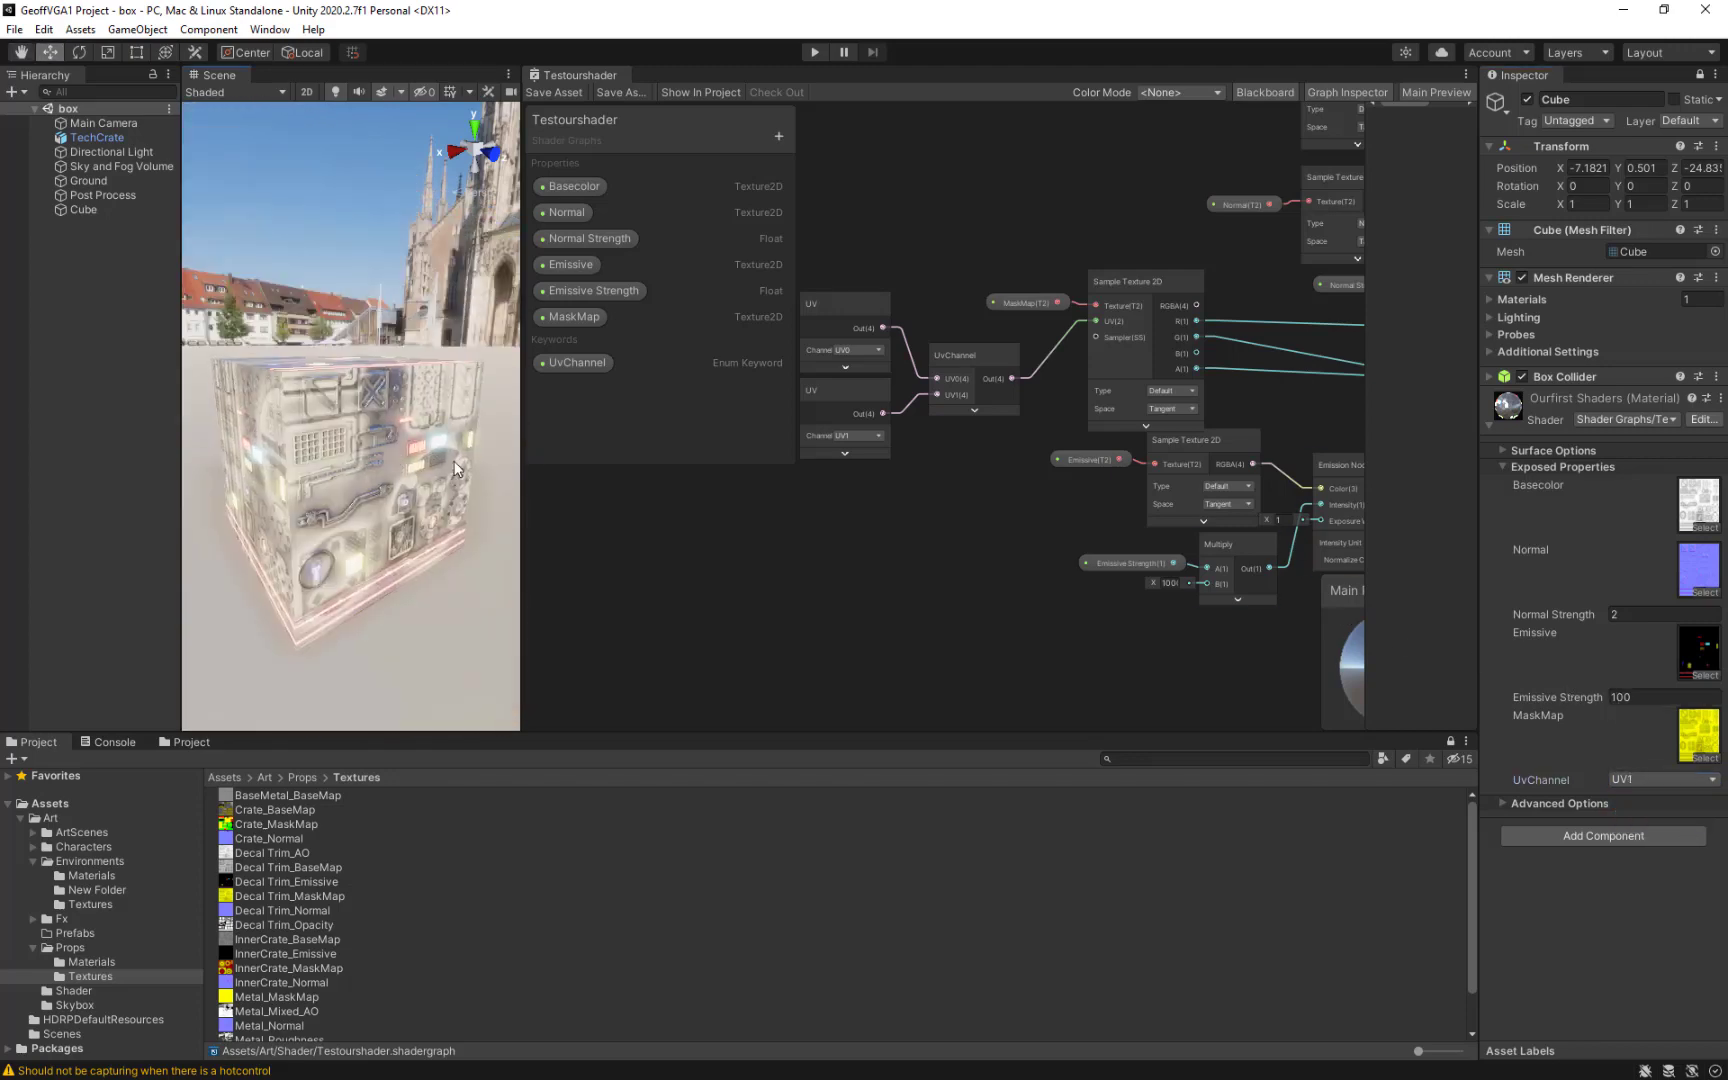
Assign the Metal_MaskMap texture to the cube material's MaskMap and inspect the cube's surface up close.
left_click_drag(290, 997, 1698, 735)
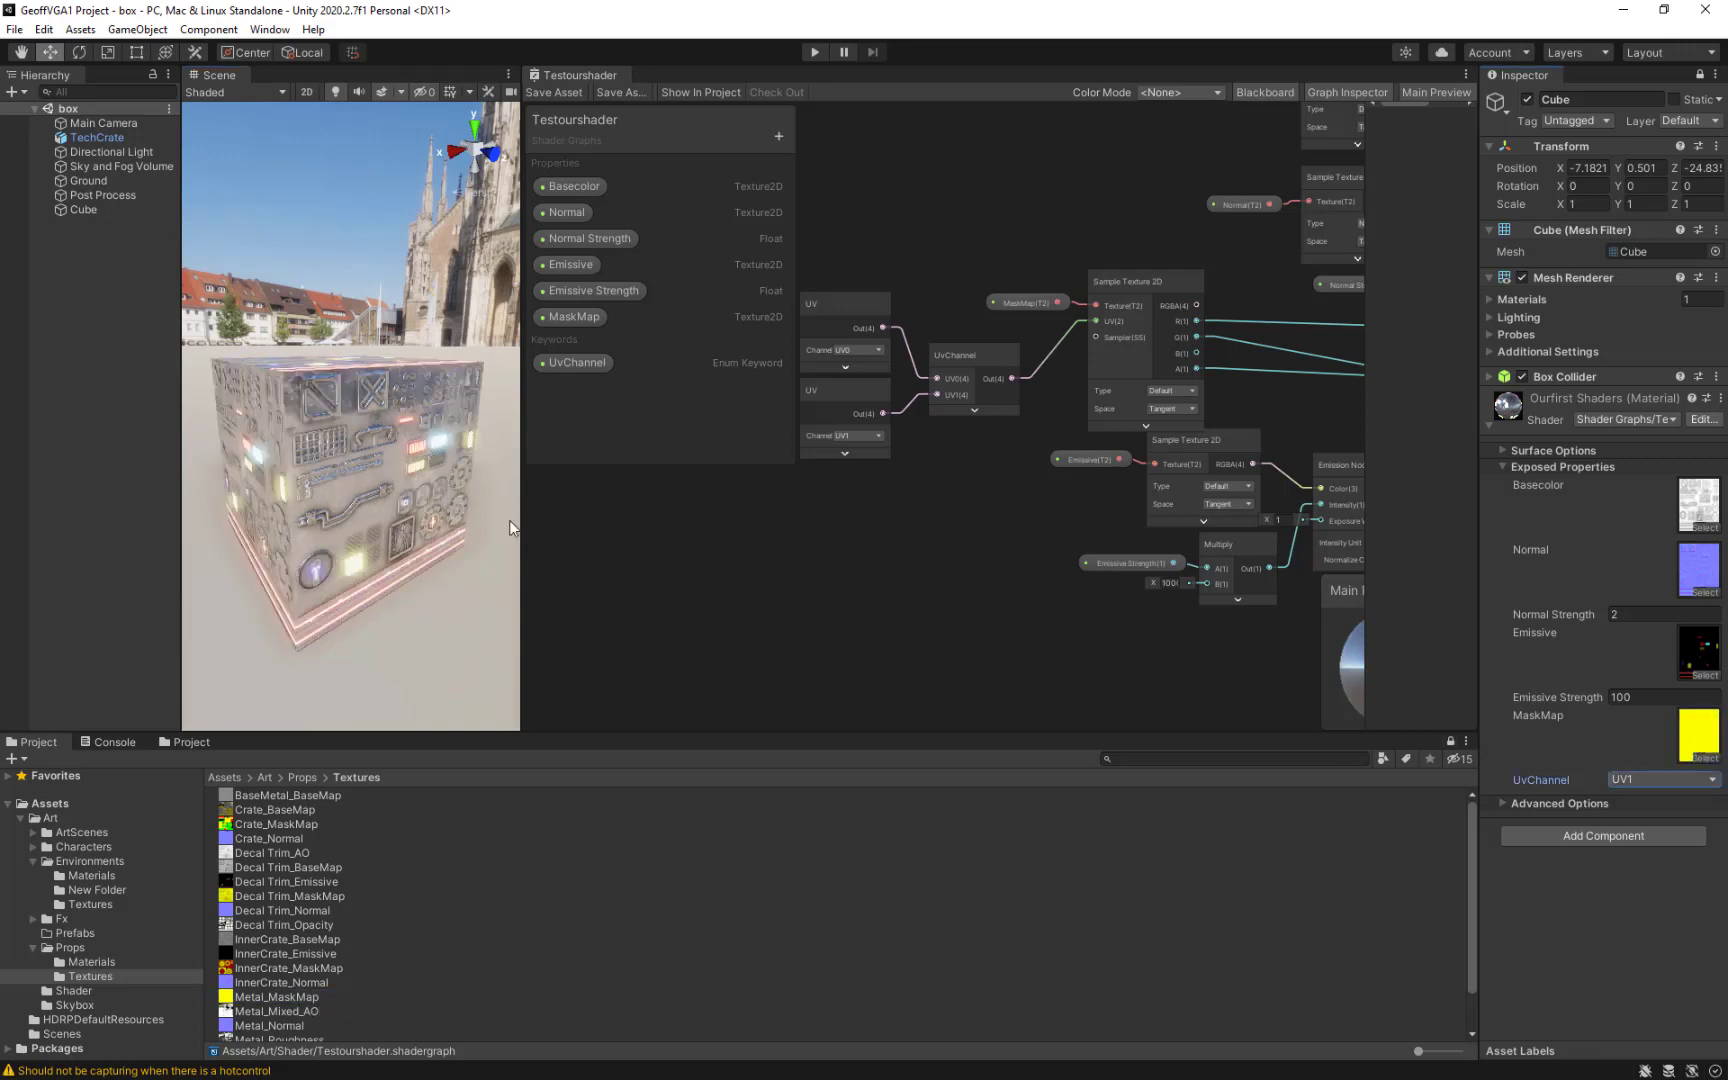
middle_click_drag(385, 520, 385, 508)
scroll(340, 530, "up", 5)
middle_click_drag(303, 575, 278, 447)
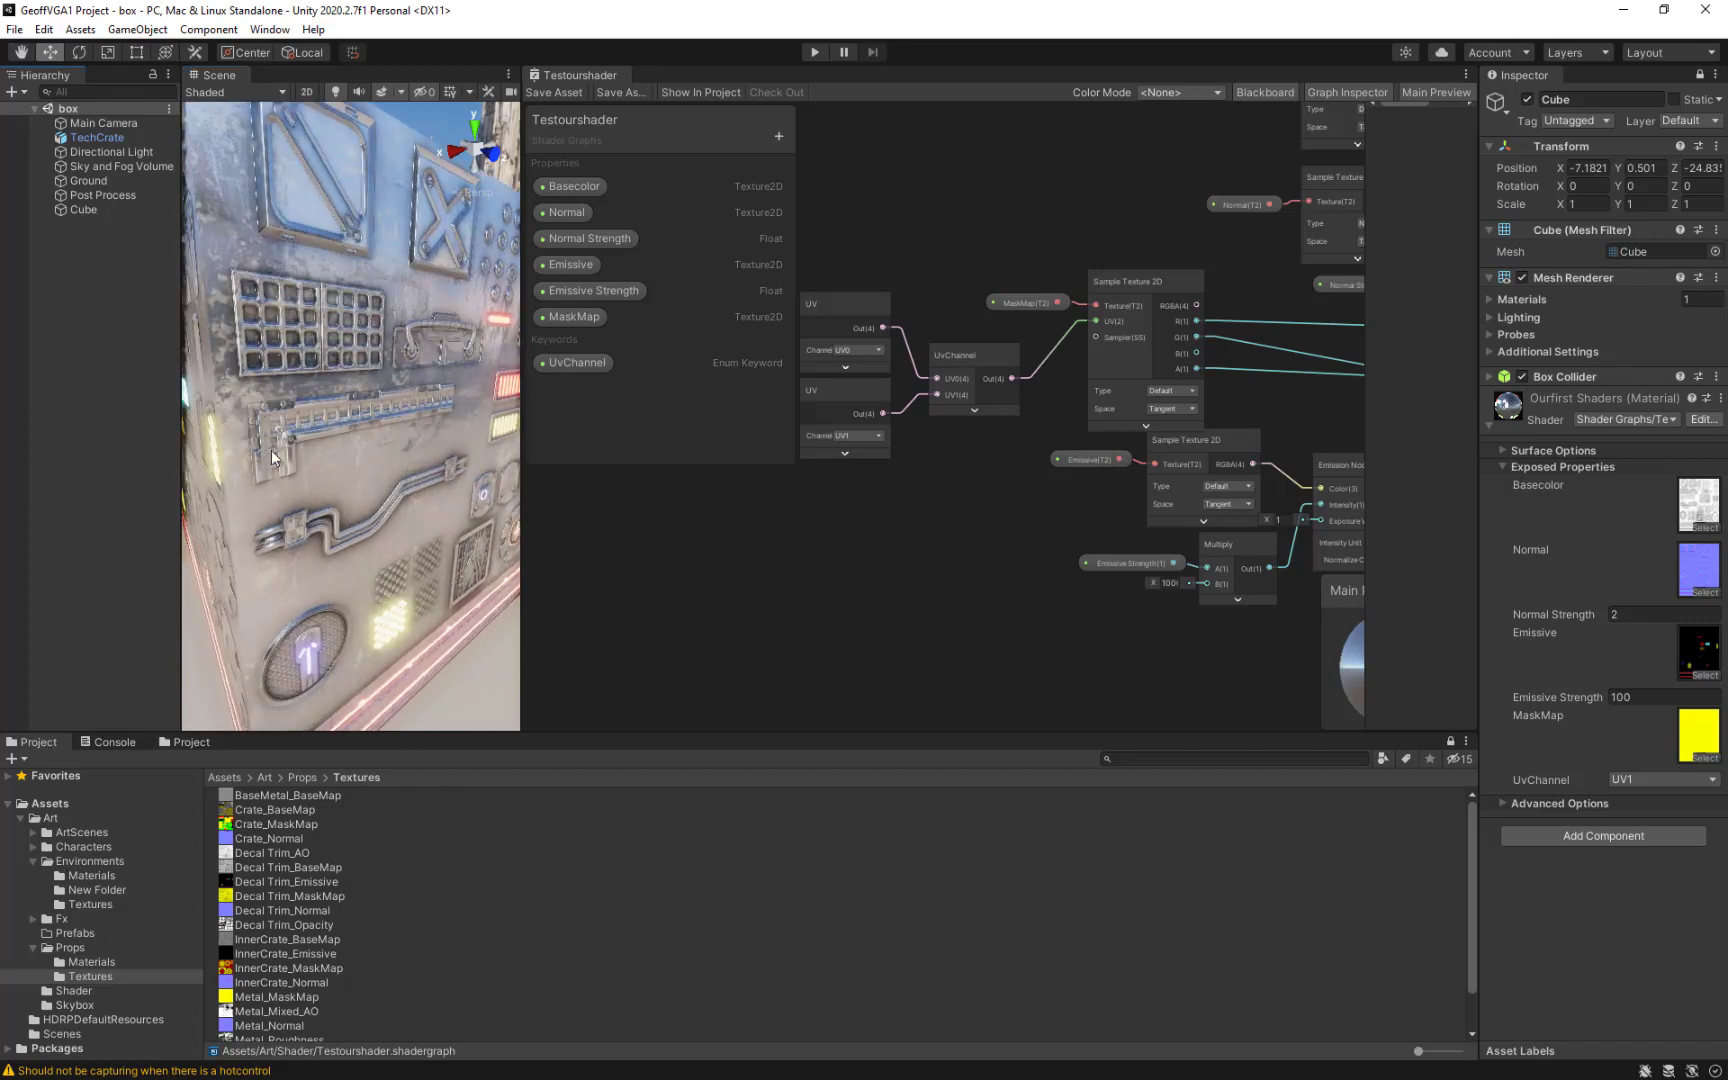
Select the TechCrate in the scene and unlock the Inspector so it shows the crate's components.
key("s")
right_click_drag(271, 450, 540, 404)
key("a")
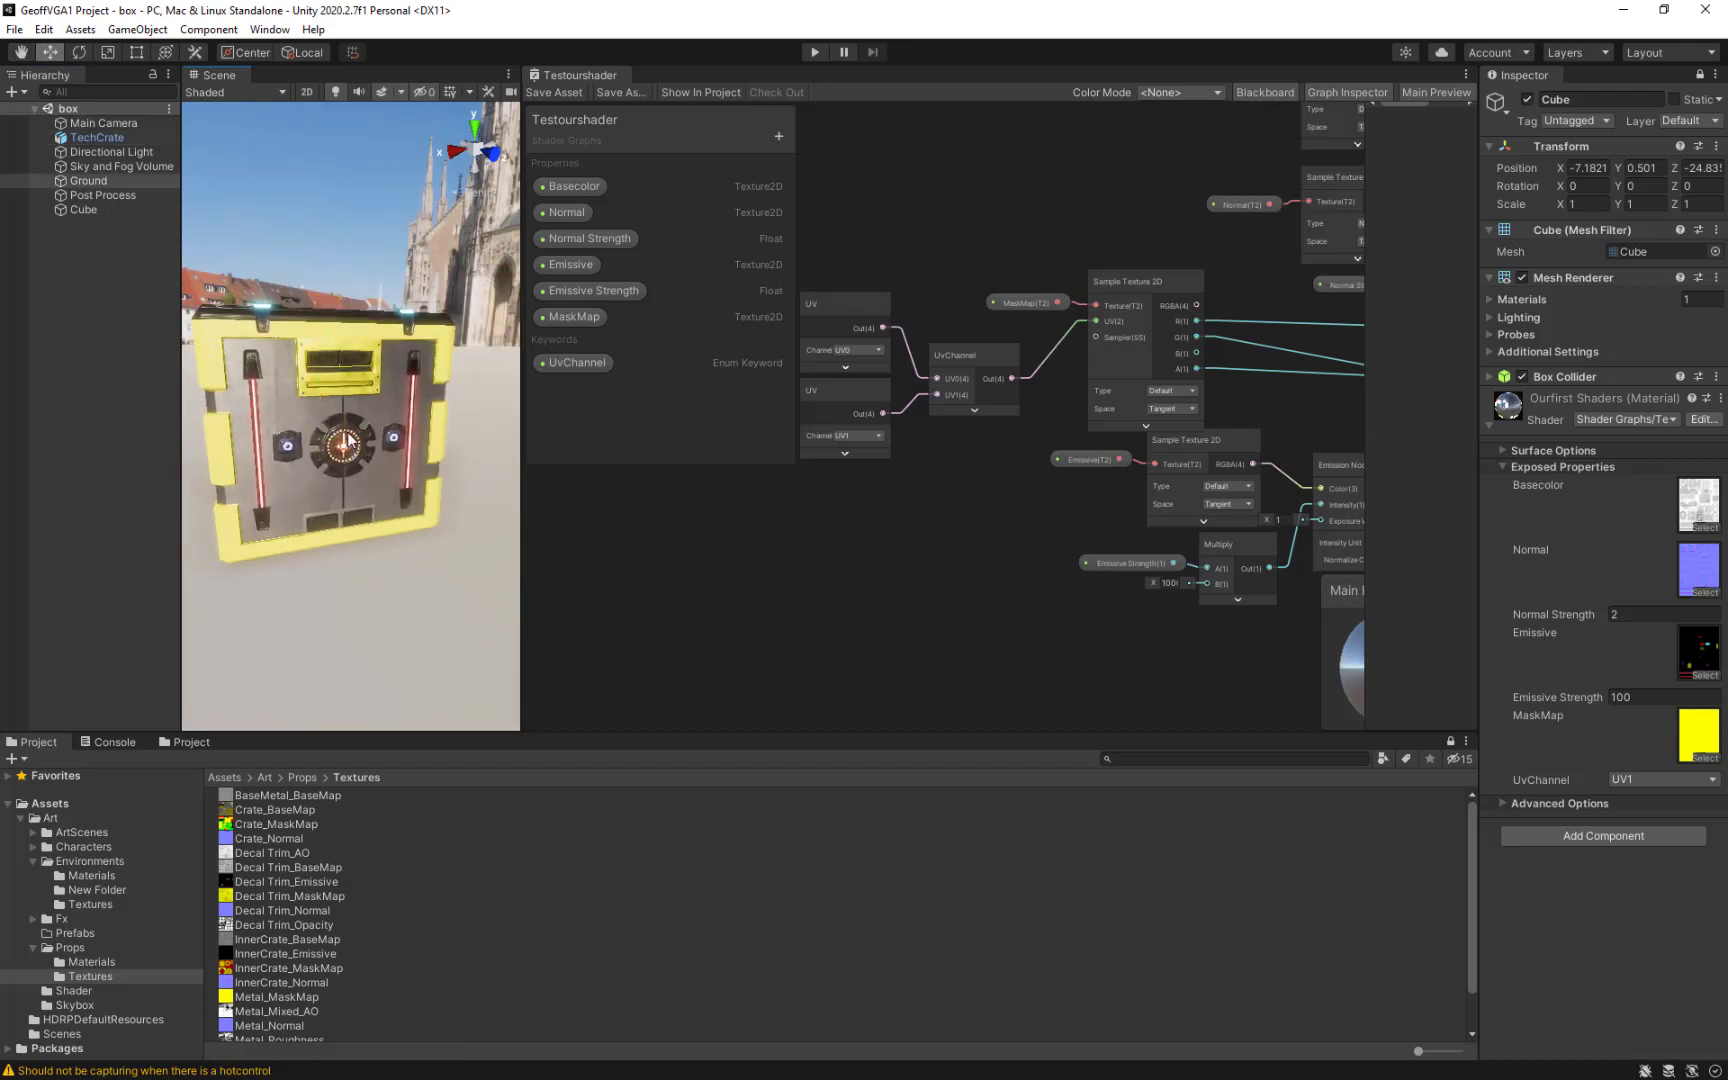
left_click(300, 330)
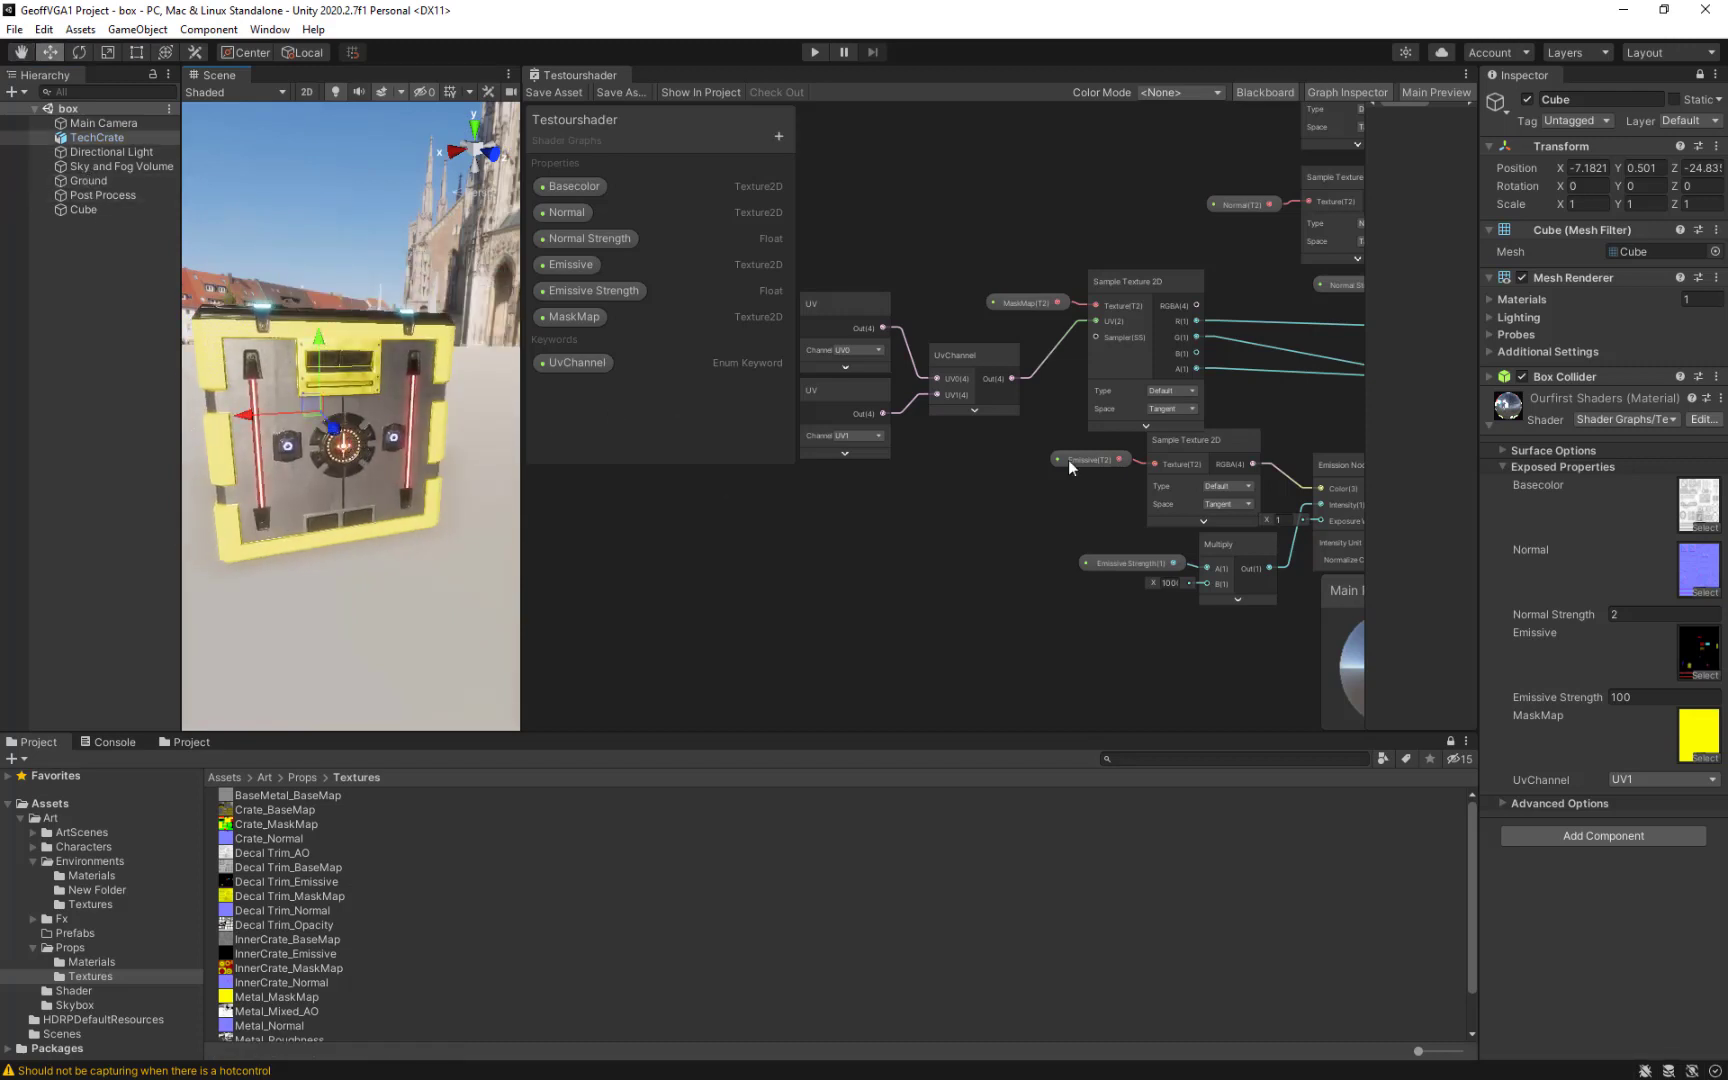
left_click(1699, 74)
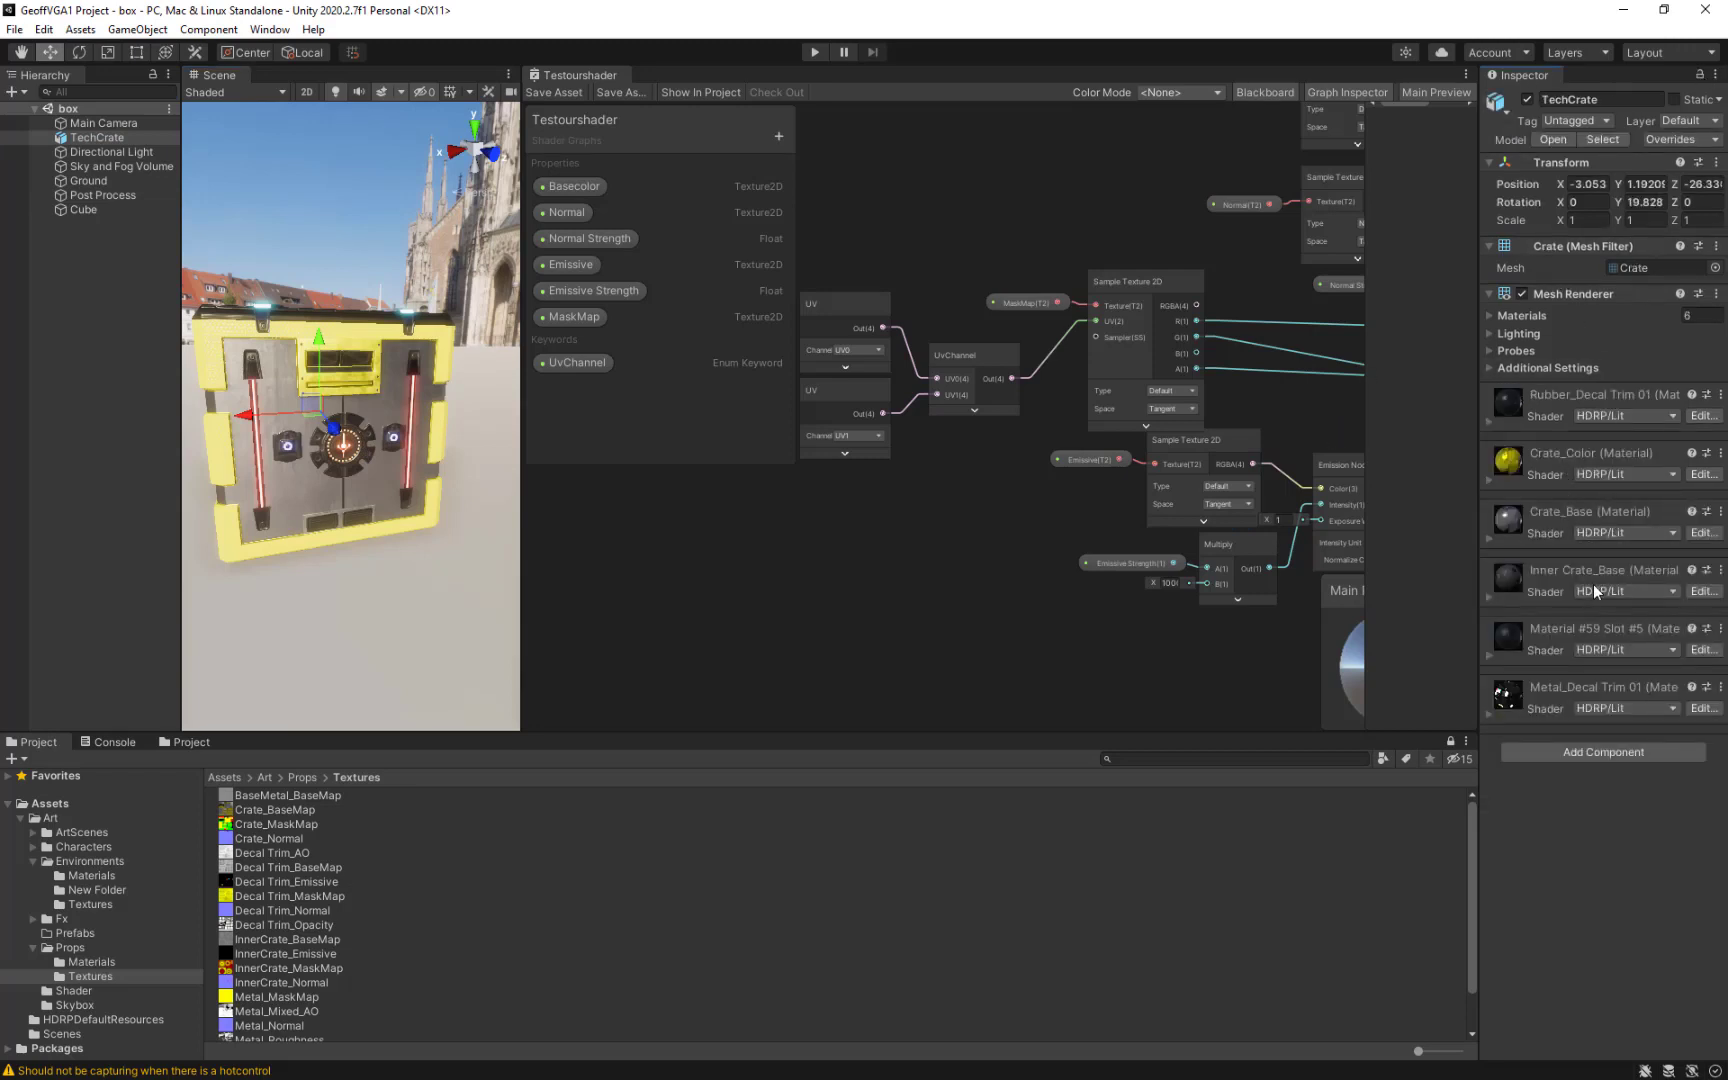
Examine the Surface Options of the crate's Metal_Decal Trim 01 material, including its alpha clipping settings.
left_click(1597, 694)
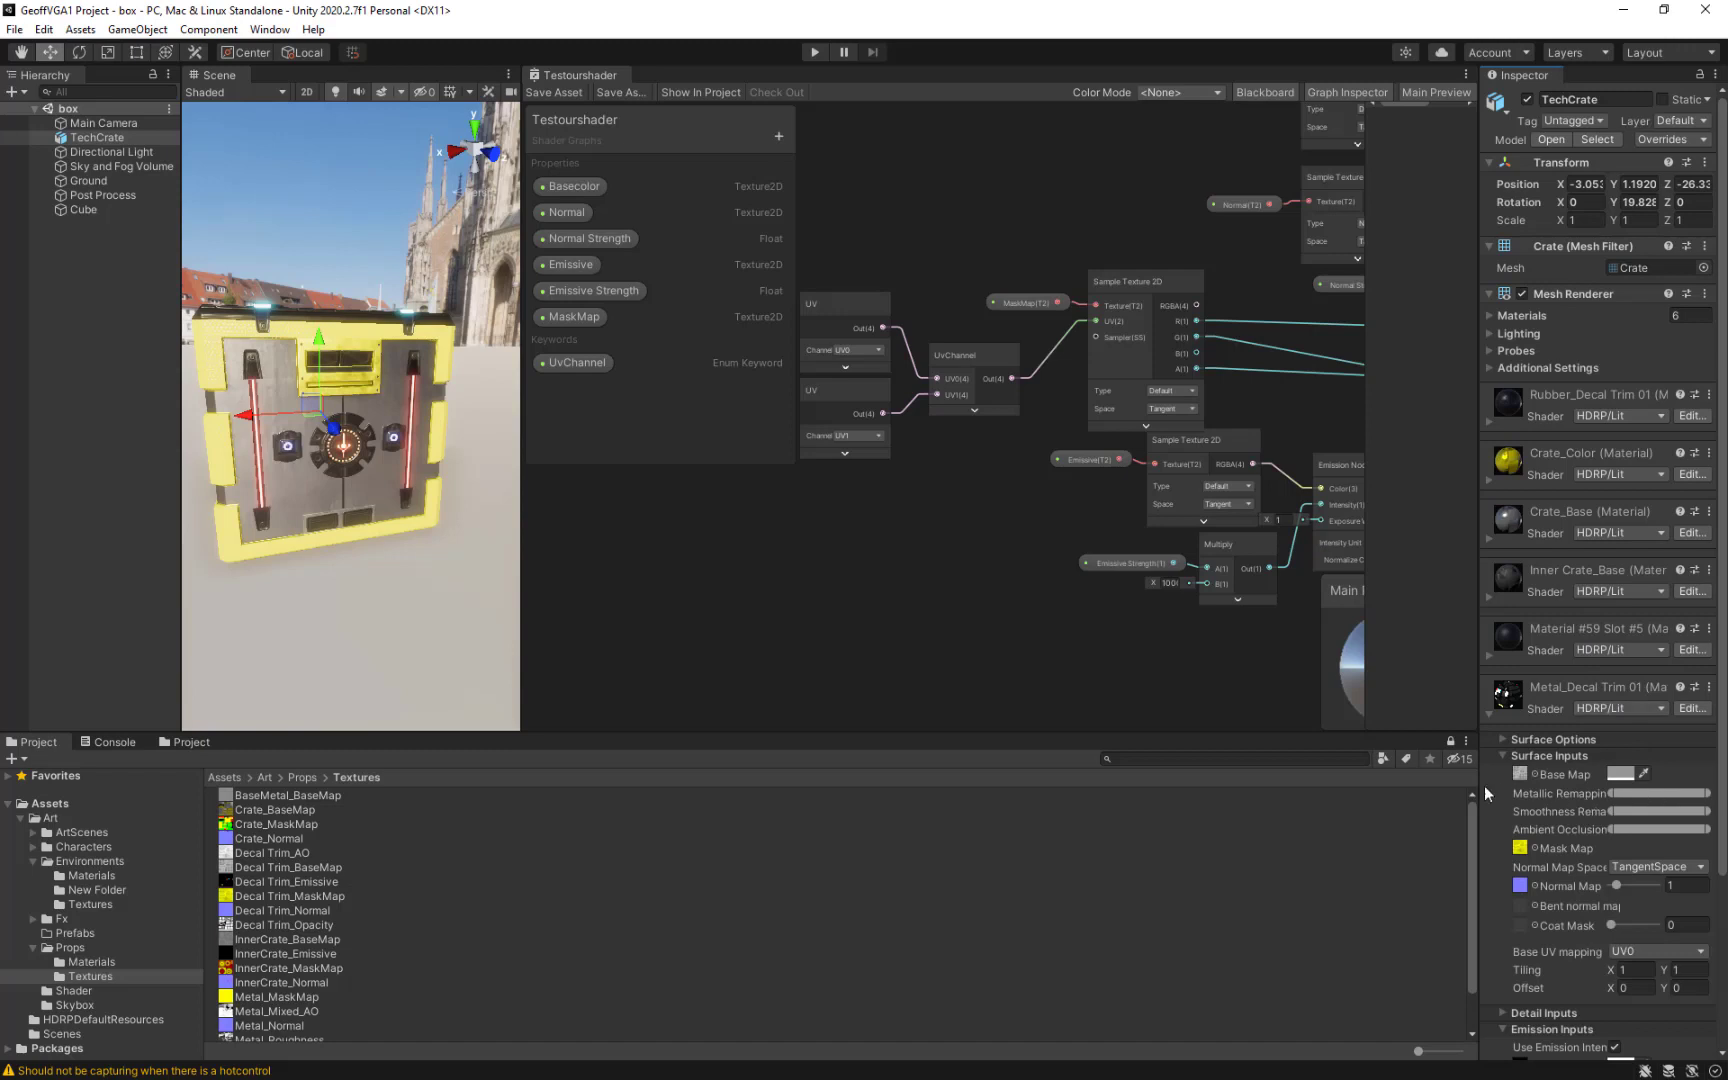
left_click(1552, 739)
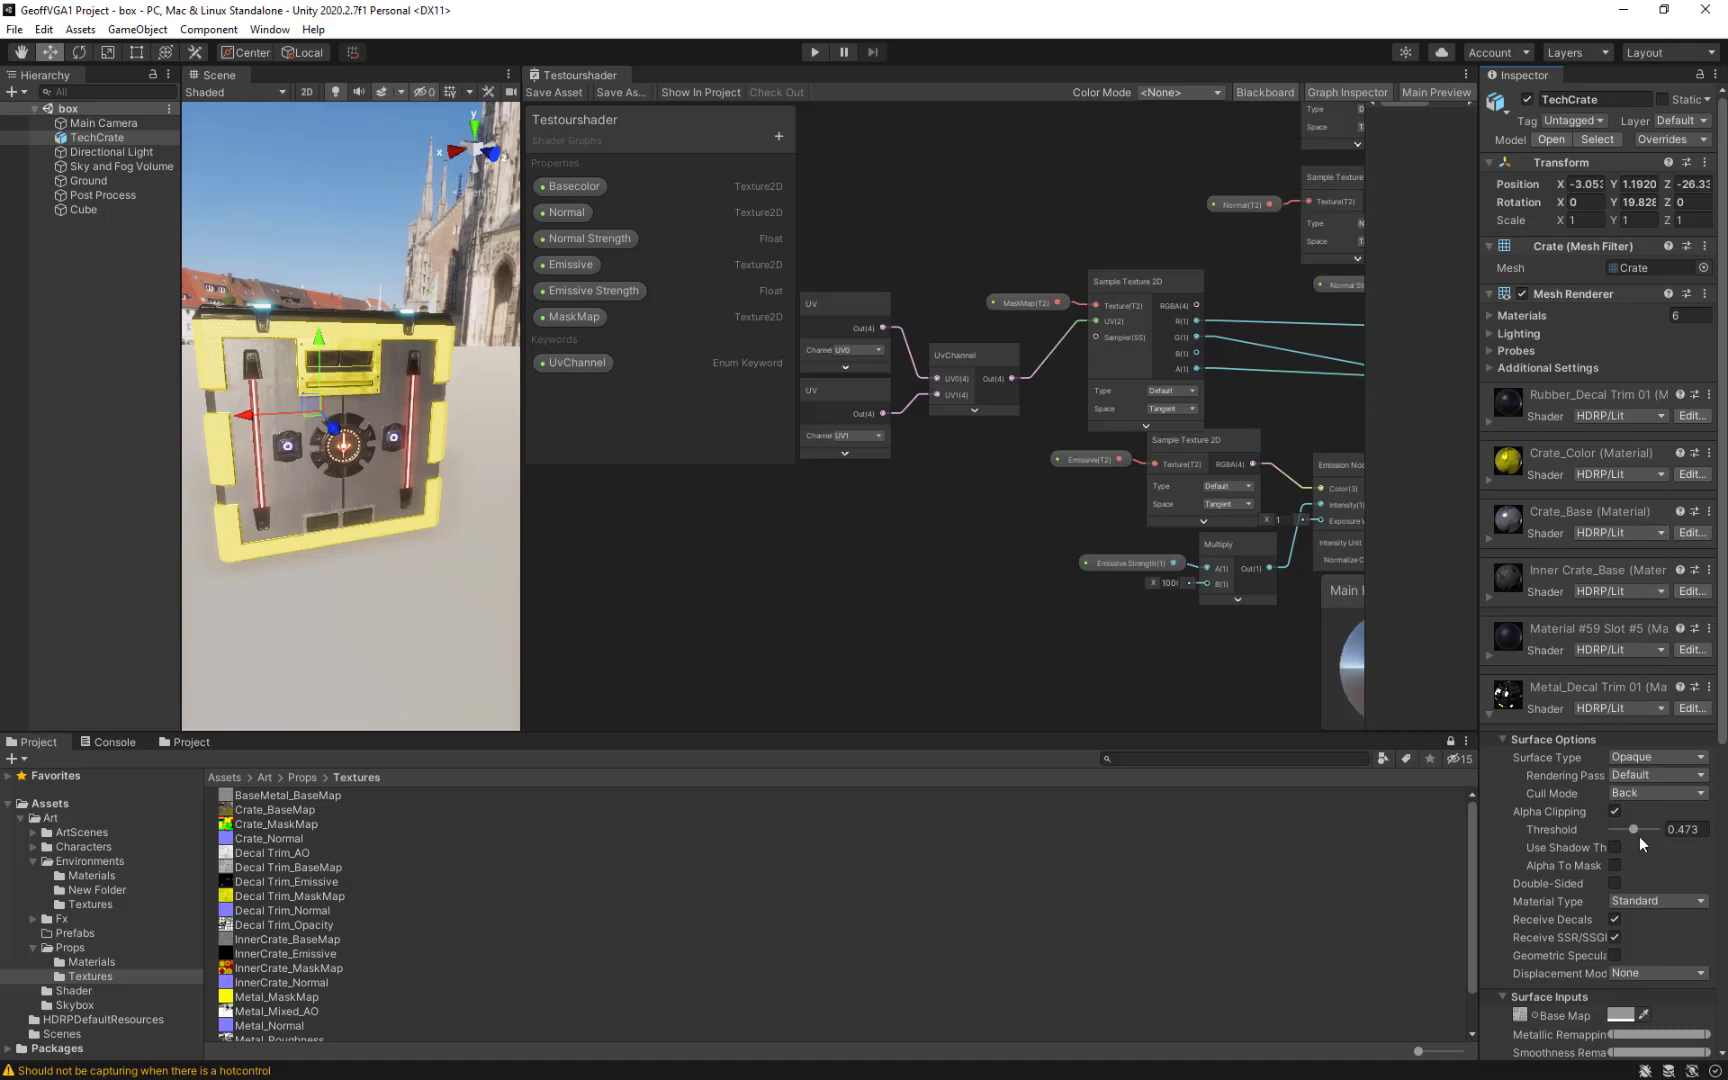
left_click(1552, 683)
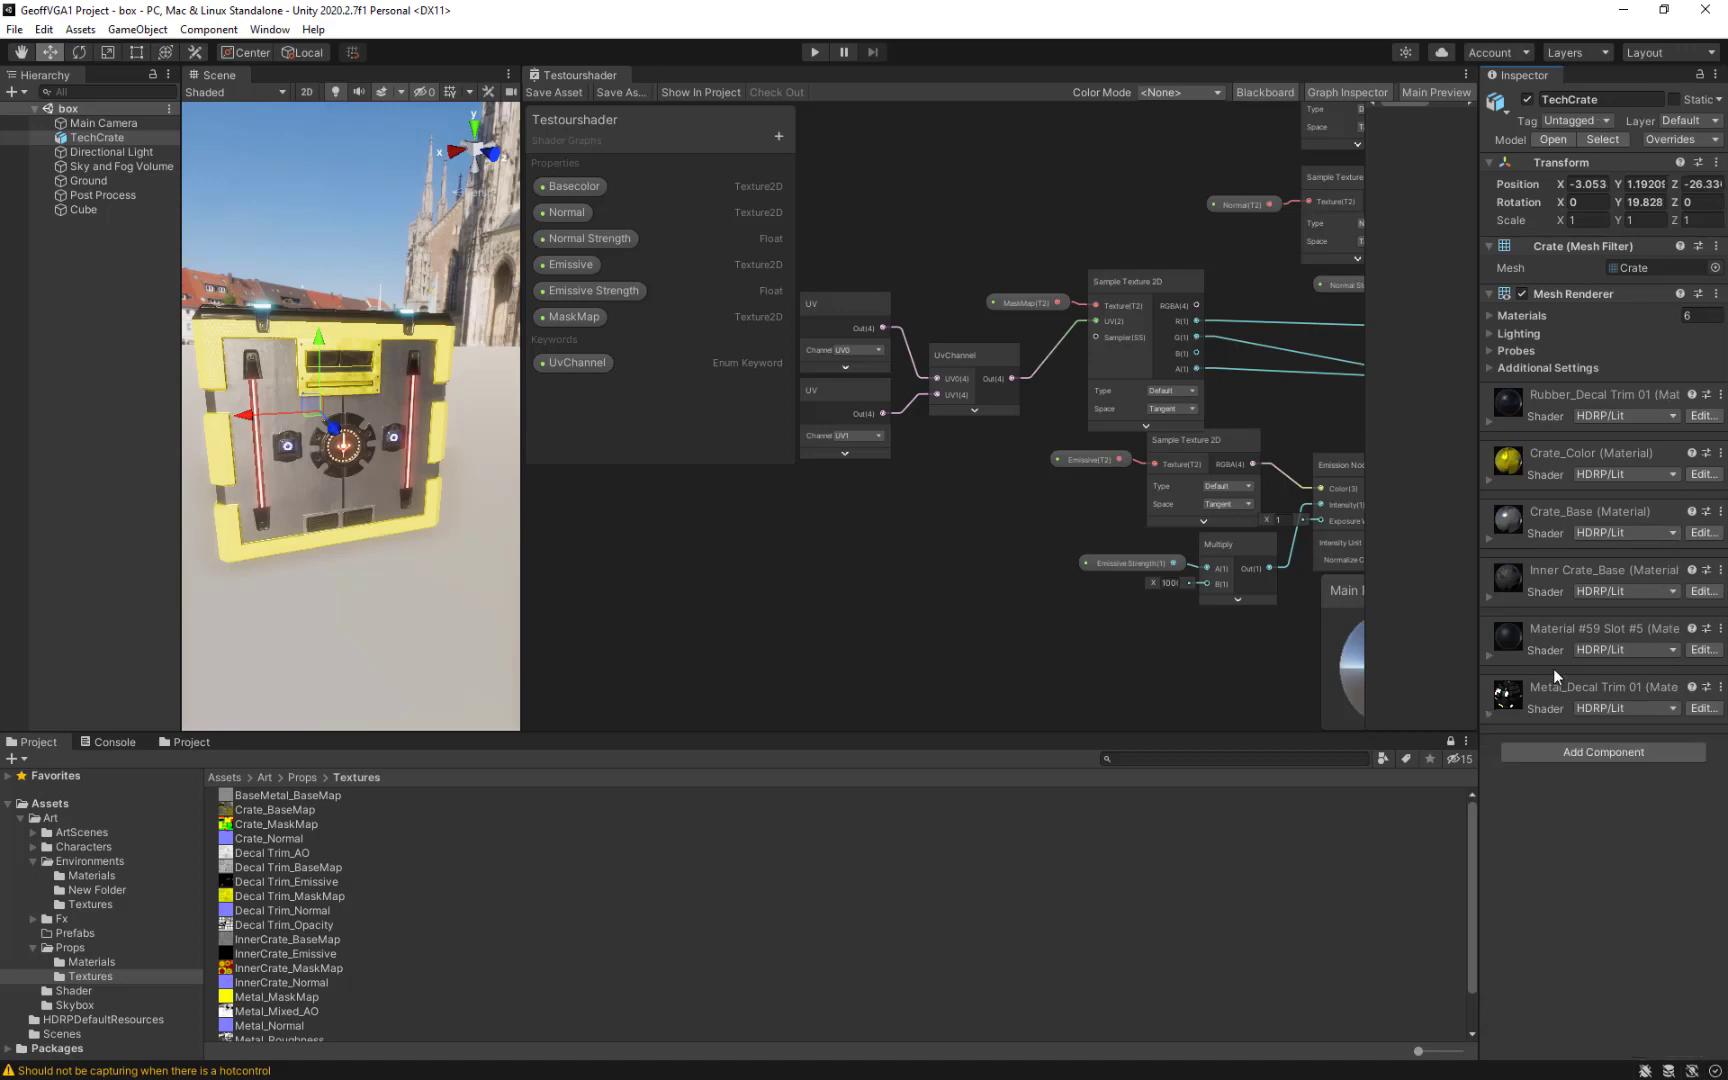
Examine the Surface Options of the OurfirstShaders material in the Shader folder.
left_click(84, 990)
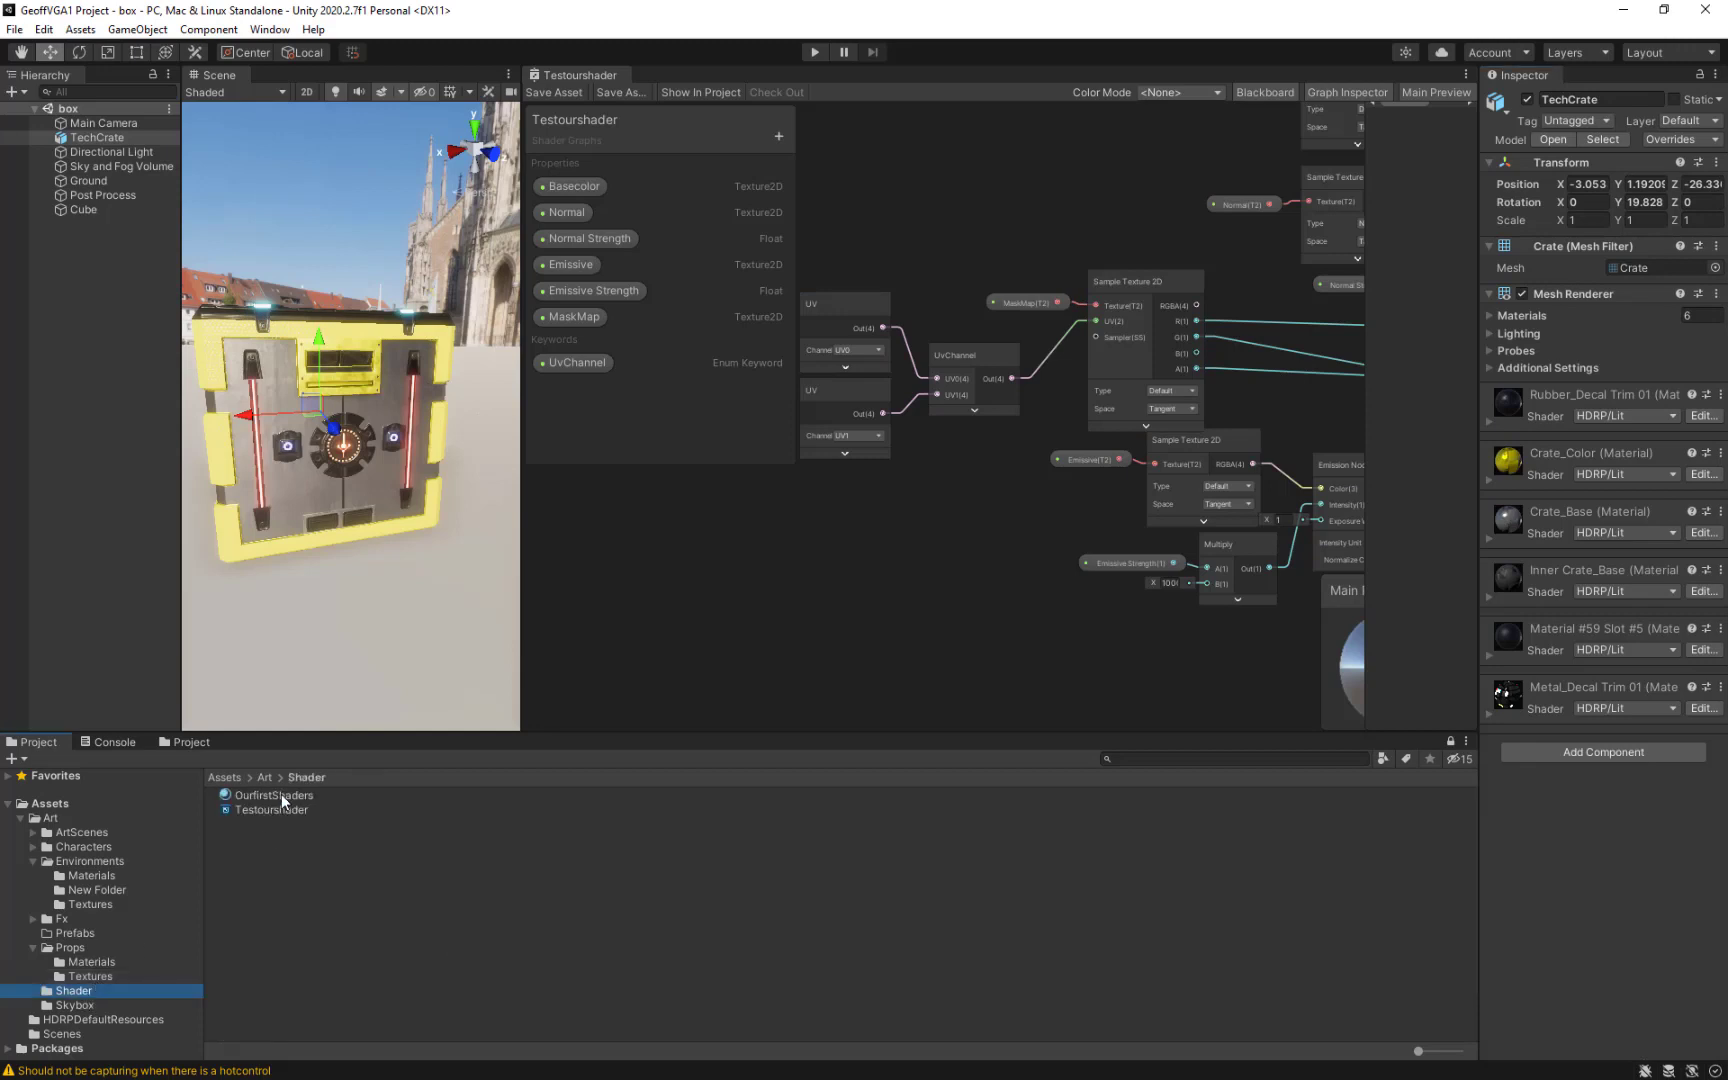
left_click(281, 794)
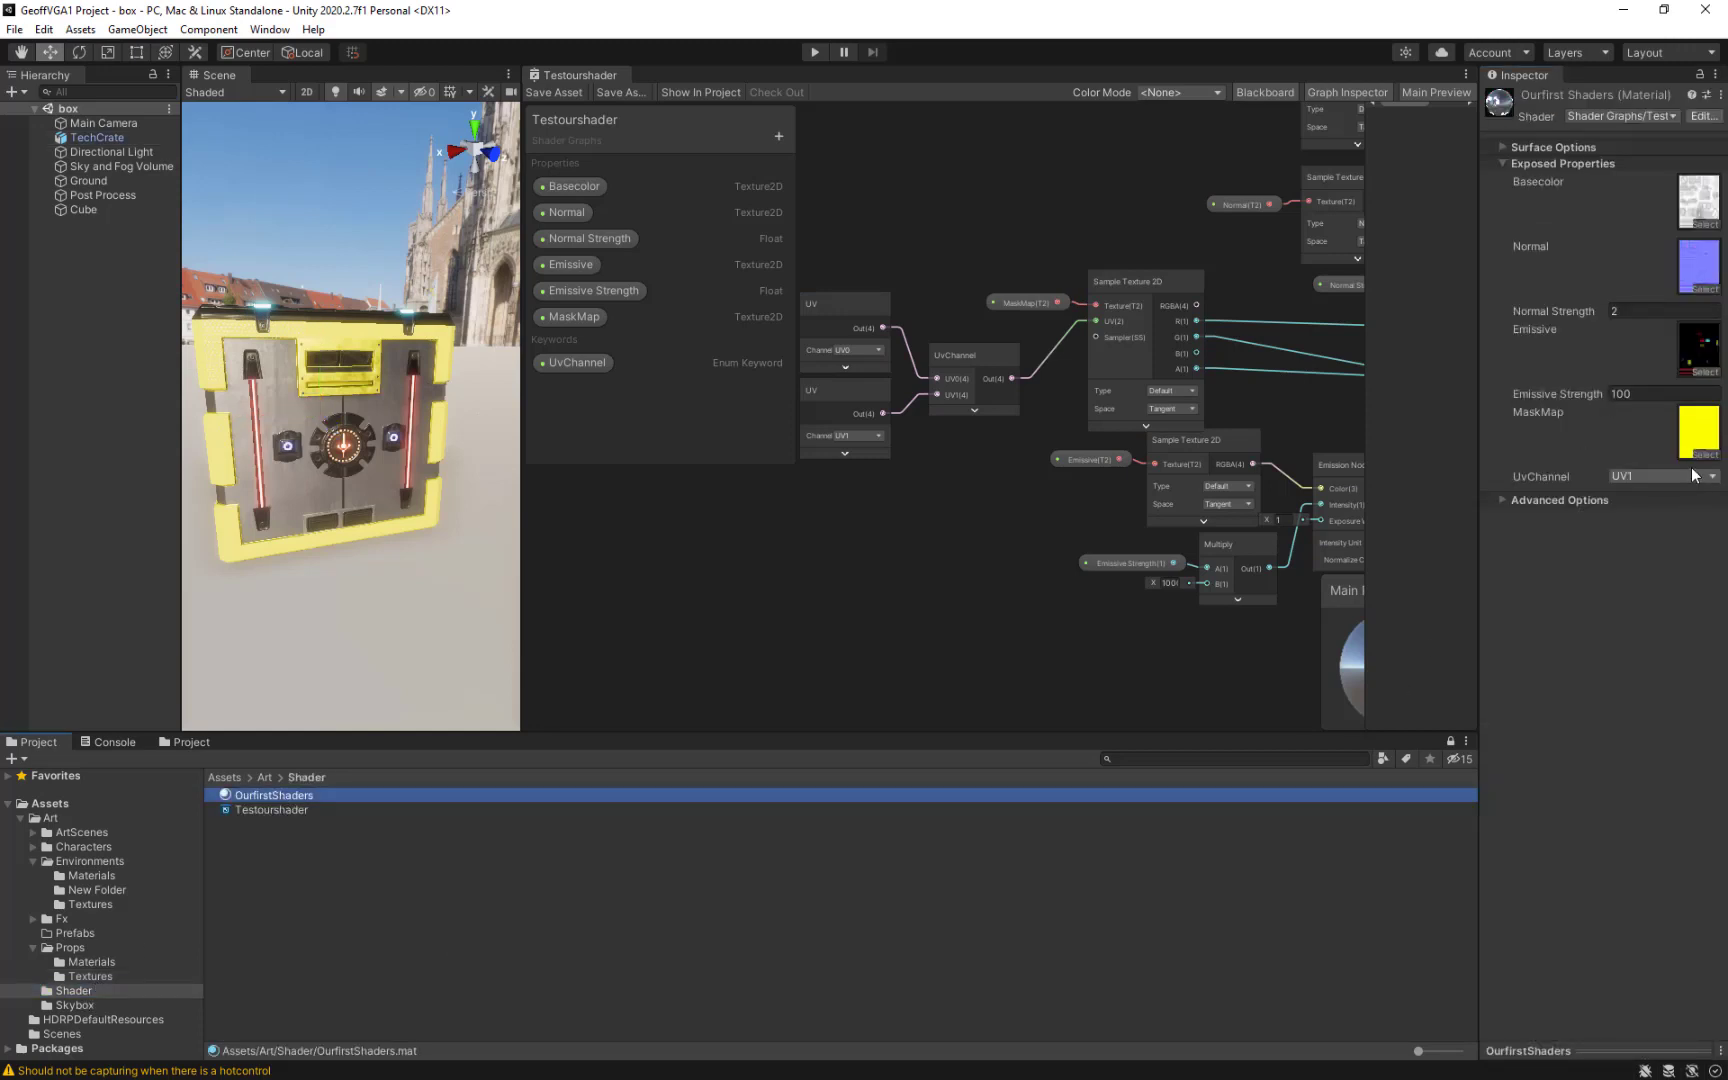
left_click(1551, 151)
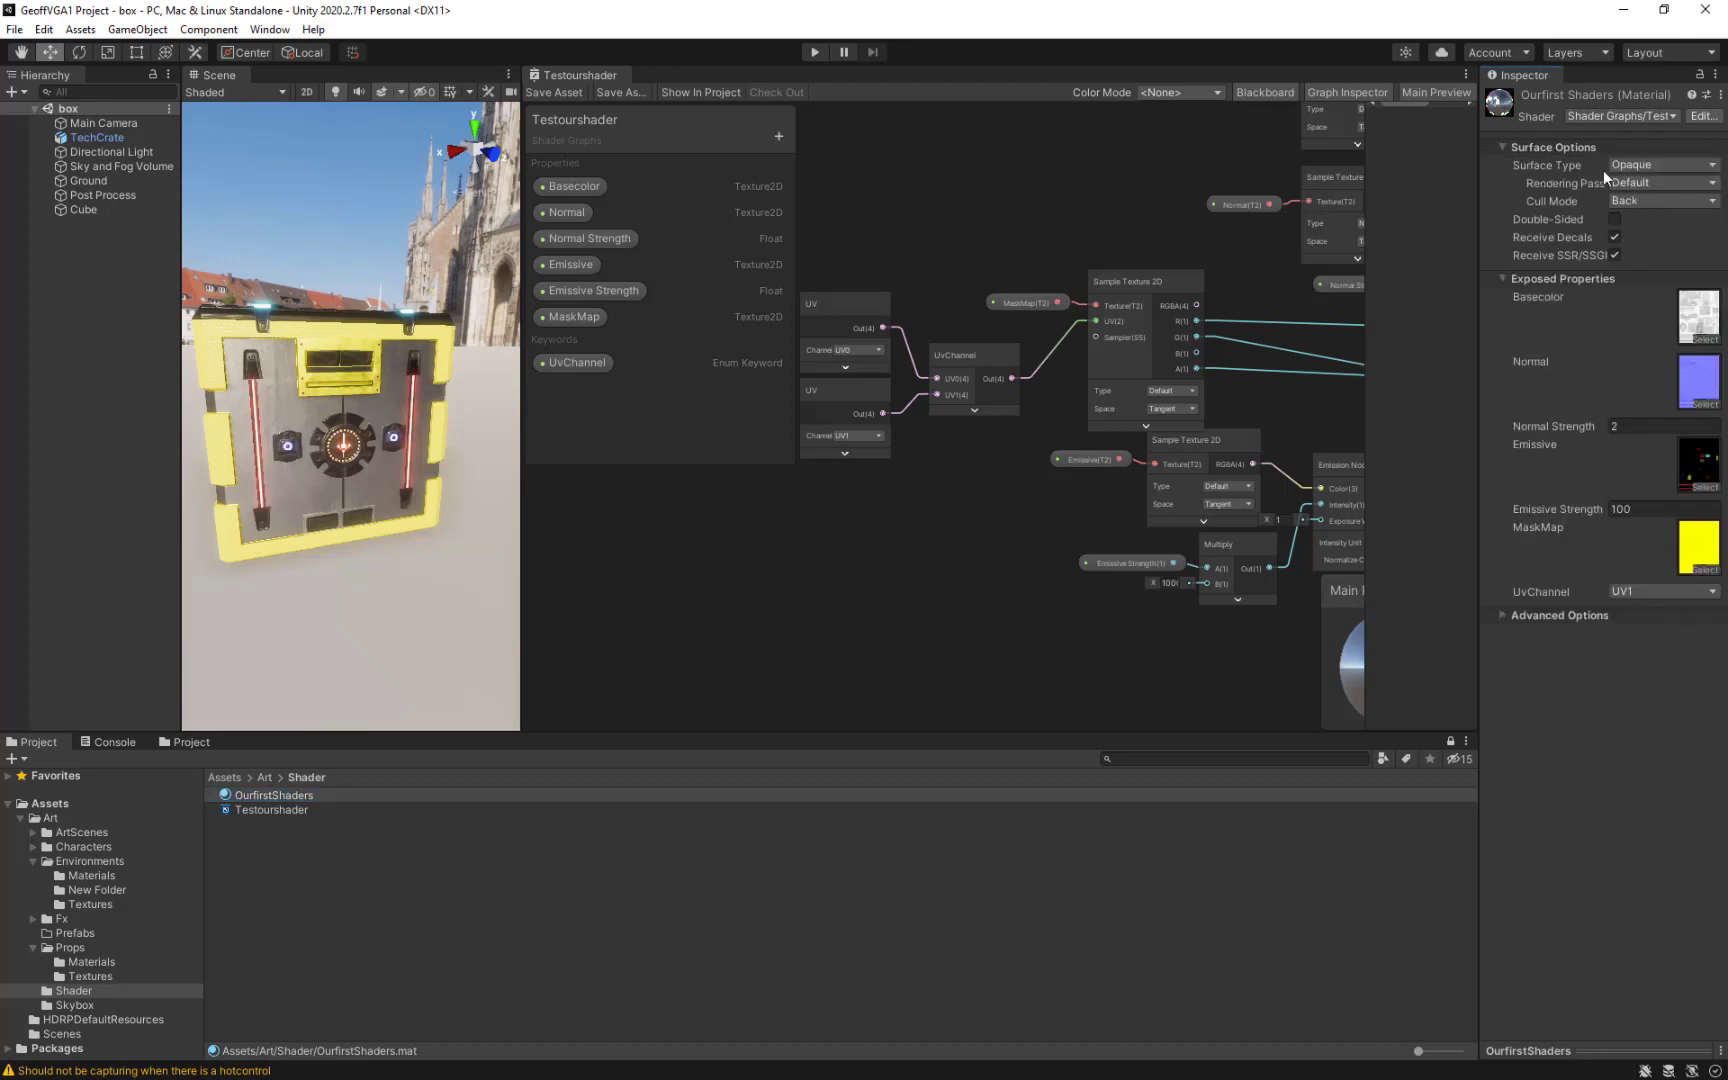
Select the graph's Fragment block and check its node settings against the graph's target settings.
middle_click_drag(1210, 589, 1172, 592)
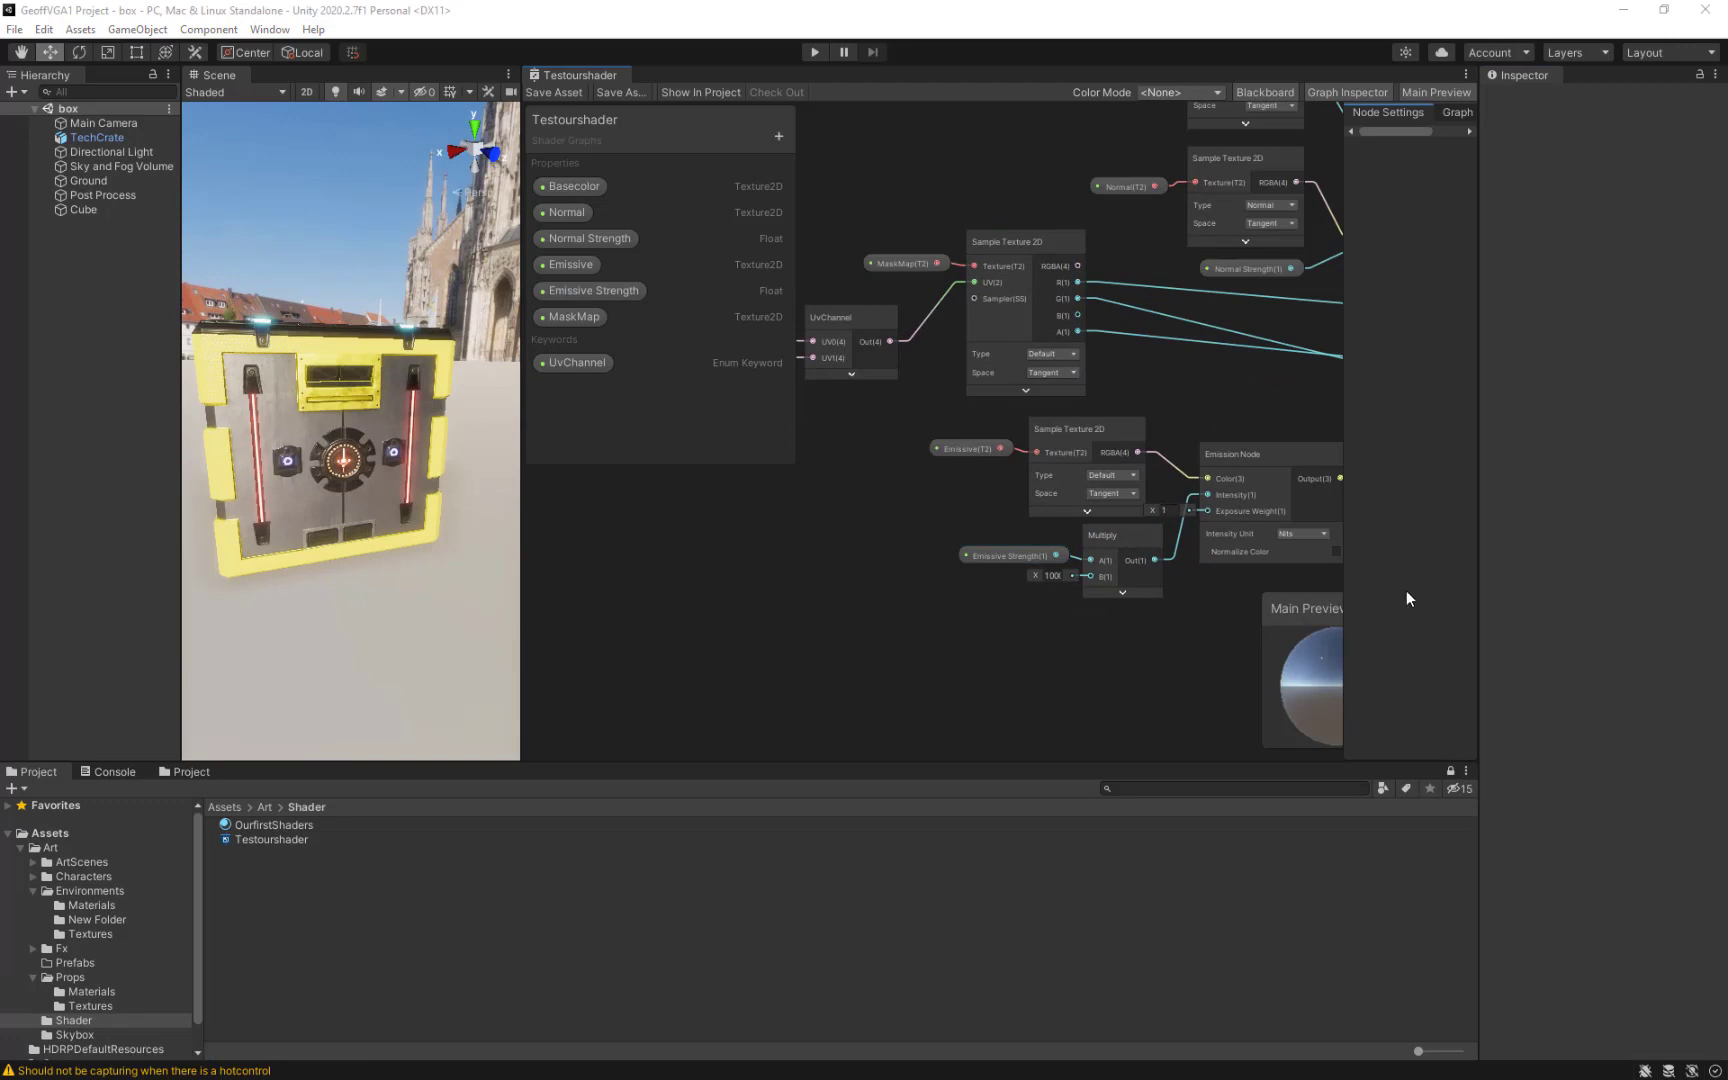
left_click(1181, 380)
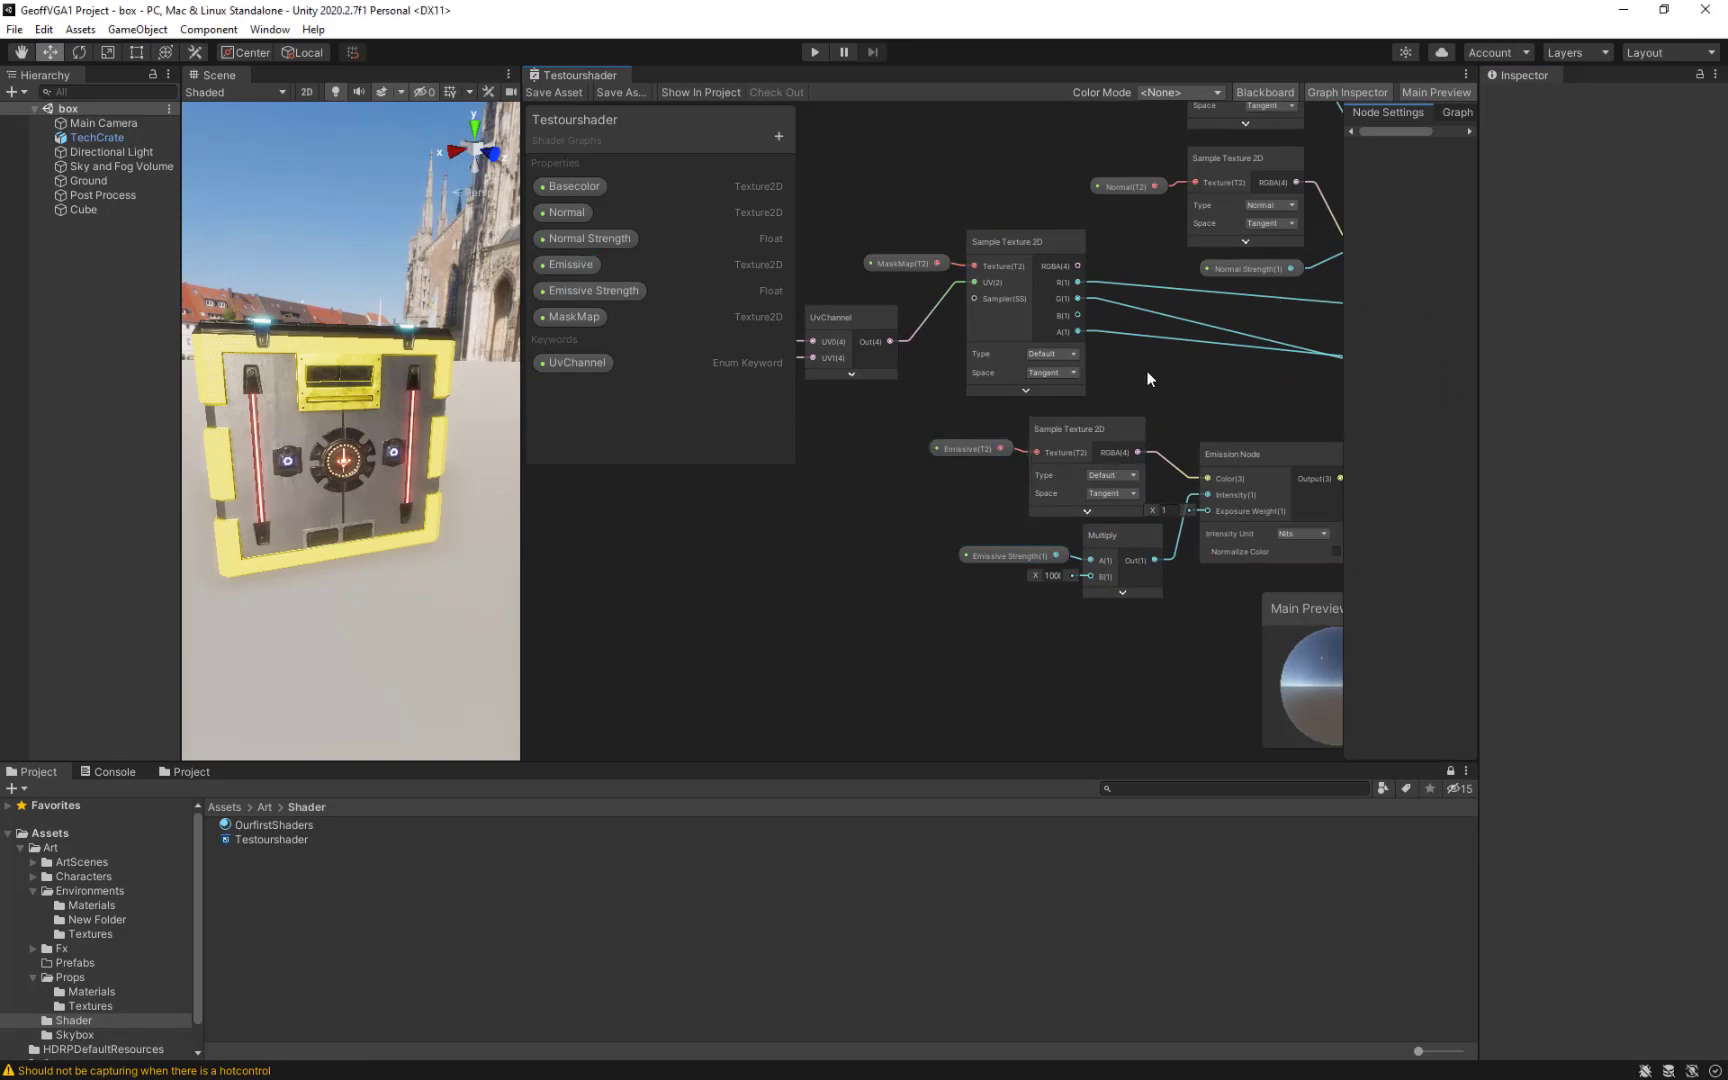
middle_click_drag(1099, 636, 807, 706)
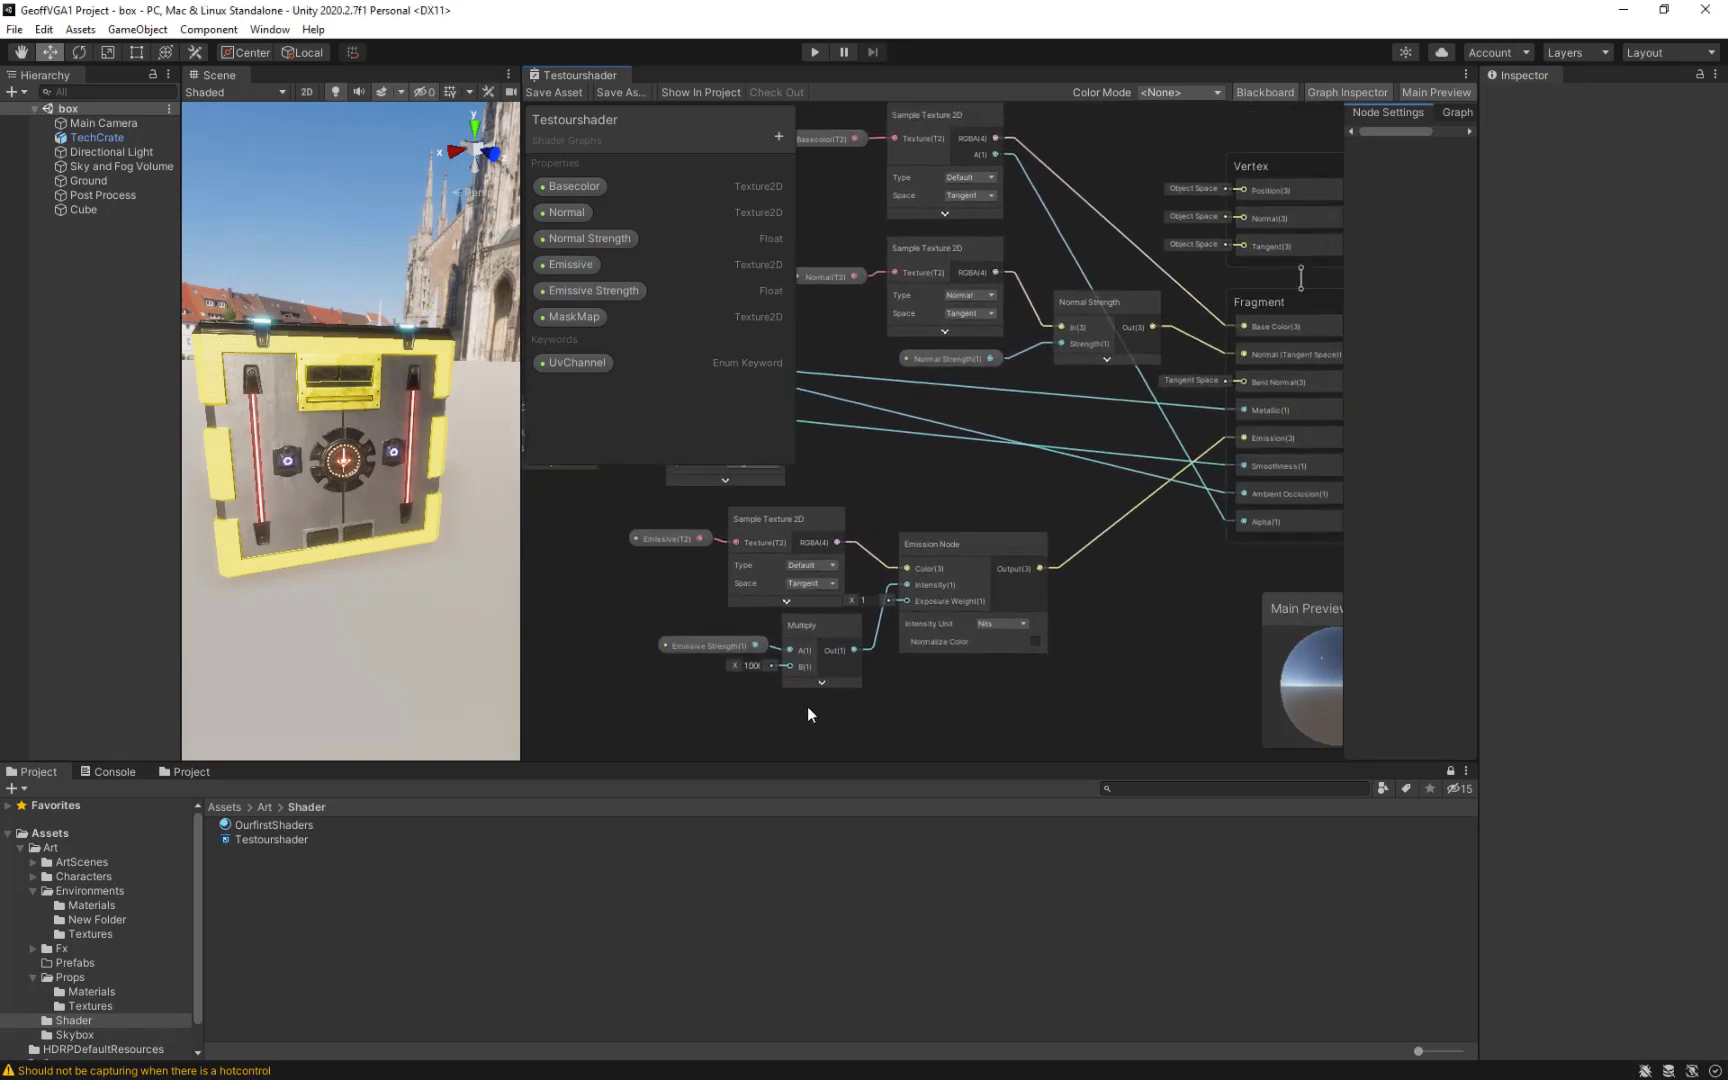
left_click(1238, 311)
left_click(1445, 112)
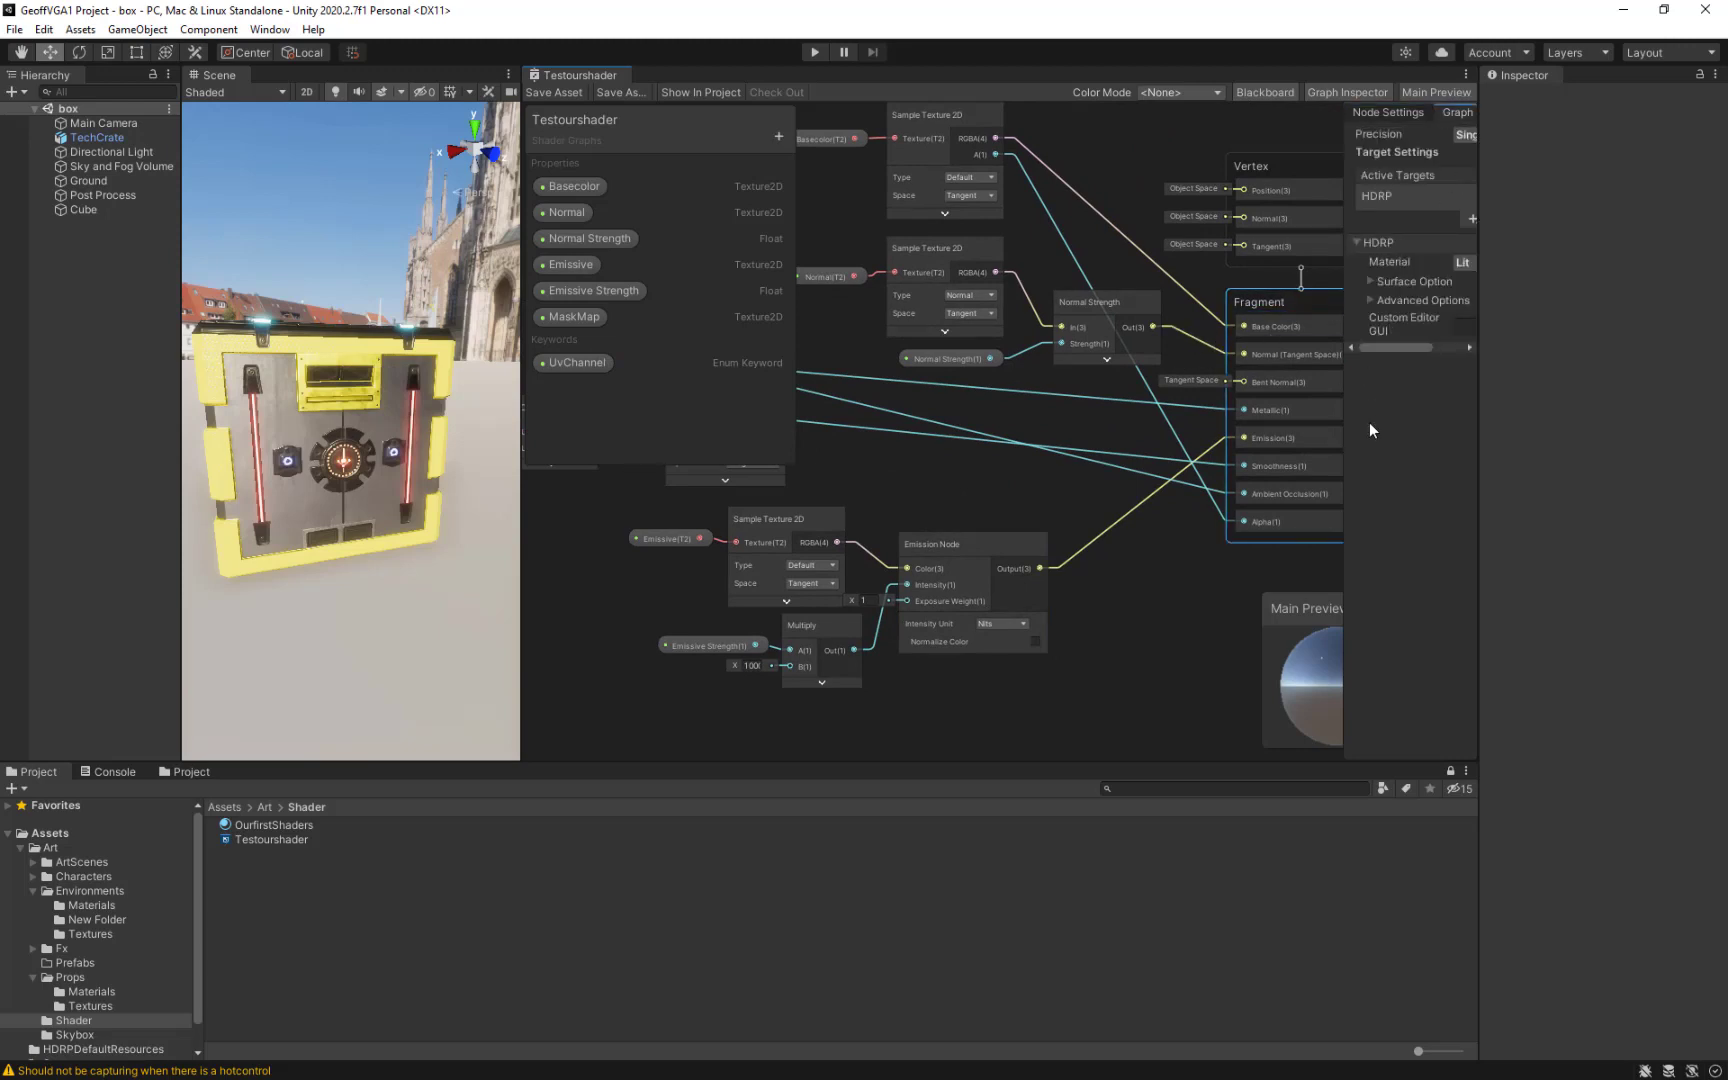
left_click(1374, 115)
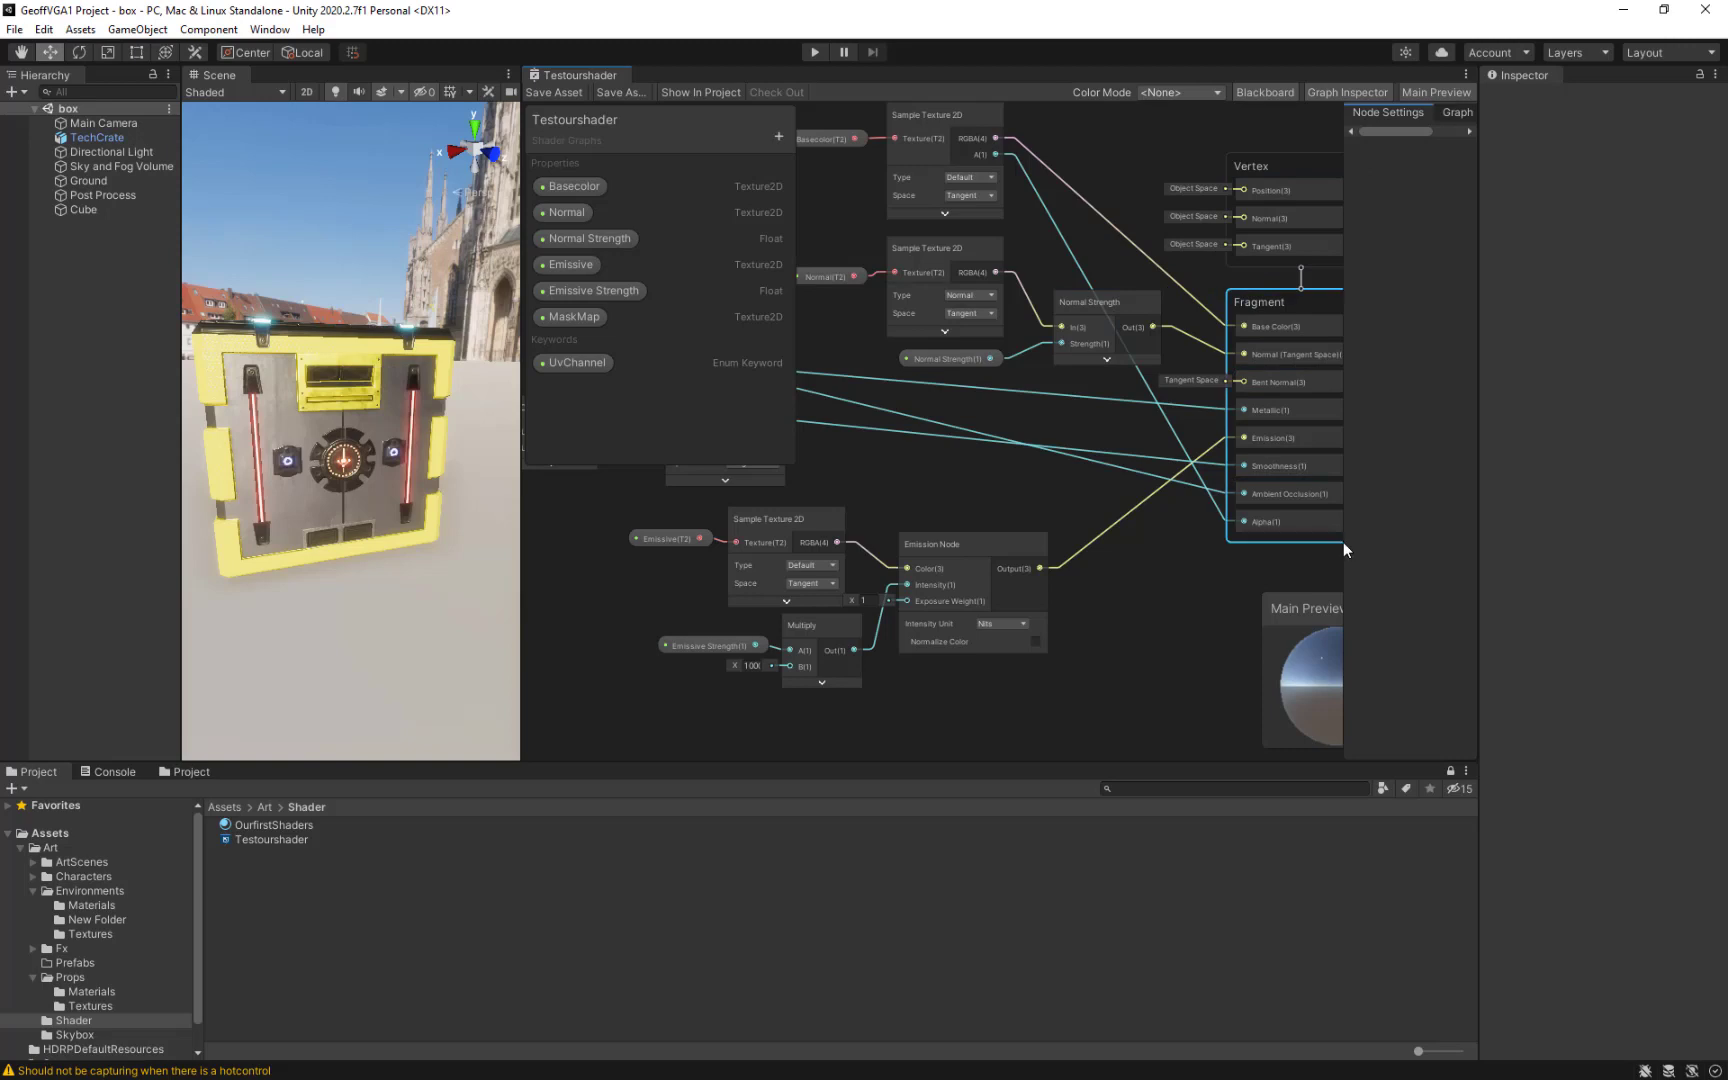
Widen the Graph Inspector and expand the HDRP Surface Option section of the Graph Settings.
left_click_drag(1343, 541, 1197, 541)
middle_click_drag(1064, 491, 765, 500)
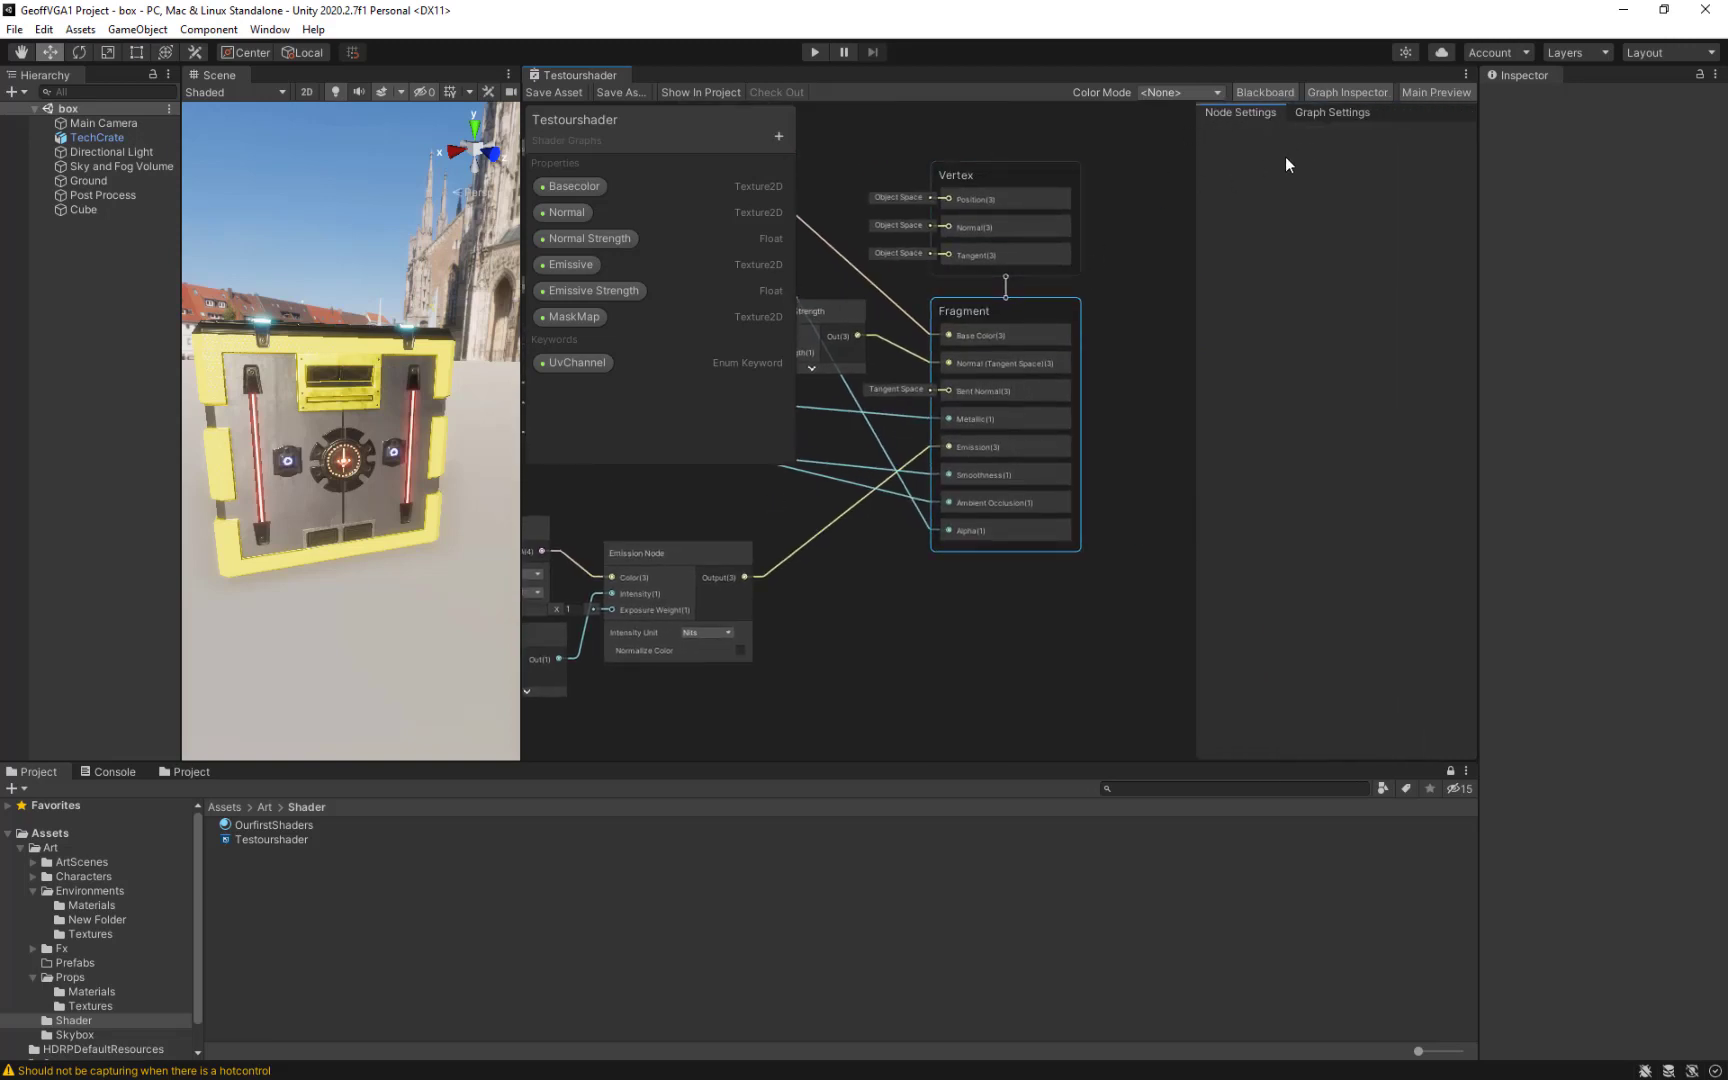
left_click(1340, 113)
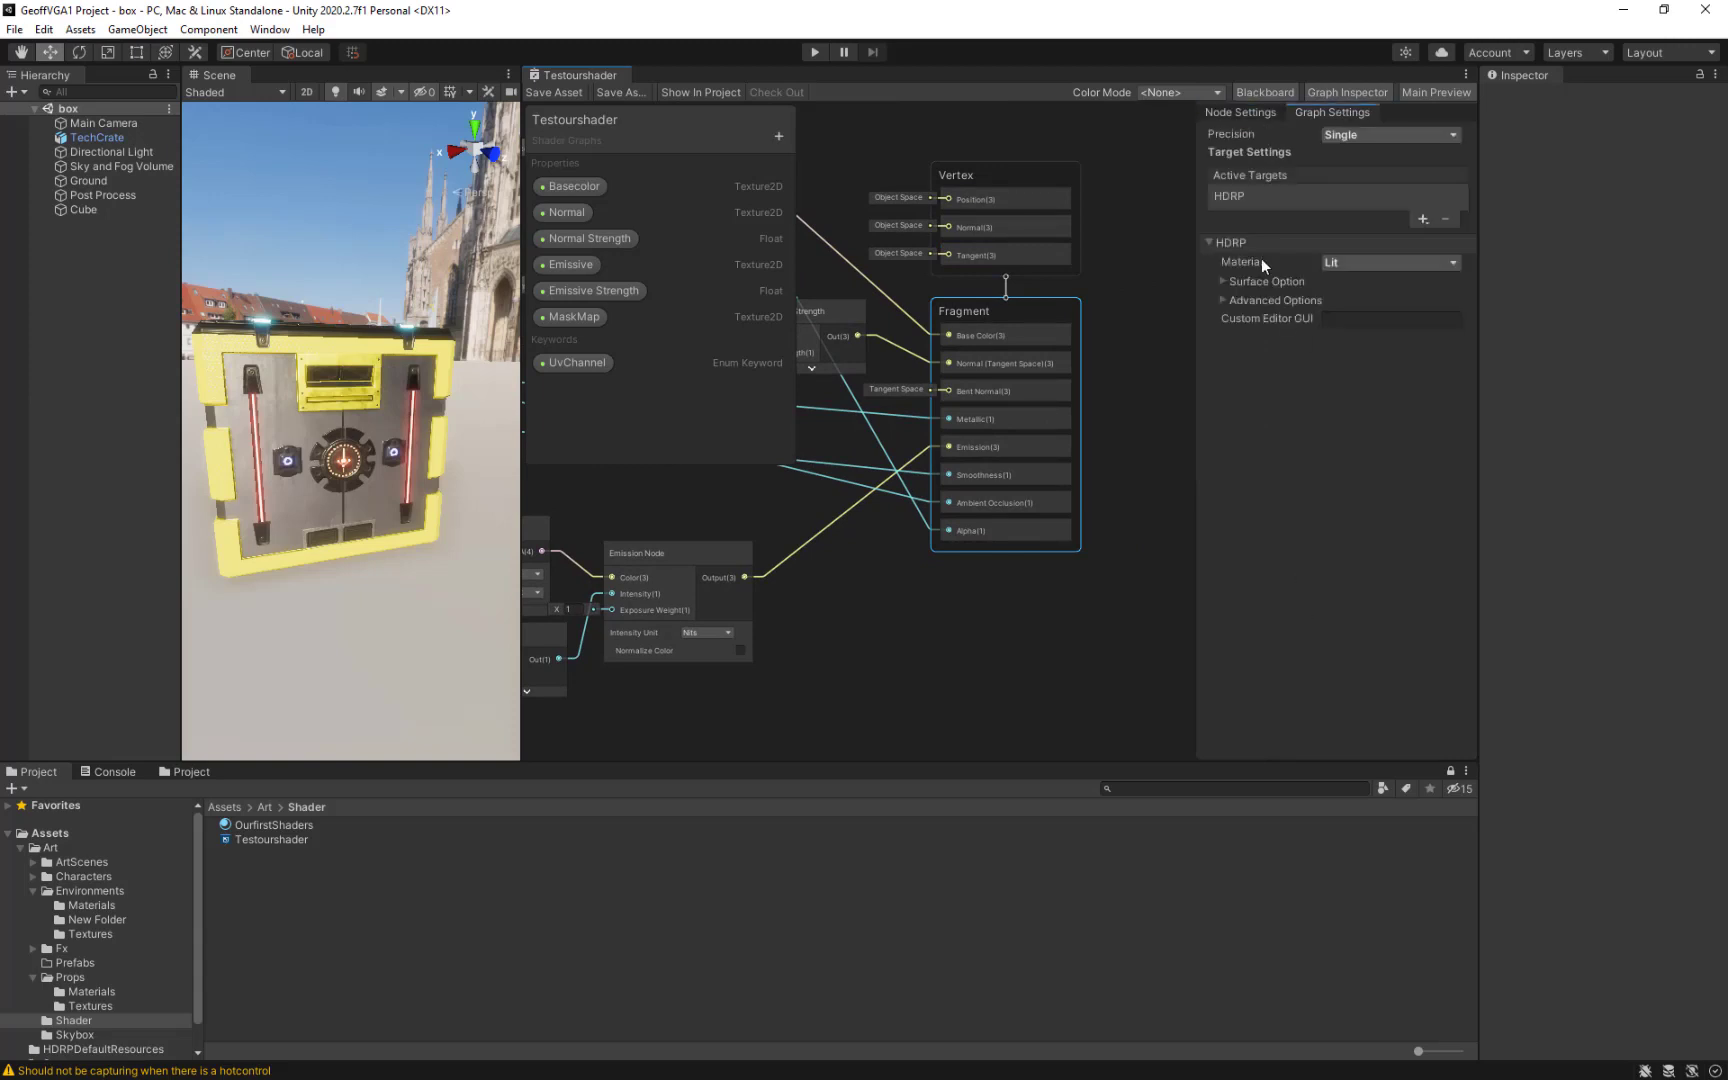
left_click(1224, 281)
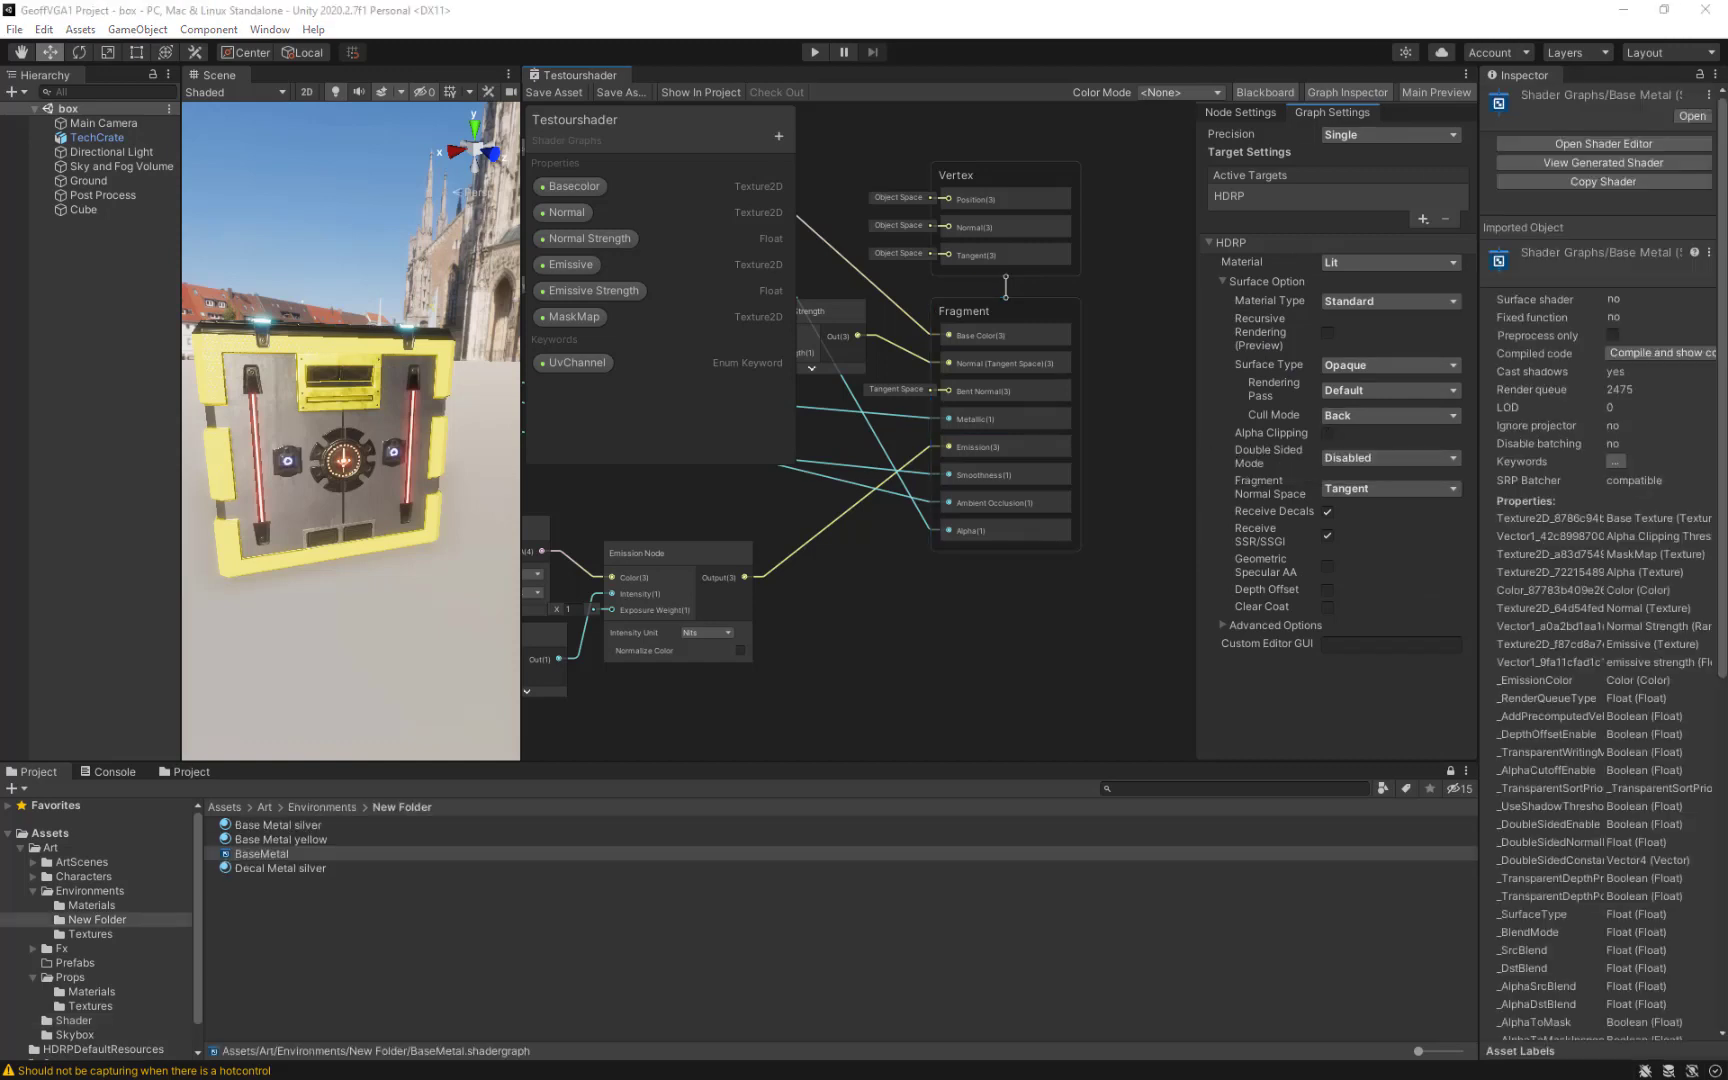
Enable Alpha Clipping in the shader graph's HDRP Surface Option settings.
left_click(1327, 433)
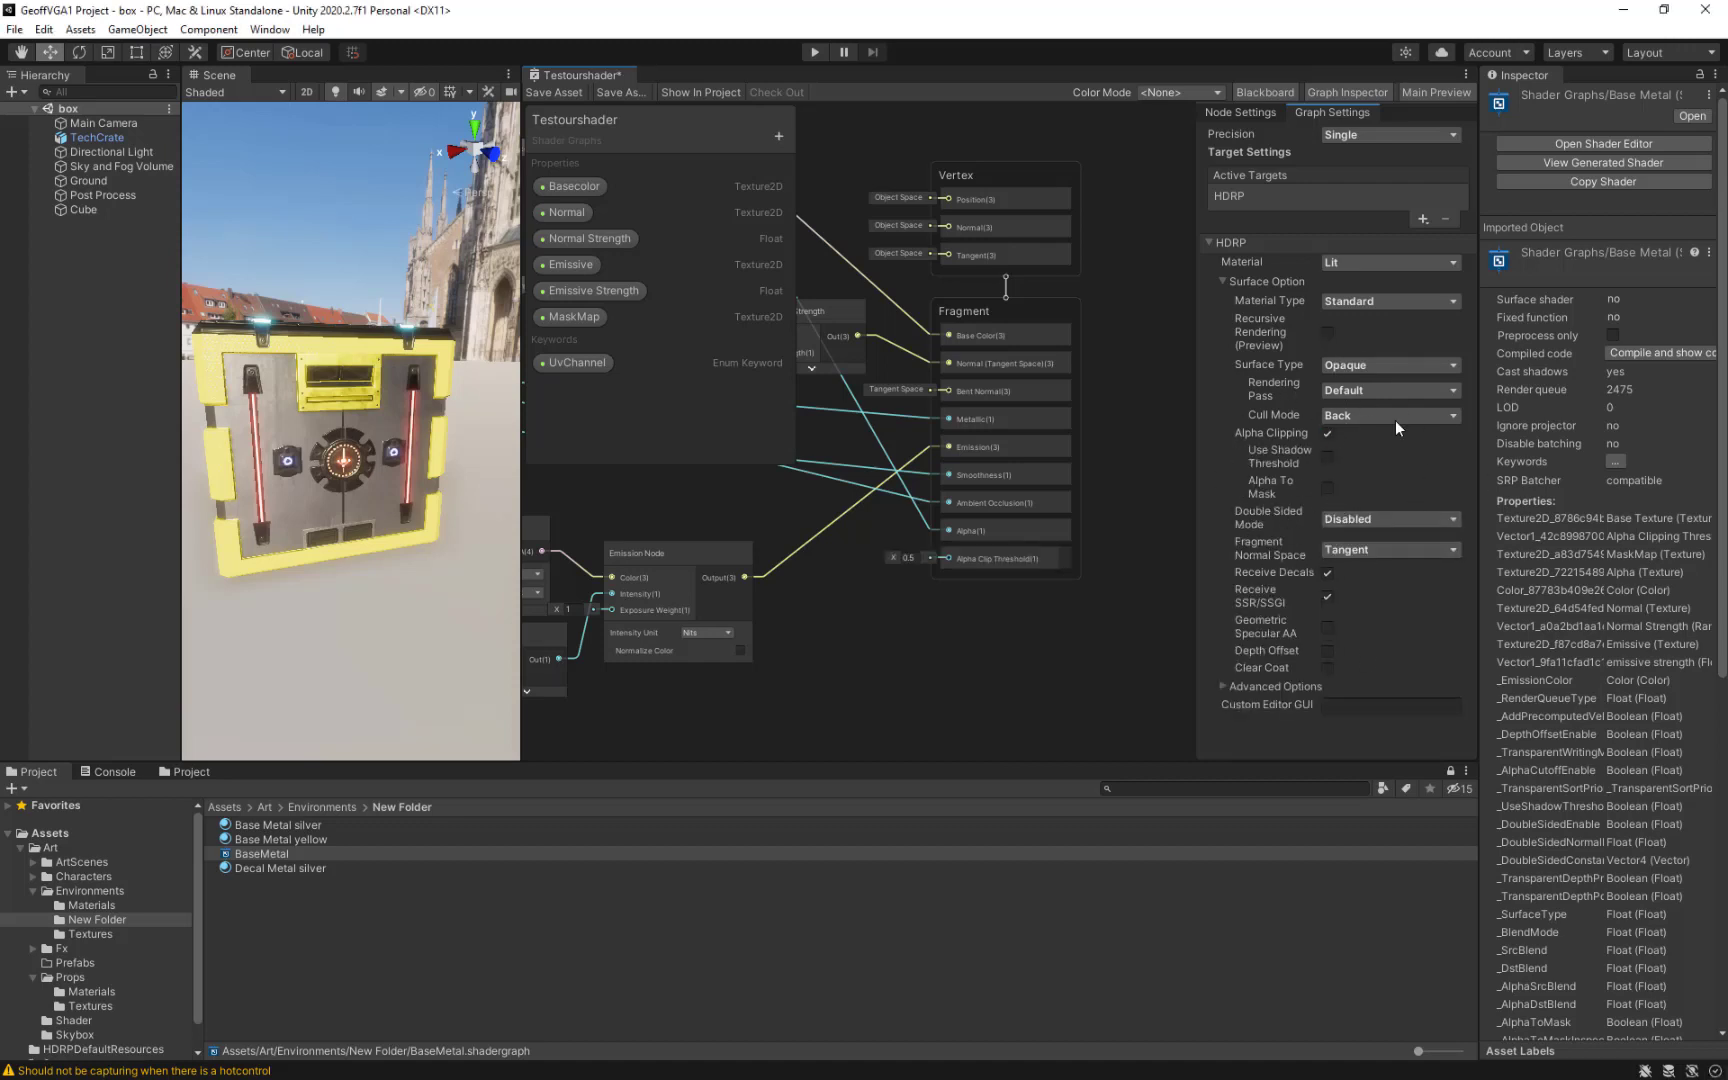
left_click(561, 92)
Turn on Alpha Clipping for the OurfirstShaders material in the Shader folder and inspect the cube that uses it.
left_click(68, 978)
left_click(78, 1022)
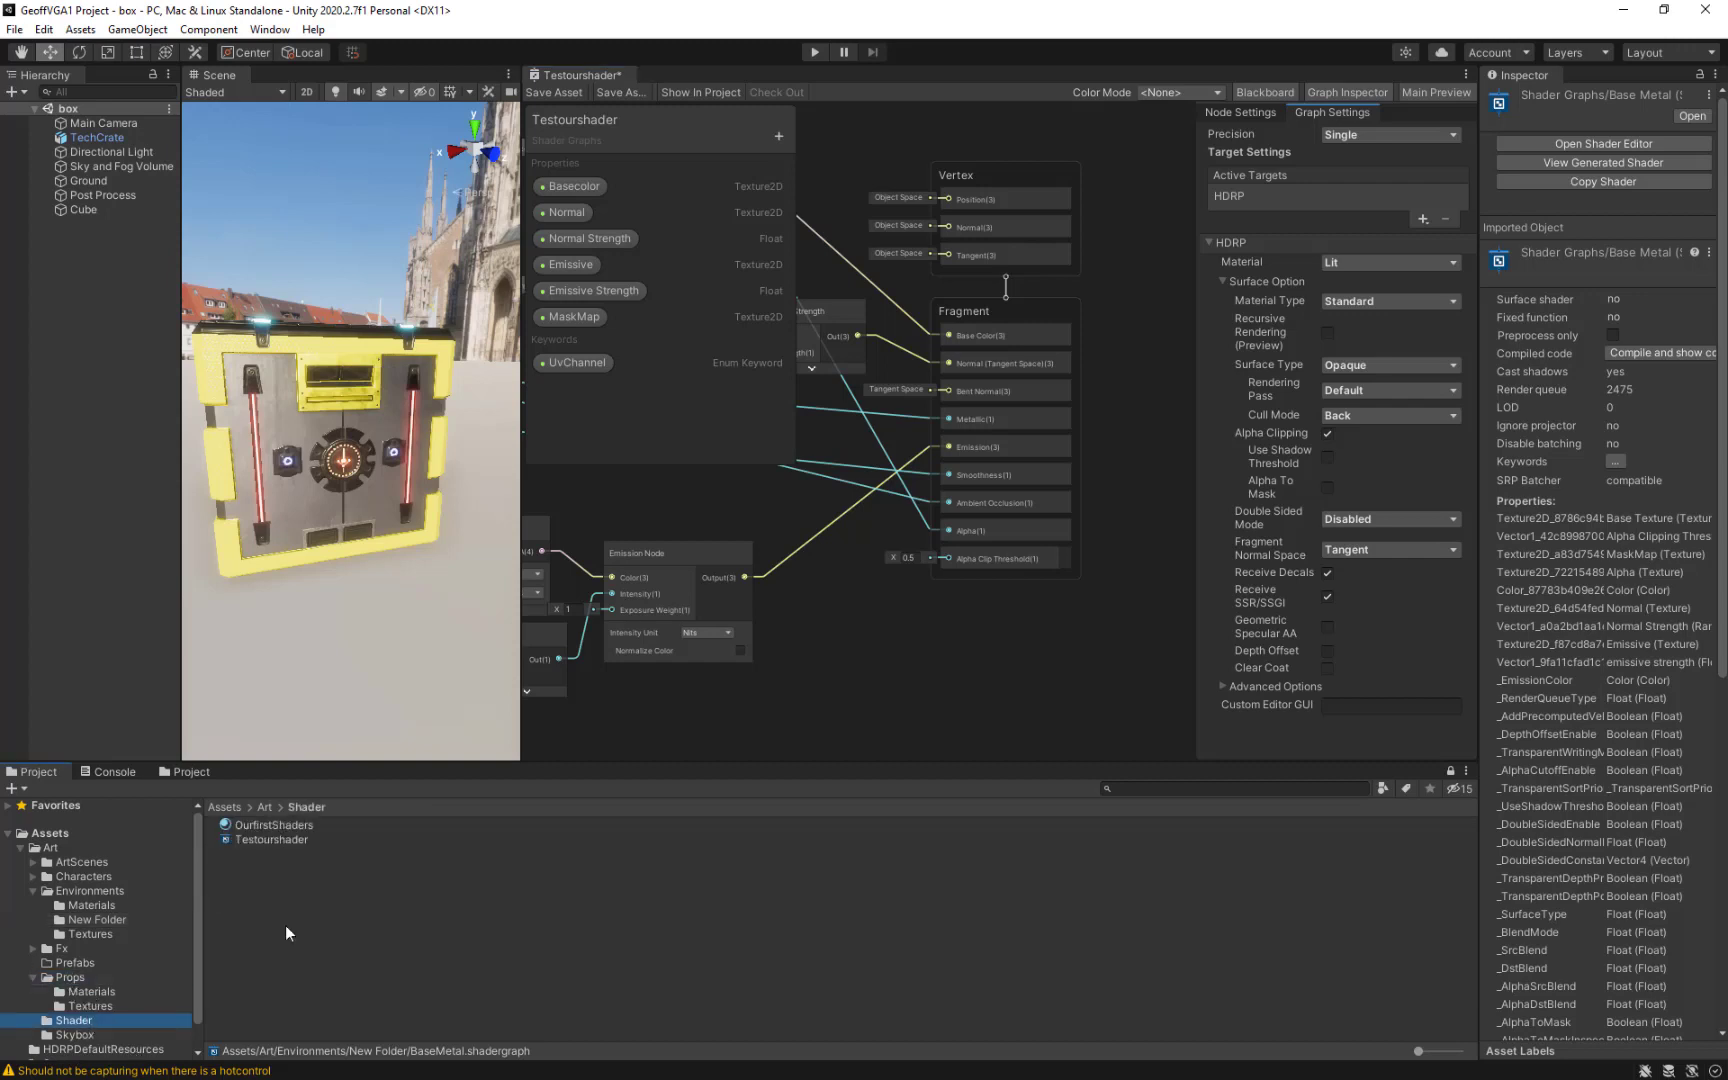
left_click(274, 826)
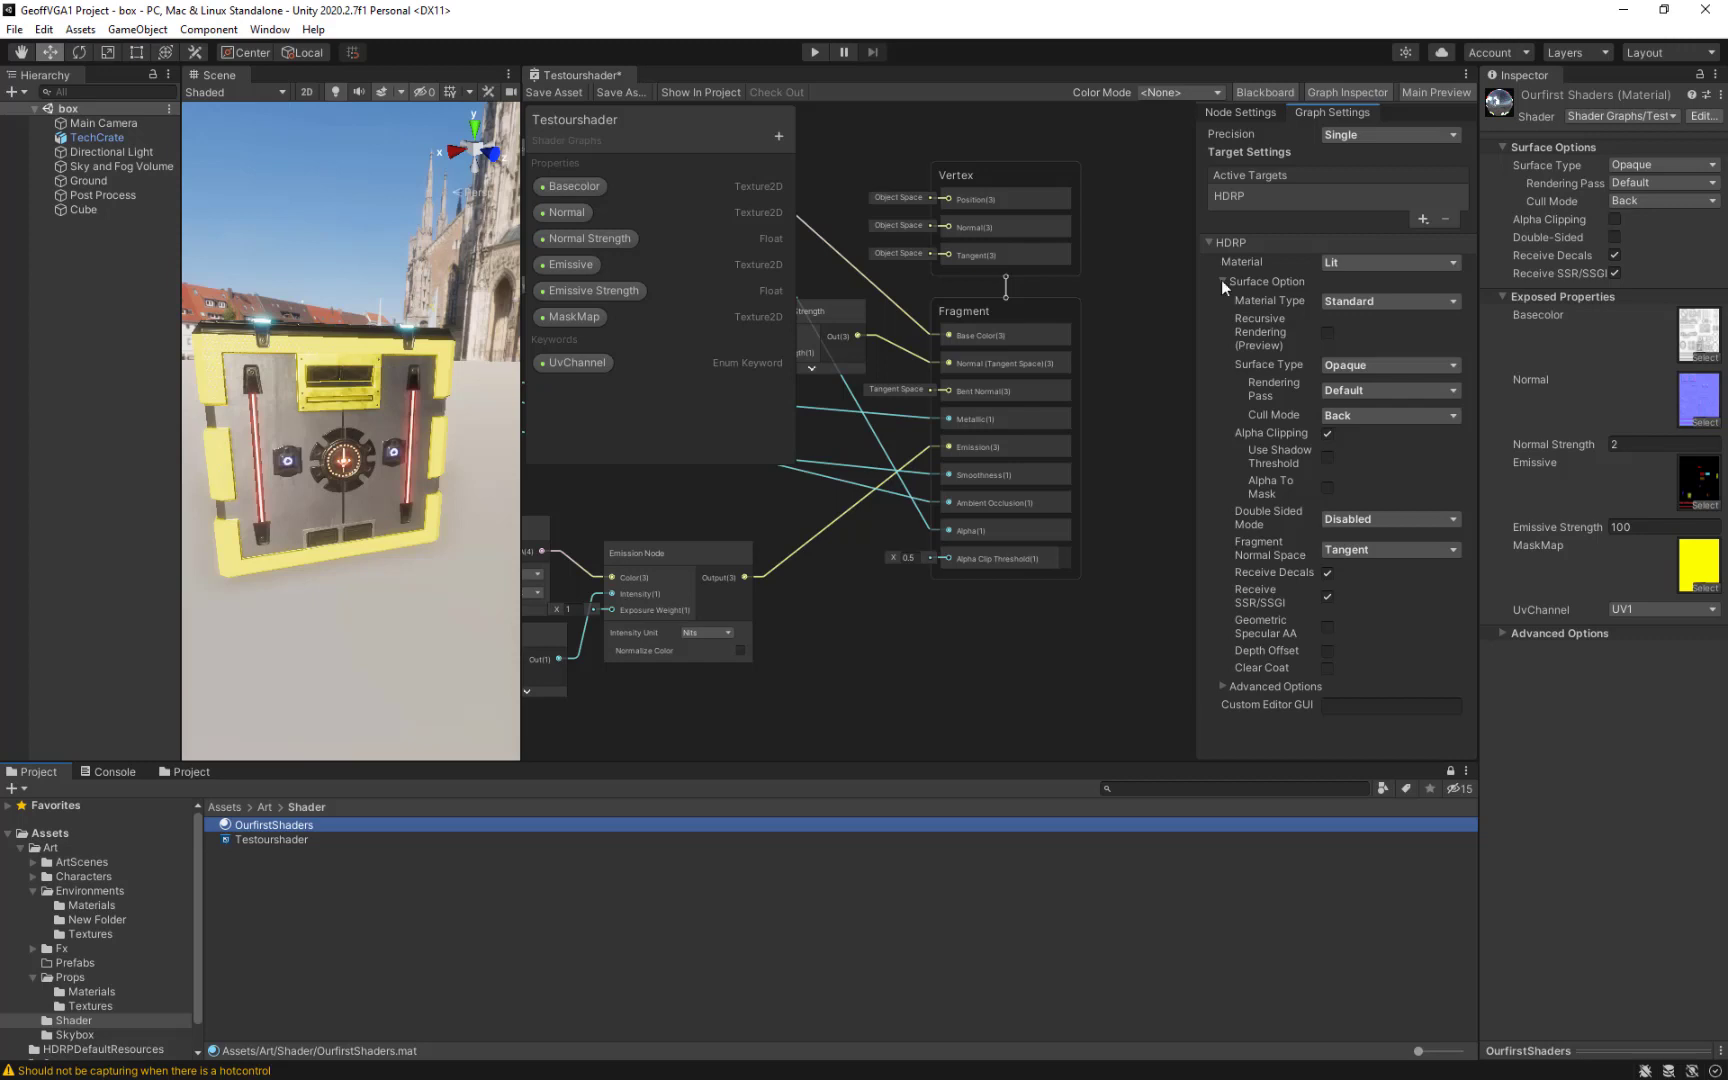
scroll(400, 398, "down", 5)
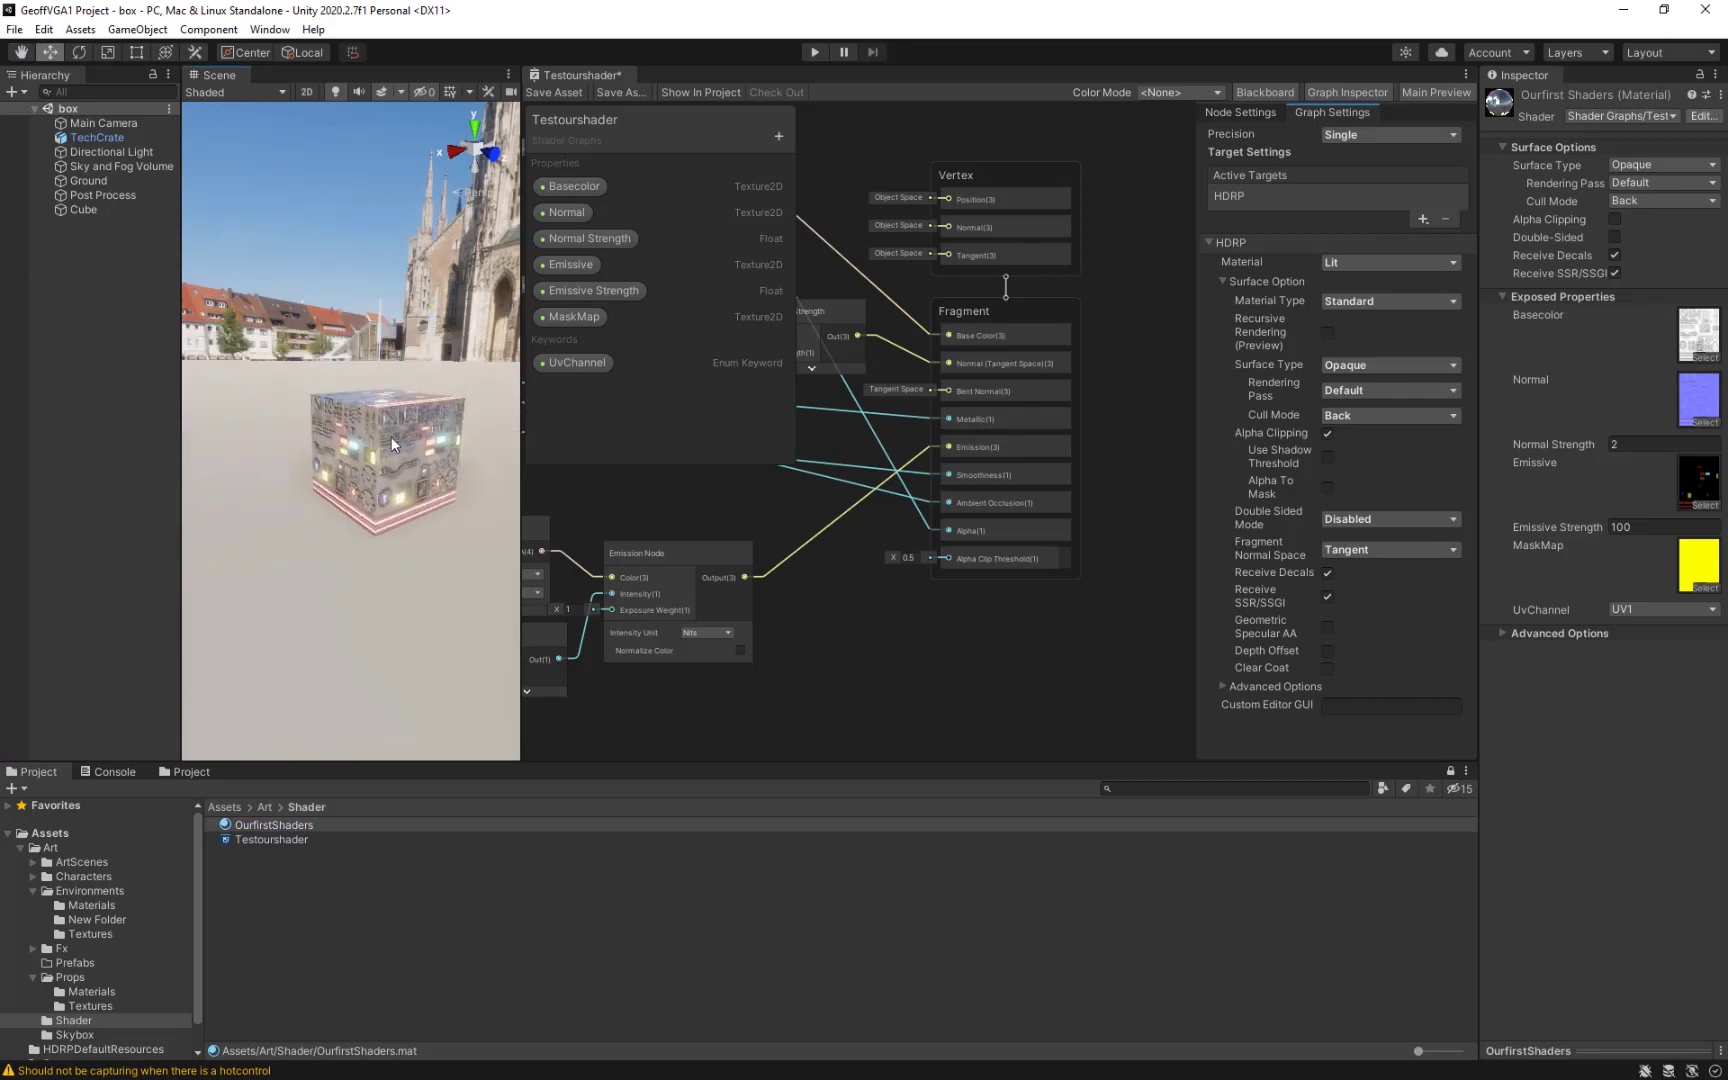
scroll(392, 445, "up", 6)
scroll(392, 445, "down", 3)
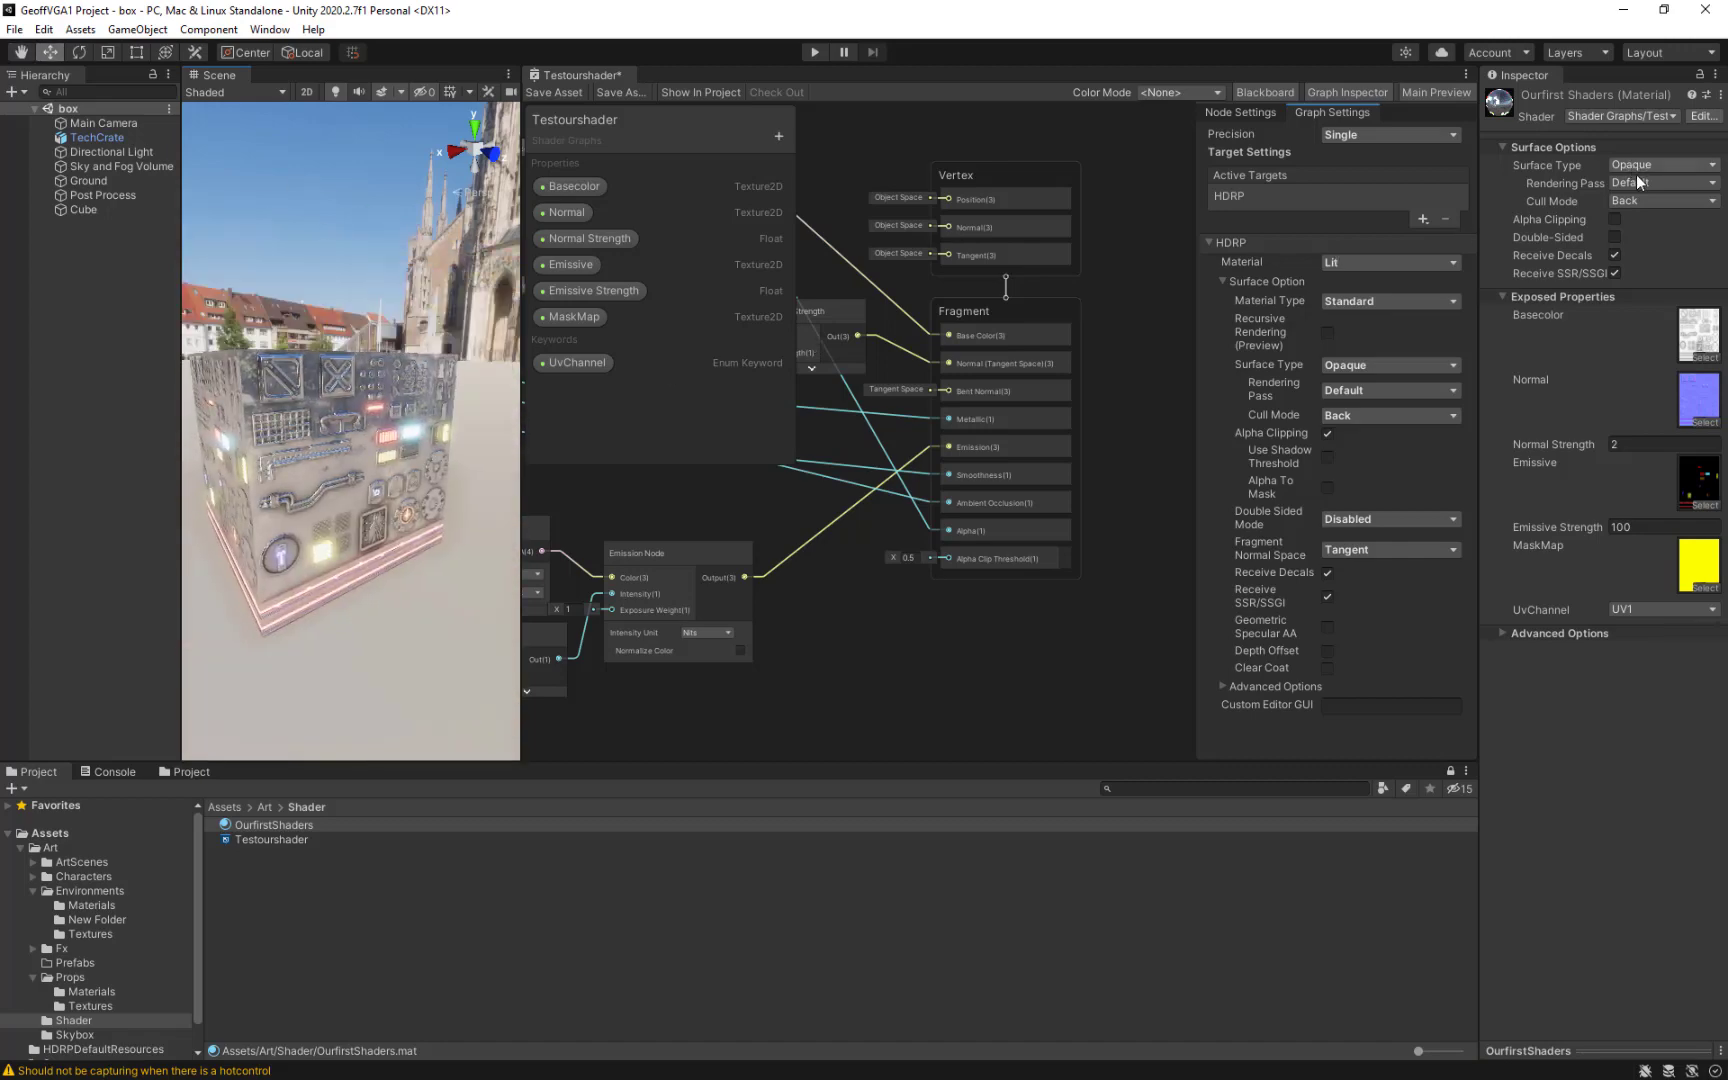
middle_click_drag(364, 495, 342, 472)
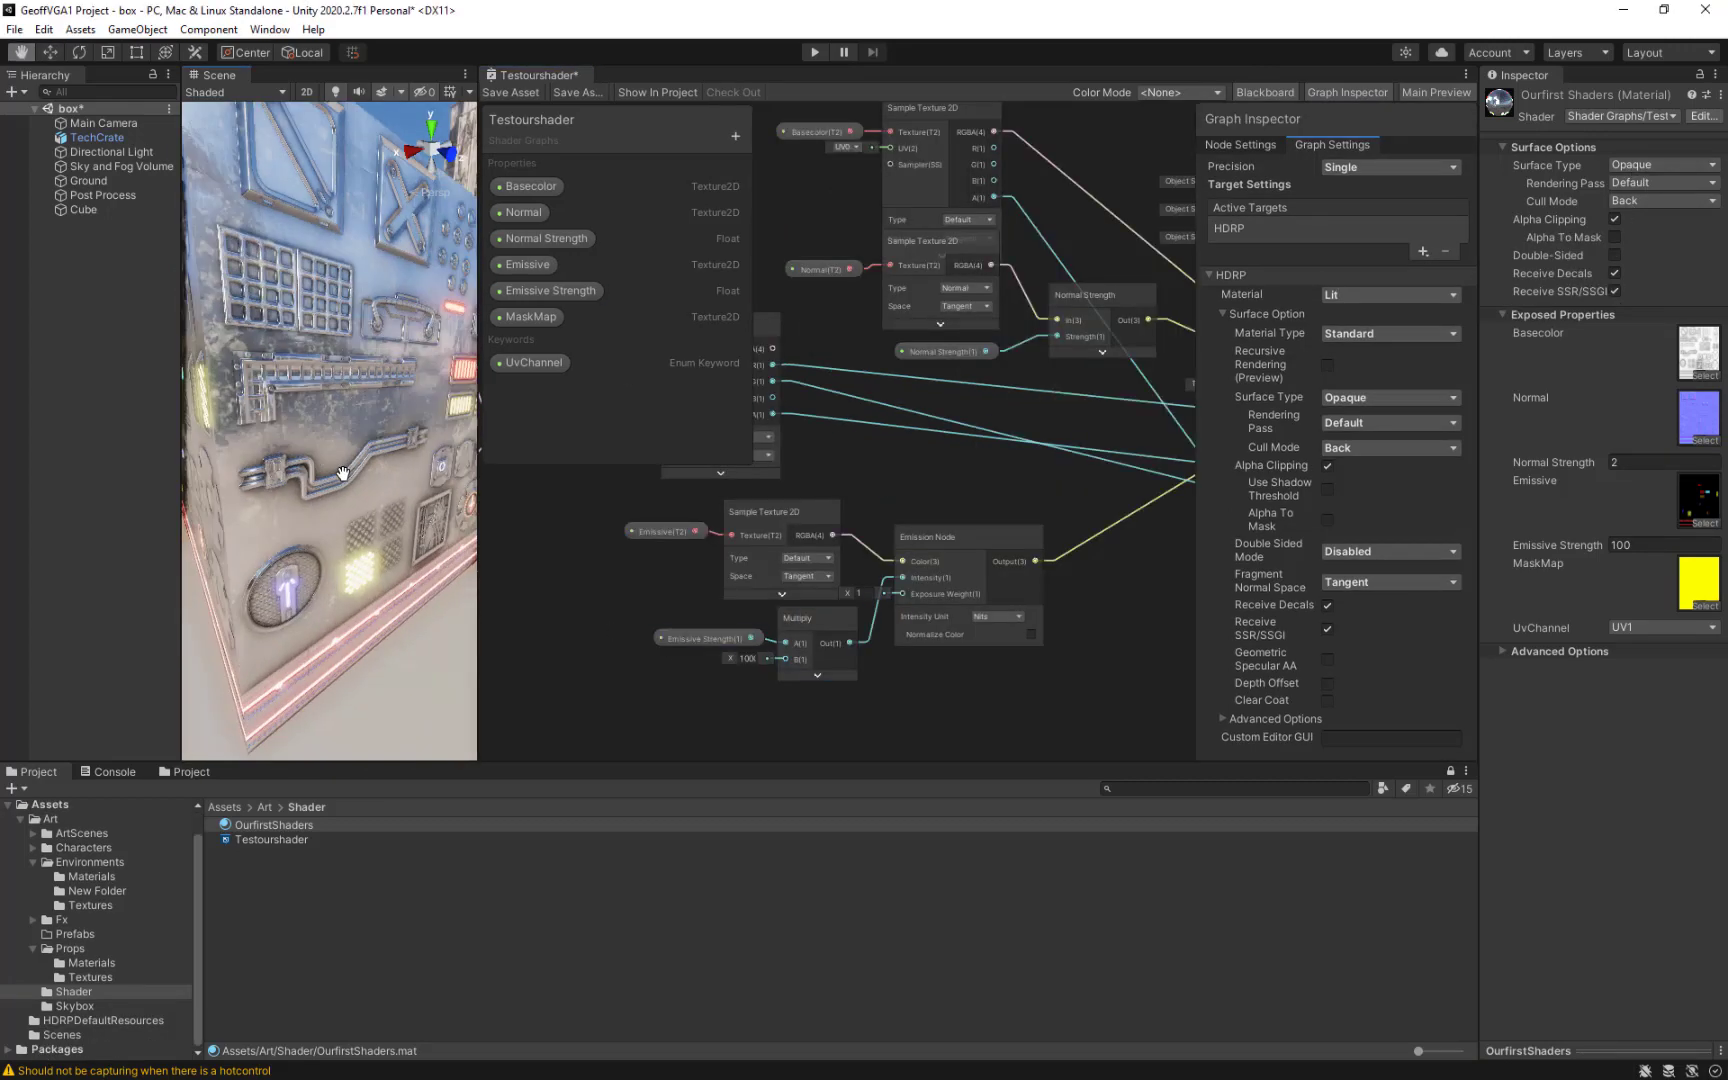
scroll(342, 472, "down", 5)
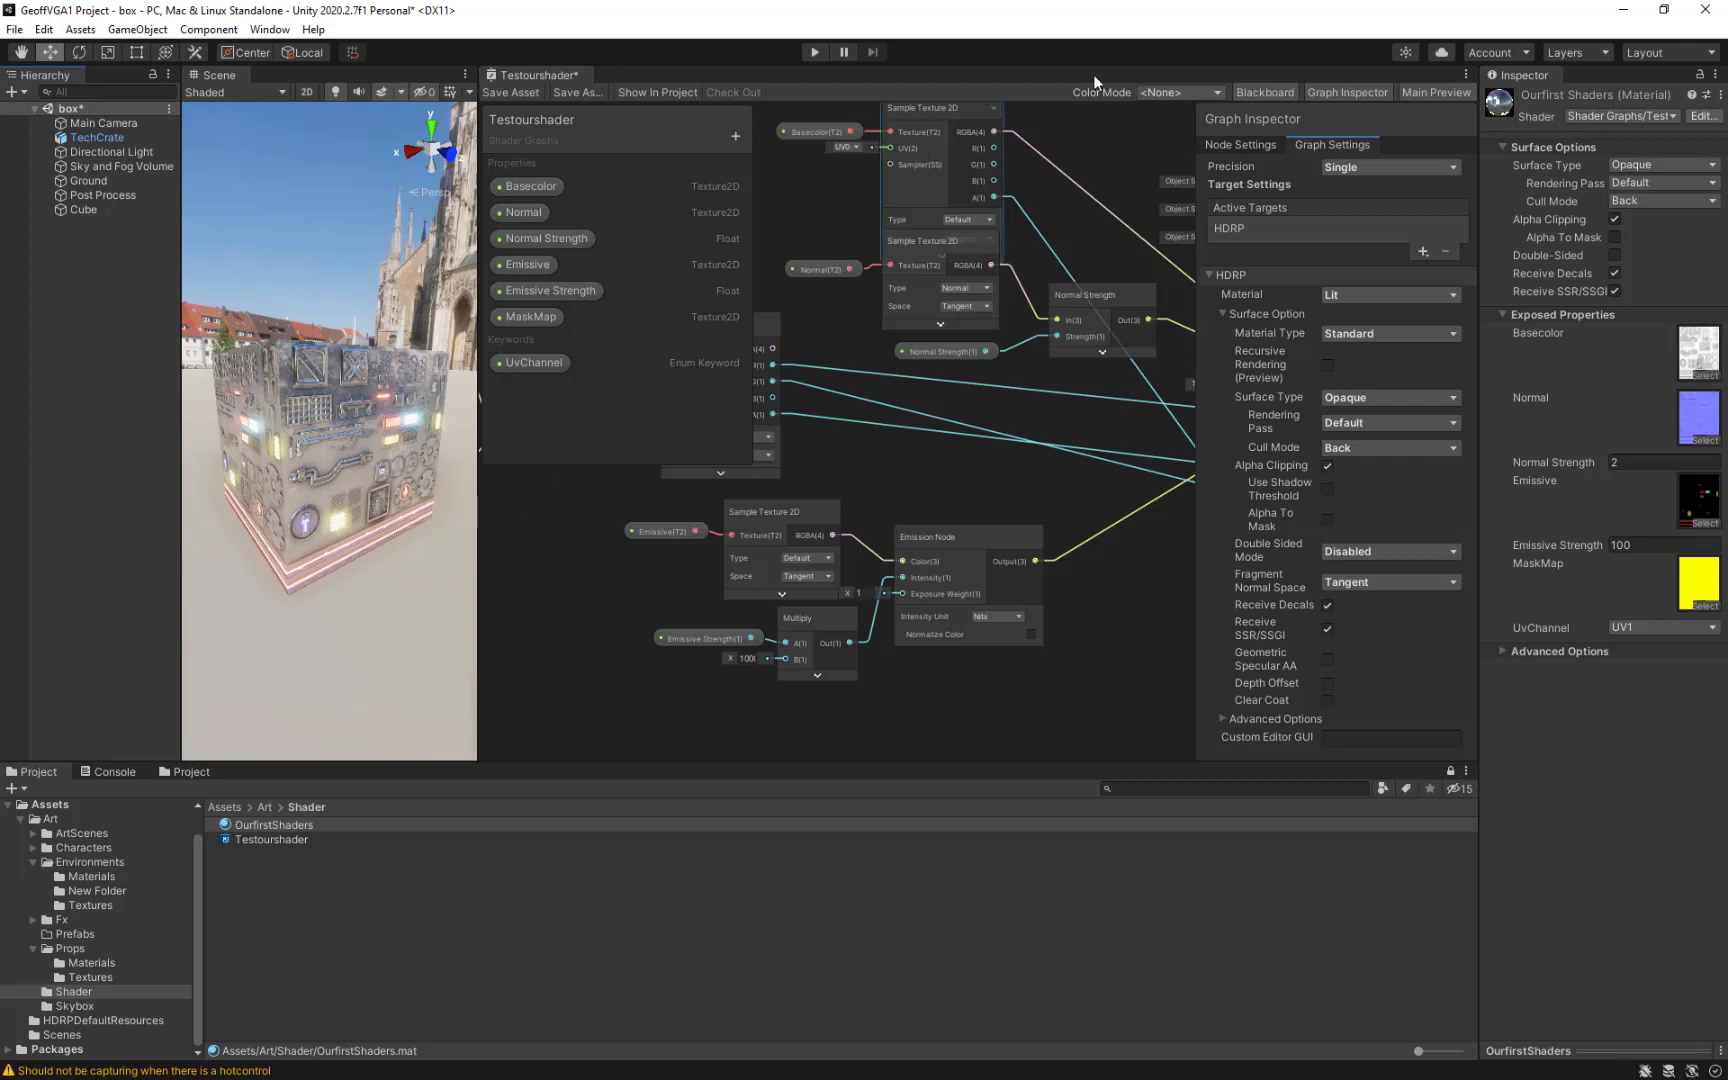
Hide the Blackboard and move the Basecolor Sample Texture 2D node up, clear of the Normal one.
left_click(1264, 88)
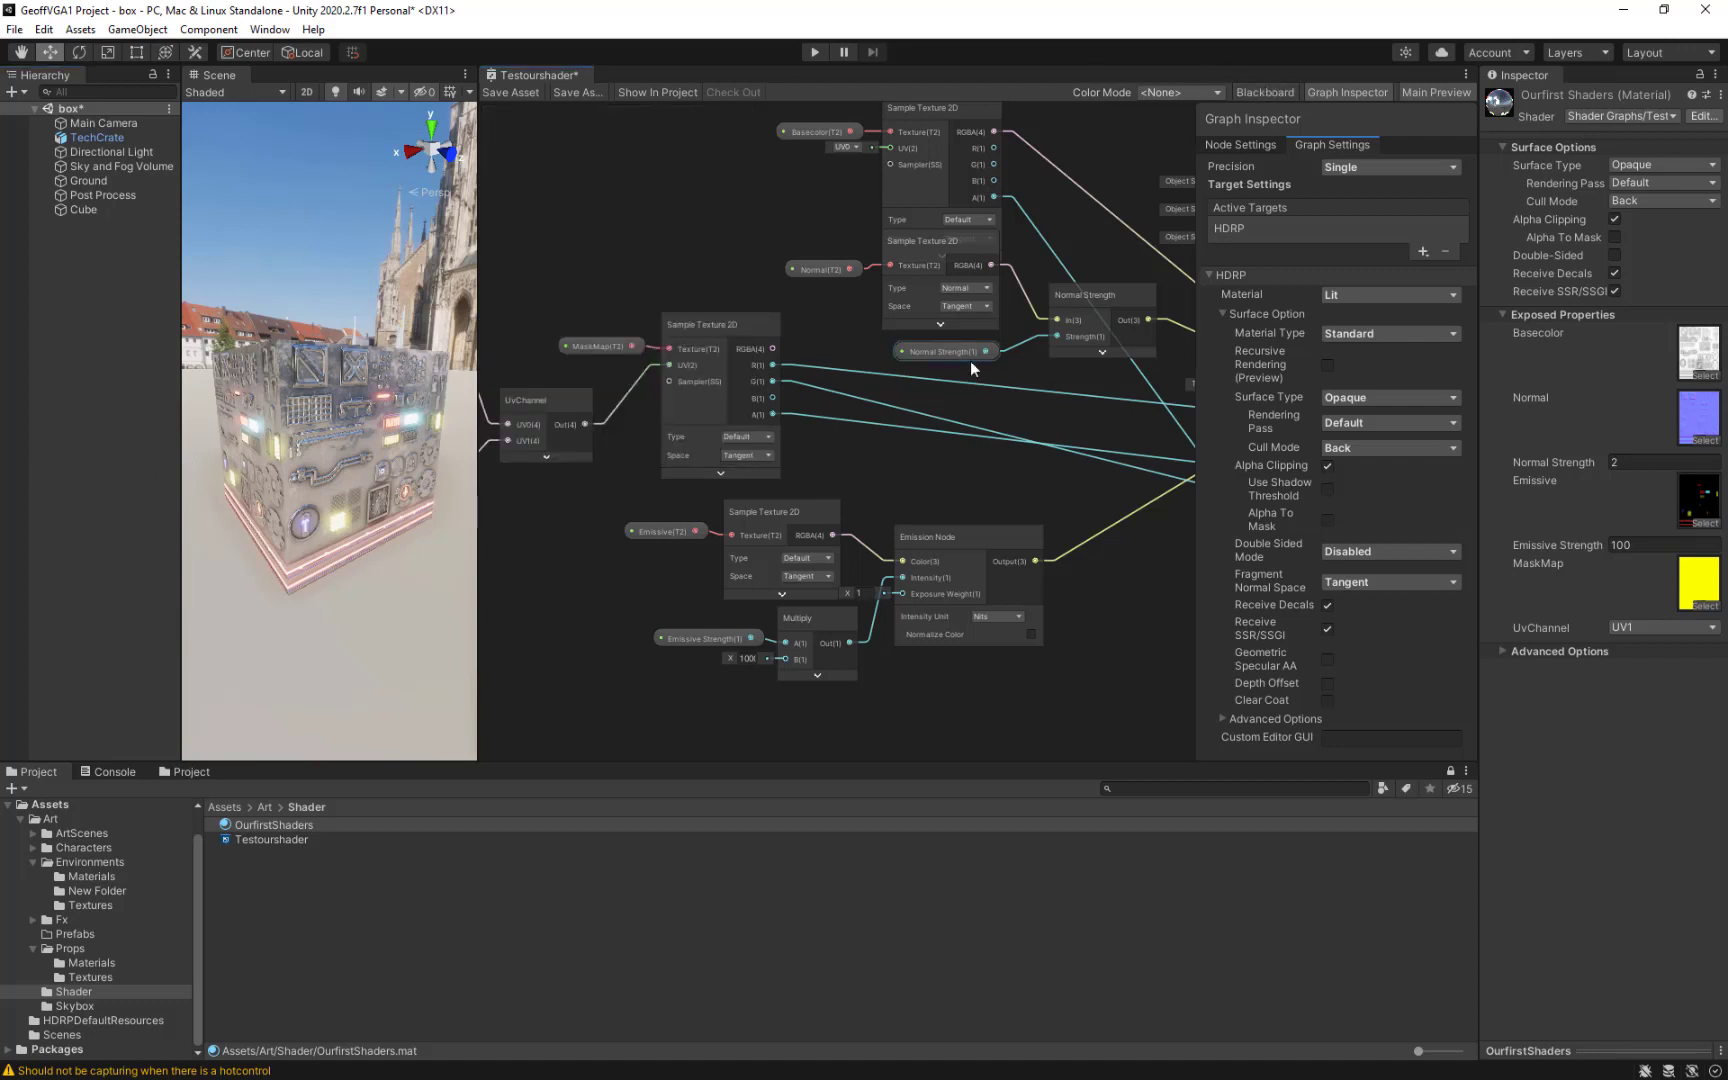
middle_click_drag(971, 360, 693, 397)
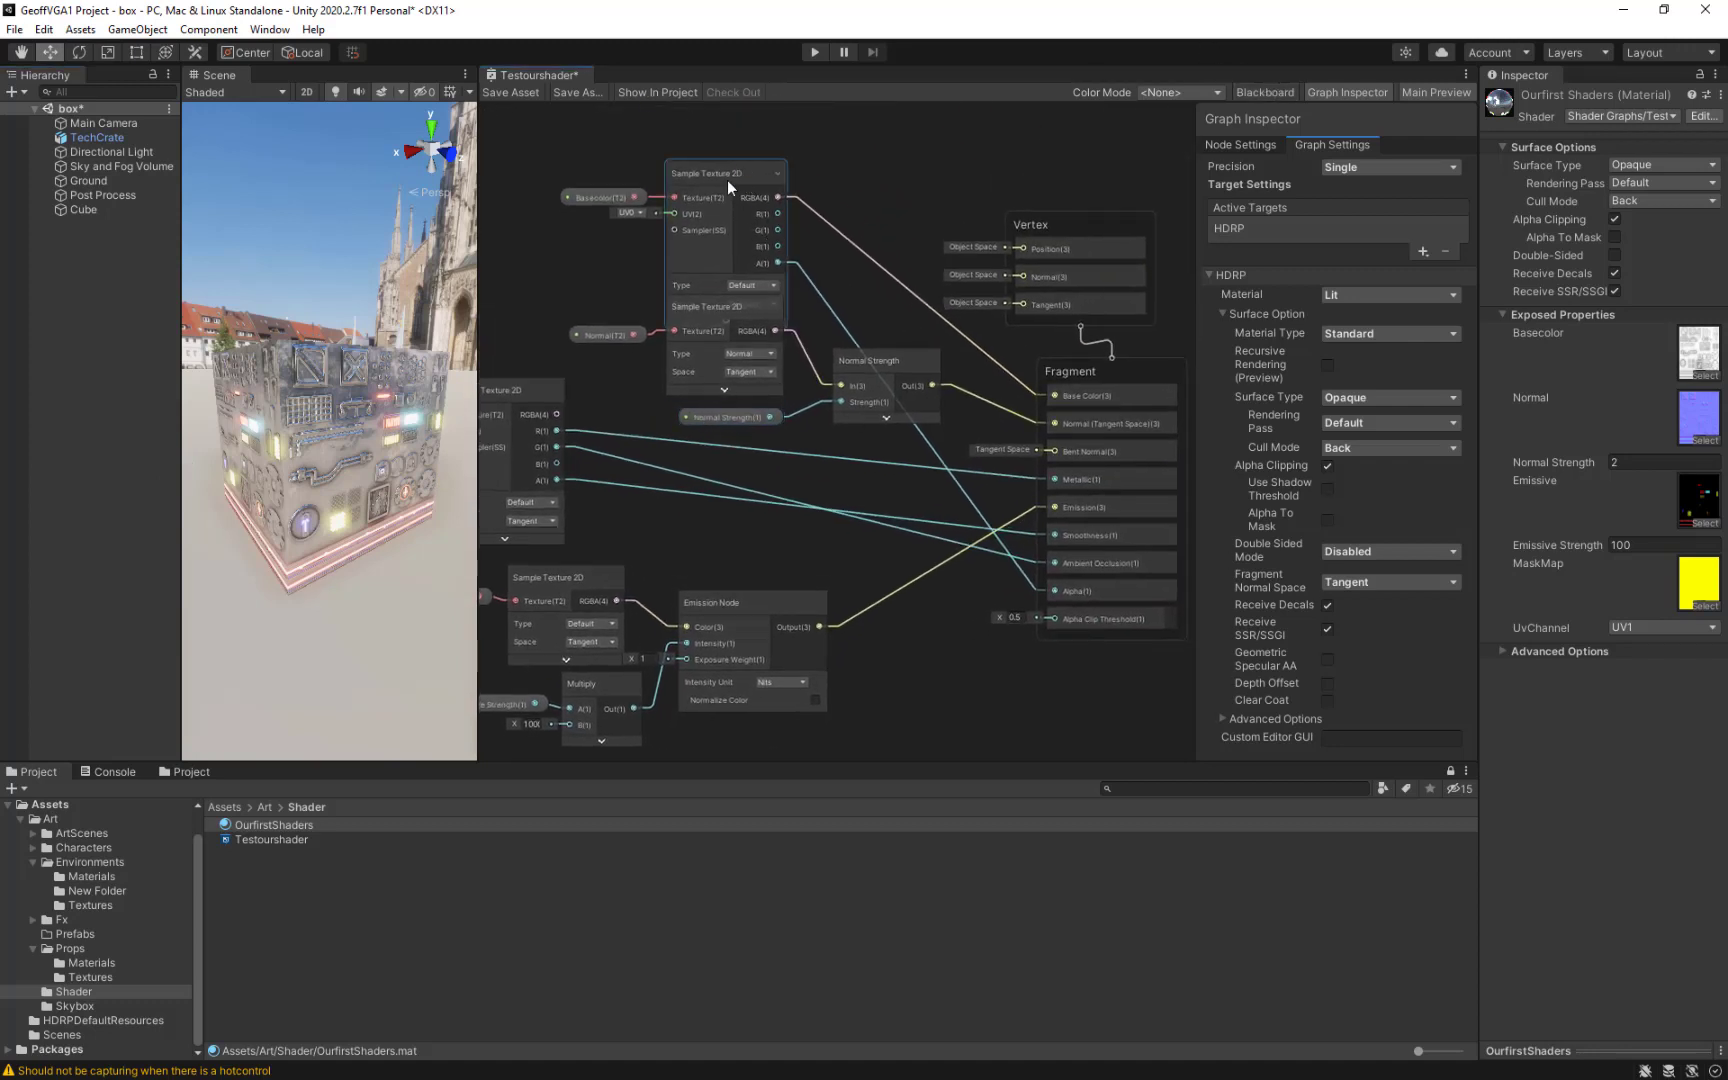
left_click_drag(728, 180, 742, 261)
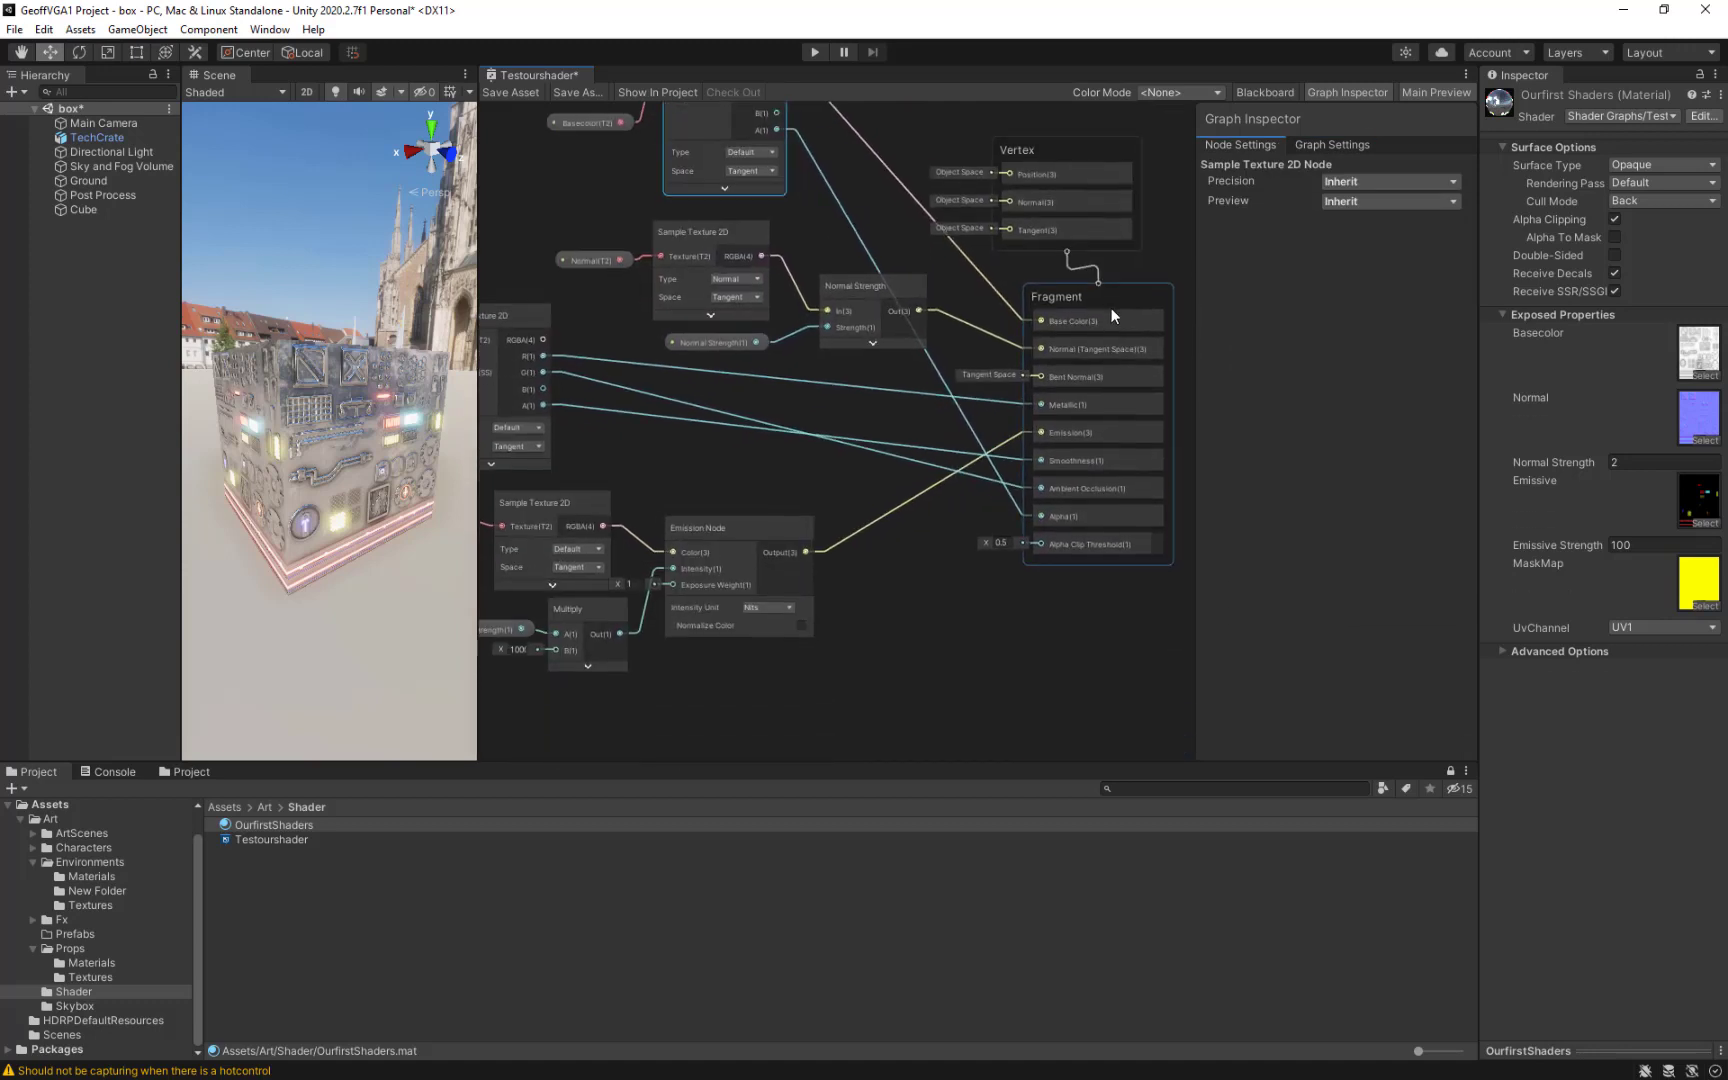
mouse_move(936, 460)
middle_mouse_down()
mouse_move(923, 418)
mouse_move(942, 423)
middle_mouse_up()
left_click(942, 423)
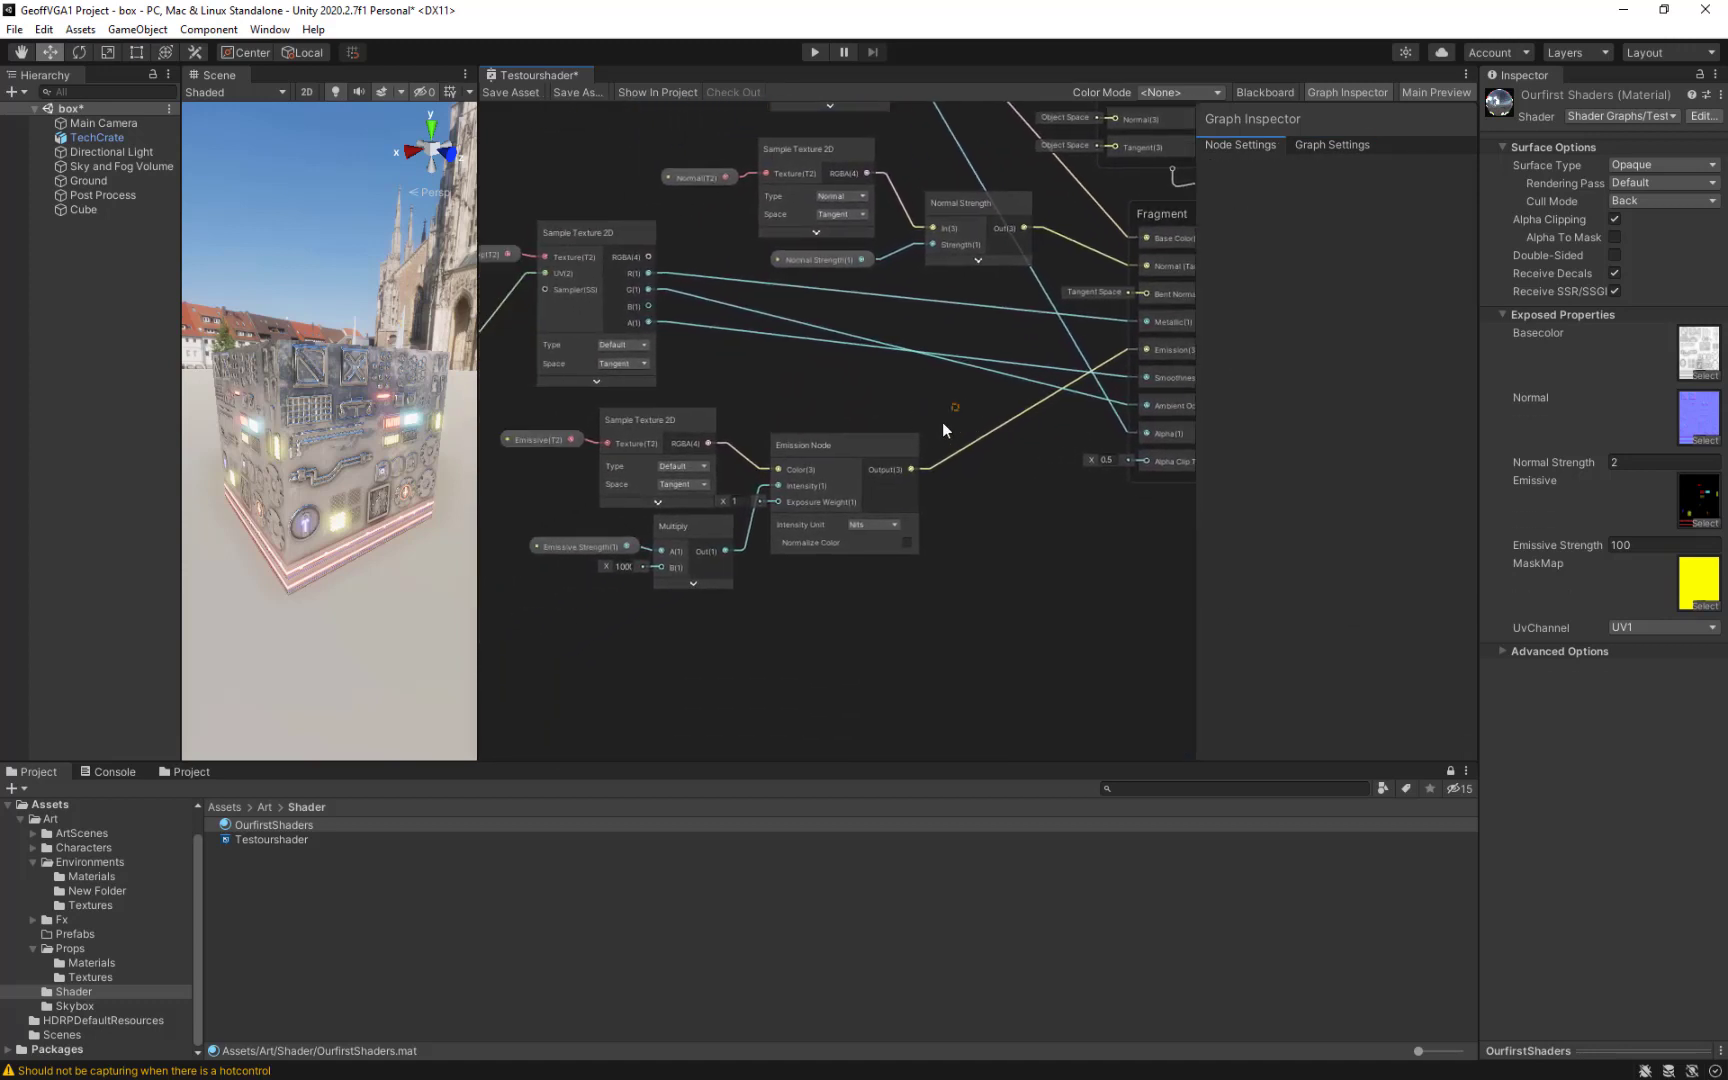
Move the group of emissive nodes, from the Emissive properties to the Emission Node, closer to the Fragment block.
left_click_drag(464, 612, 470, 616)
left_click_drag(652, 441, 706, 404)
middle_click_drag(948, 479, 742, 575)
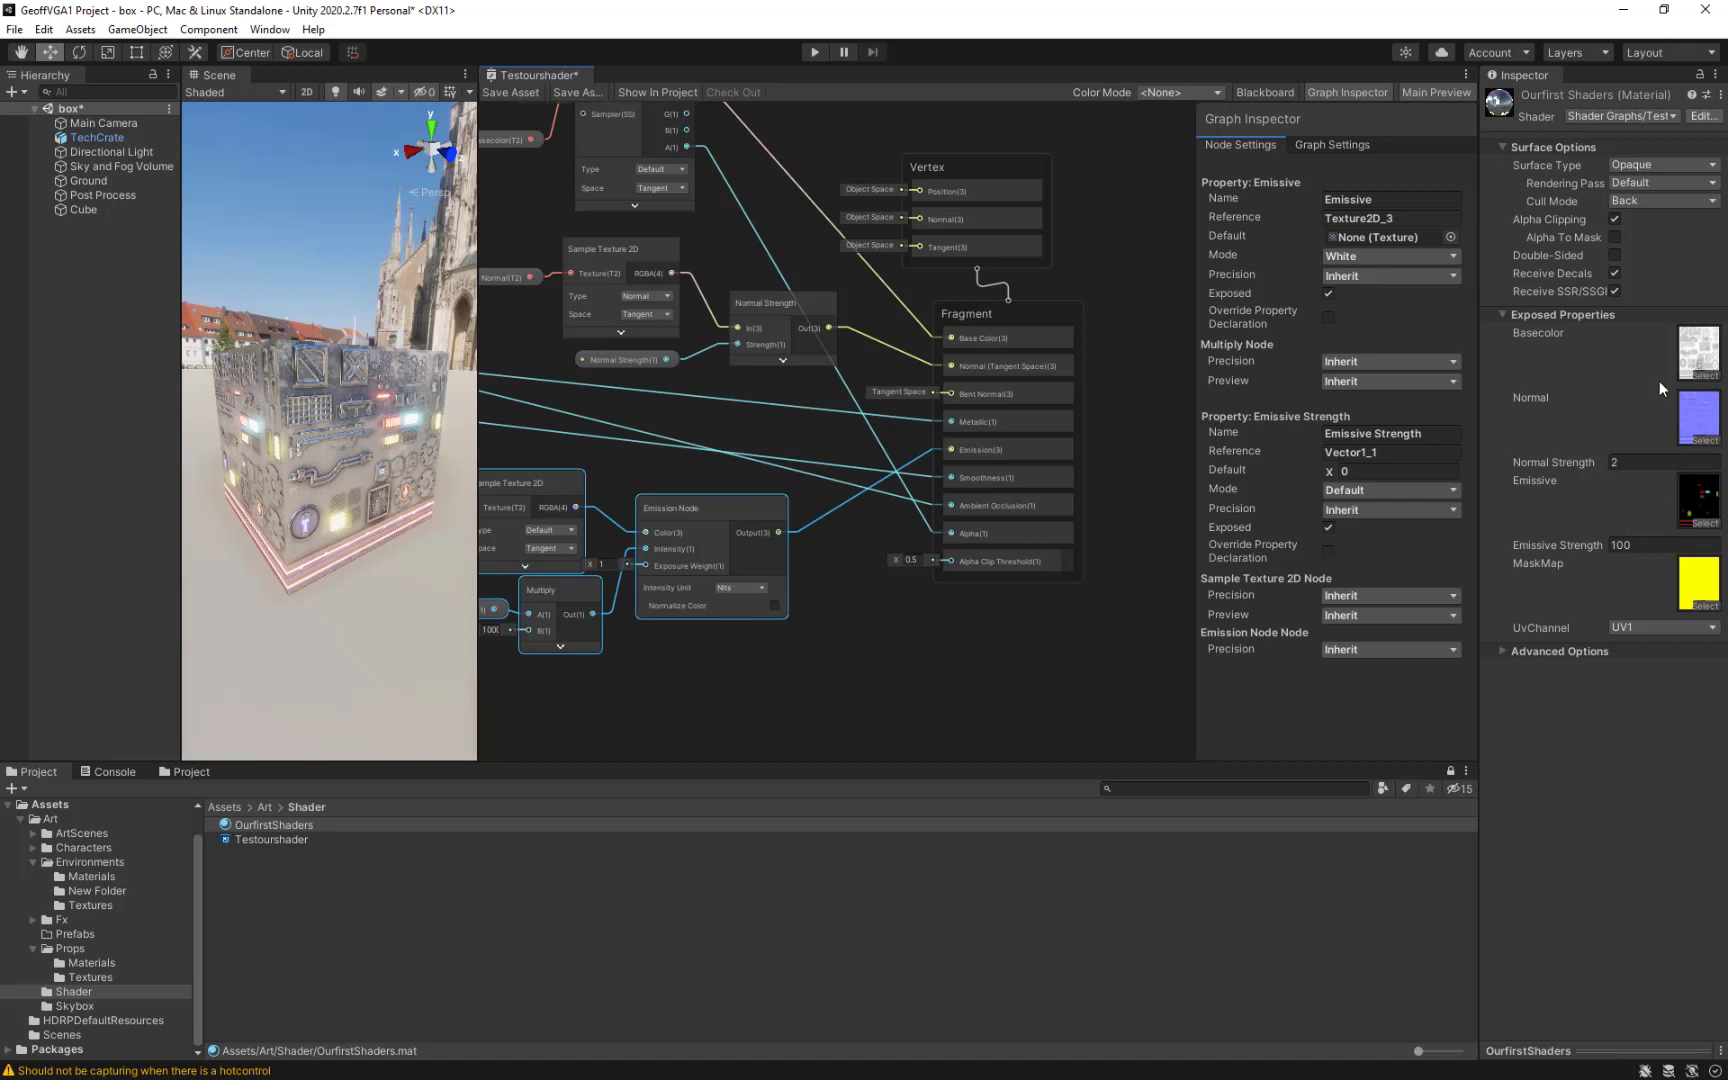
Remove the connection between the Basecolor sampler's A output and the Fragment block's Alpha input.
left_click(925, 517)
middle_click_drag(986, 626, 1075, 639)
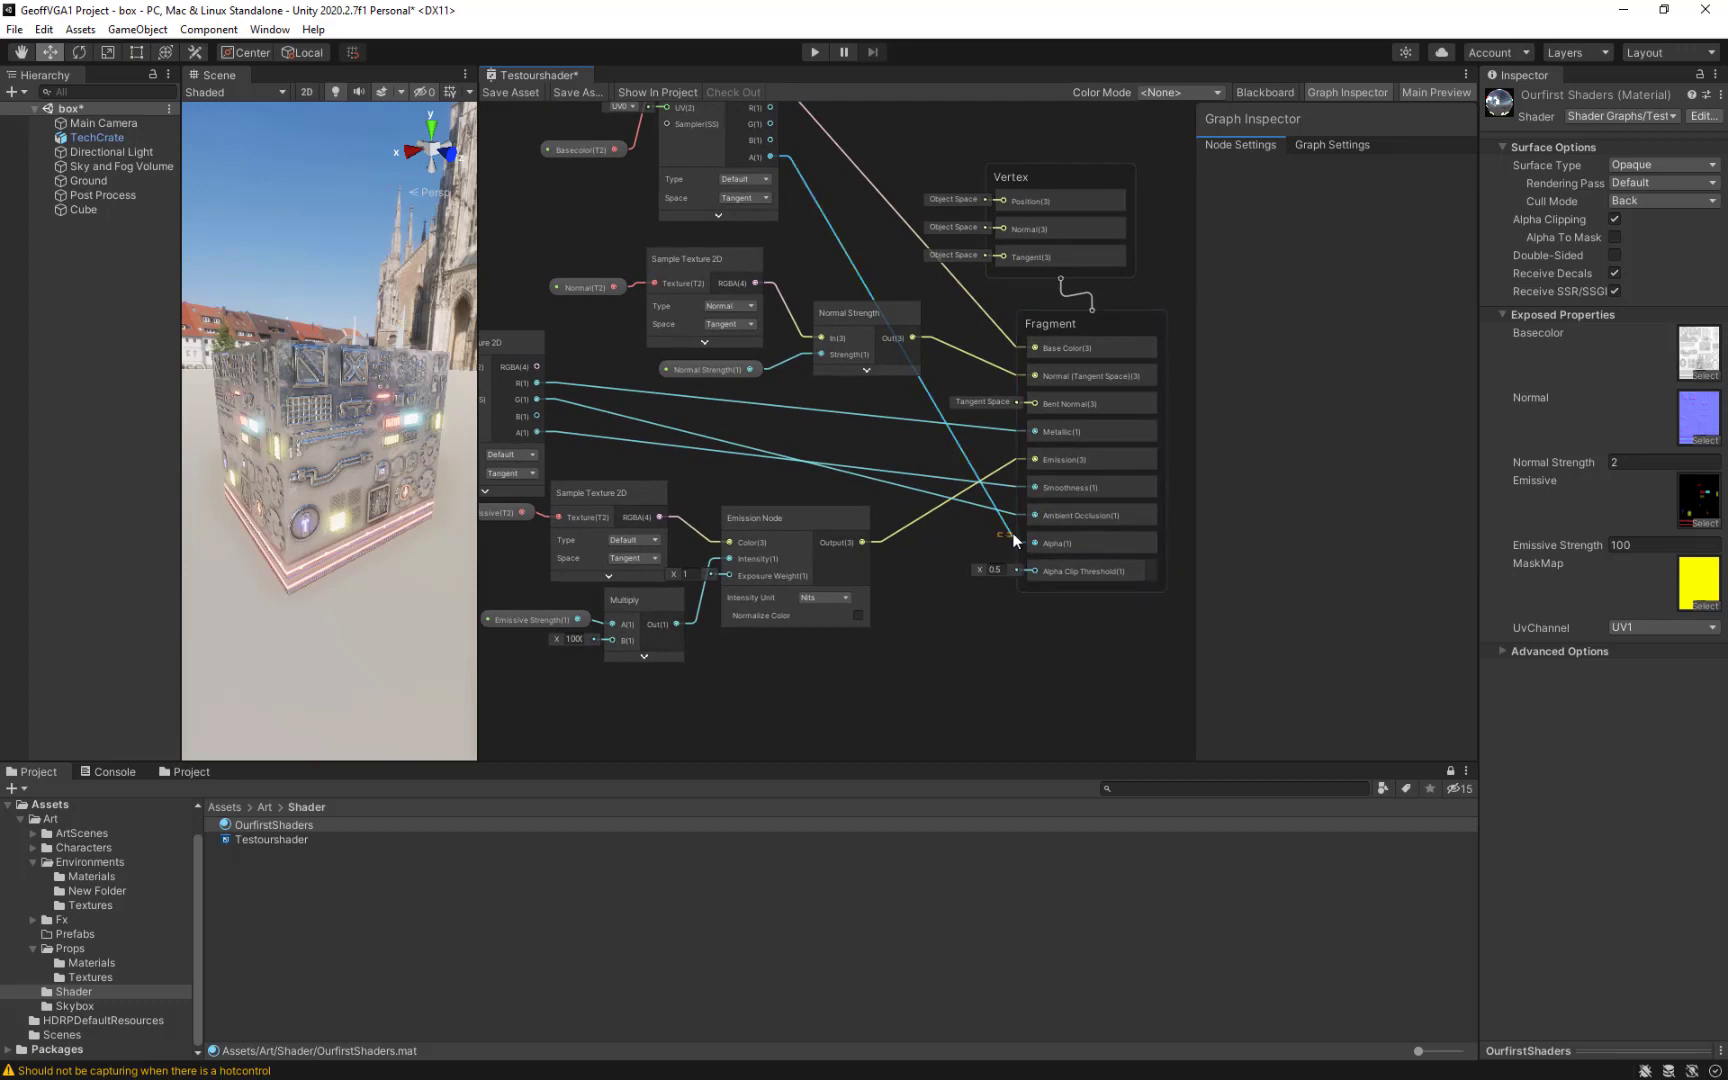
key("Delete")
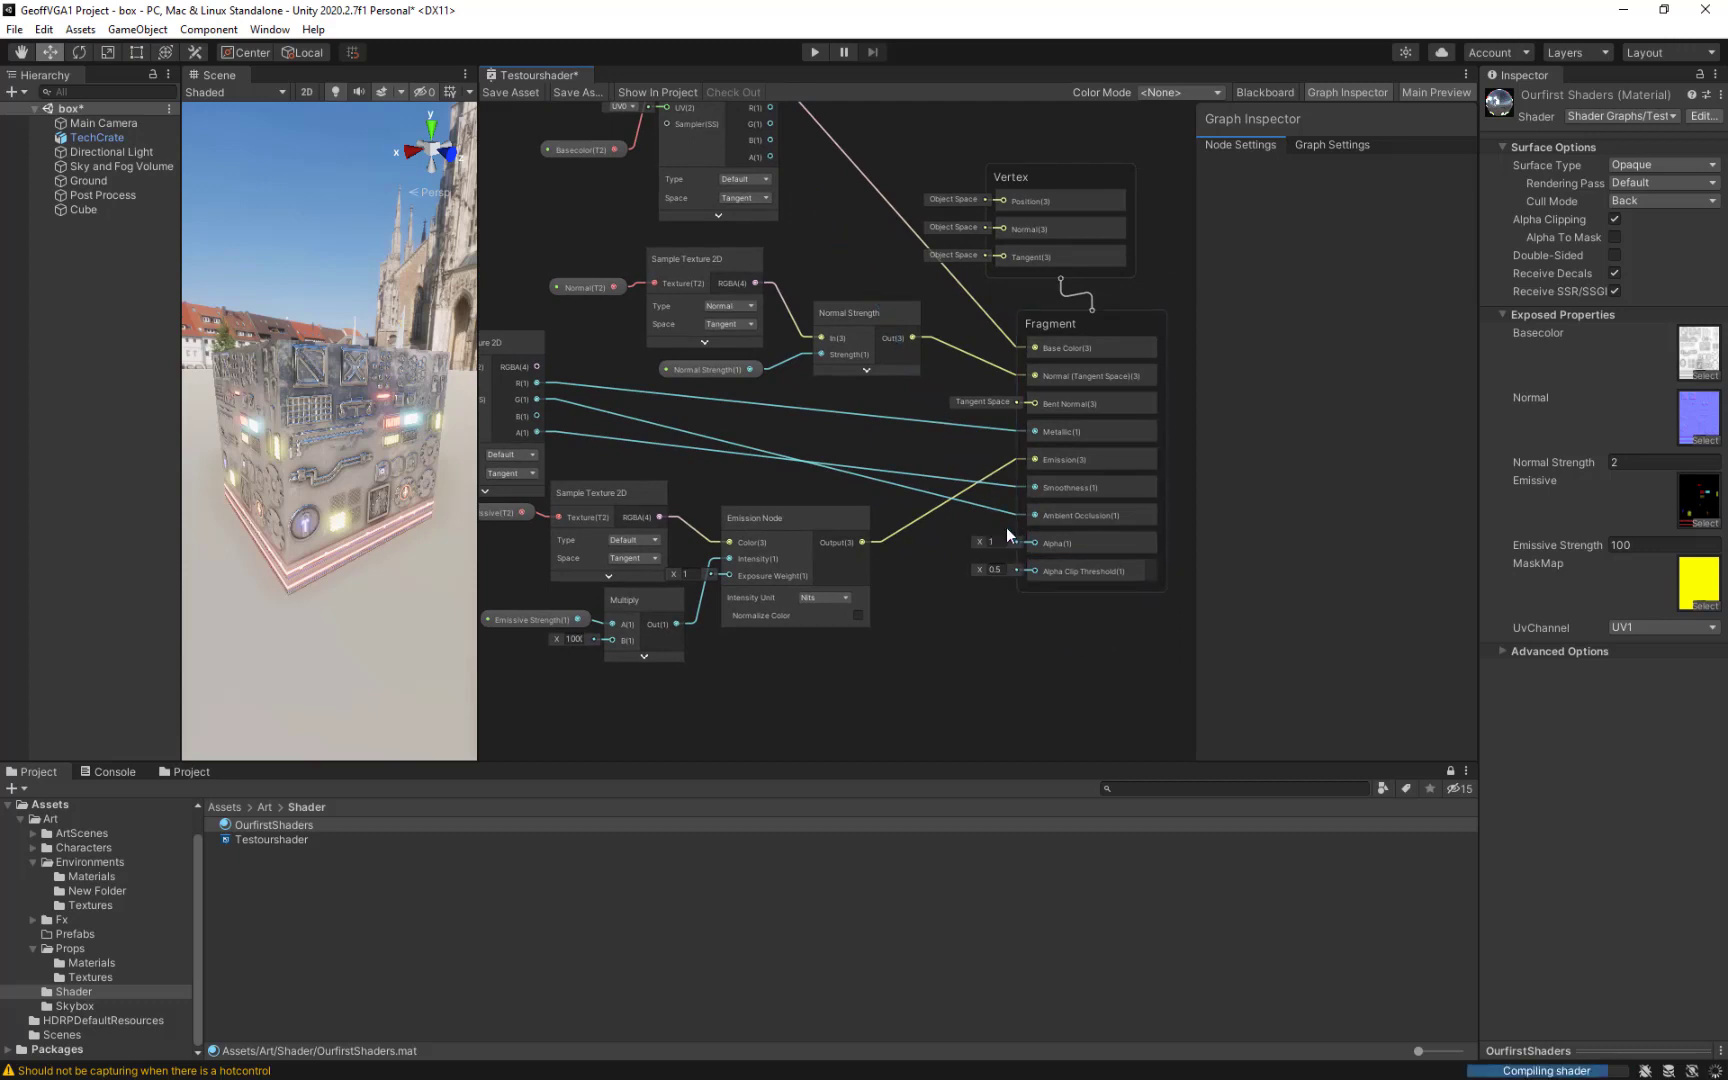
Duplicate the emissive Sample Texture 2D node, place the copy below the Emission Node, and disconnect it from the Emissive property.
middle_click_drag(1006, 526, 1042, 394)
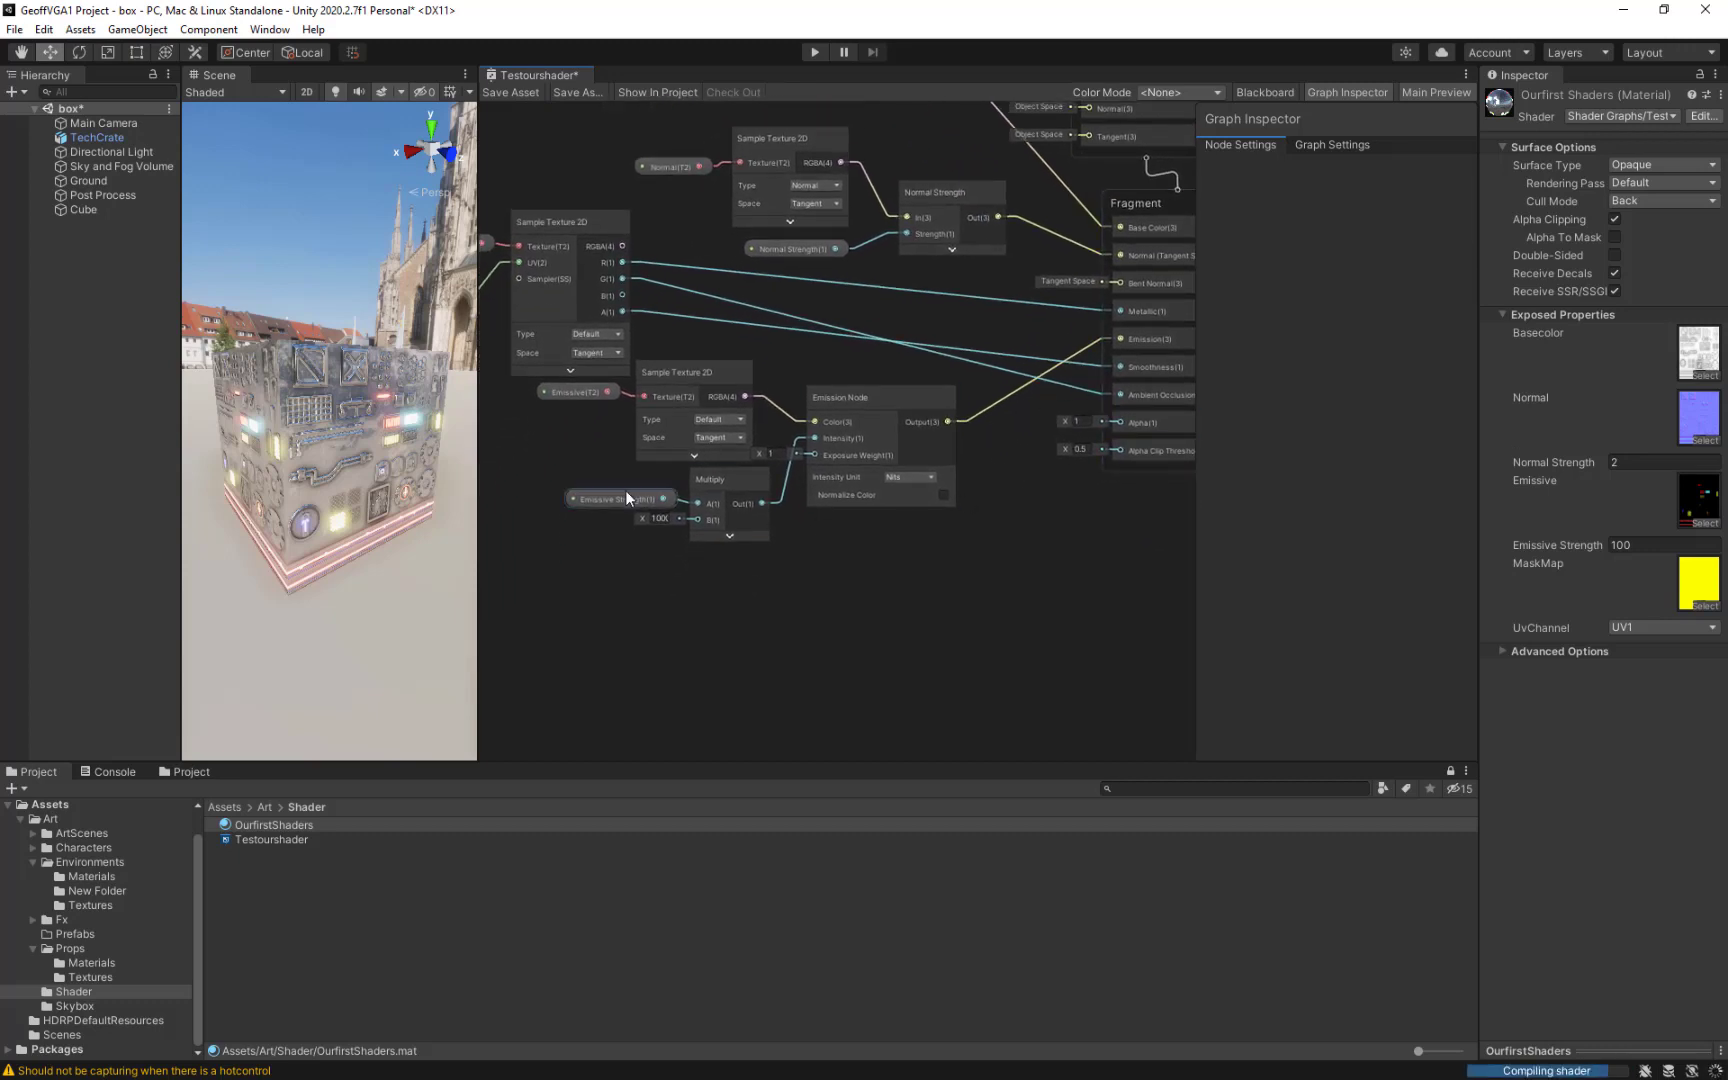
left_click(678, 366)
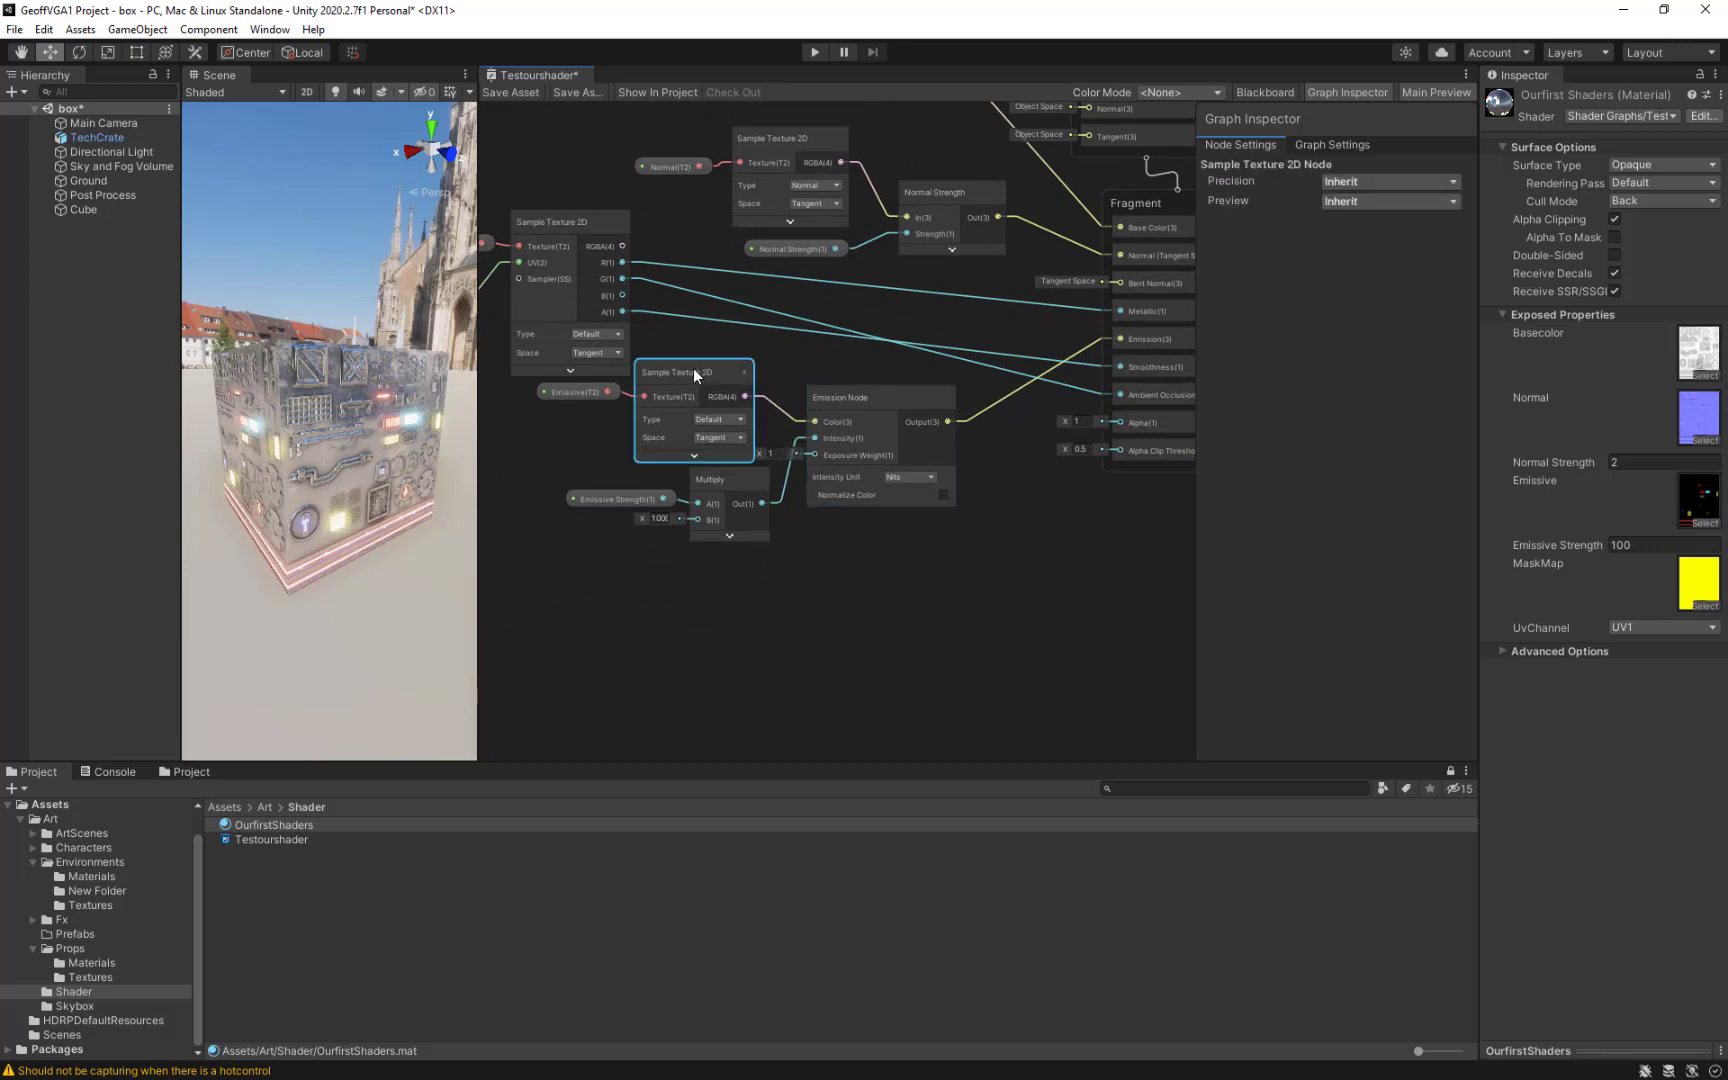
key("ctrl+d")
left_click_drag(747, 382, 988, 541)
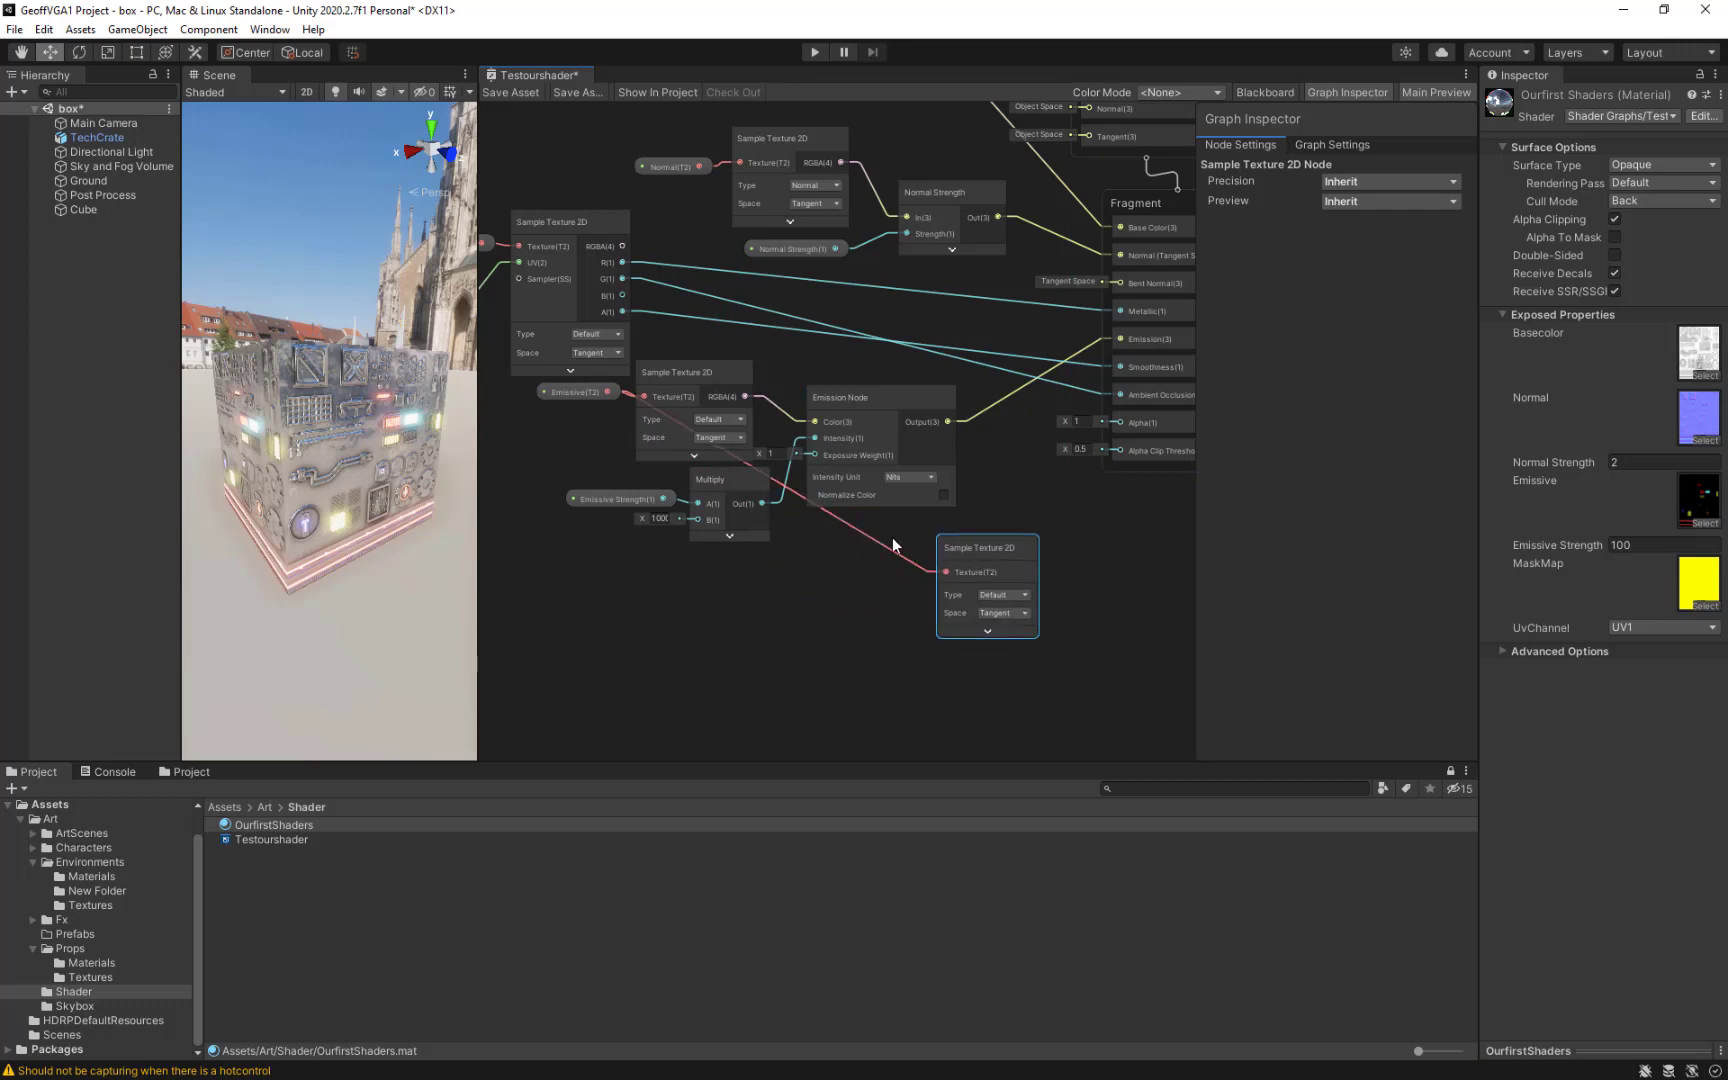
left_click(893, 548)
key("Delete")
middle_click_drag(1000, 535, 809, 531)
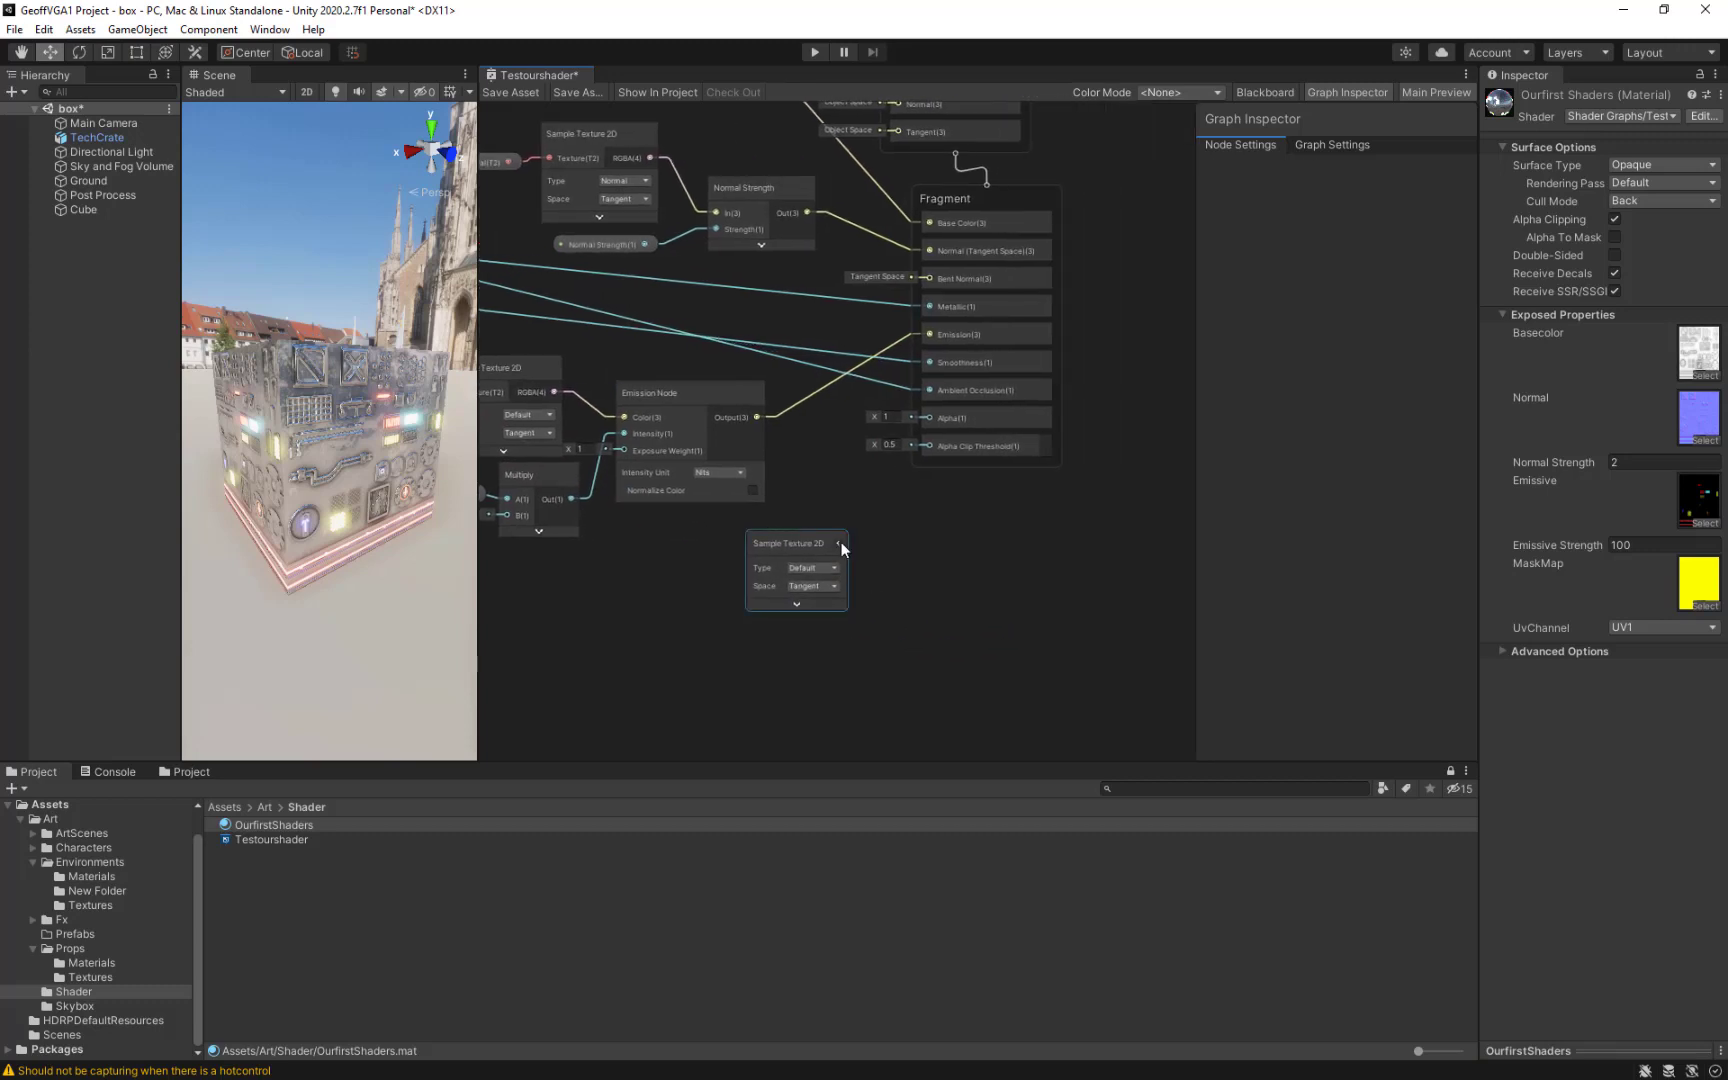
Expand the duplicated Sample Texture 2D node and connect its A output to the Fragment block's Alpha input.
left_click(838, 543)
left_click_drag(860, 633, 928, 418)
middle_click_drag(1010, 583, 1123, 538)
left_click(945, 507)
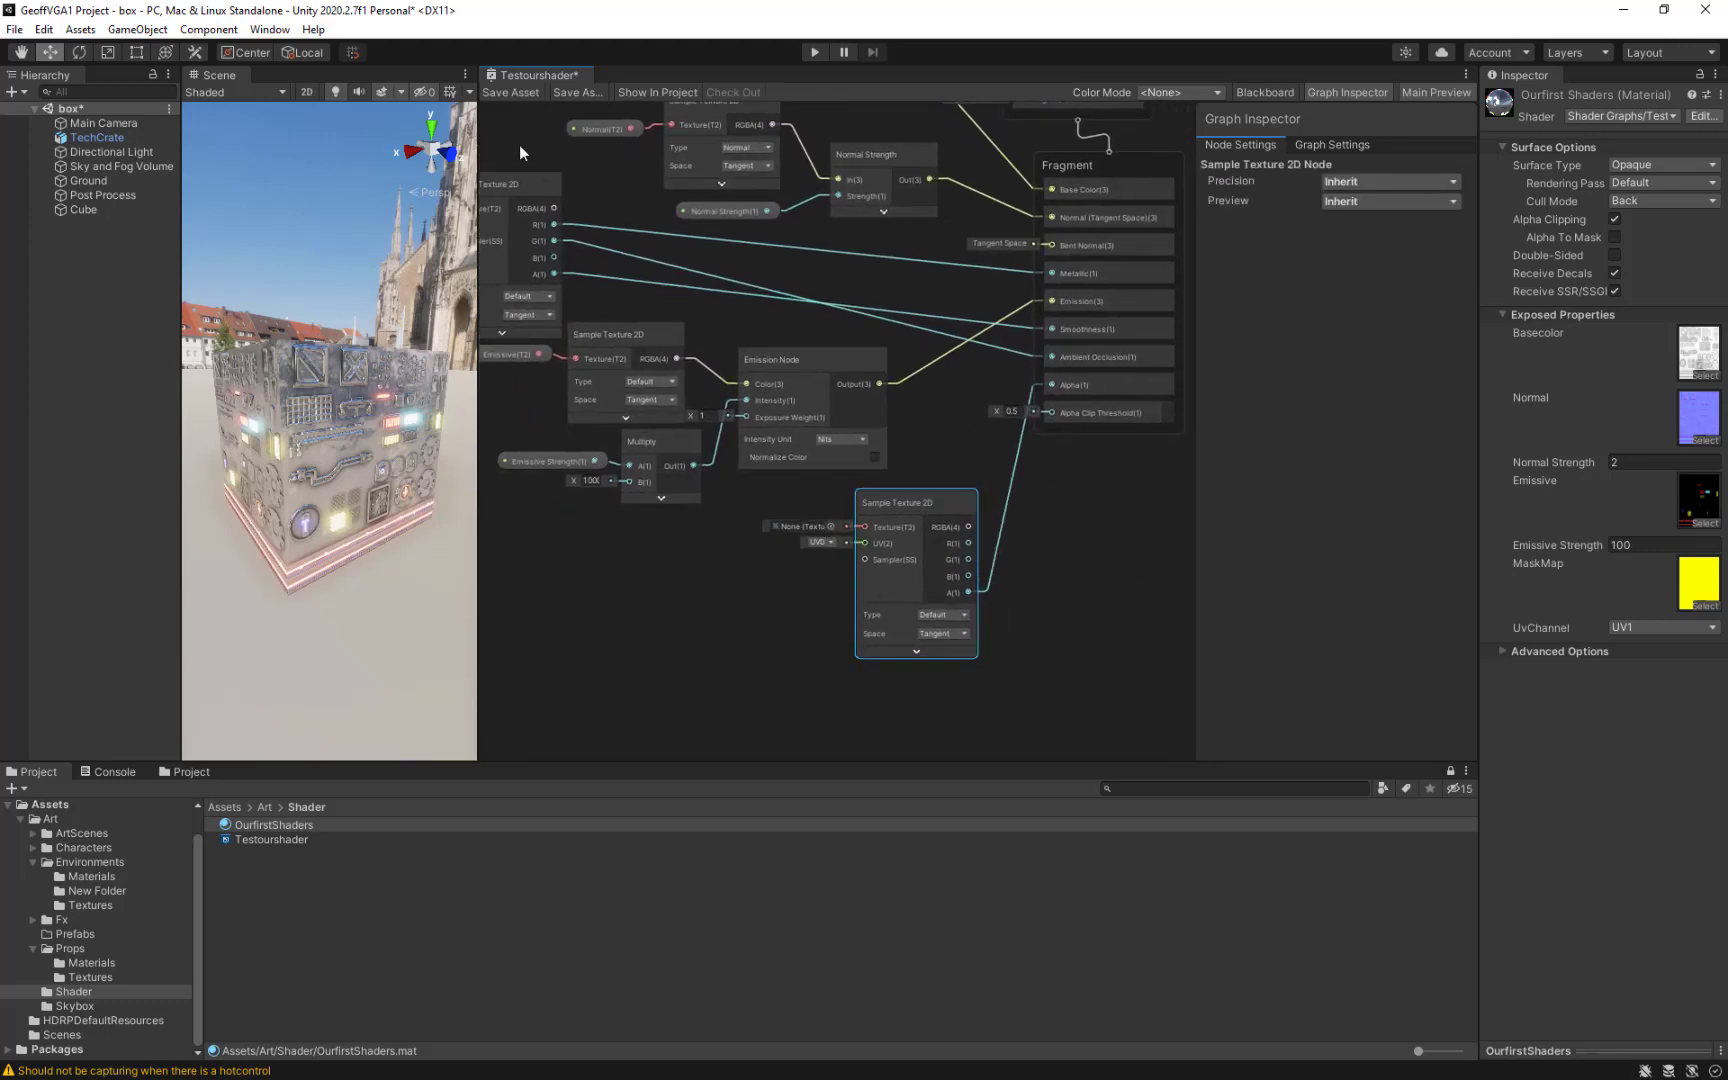
Show the Blackboard again and add a Texture 2D property named Alpha.
left_click(1272, 91)
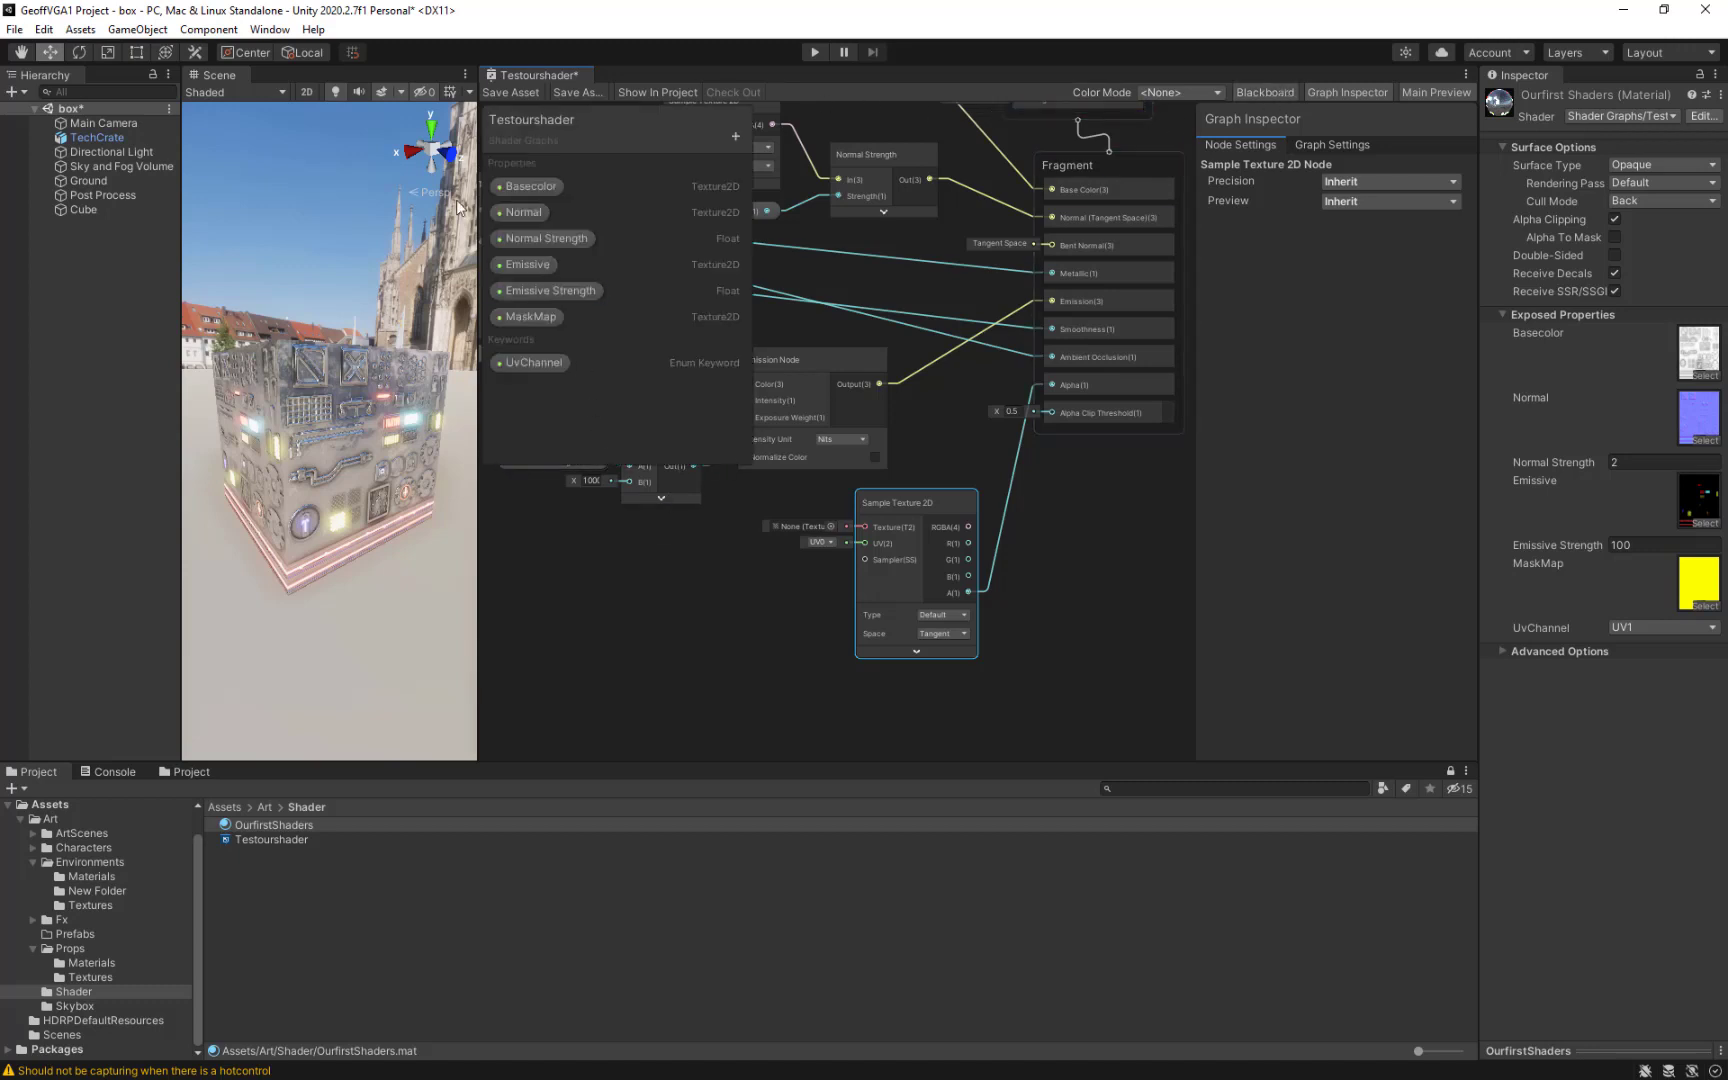
middle_click_drag(959, 428, 998, 485)
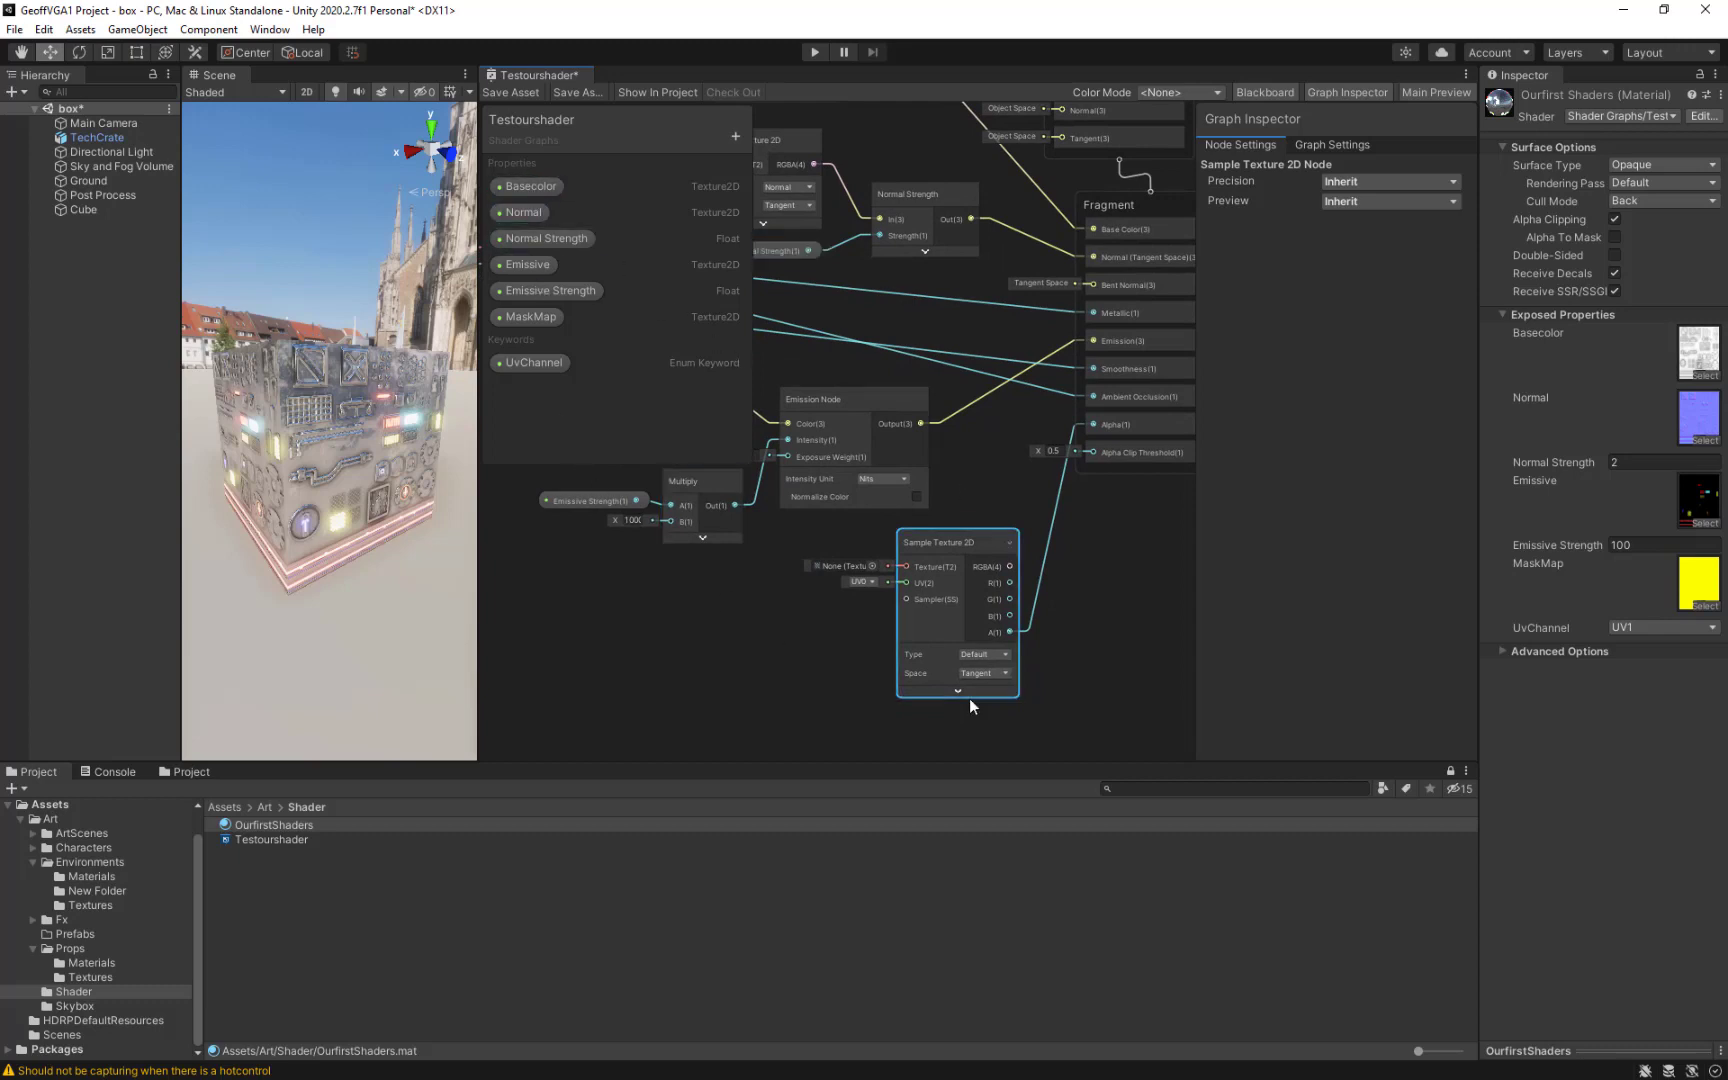
left_click(737, 136)
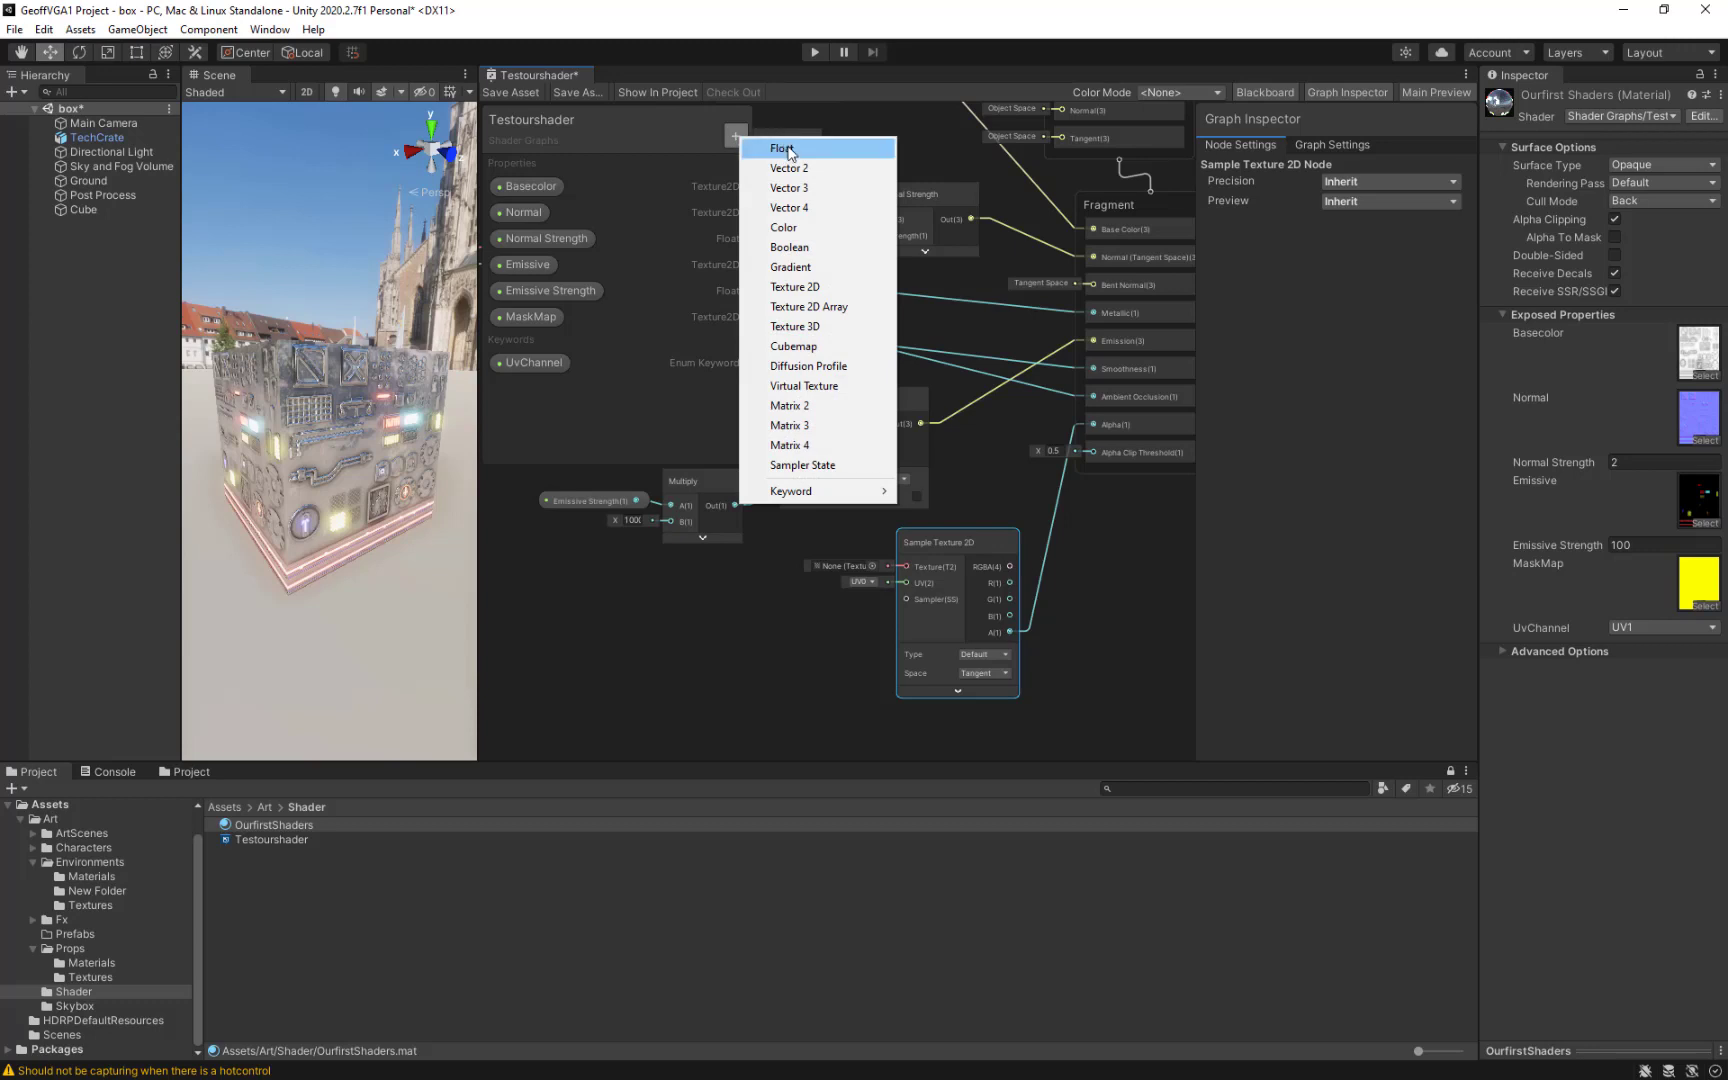
left_click(798, 287)
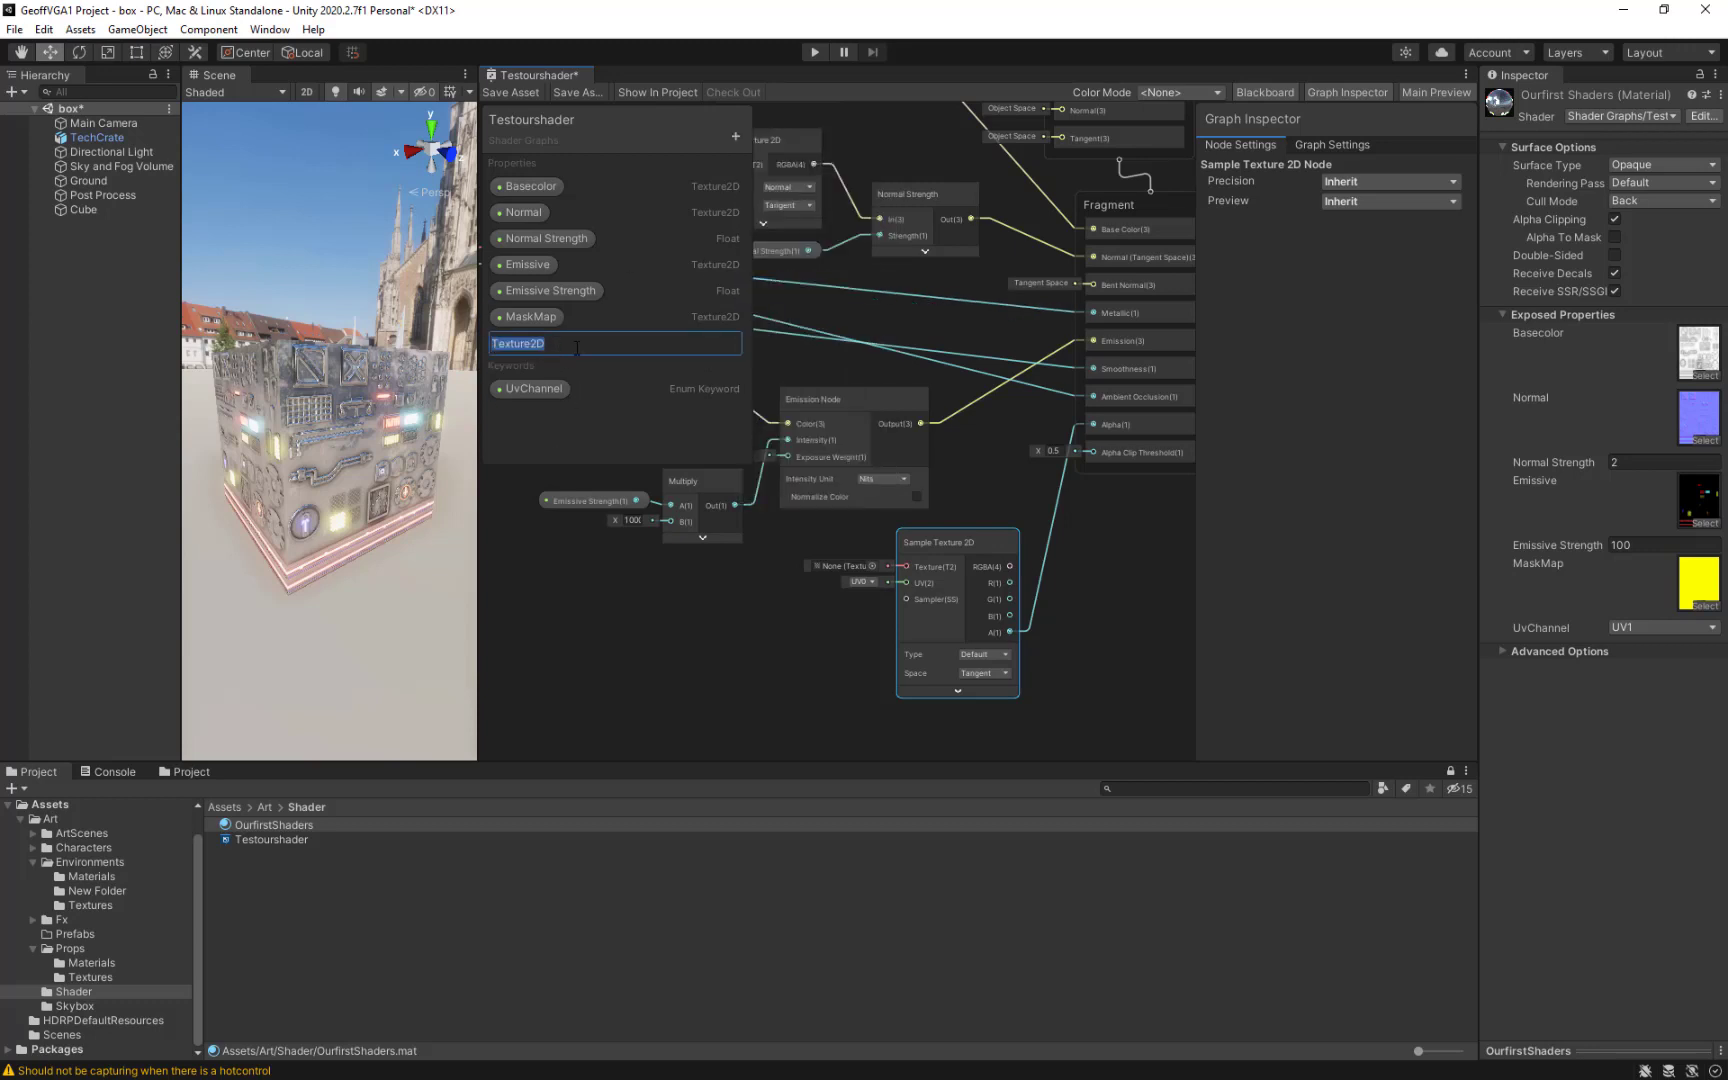
type("Alpha")
key("Return")
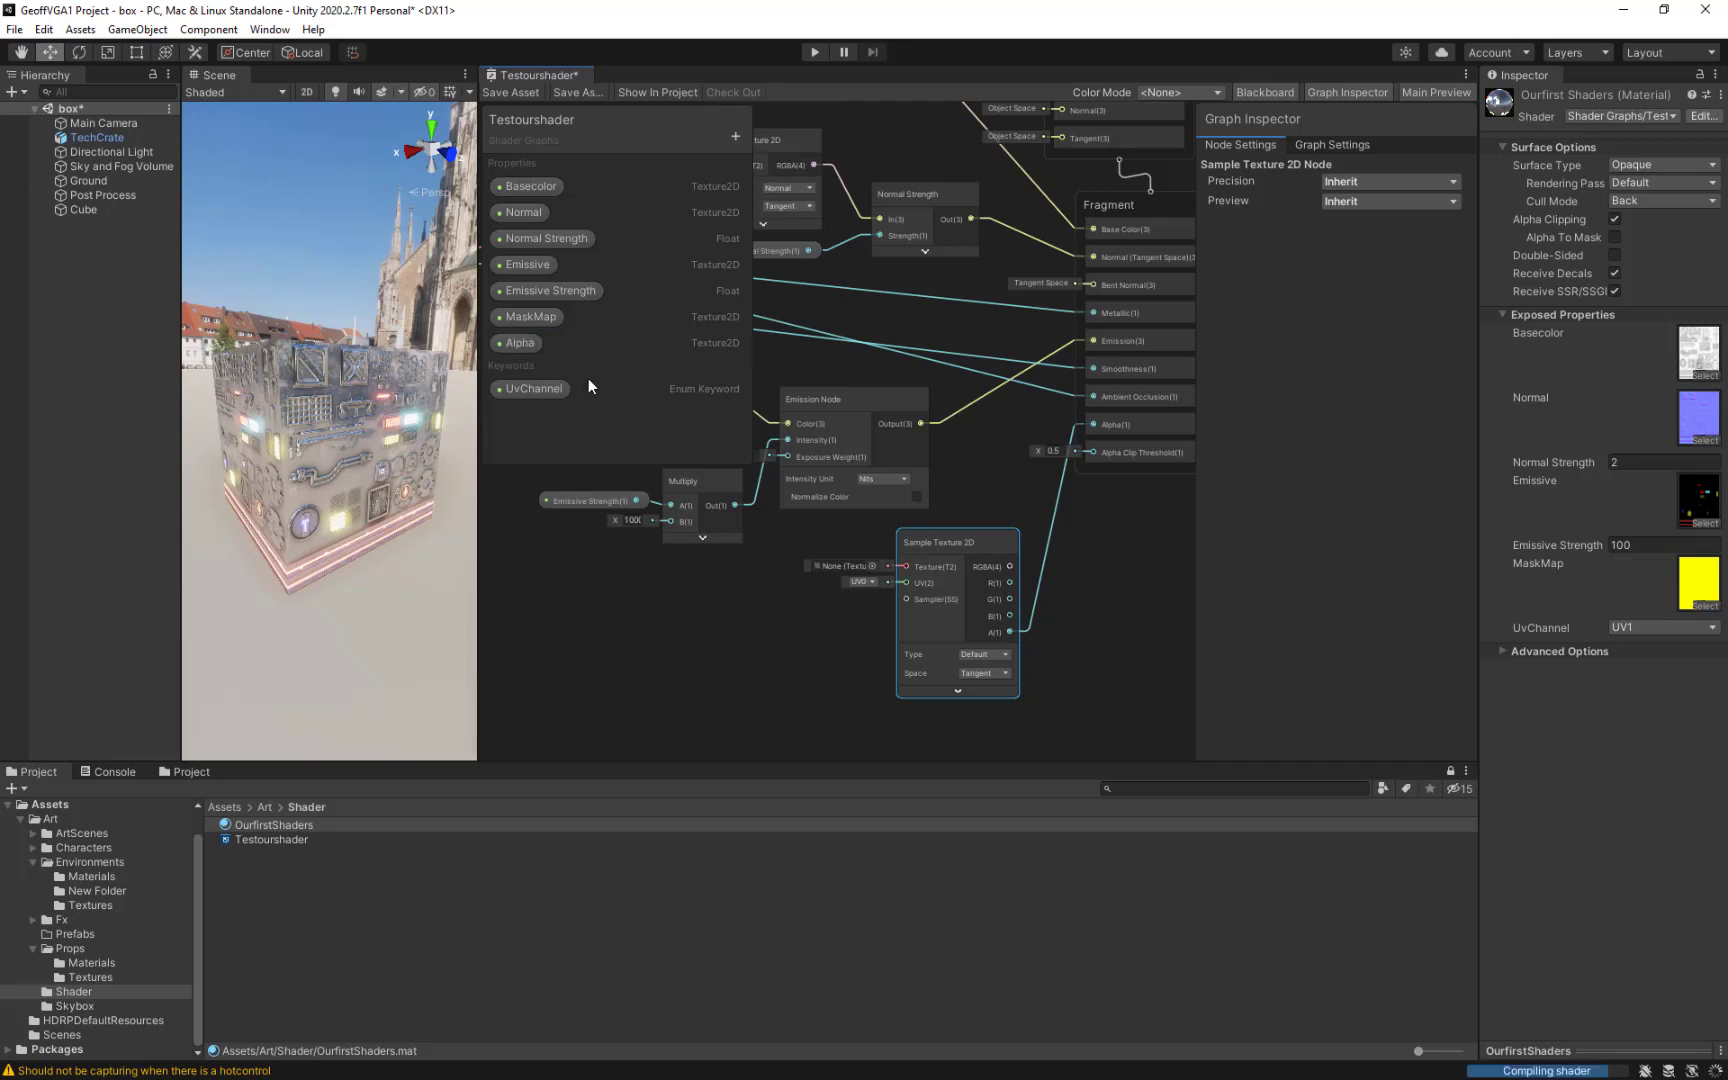
Wire the Alpha property into the new Sample Texture 2D node, tidy the two nodes, and save the shader.
left_click_drag(533, 343, 906, 566)
middle_click_drag(1071, 553, 1160, 547)
left_click_drag(1068, 537, 1089, 535)
left_click(1107, 527)
left_click_drag(889, 623, 953, 564)
middle_click_drag(1069, 330, 1136, 504)
left_click(511, 92)
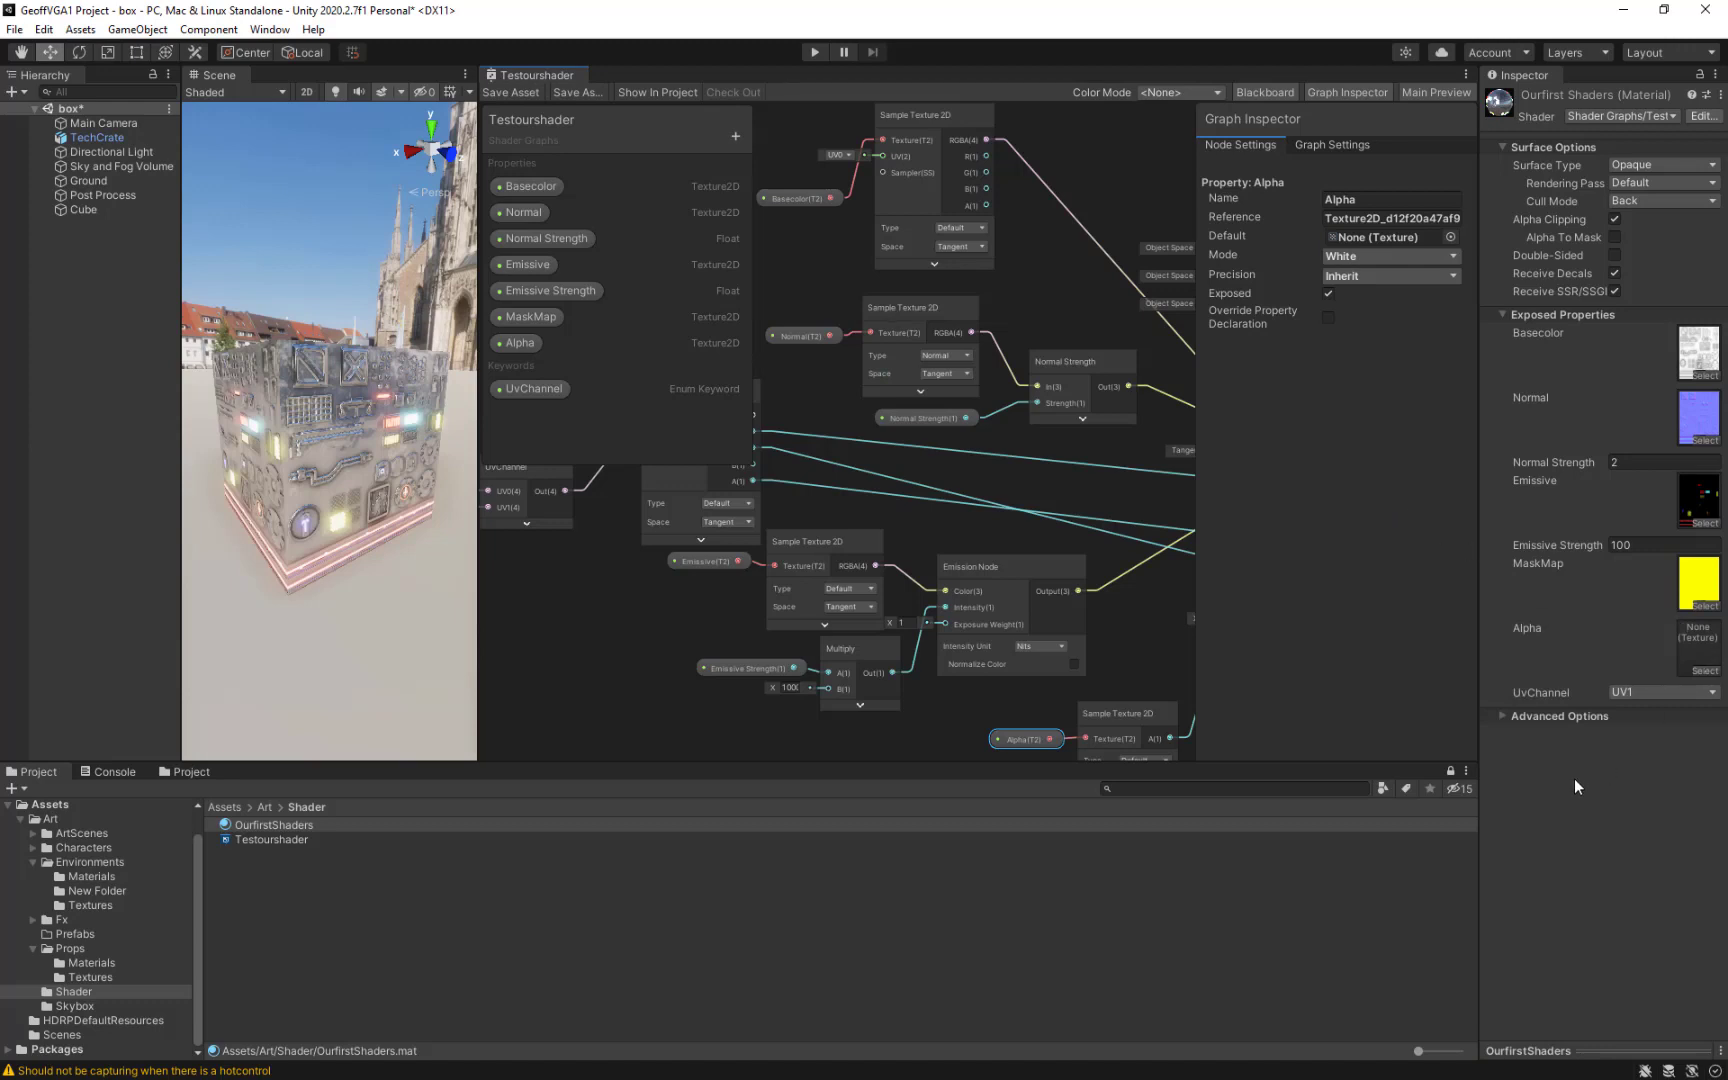
Reorder the Alpha property above MaskMap in the Blackboard and save the shader.
left_click_drag(532, 342, 540, 312)
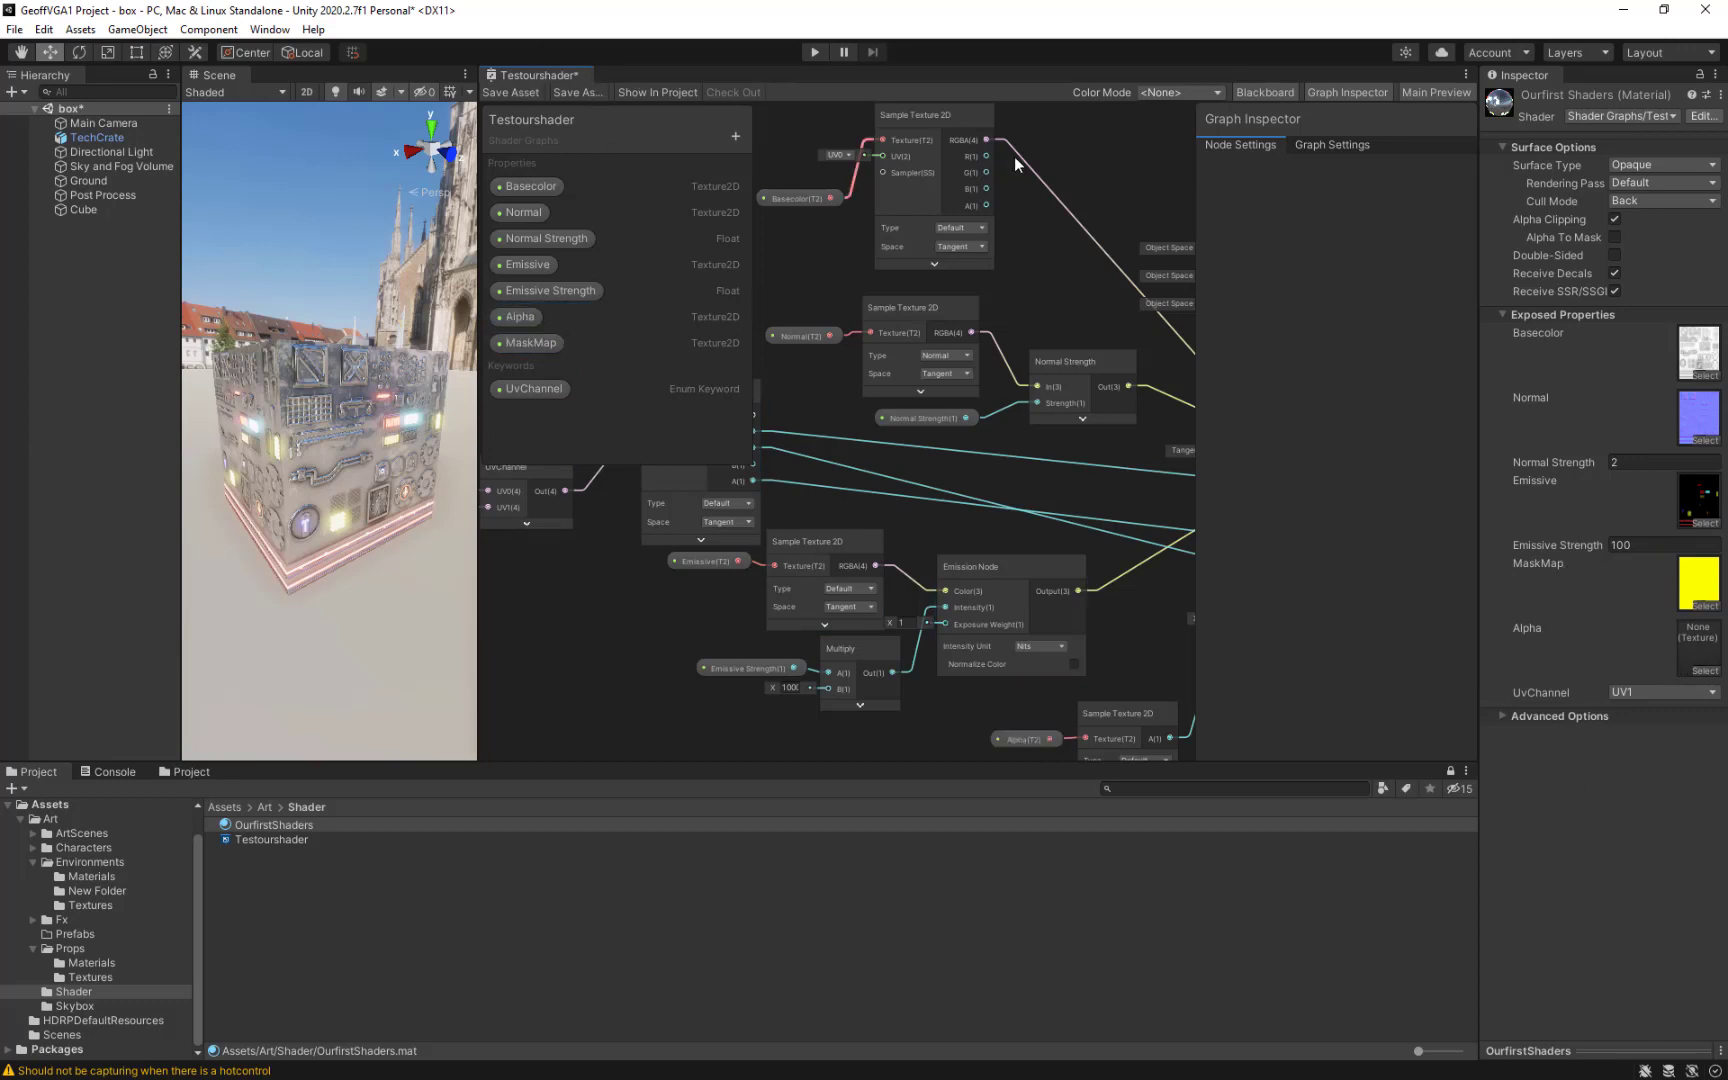
left_click(495, 89)
Review the HDRP section of the Graph Settings, collapse it, and look over the cube in the scene.
middle_click_drag(1094, 467, 873, 373)
left_click(1318, 146)
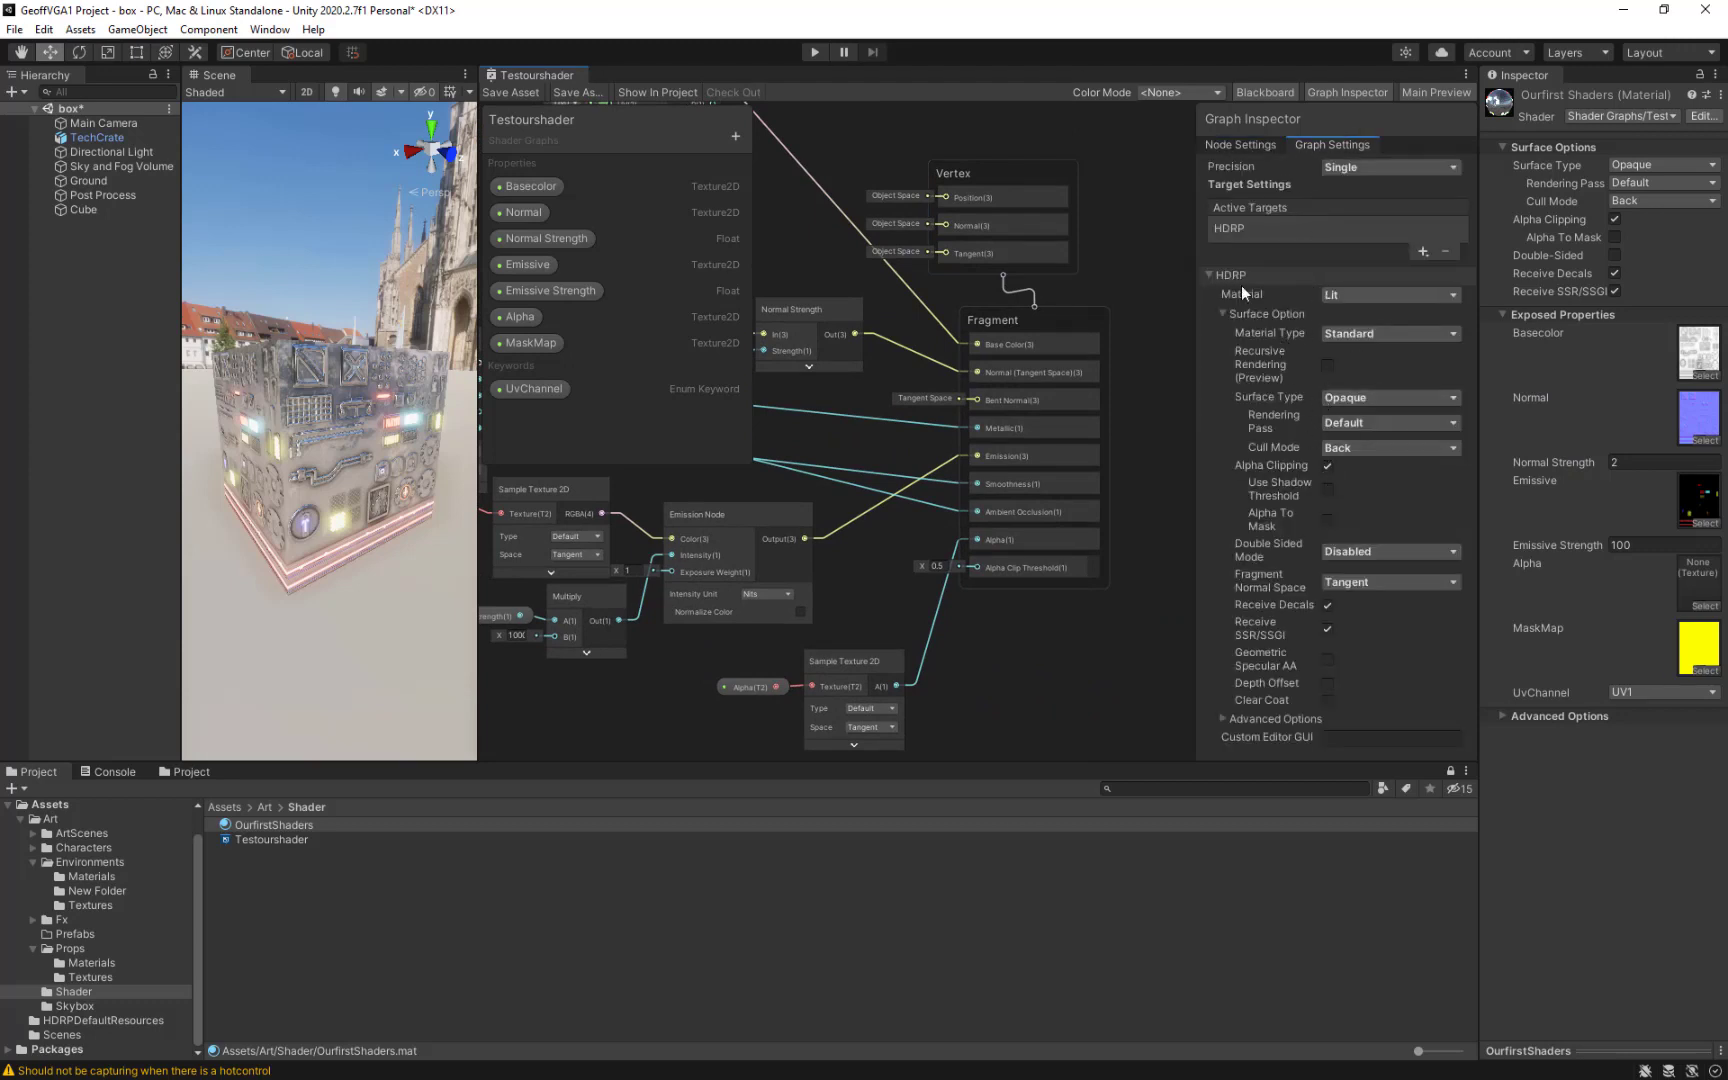
left_click(1211, 276)
scroll(345, 360, "up", 5)
middle_click_drag(325, 360, 354, 384)
scroll(343, 355, "down", 5)
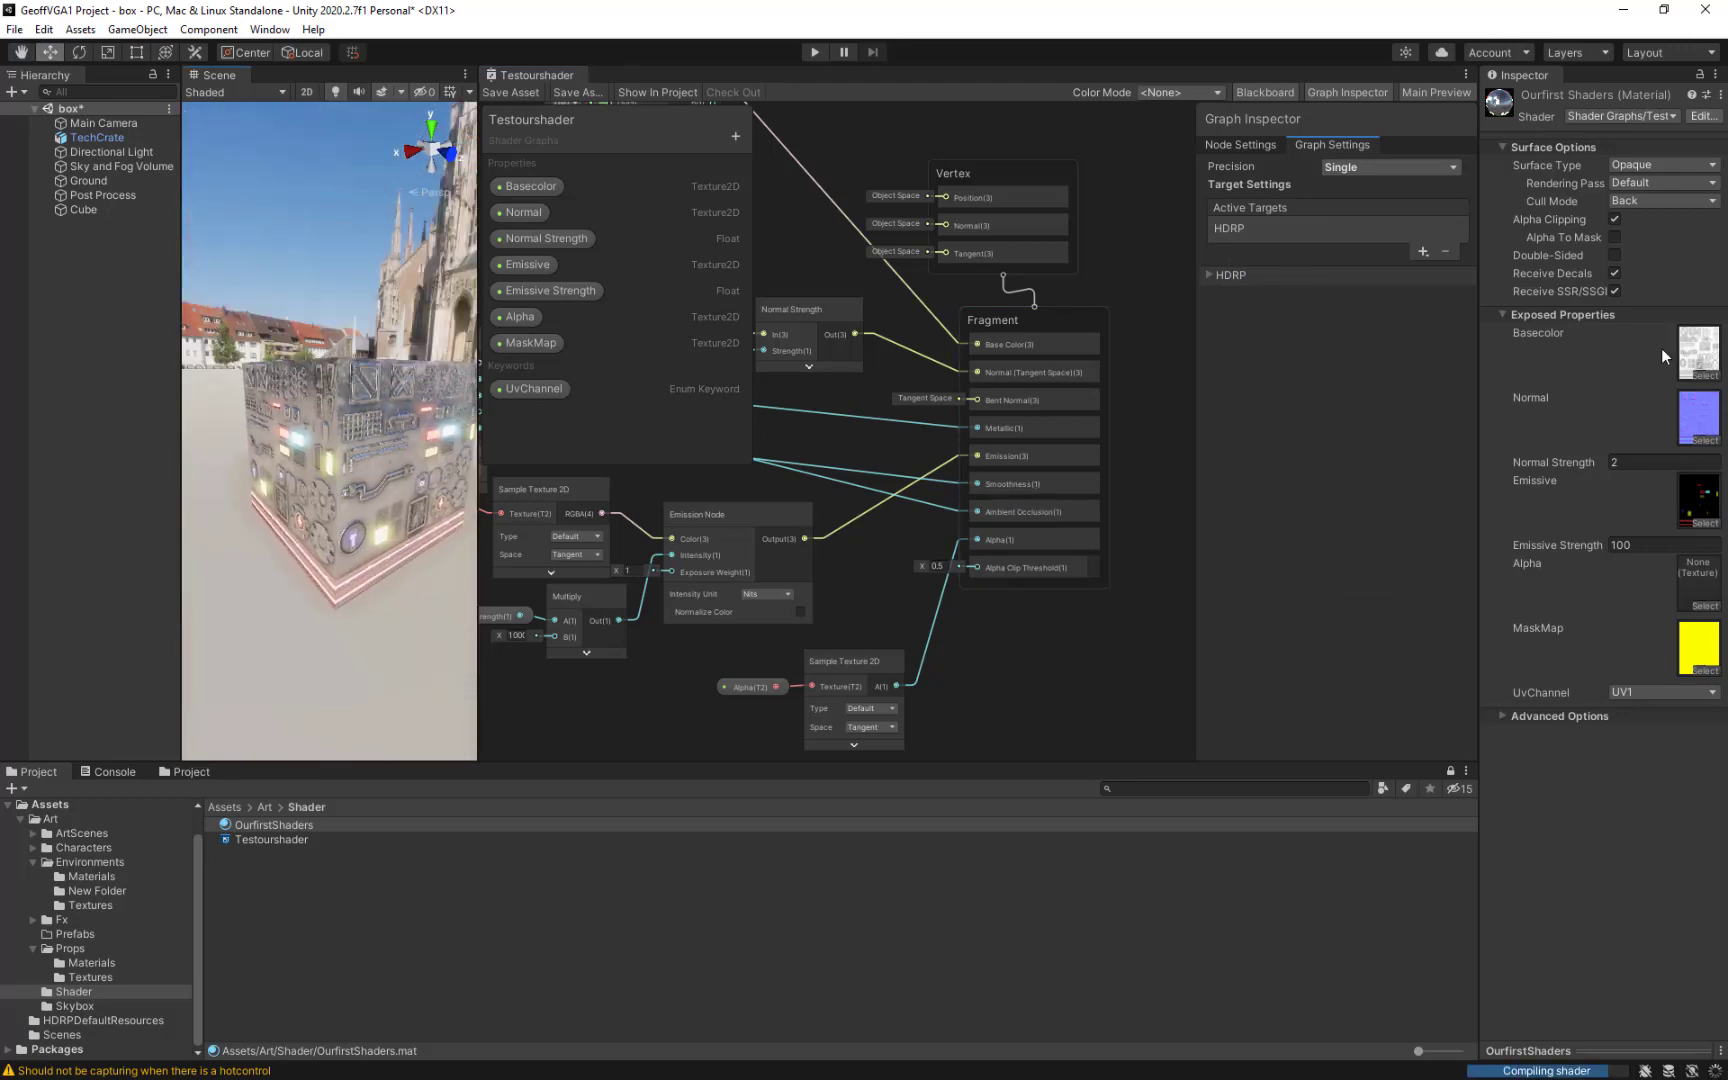
Assign the Decal Trim_BaseMap texture to the material's Alpha slot and clear its Basecolor texture.
left_click(1692, 345)
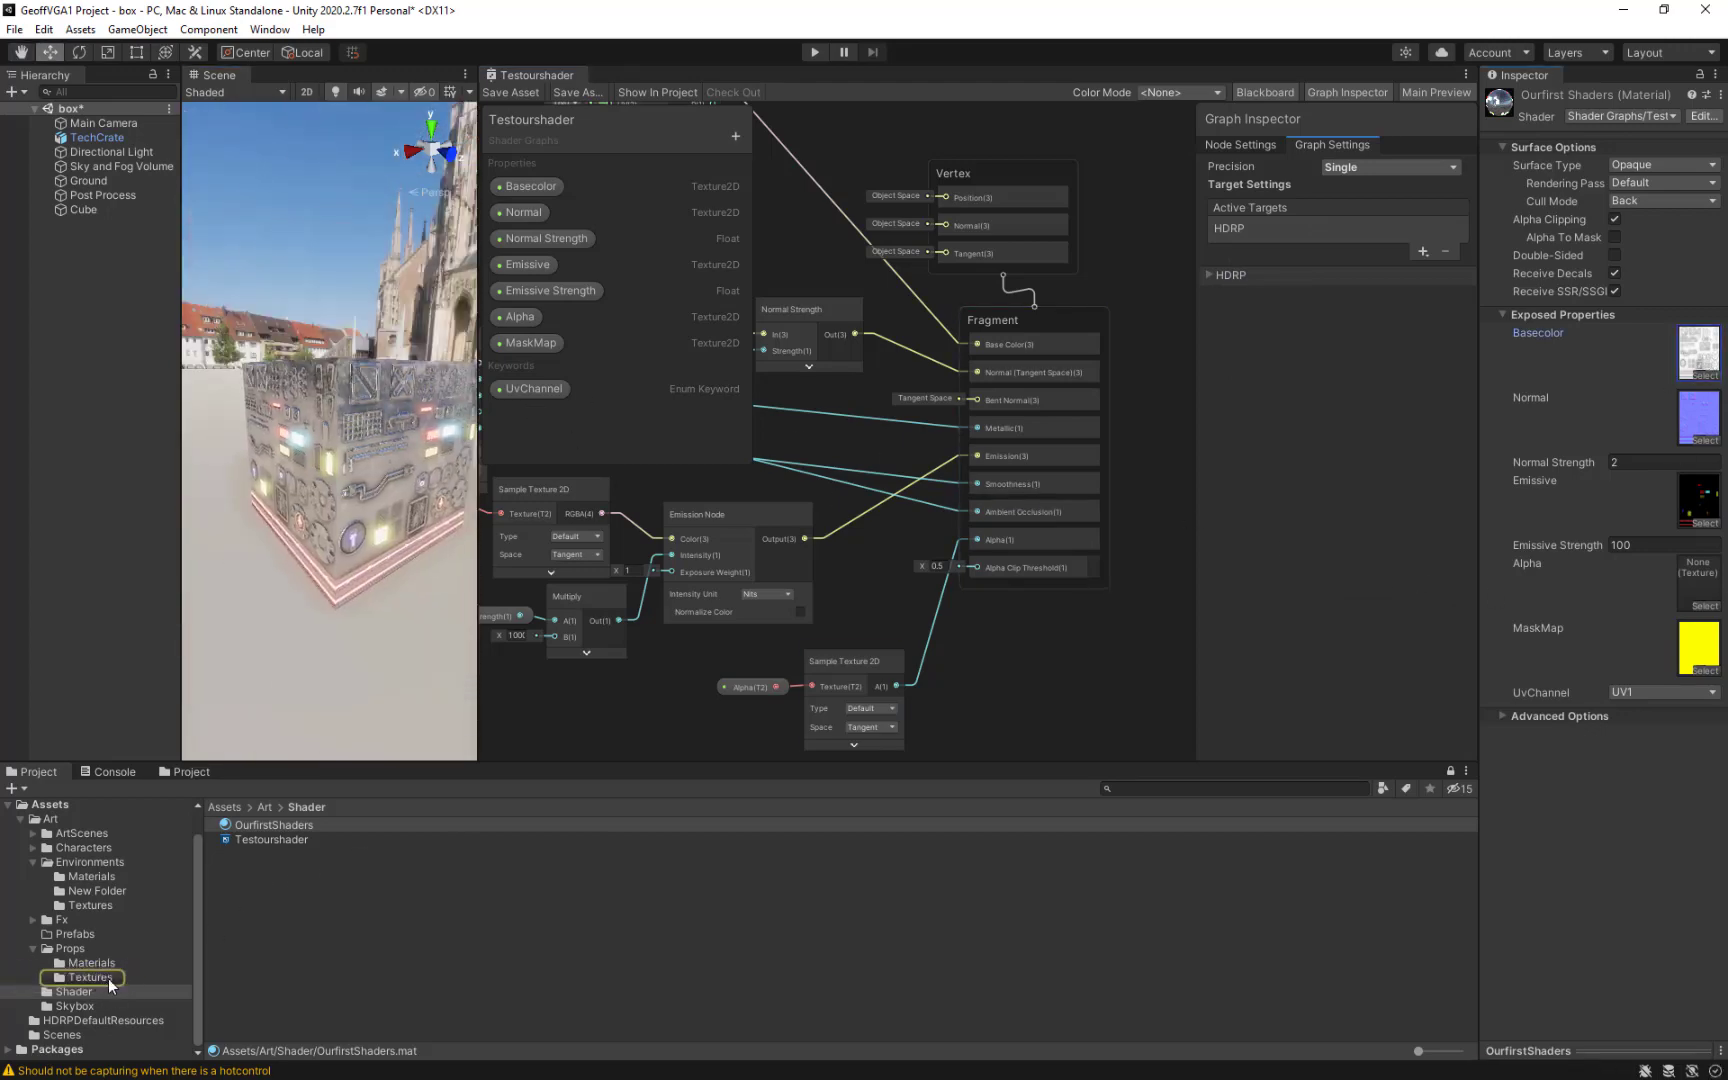
left_click(90, 977)
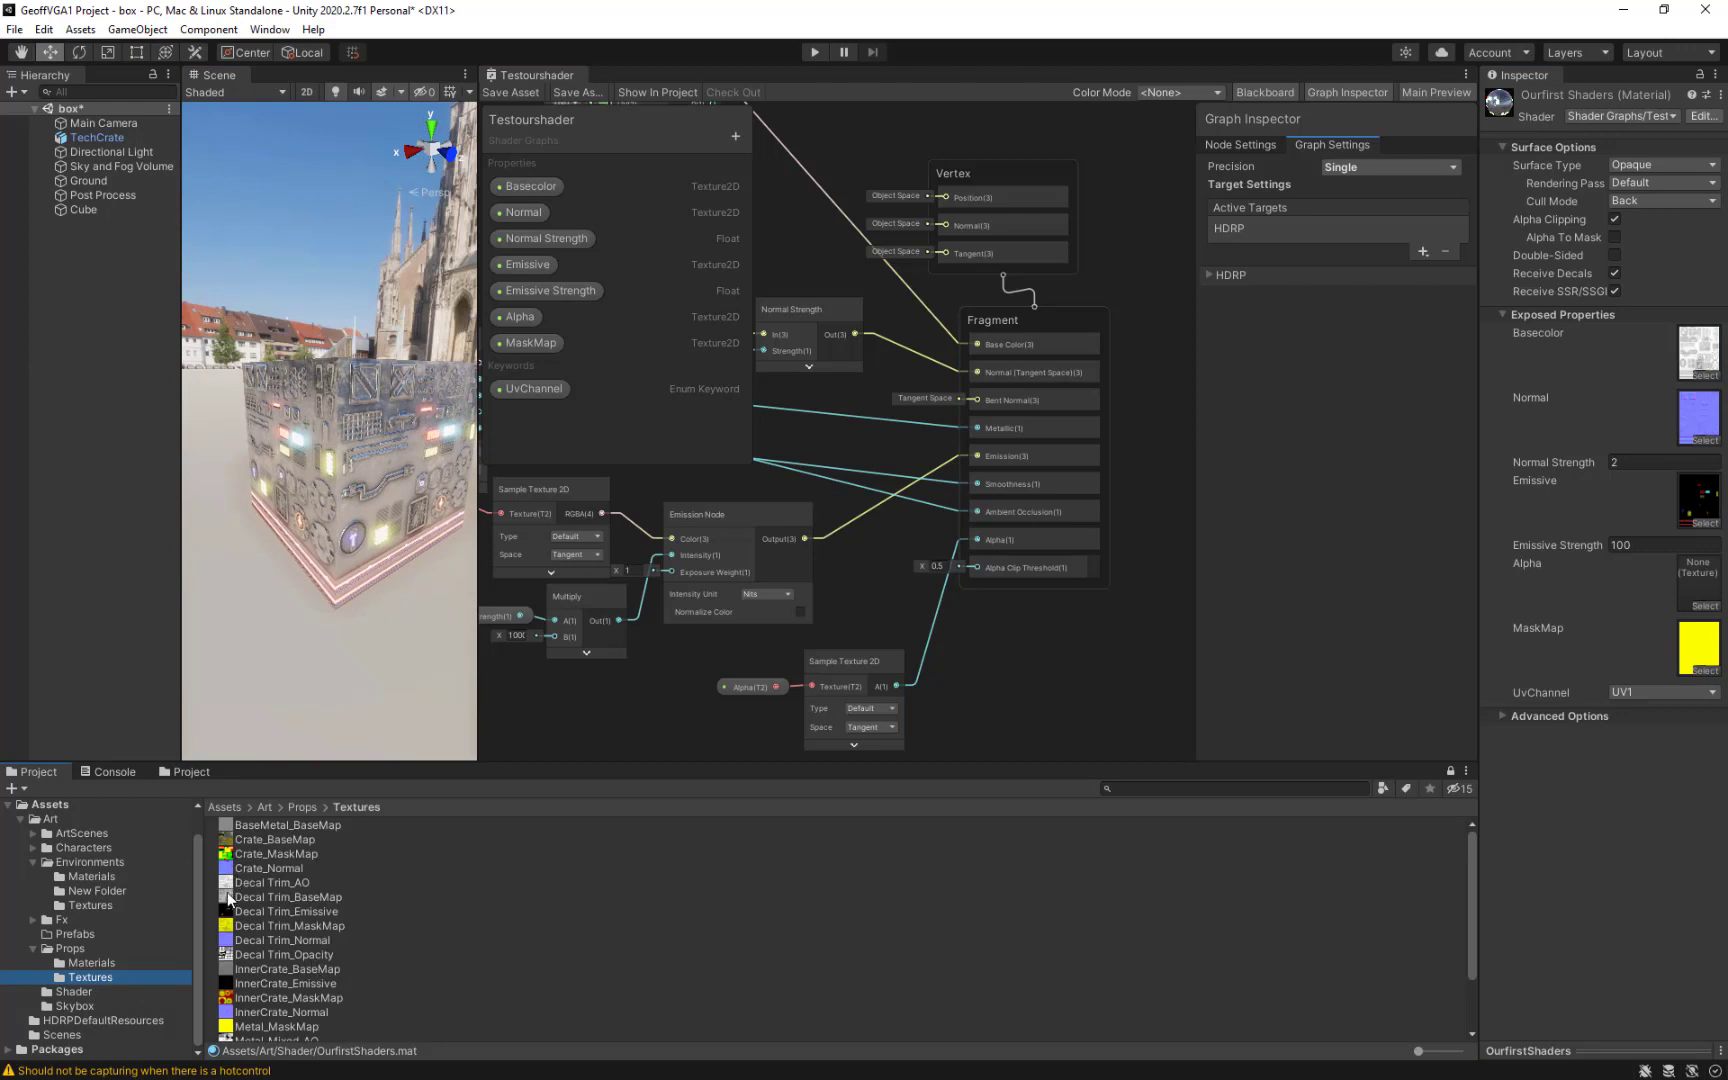
left_click_drag(229, 898, 1700, 585)
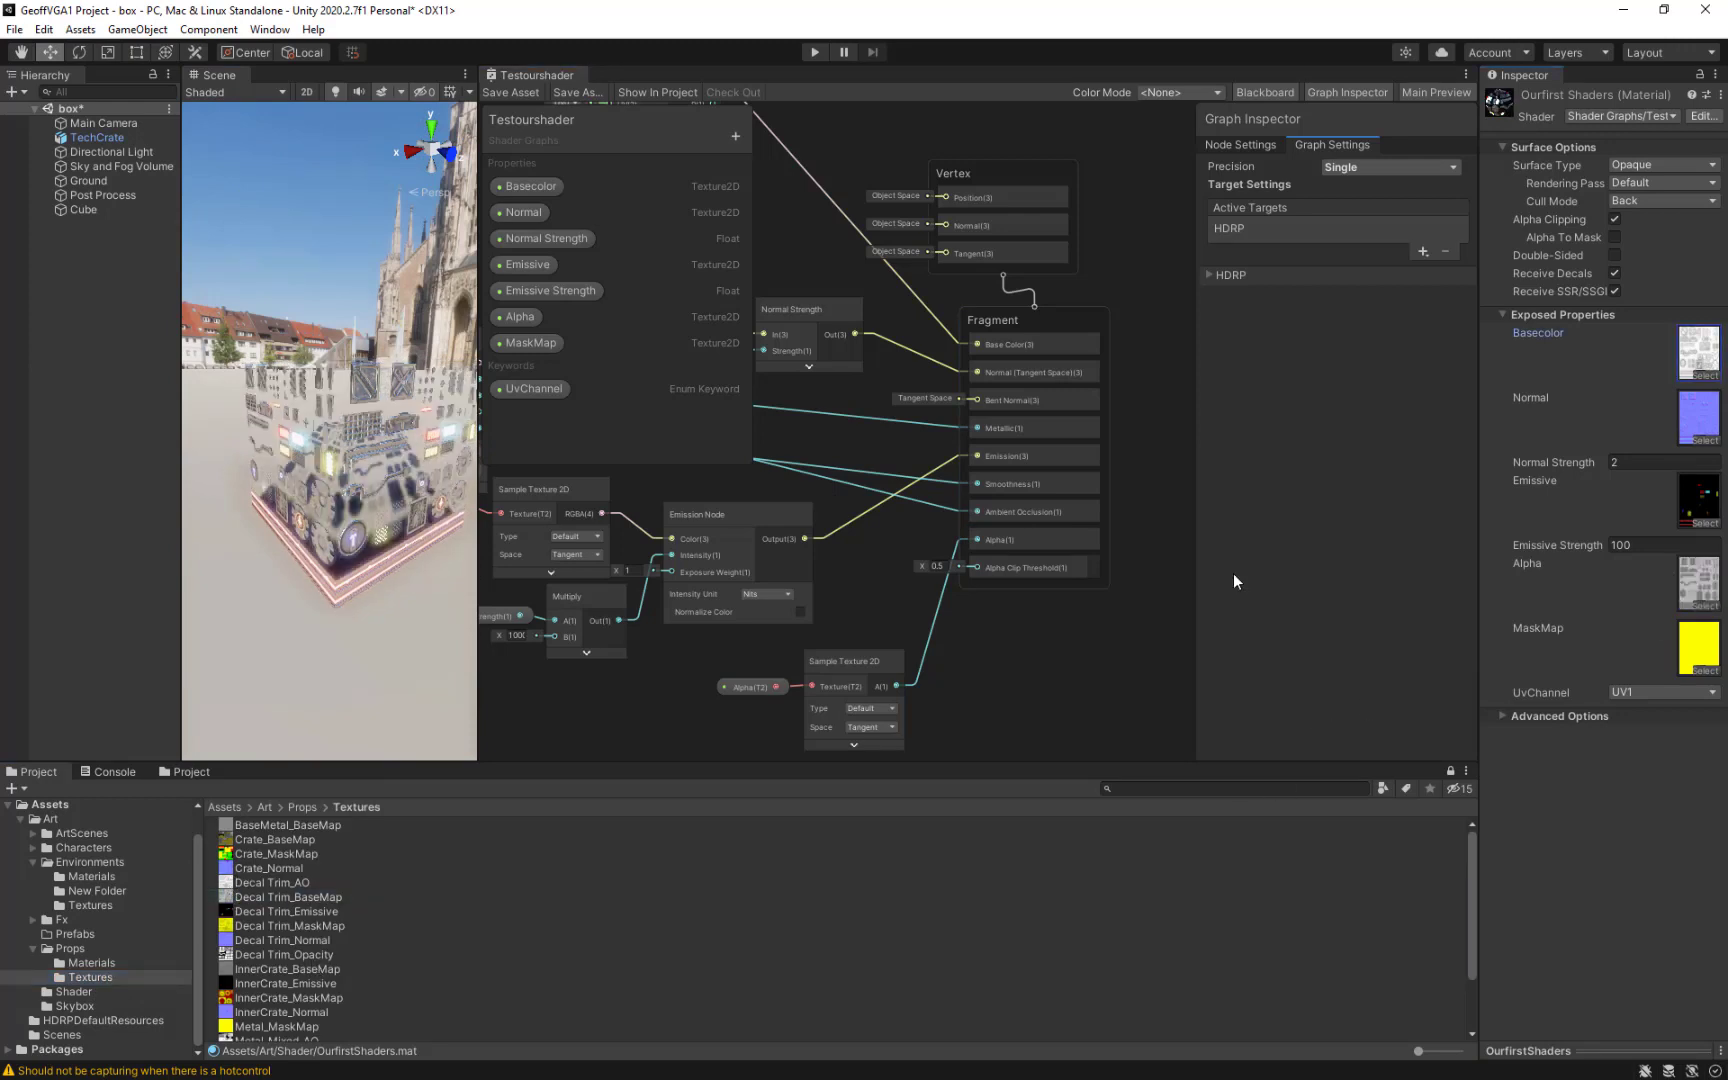
left_click(1698, 355)
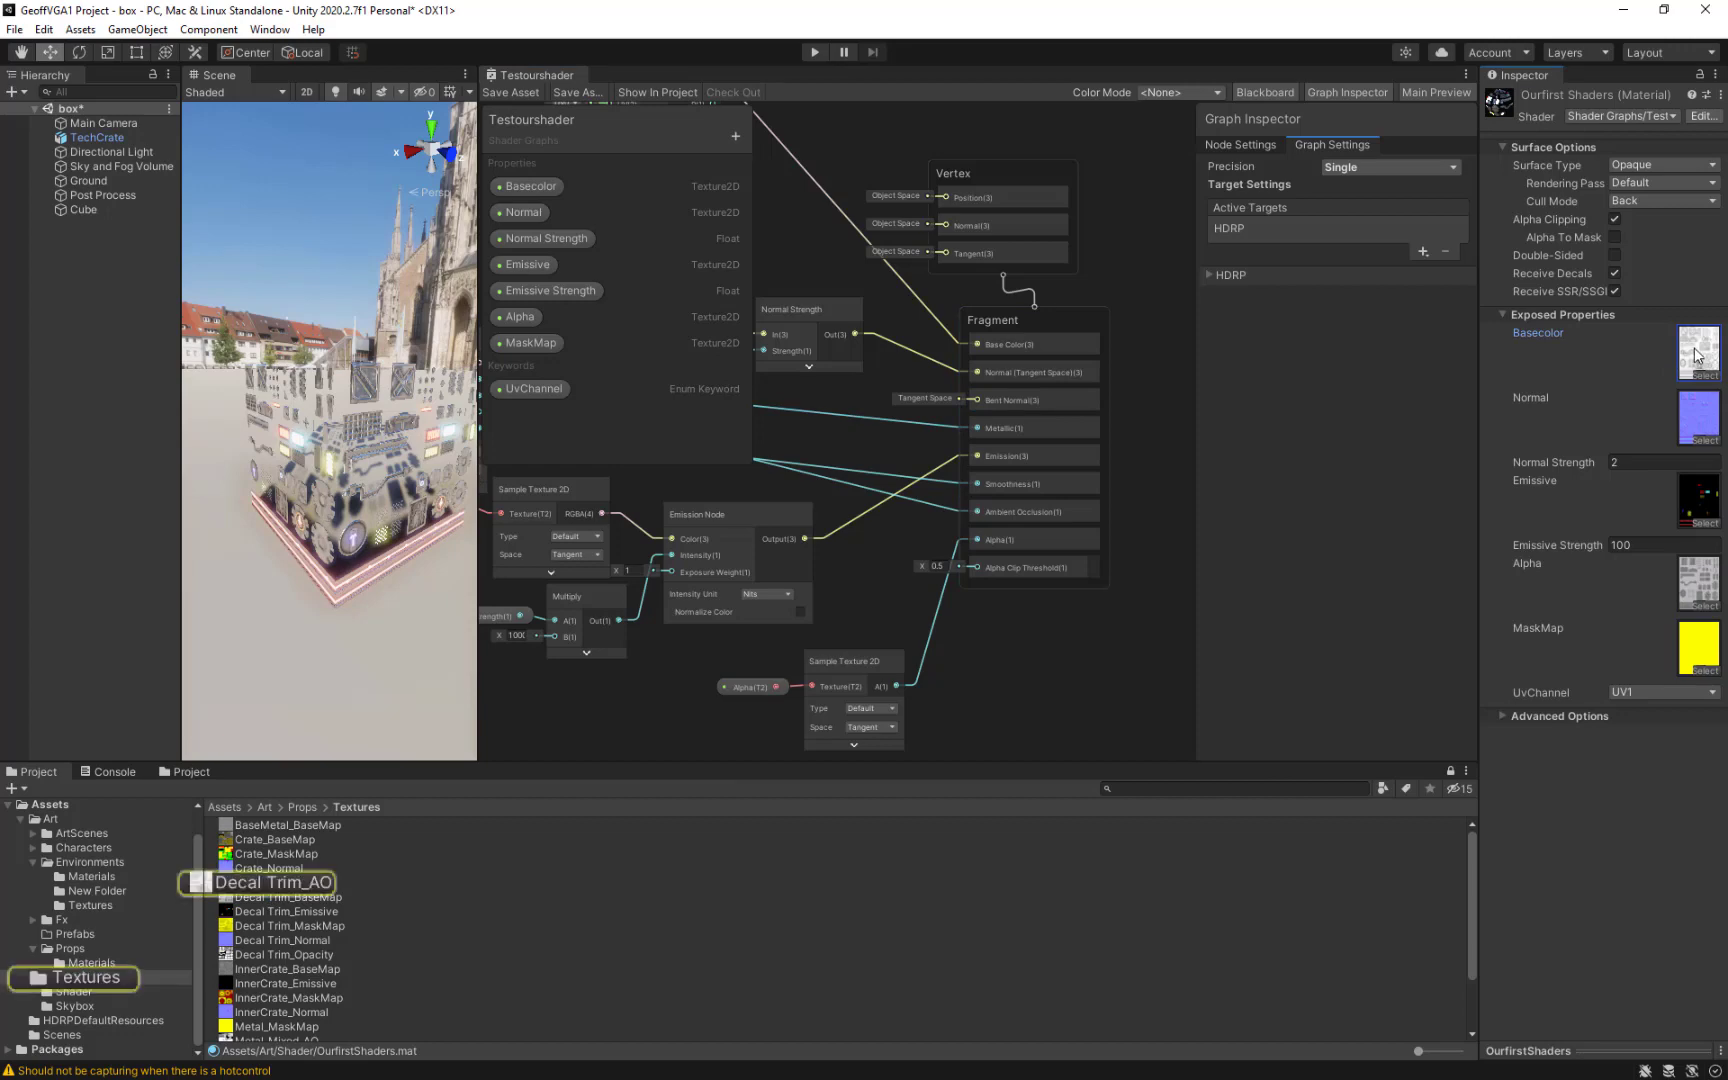
key("Delete")
Examine the alpha-clipped cube in the scene from near and far.
mouse_move(378, 473)
middle_mouse_down()
mouse_move(358, 485)
mouse_move(375, 425)
mouse_move(406, 427)
mouse_move(367, 461)
mouse_move(391, 444)
mouse_move(376, 446)
middle_mouse_up()
scroll(359, 485, "up", 5)
scroll(358, 480, "down", 2)
scroll(386, 427, "up", 3)
scroll(367, 460, "down", 2)
scroll(375, 456, "up", 3)
scroll(391, 444, "down", 5)
scroll(390, 445, "up", 2)
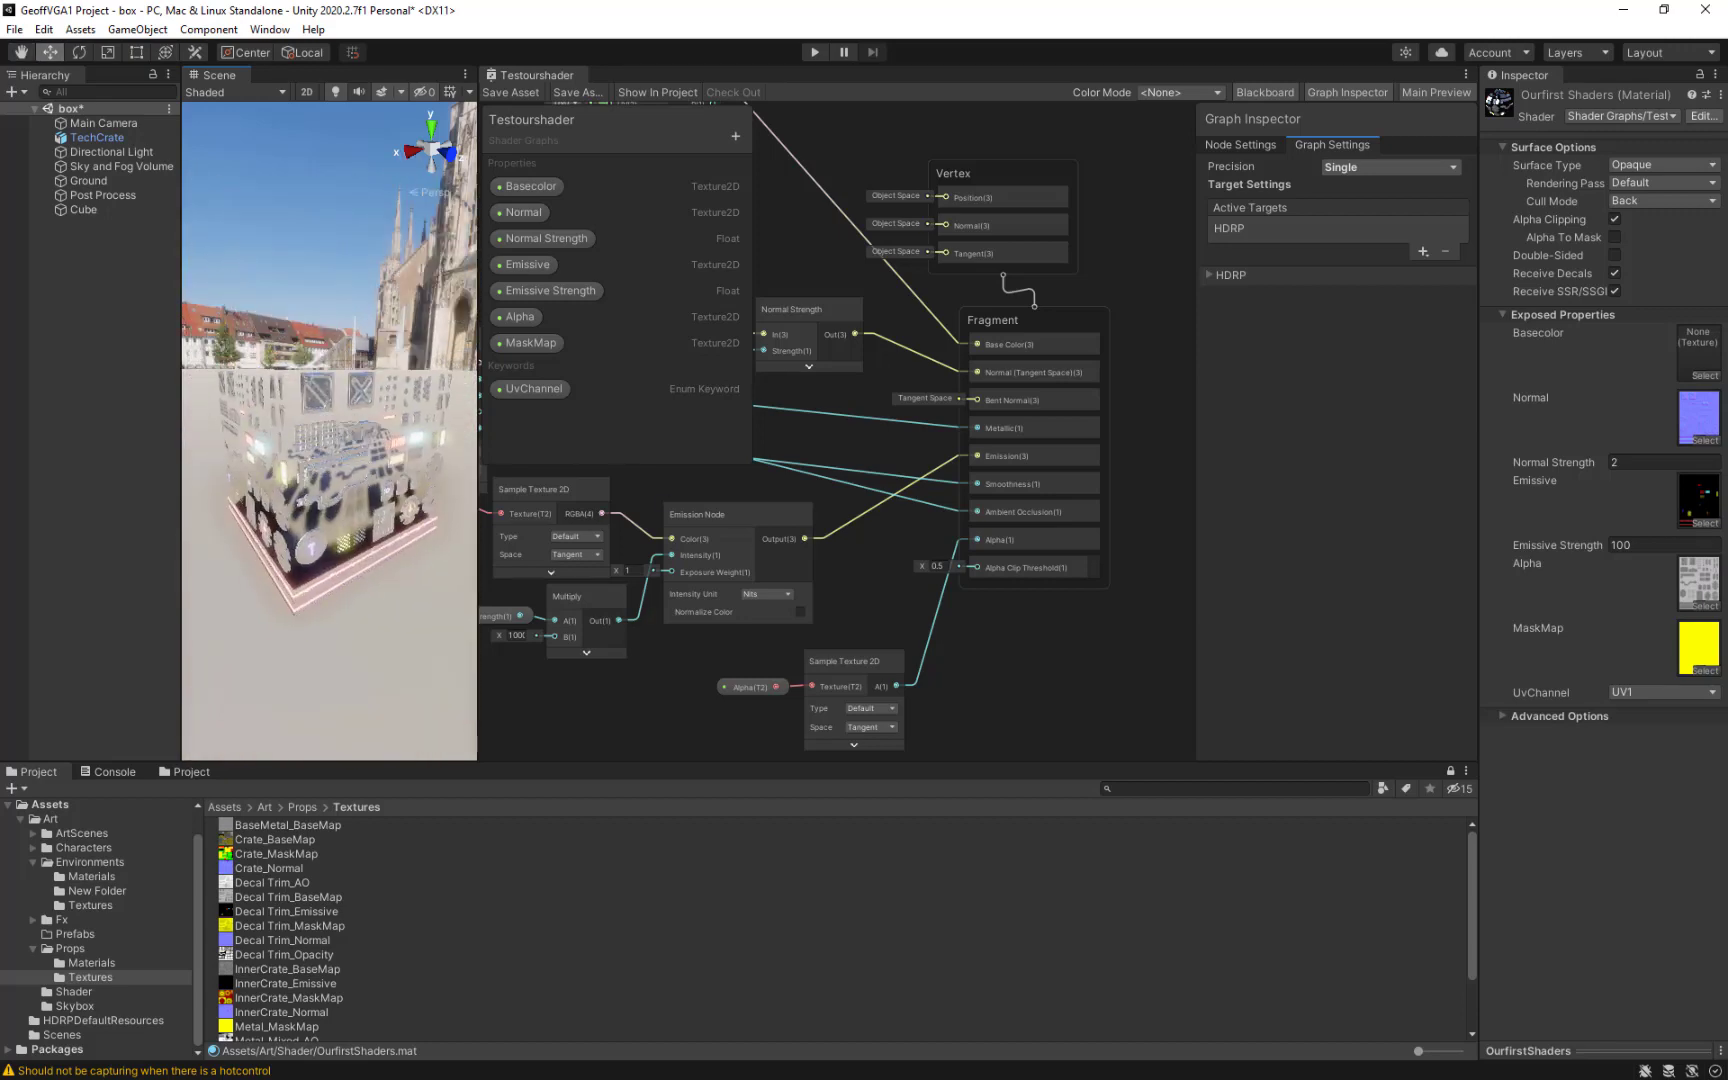
Move the Basecolor property node up beside its Sample Texture 2D node.
middle_click_drag(1099, 240, 1323, 402)
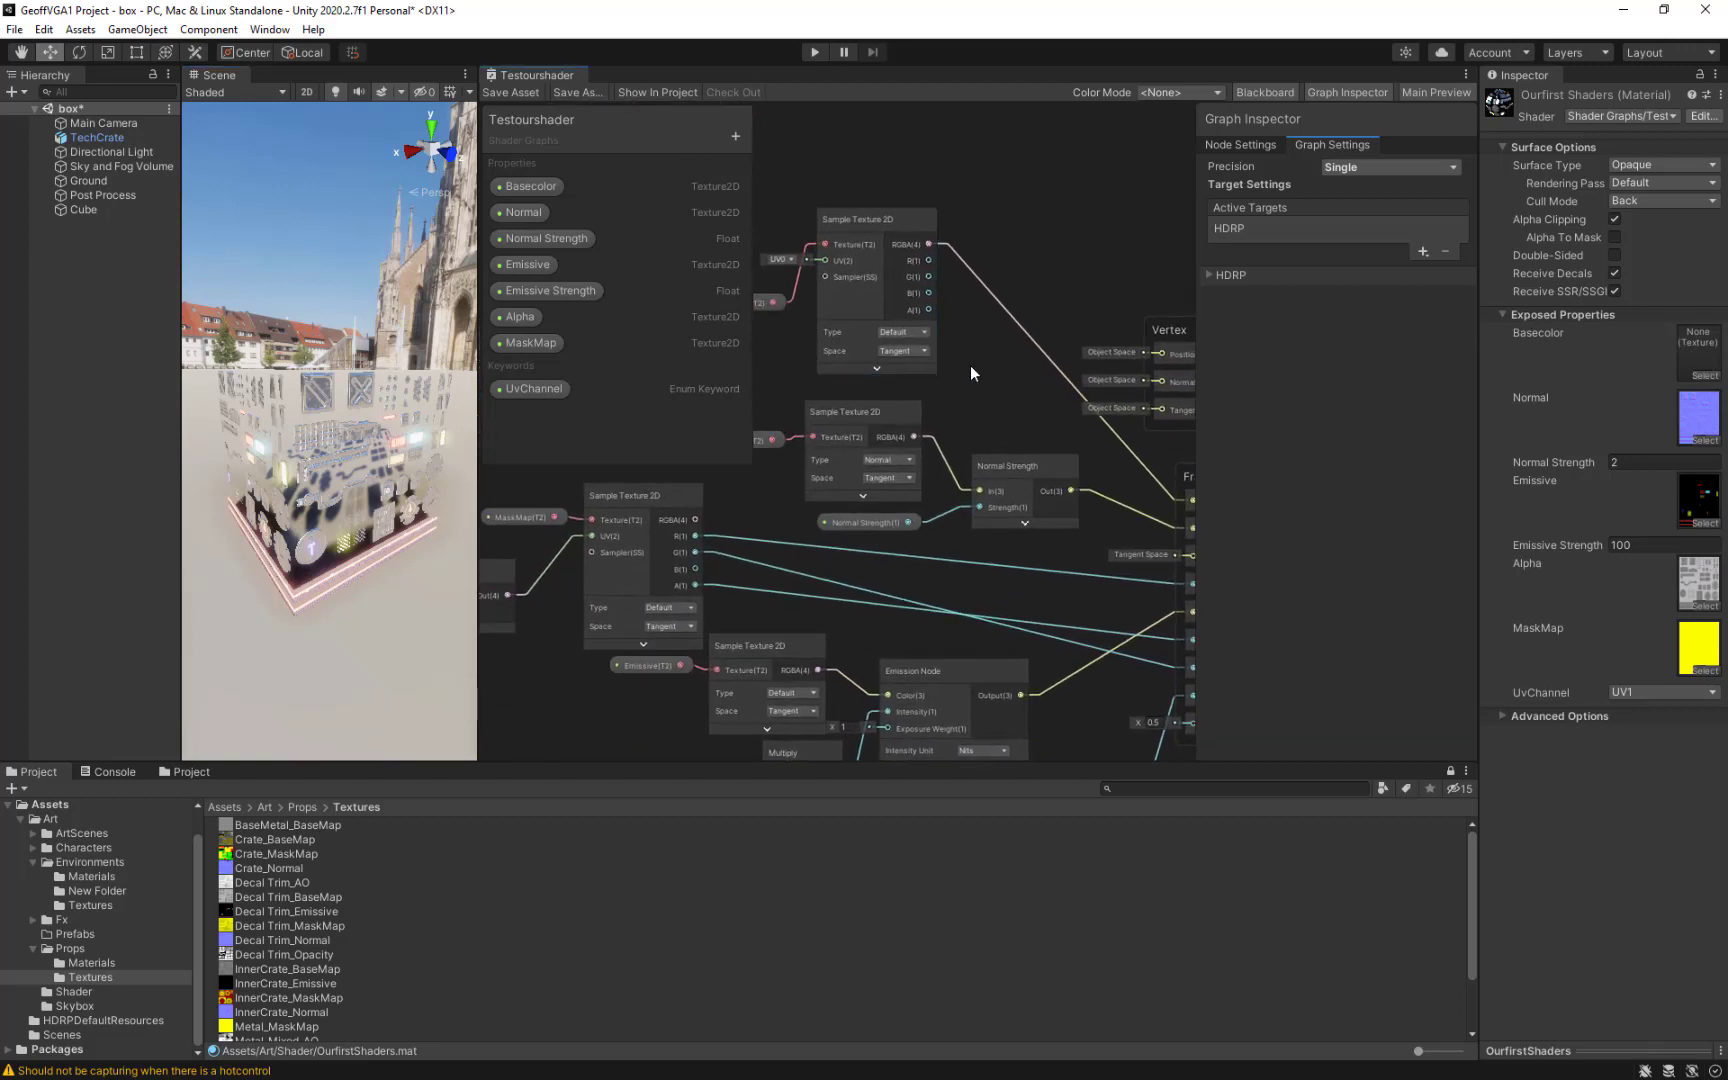
middle_click_drag(971, 364, 1084, 405)
left_click_drag(872, 342, 840, 217)
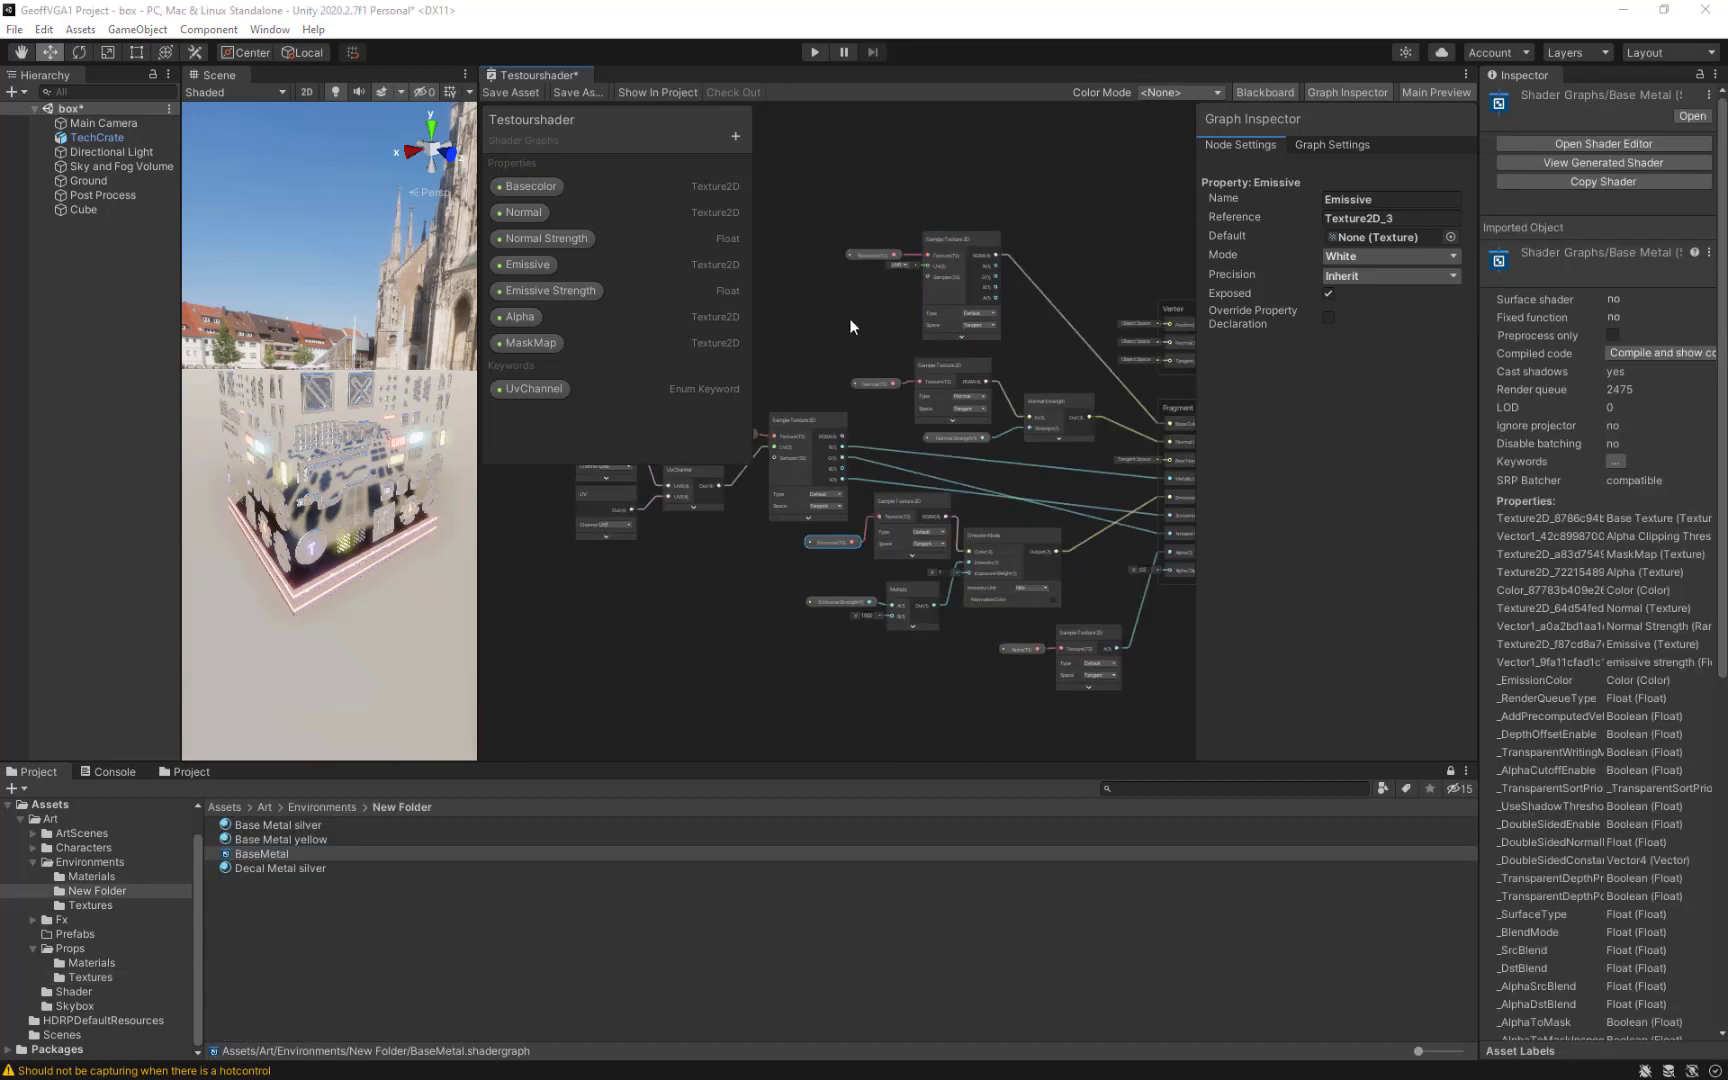
Hide the Graph Inspector and the Blackboard to clear space around the Basecolor nodes.
middle_click_drag(850, 320, 898, 347)
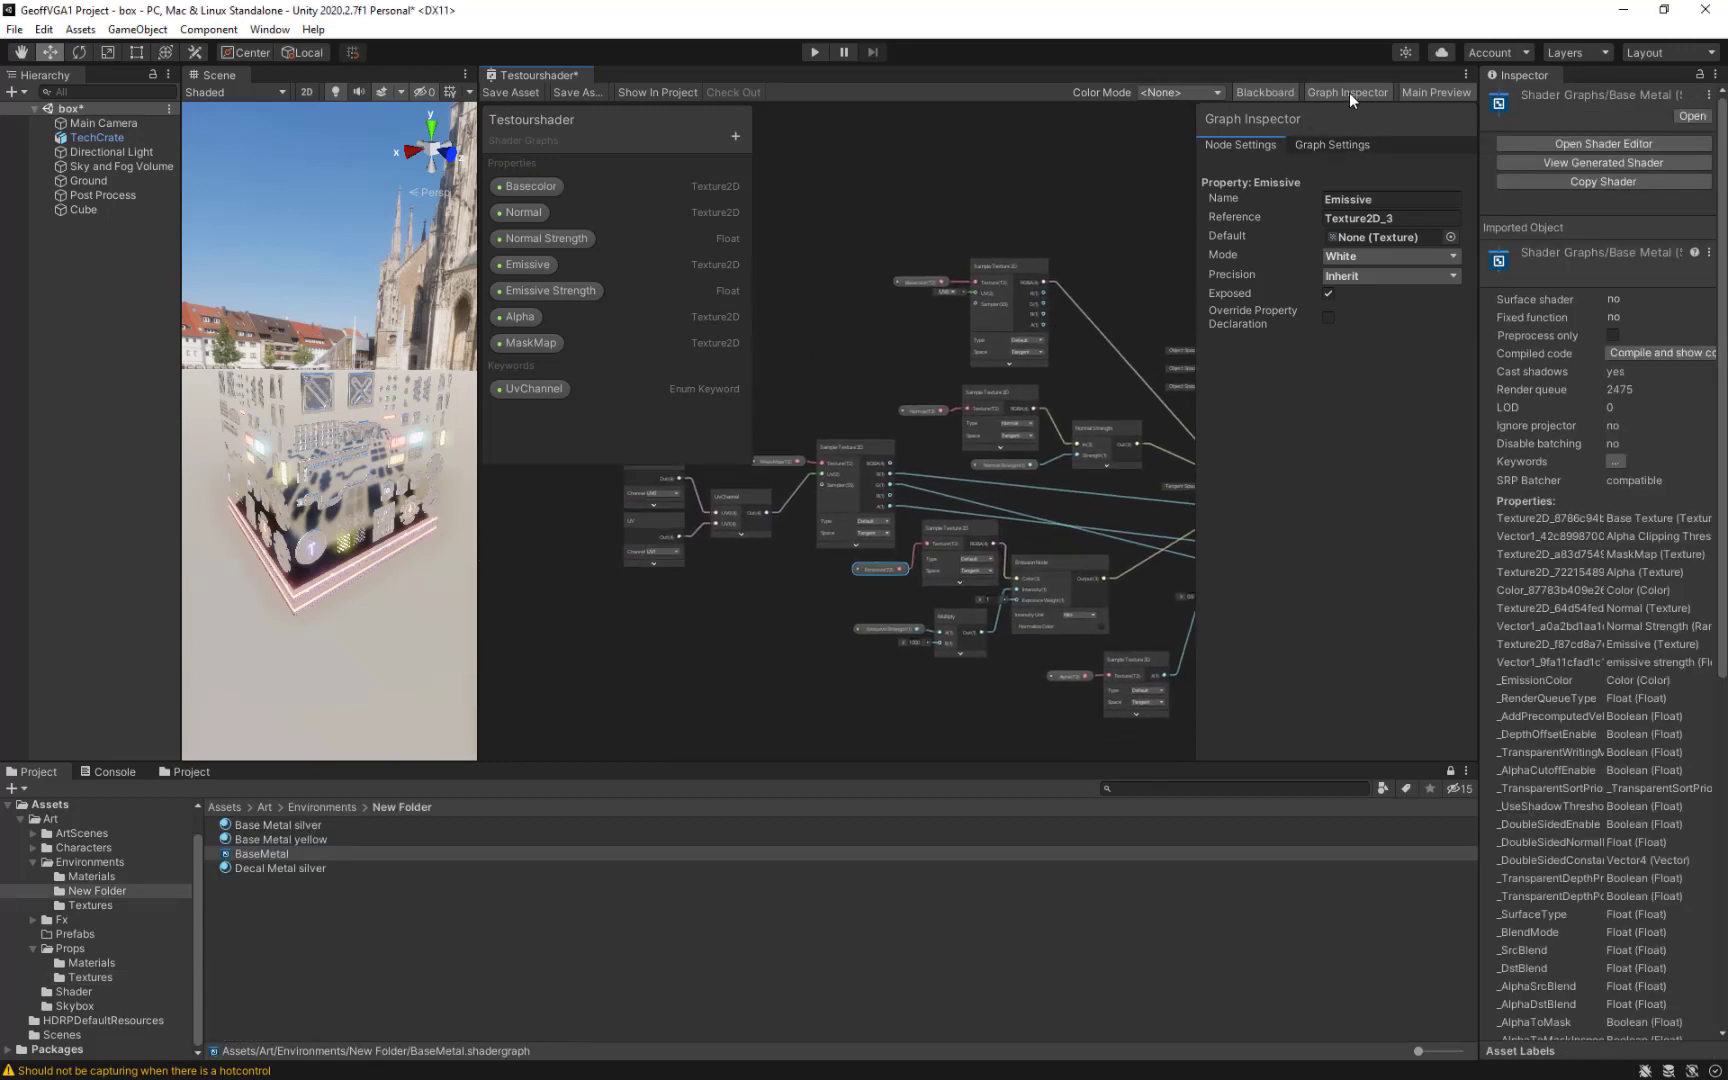
left_click(1349, 92)
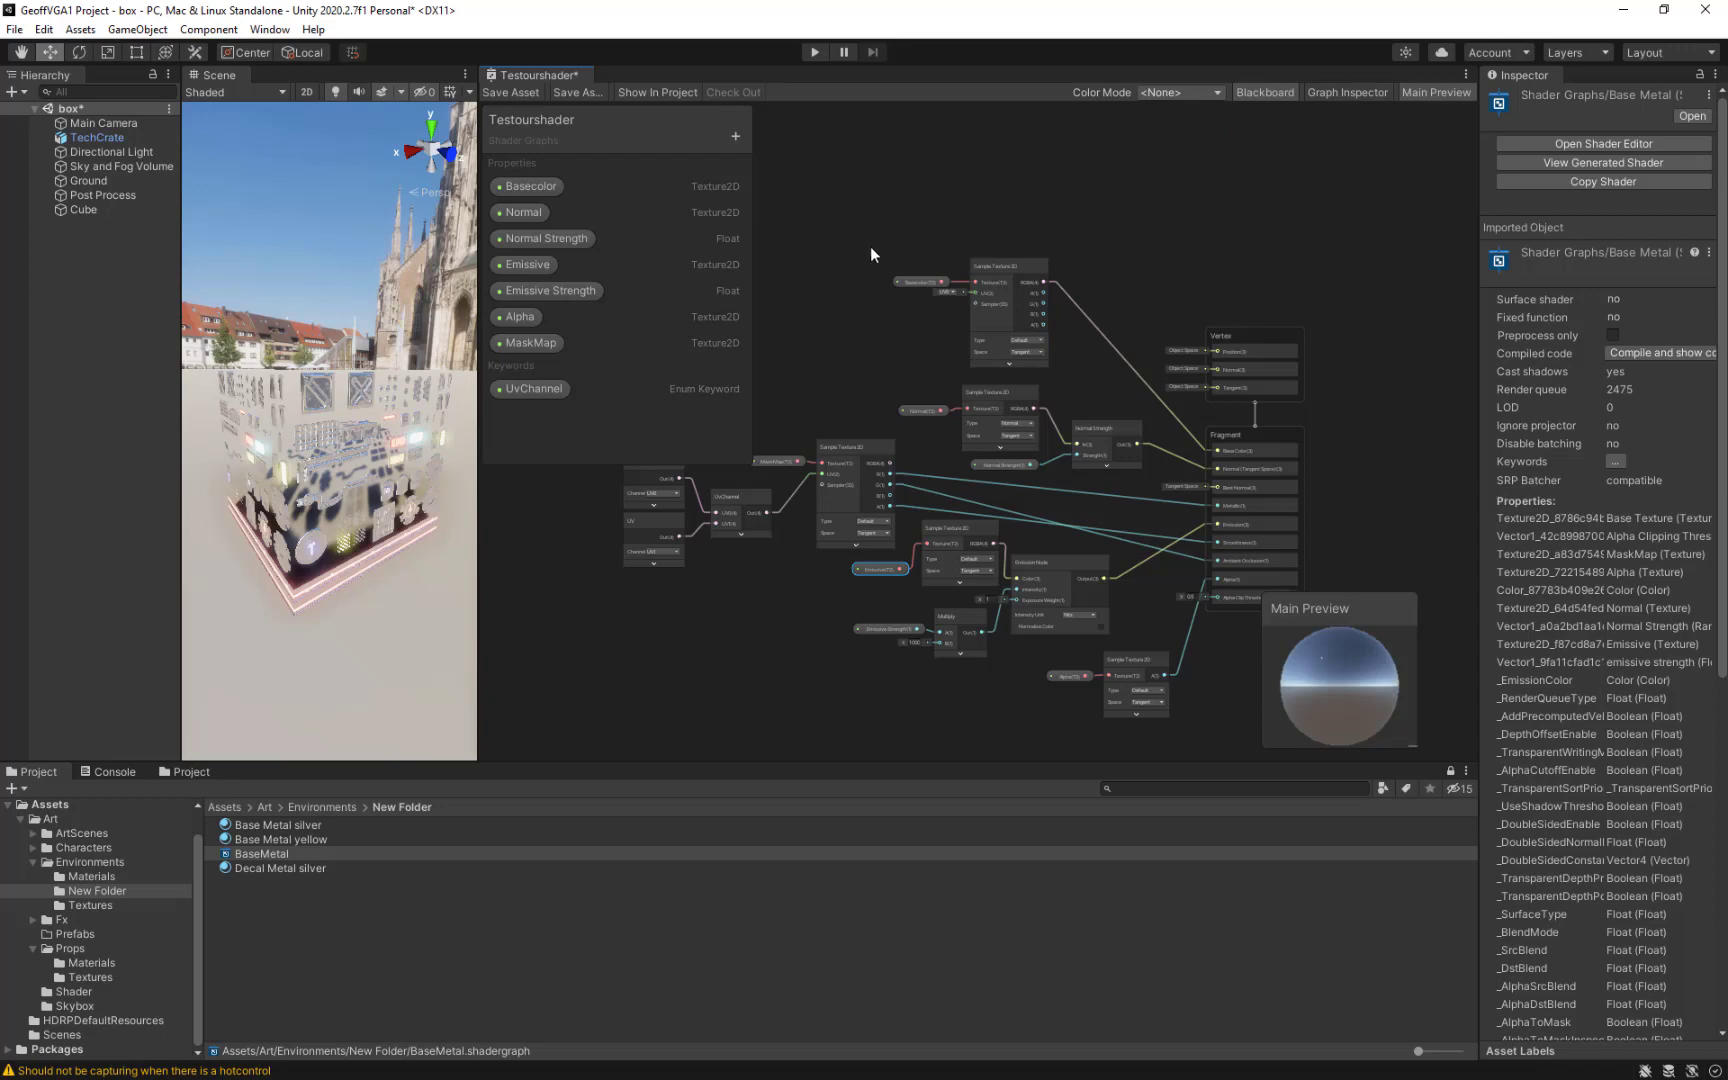
middle_click_drag(871, 248, 971, 228)
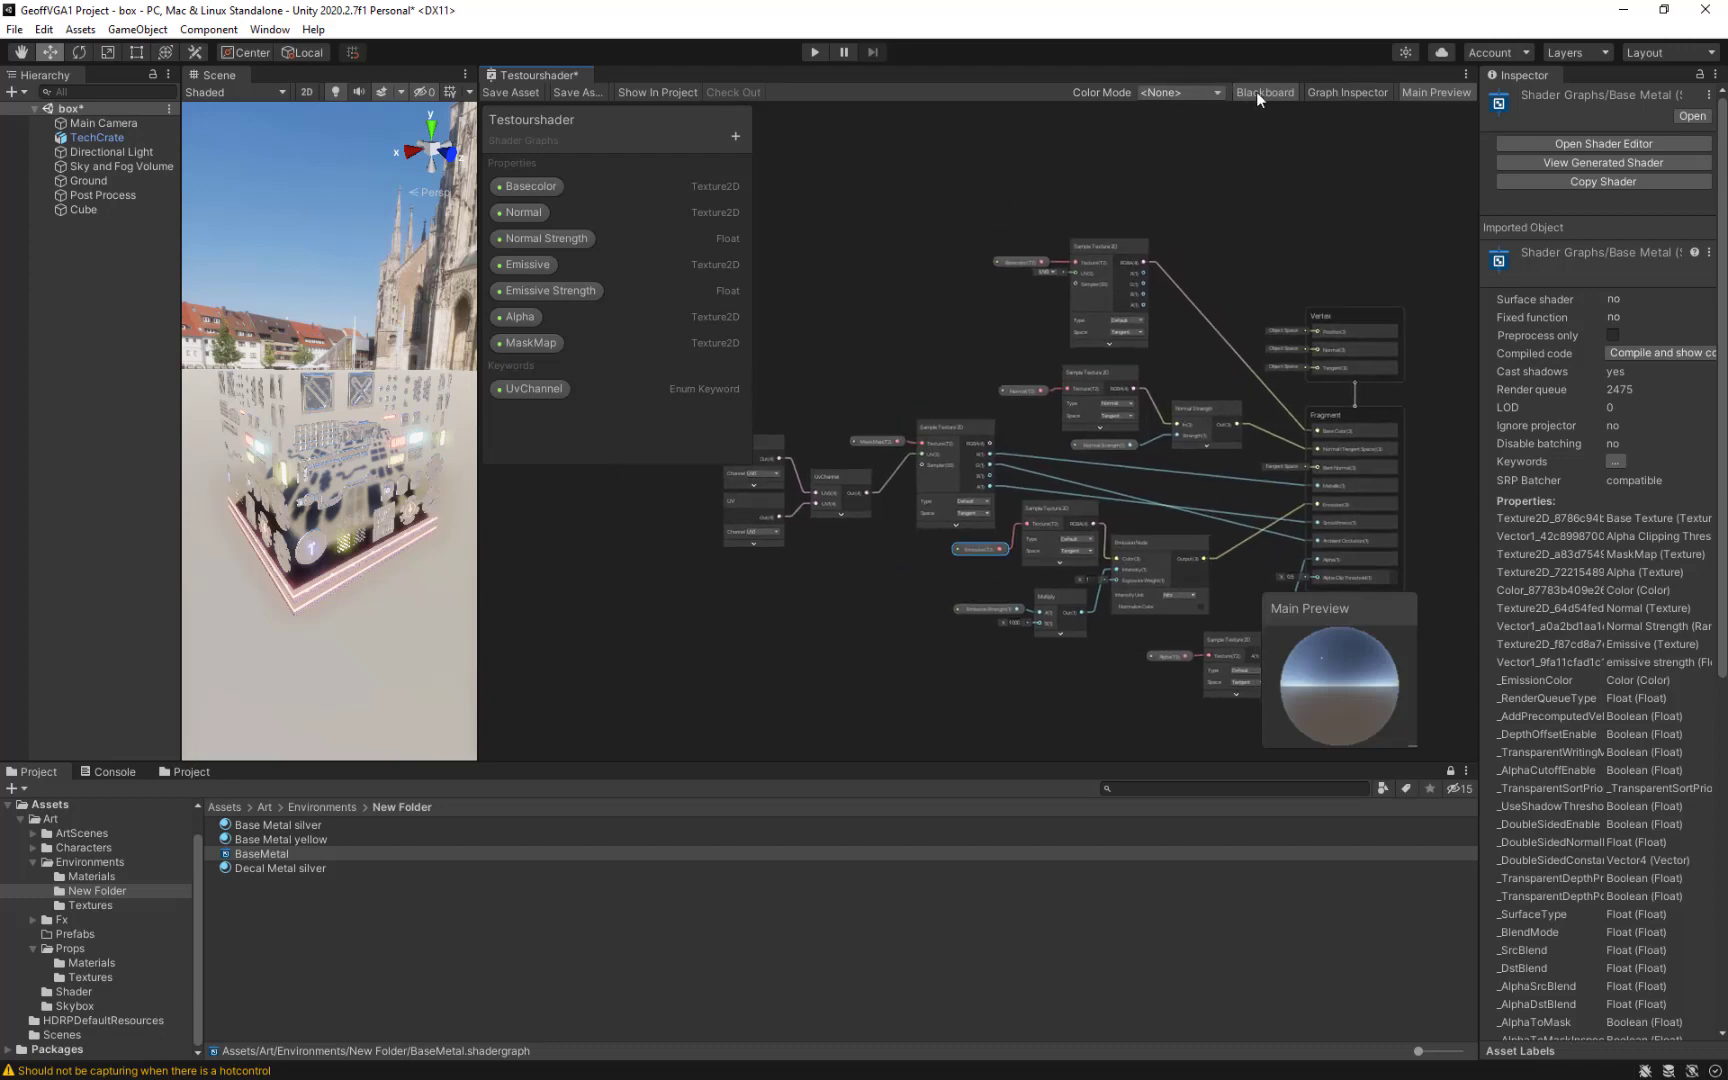
left_click(1258, 95)
scroll(1100, 228, "up", 2)
scroll(1017, 216, "up", 2)
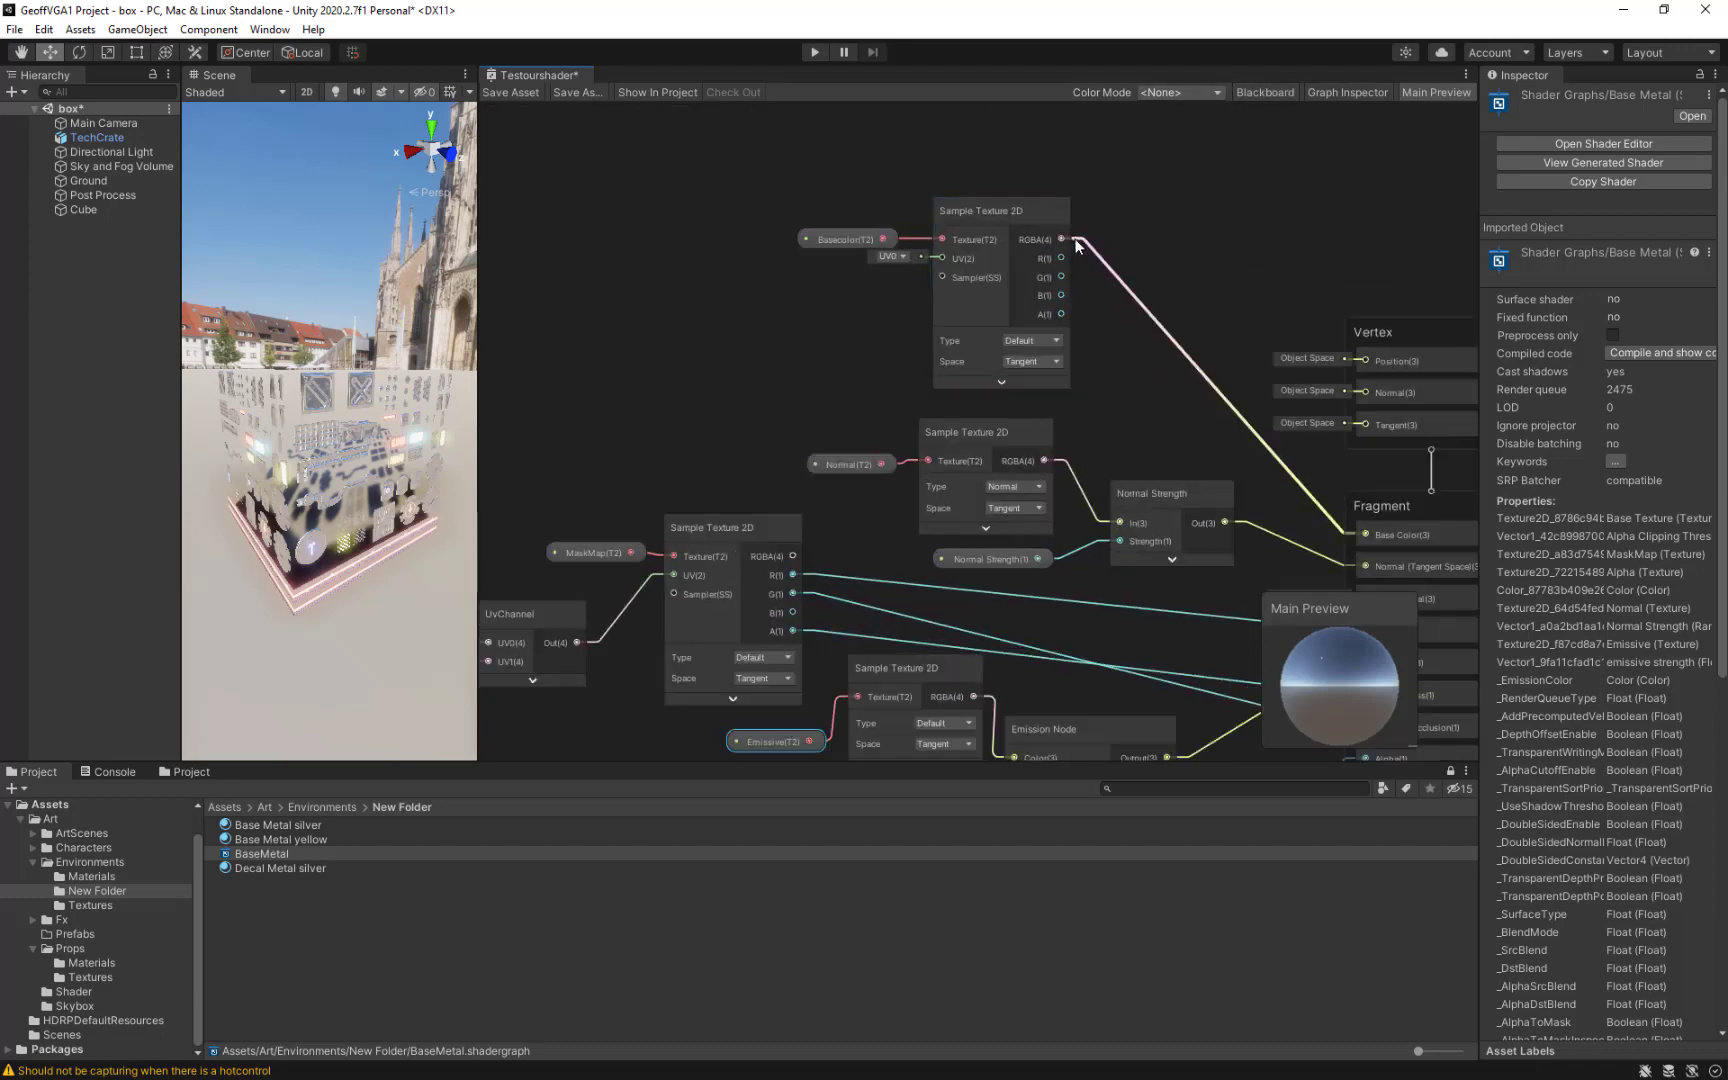
middle_click_drag(1007, 209, 1017, 386)
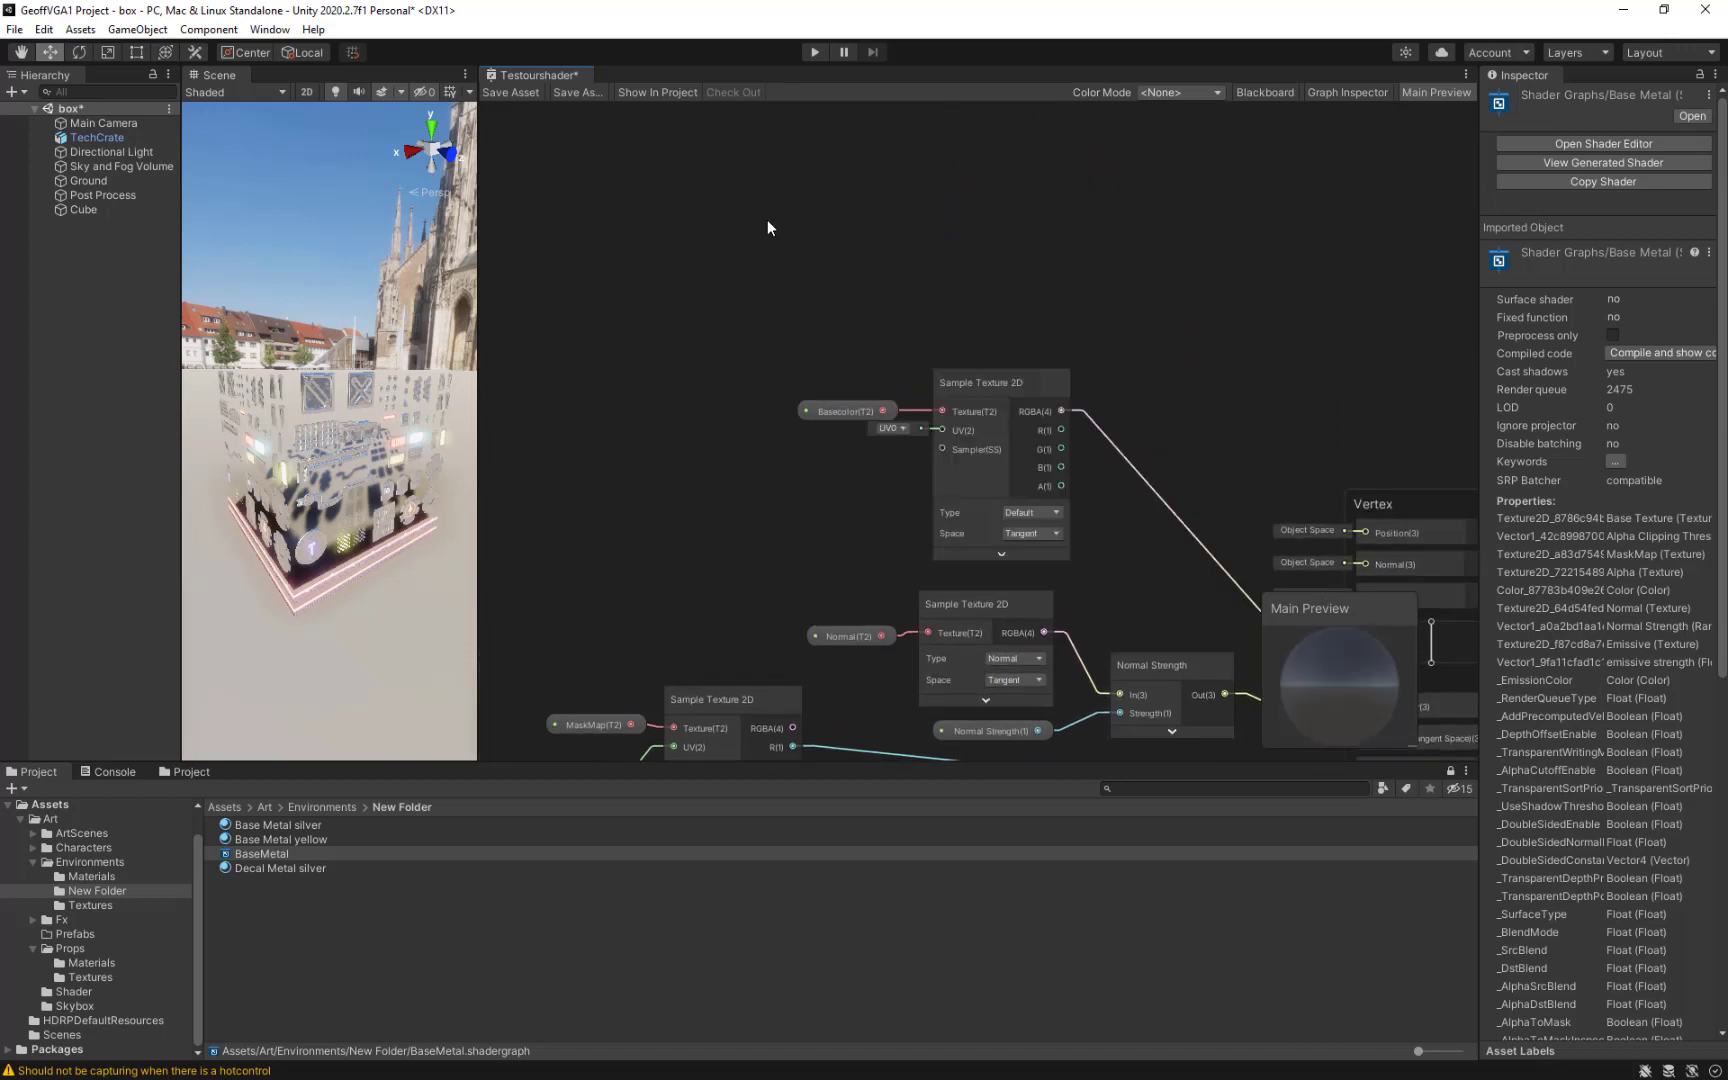
Move the Basecolor property and its Sample Texture 2D node up, and add a Multiply node beside them.
left_click(999, 374)
left_click_drag(998, 375, 994, 275)
right_click(1282, 360)
left_click(1372, 374)
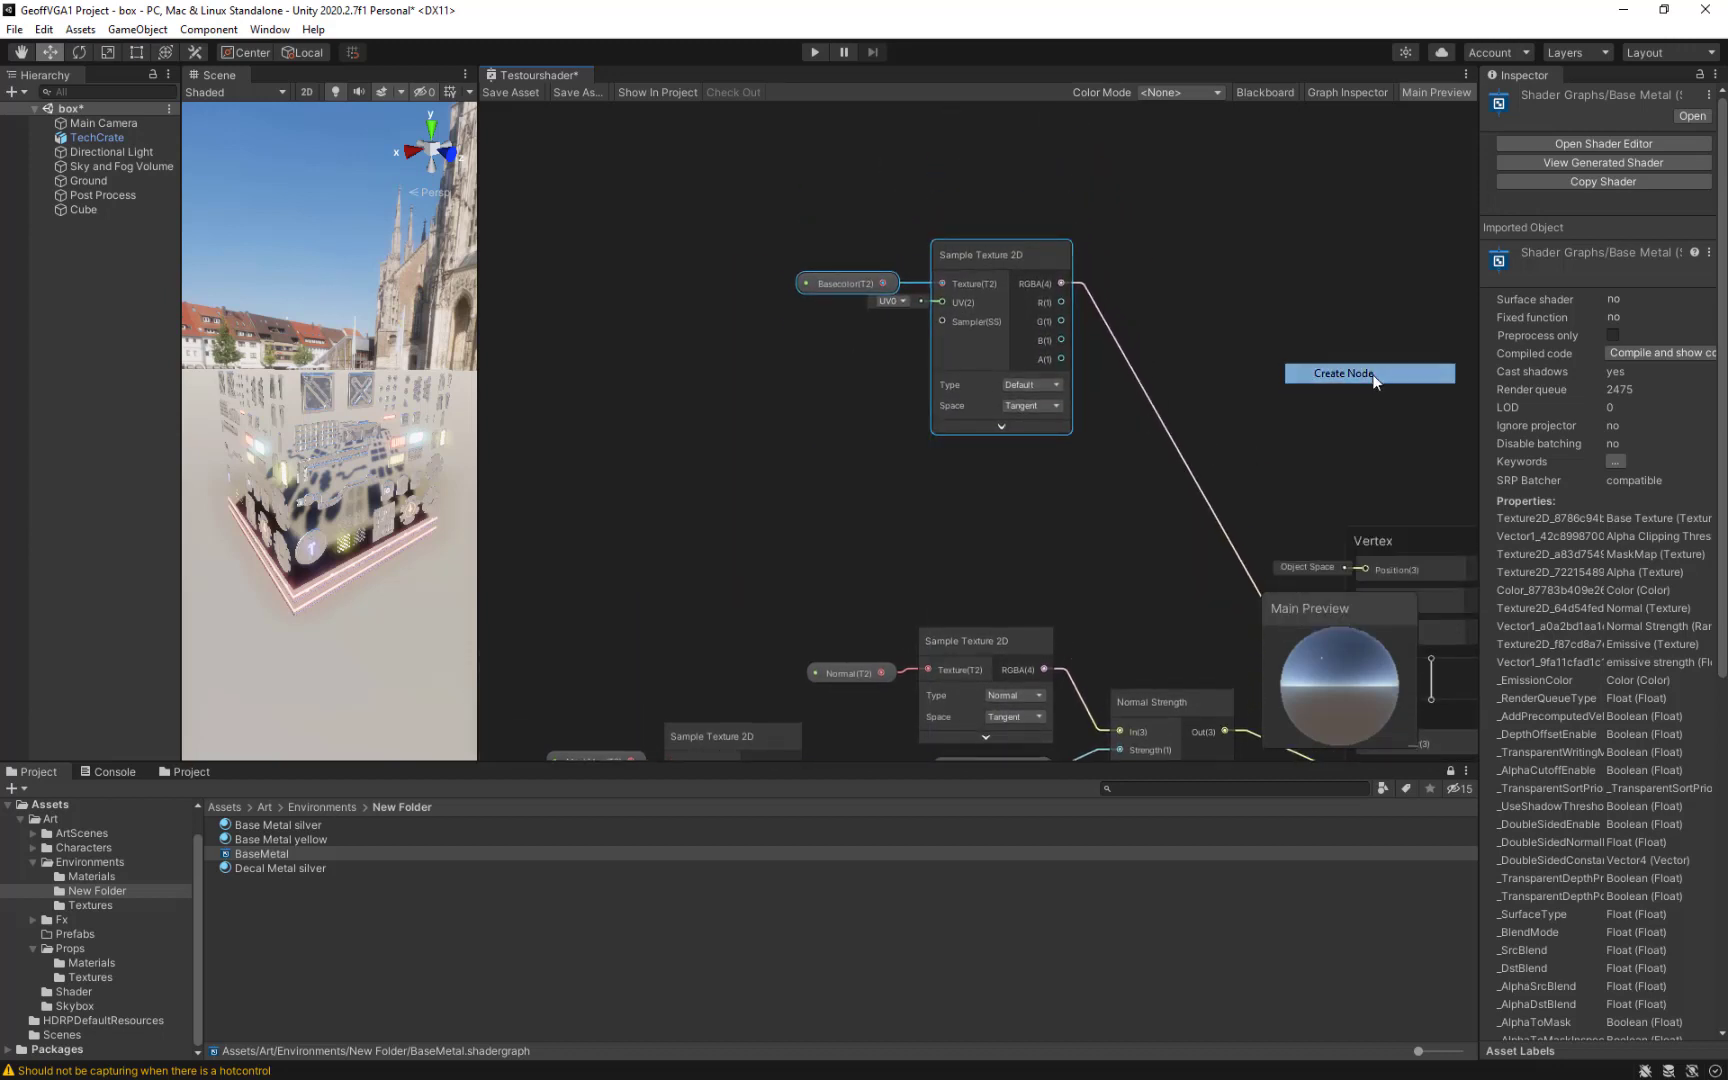
type("mul")
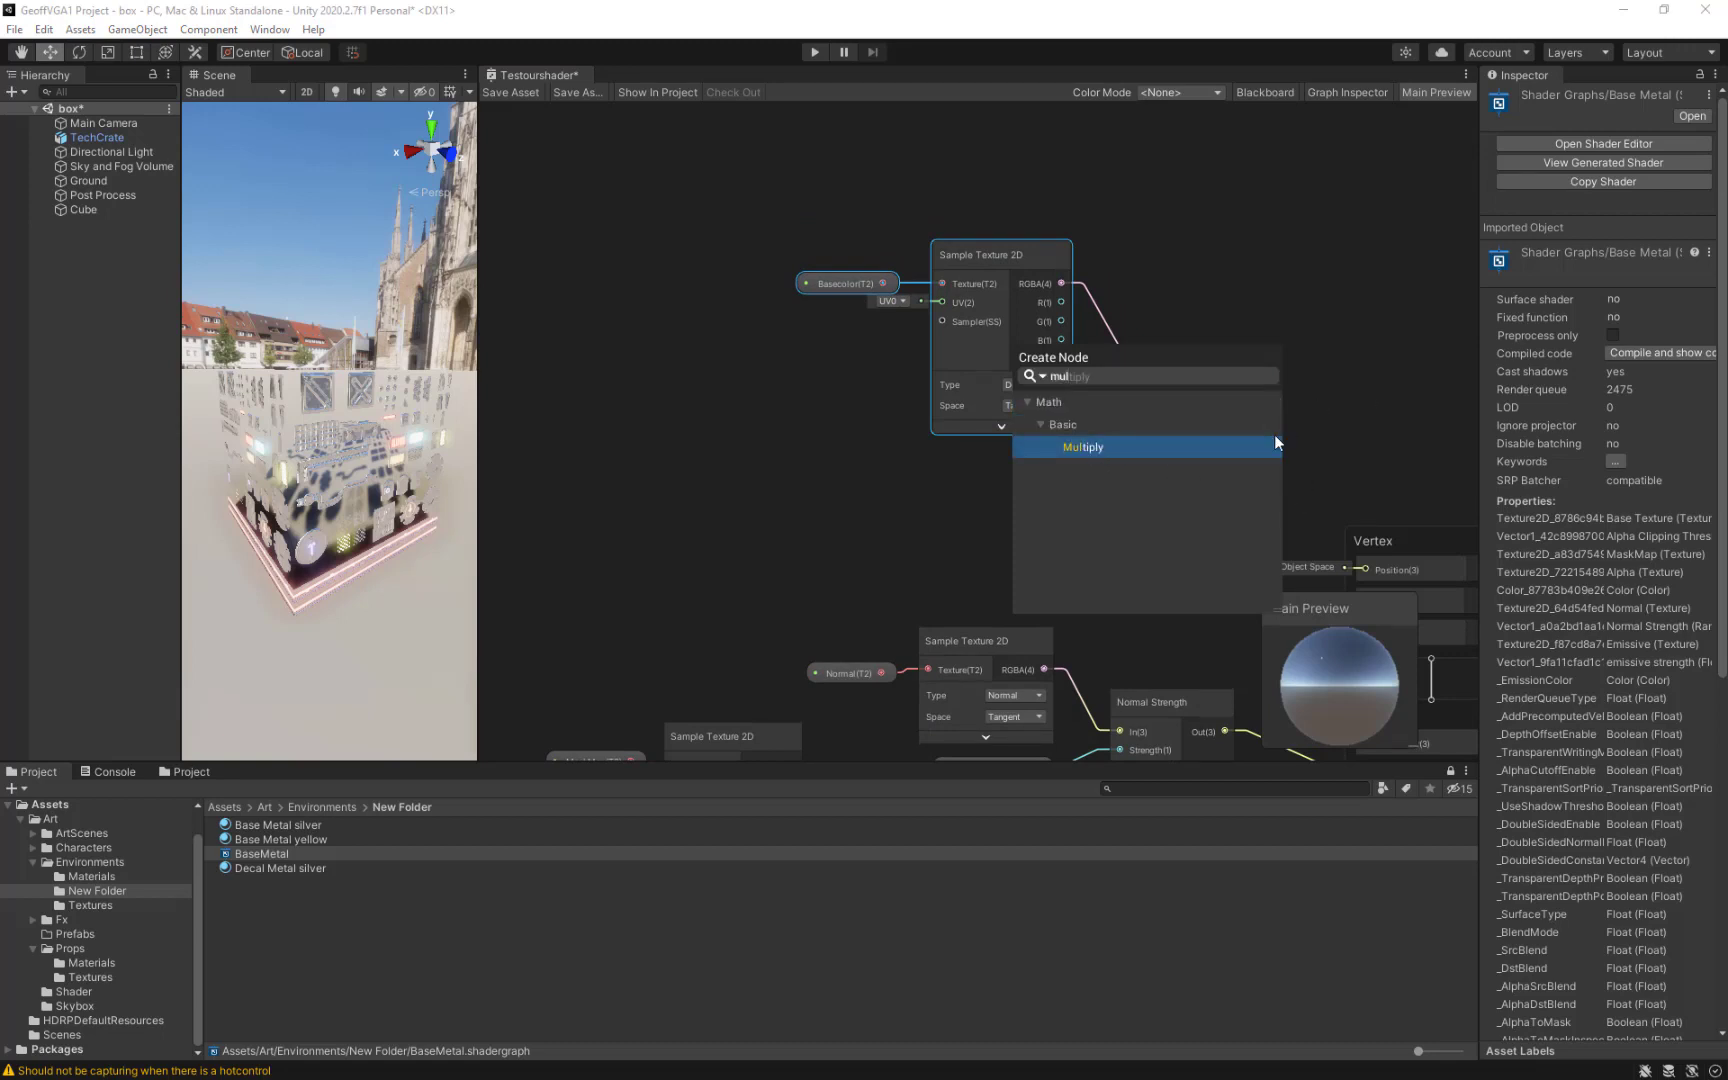
left_click(1106, 447)
left_click_drag(1368, 393, 1243, 360)
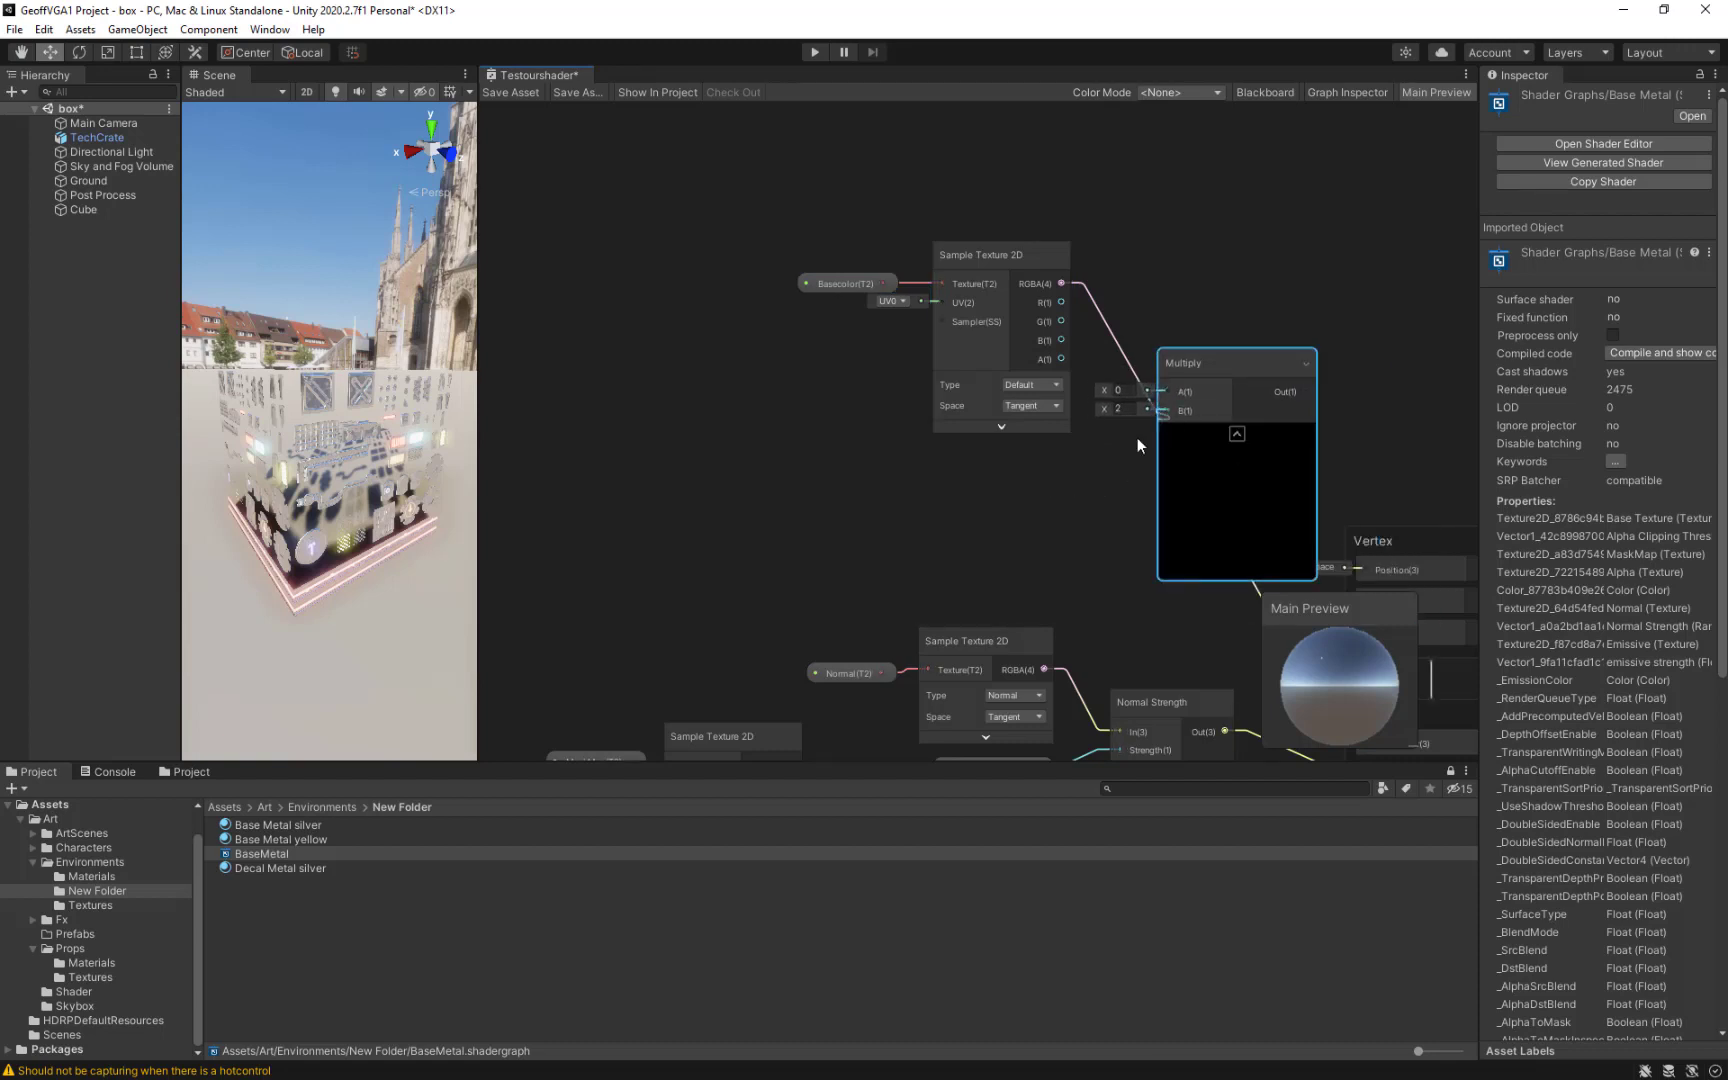
Add a Color node feeding the Multiply node's B input, and connect the Basecolor sampler's RGBA output to input A.
key("space")
type("colo")
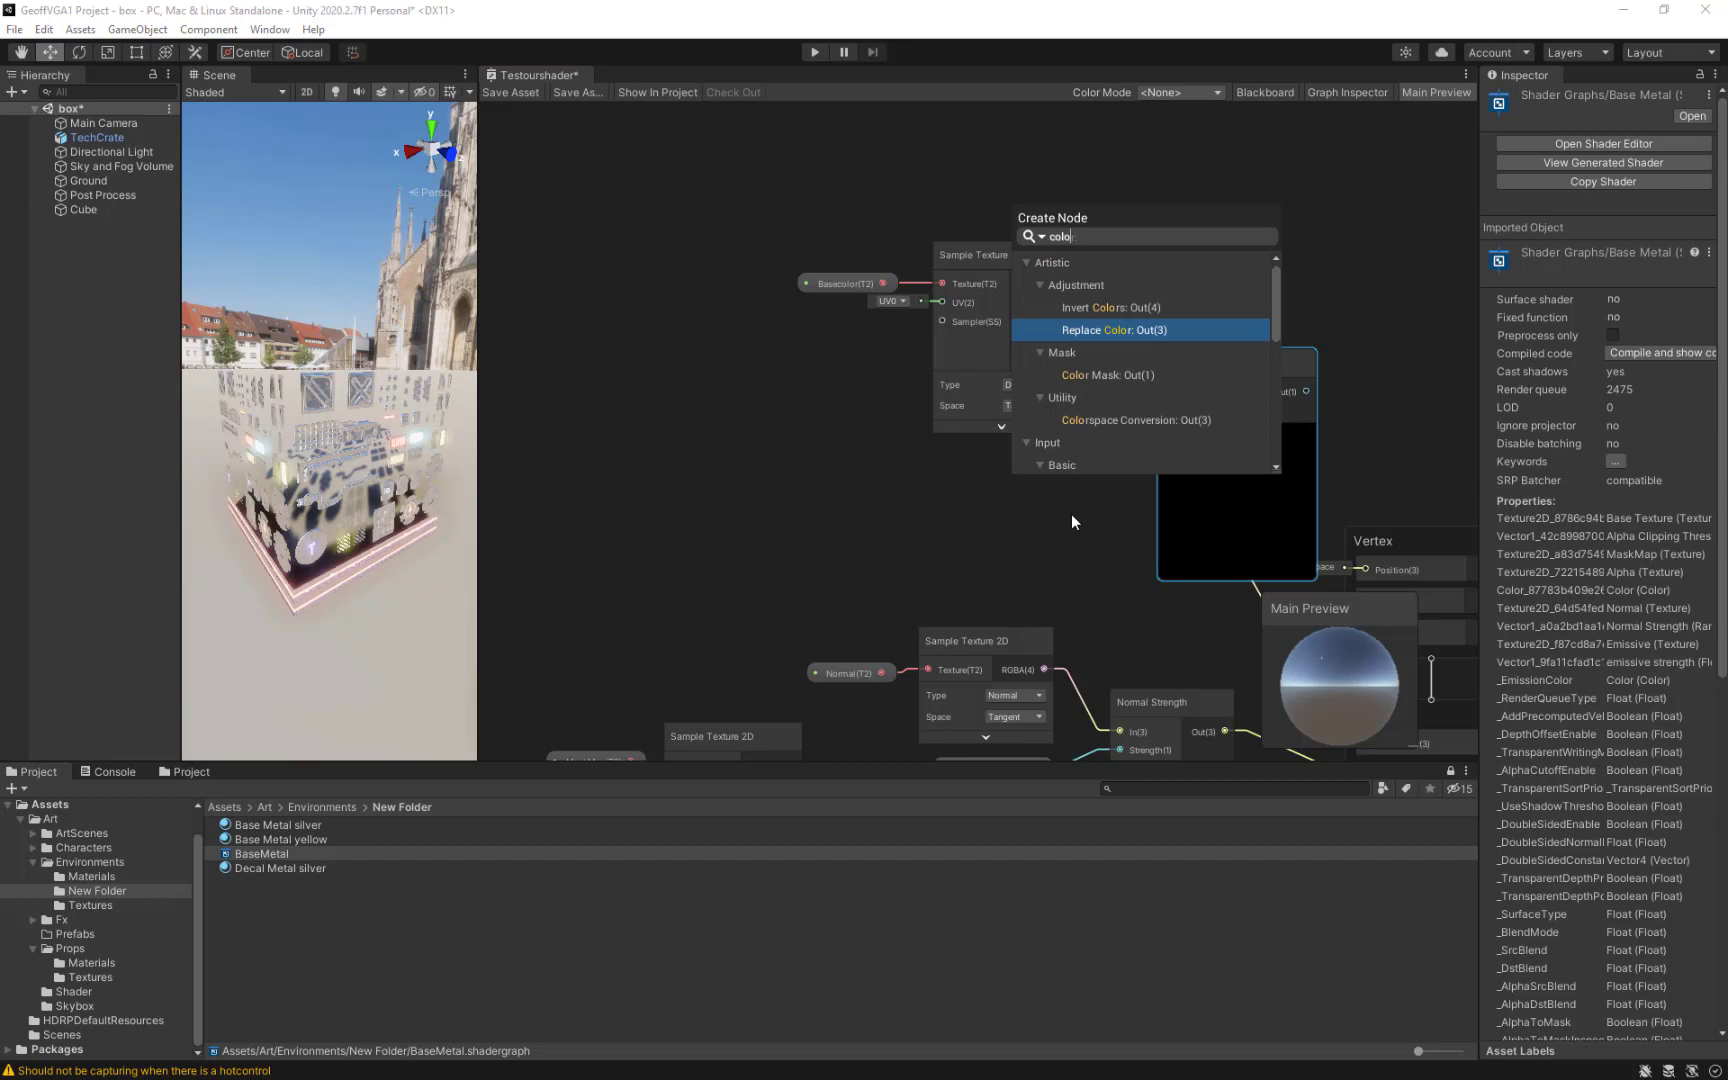
scroll(1110, 426, "down", 1)
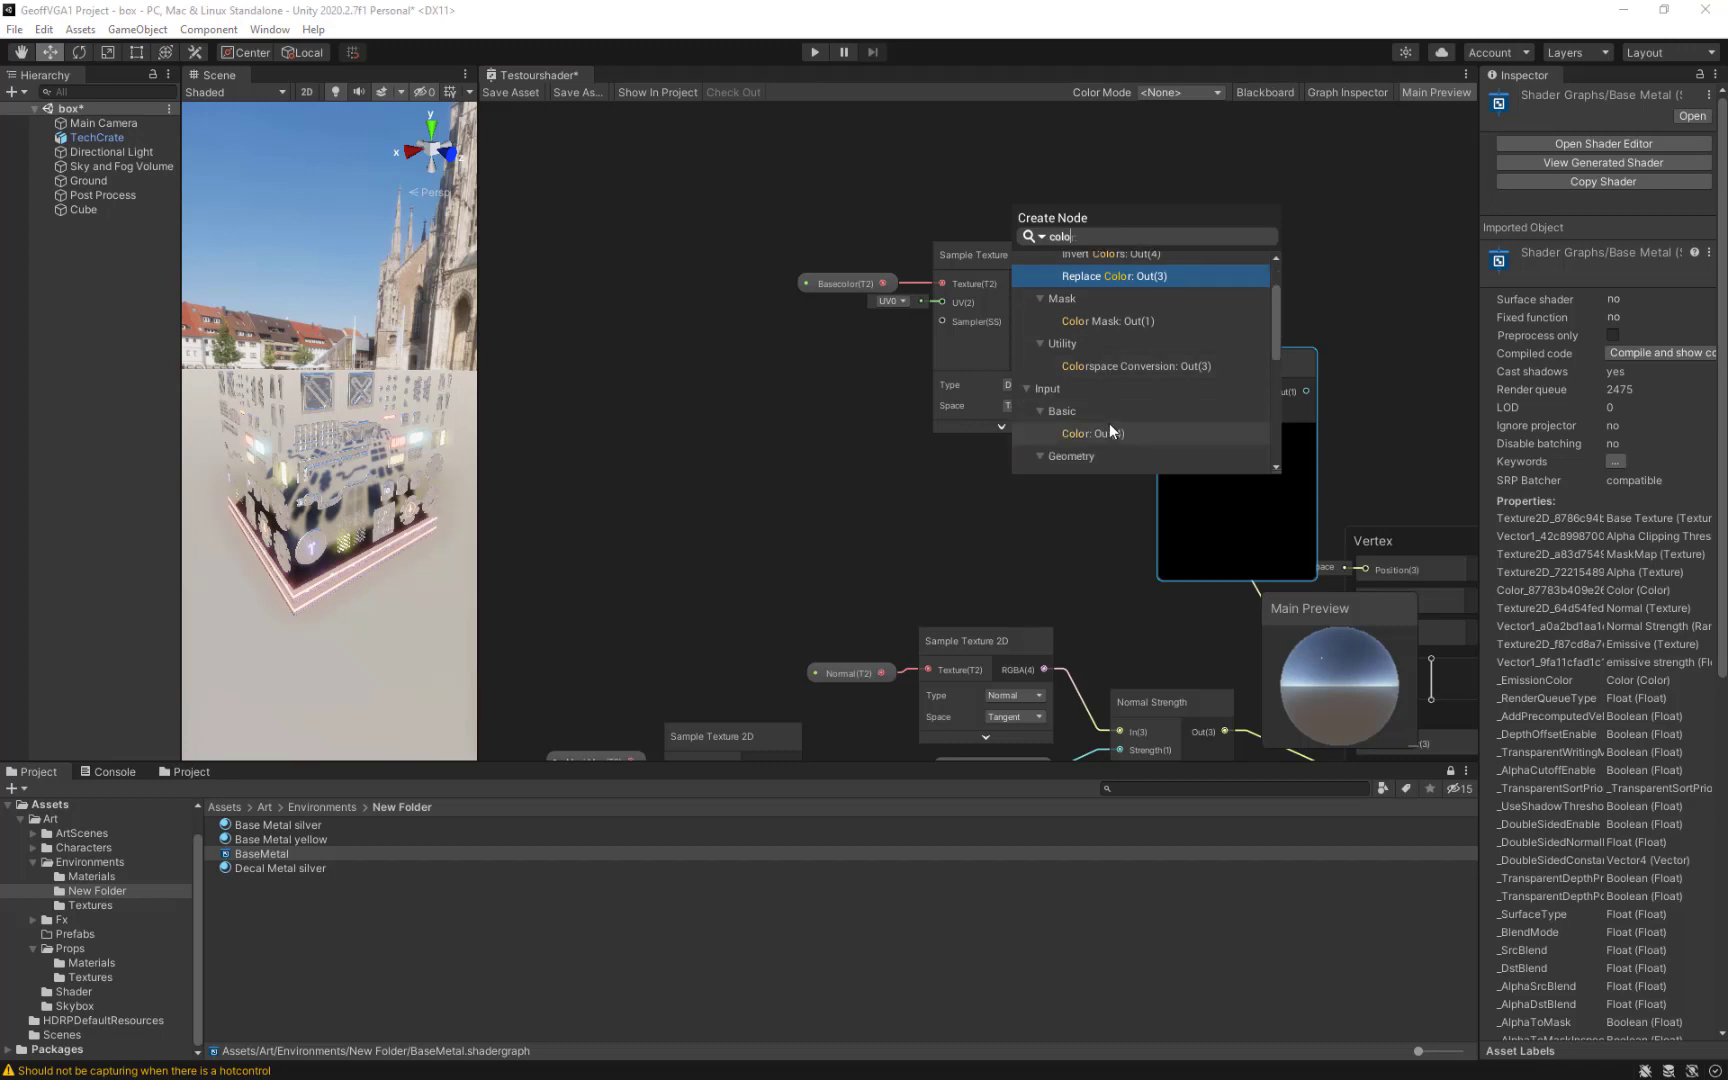
left_click(1095, 434)
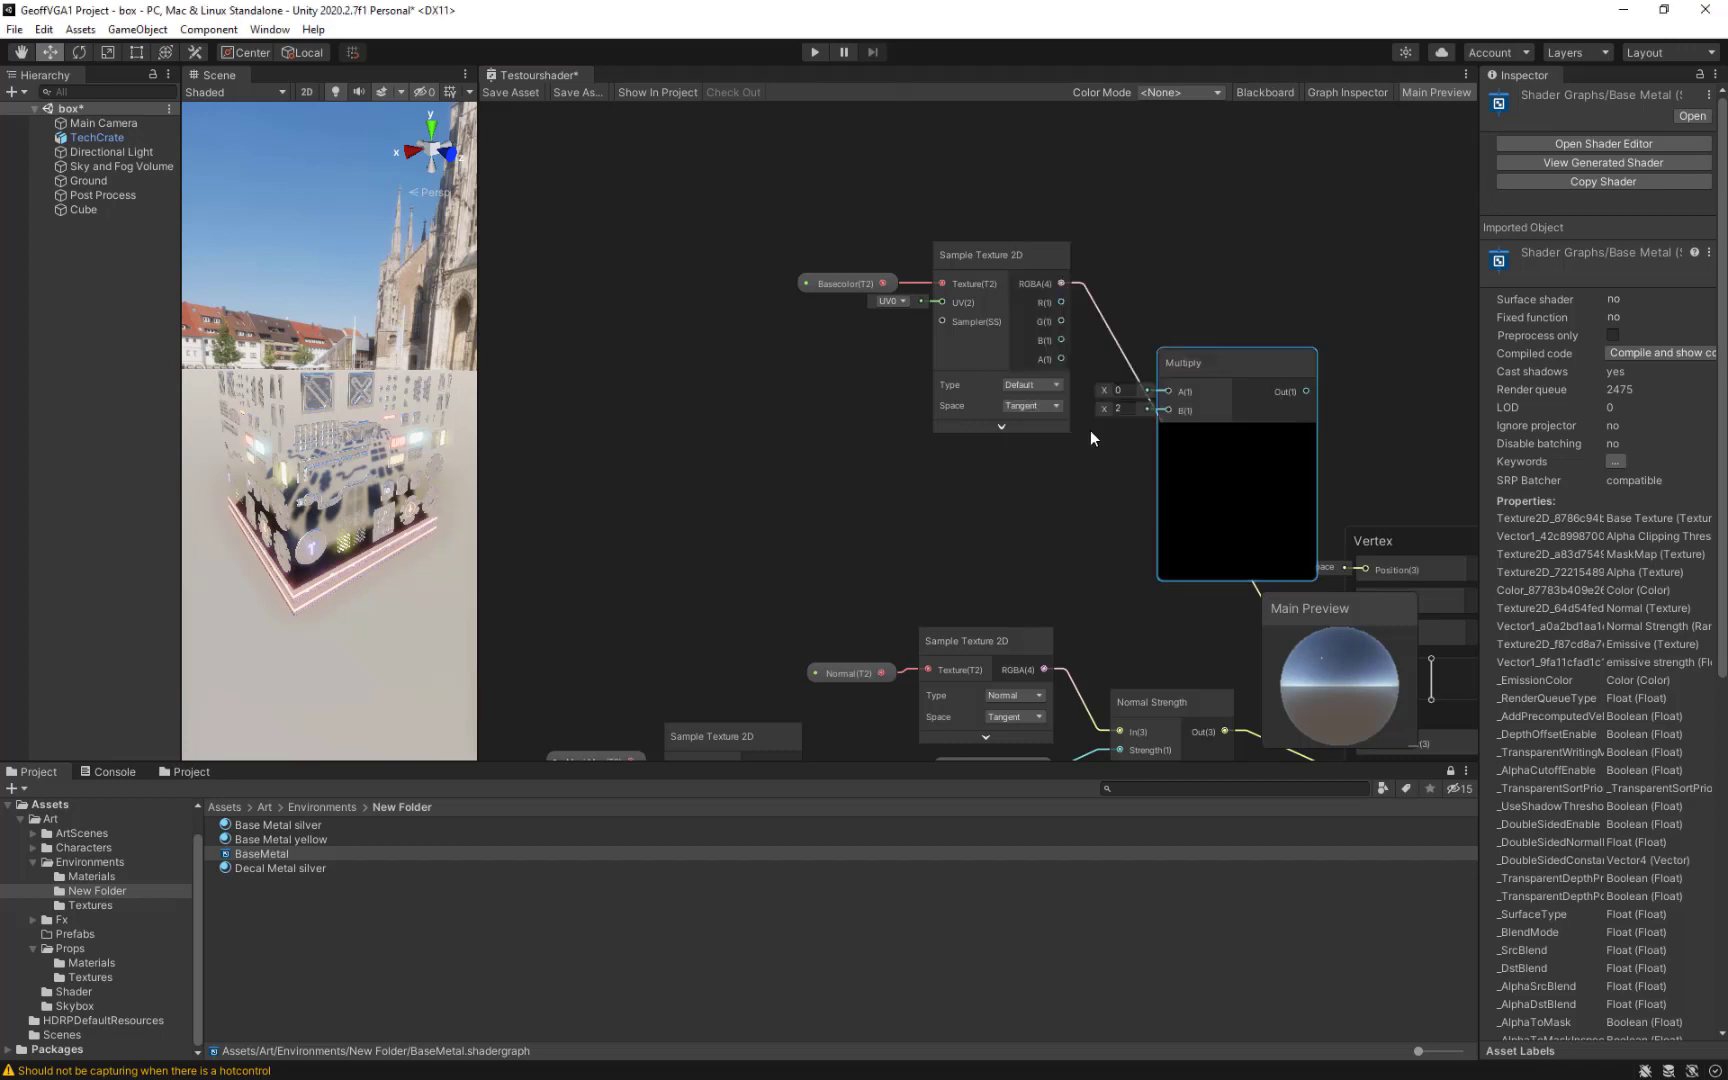
left_click_drag(973, 480, 1013, 467)
left_click(1035, 262, "shift")
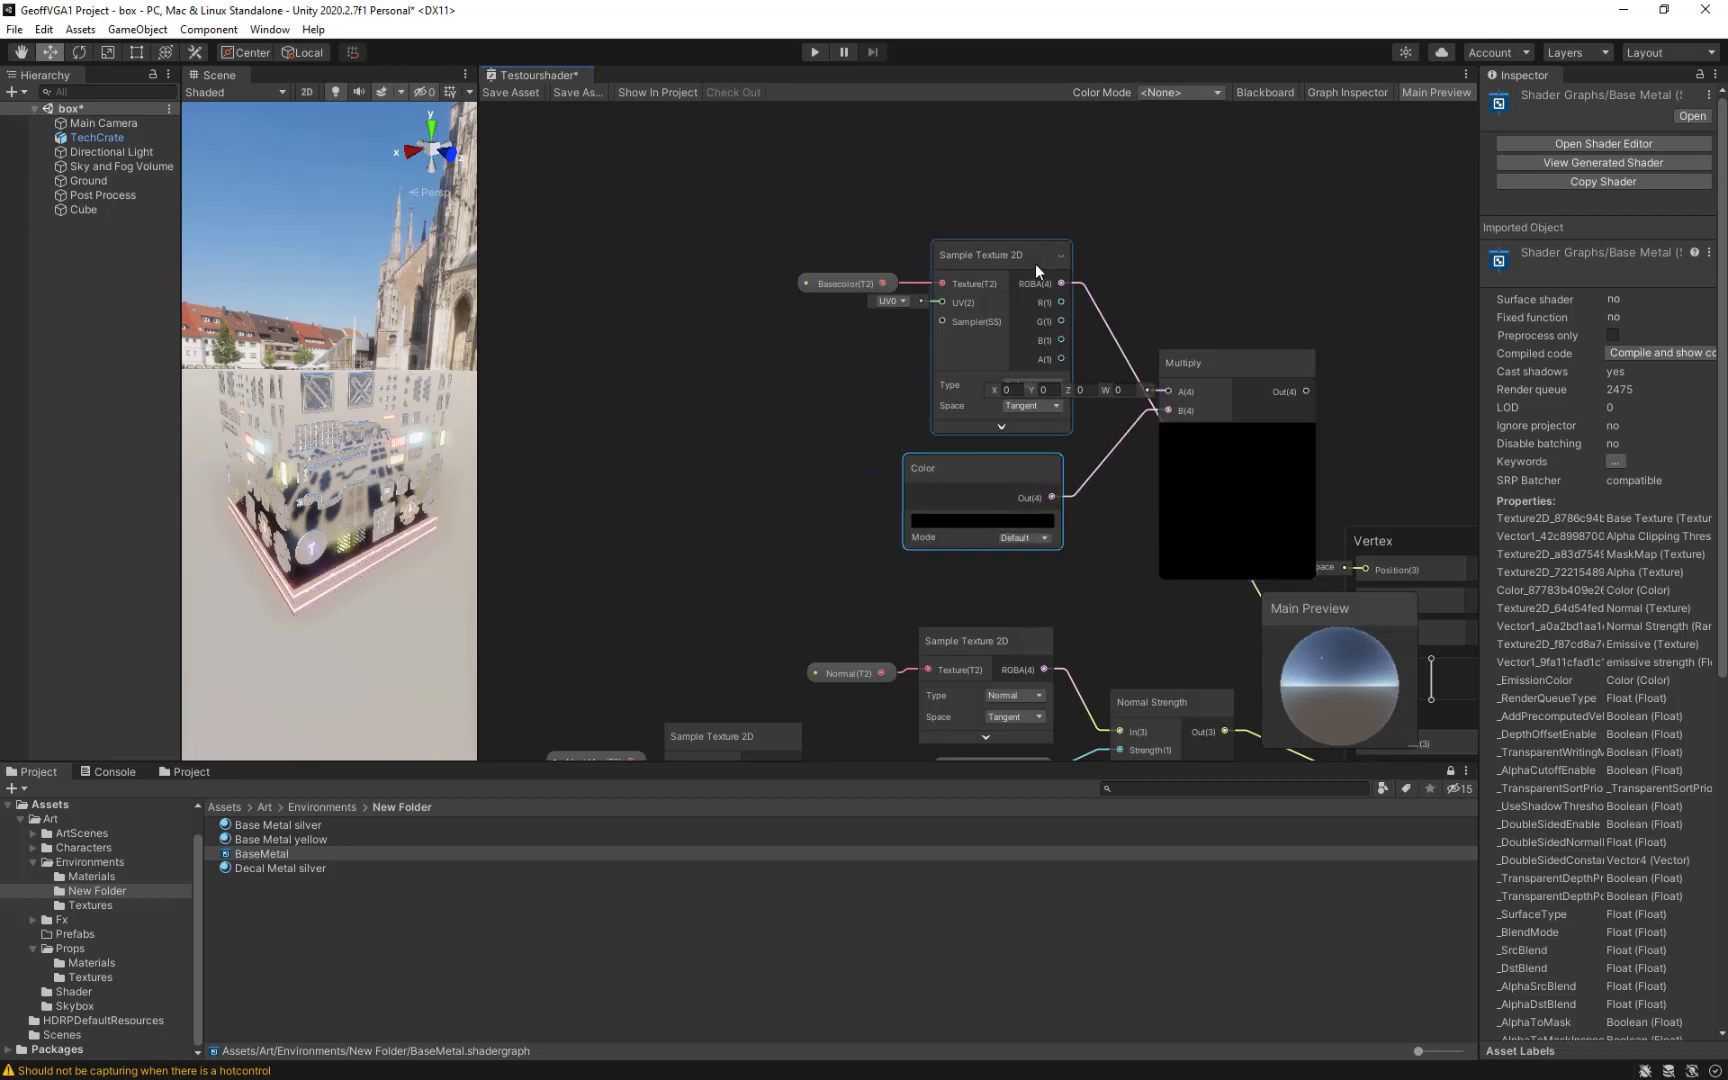
left_click_drag(1019, 258, 1170, 390)
Connect the Multiply output to the Fragment's Base Color and collapse the Multiply node's preview.
middle_click_drag(1388, 367, 1093, 198)
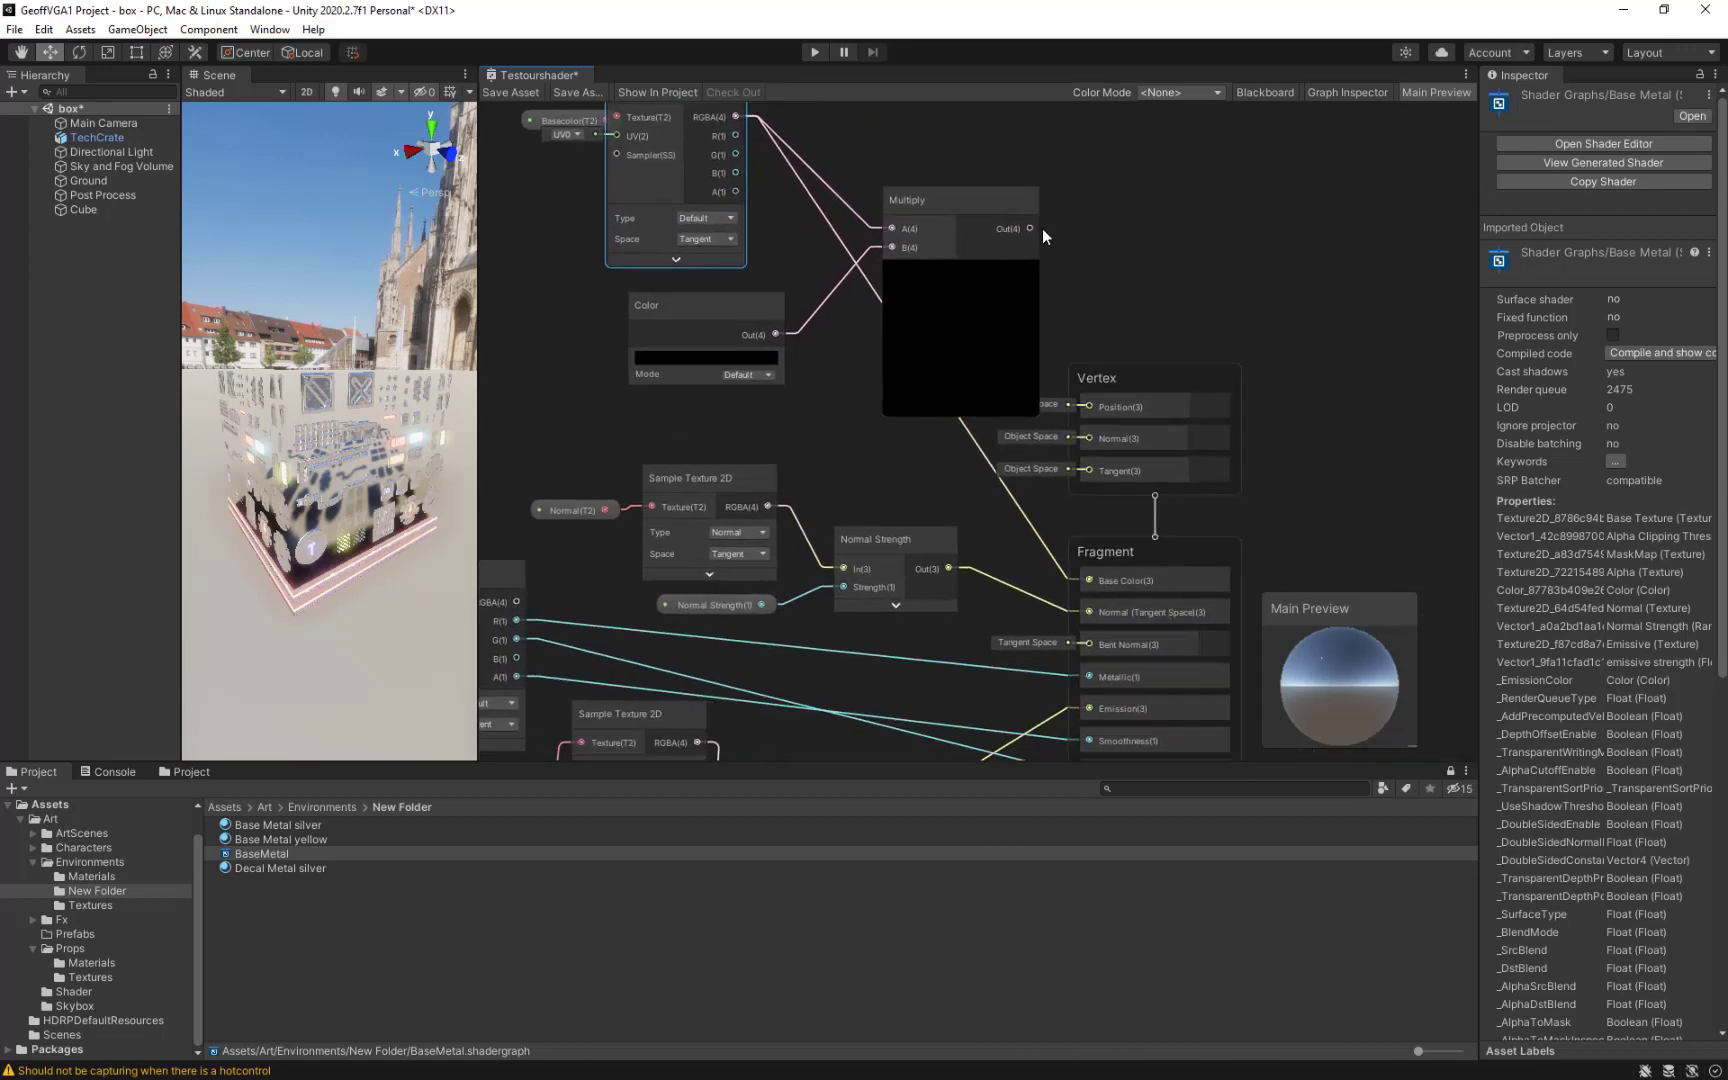
left_click(990, 343)
left_click_drag(990, 335, 1090, 580)
left_click_drag(976, 202, 900, 204)
left_click(914, 354)
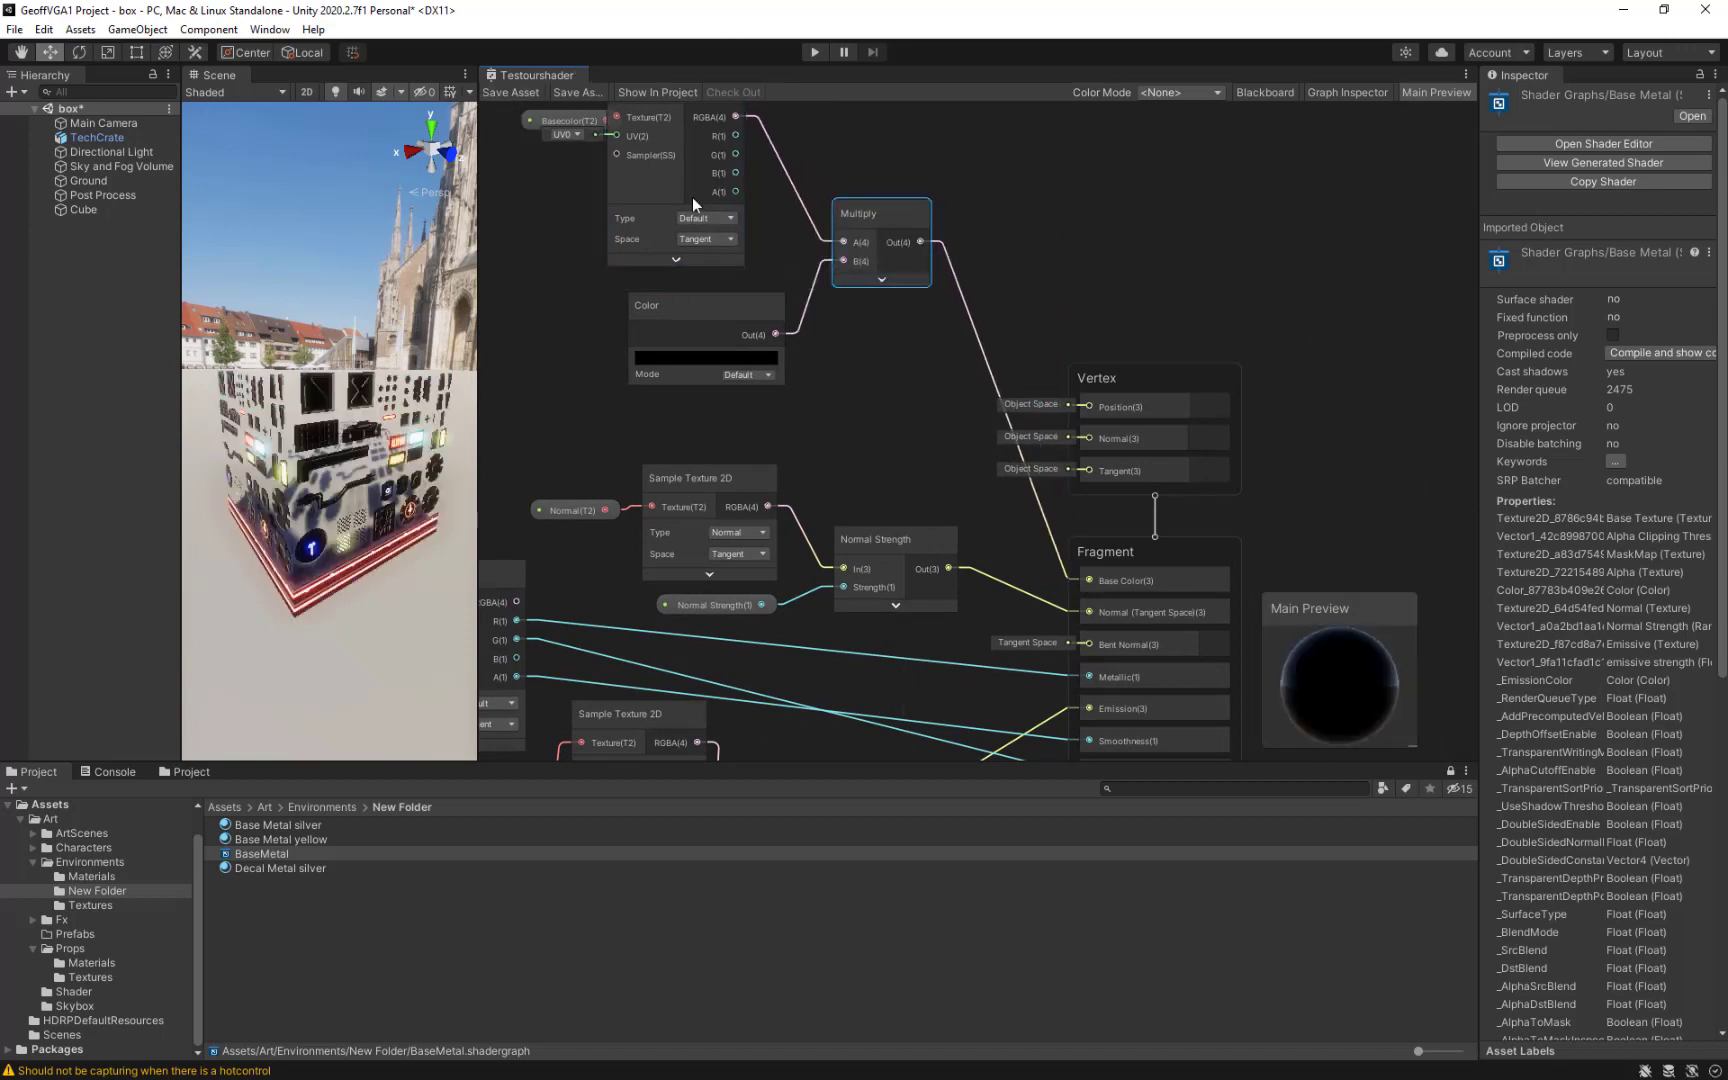
Set the Color node to a mid grey with R, G and B each at 137.
left_click(720, 357)
left_click_drag(782, 494, 778, 487)
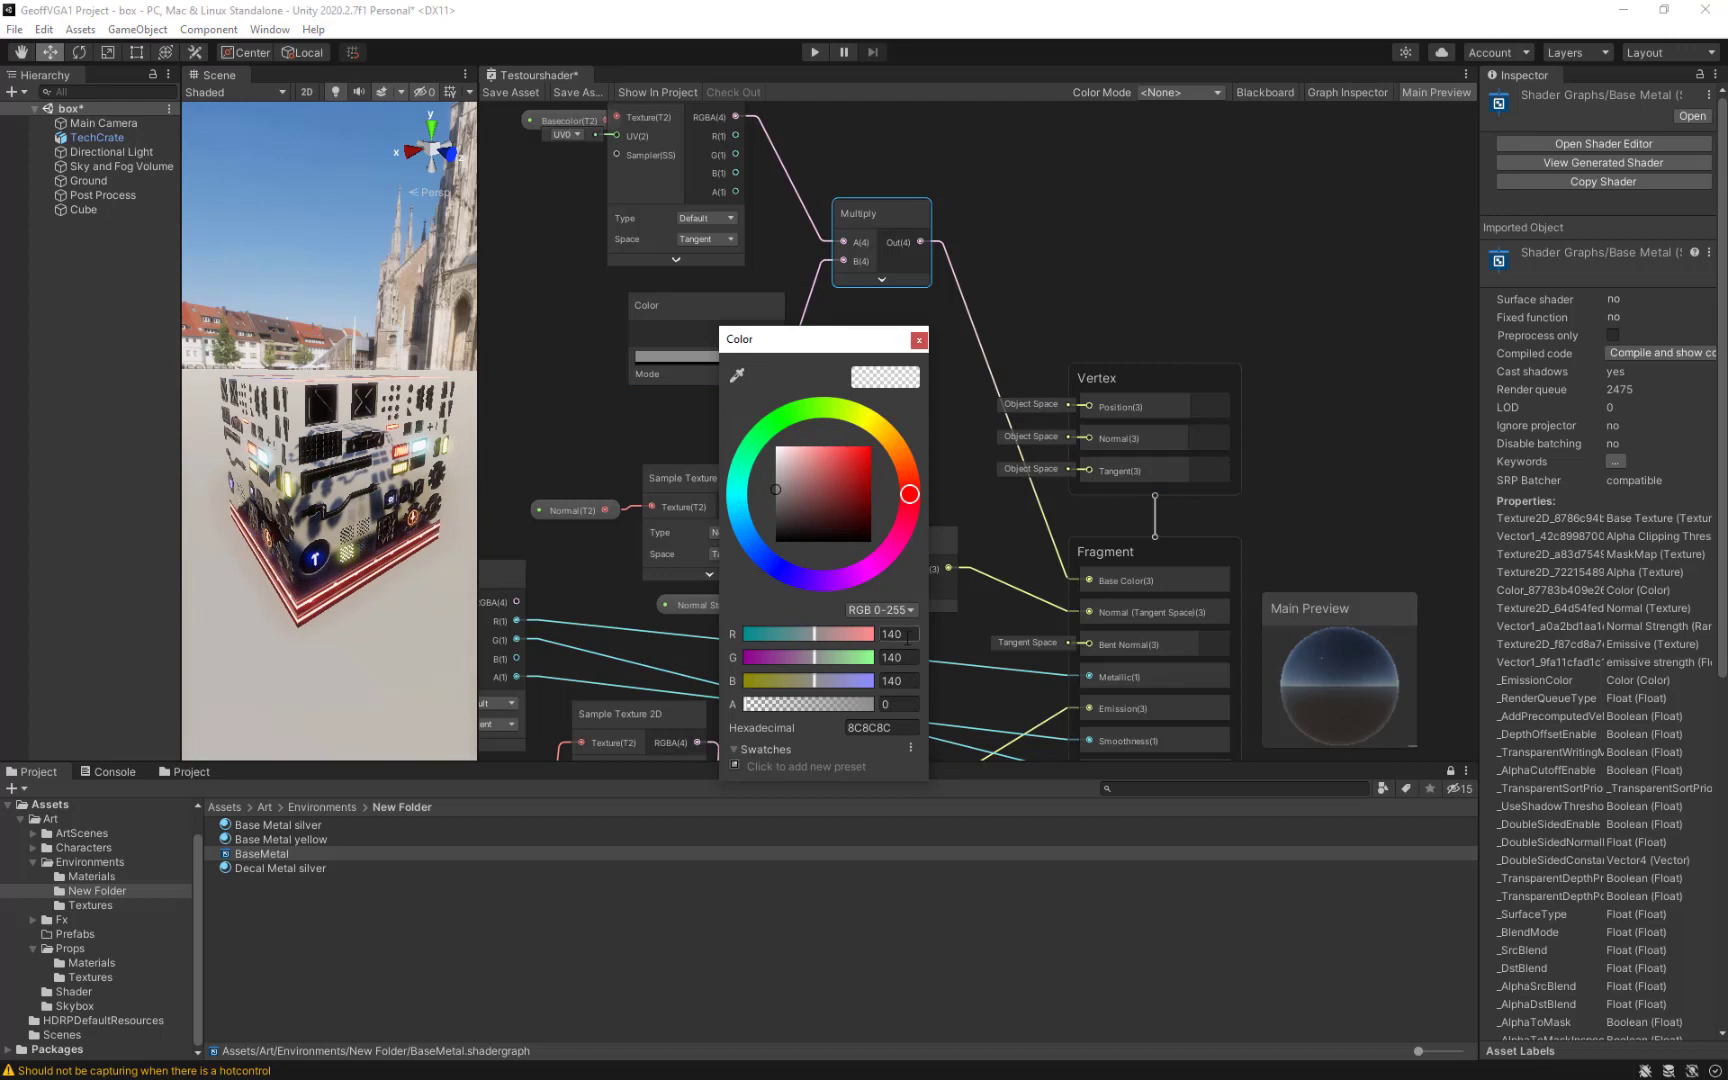
type("13")
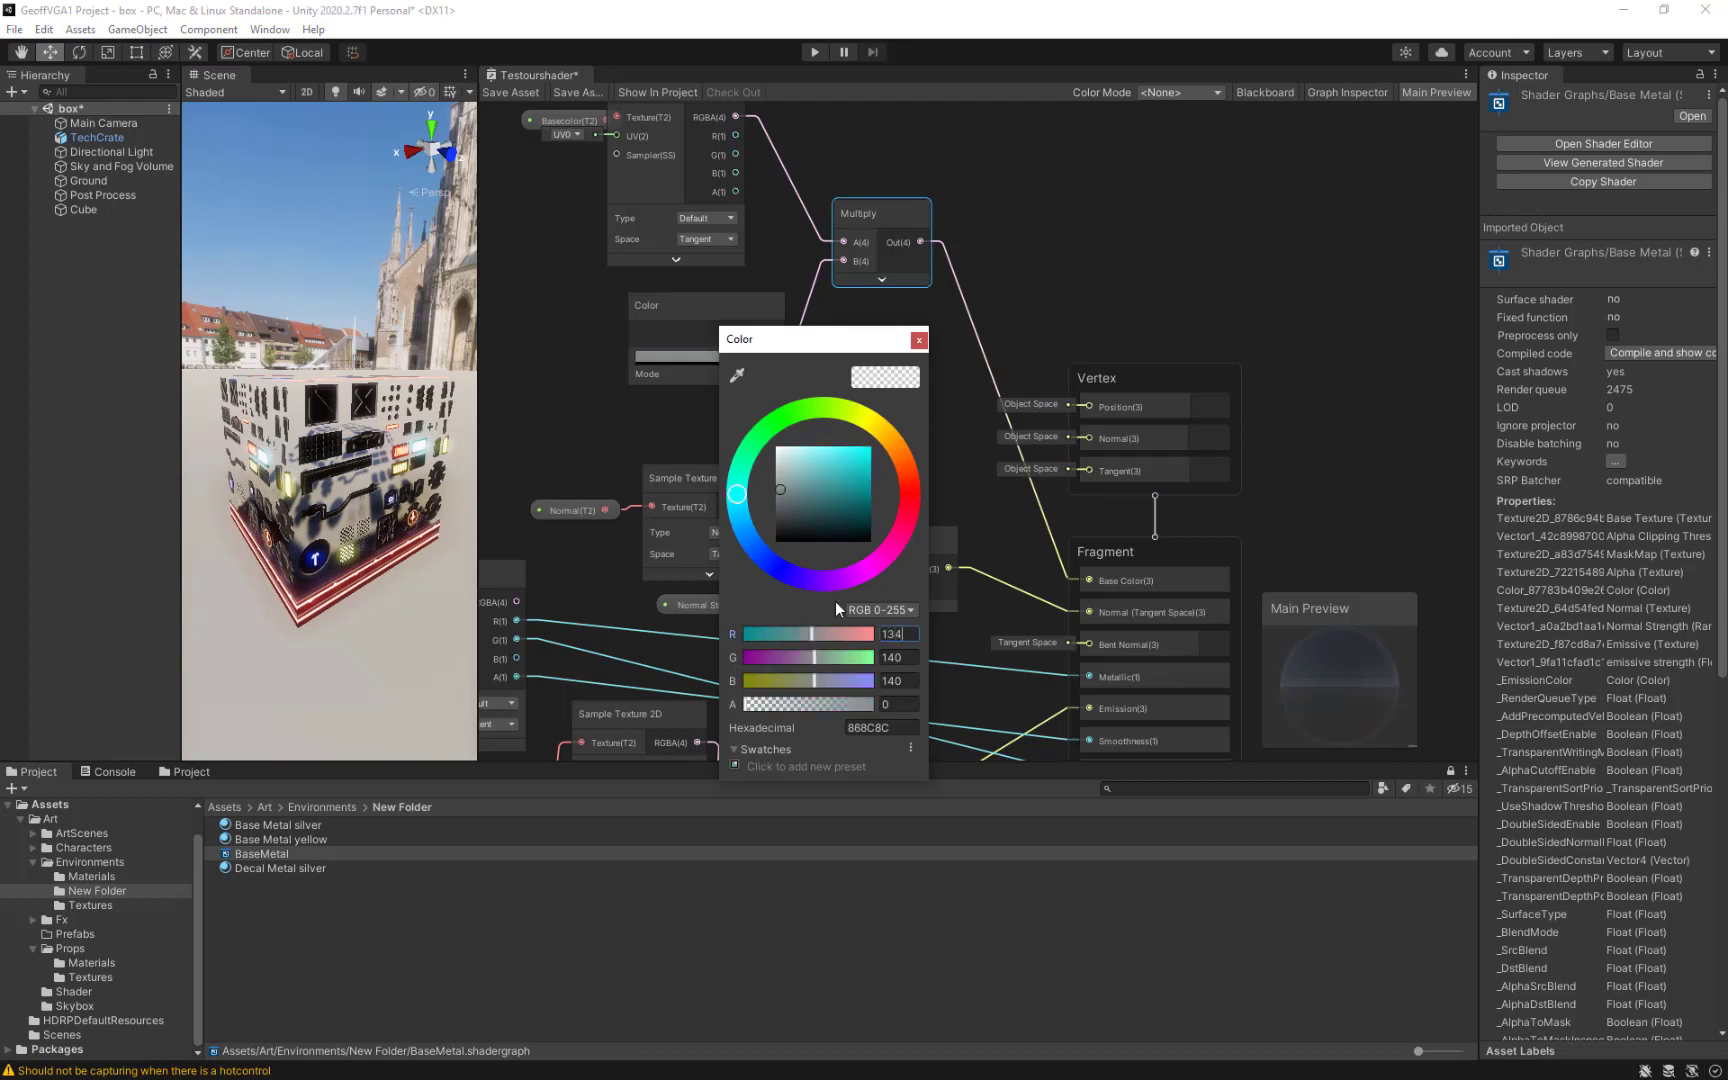
type("7")
key("Tab")
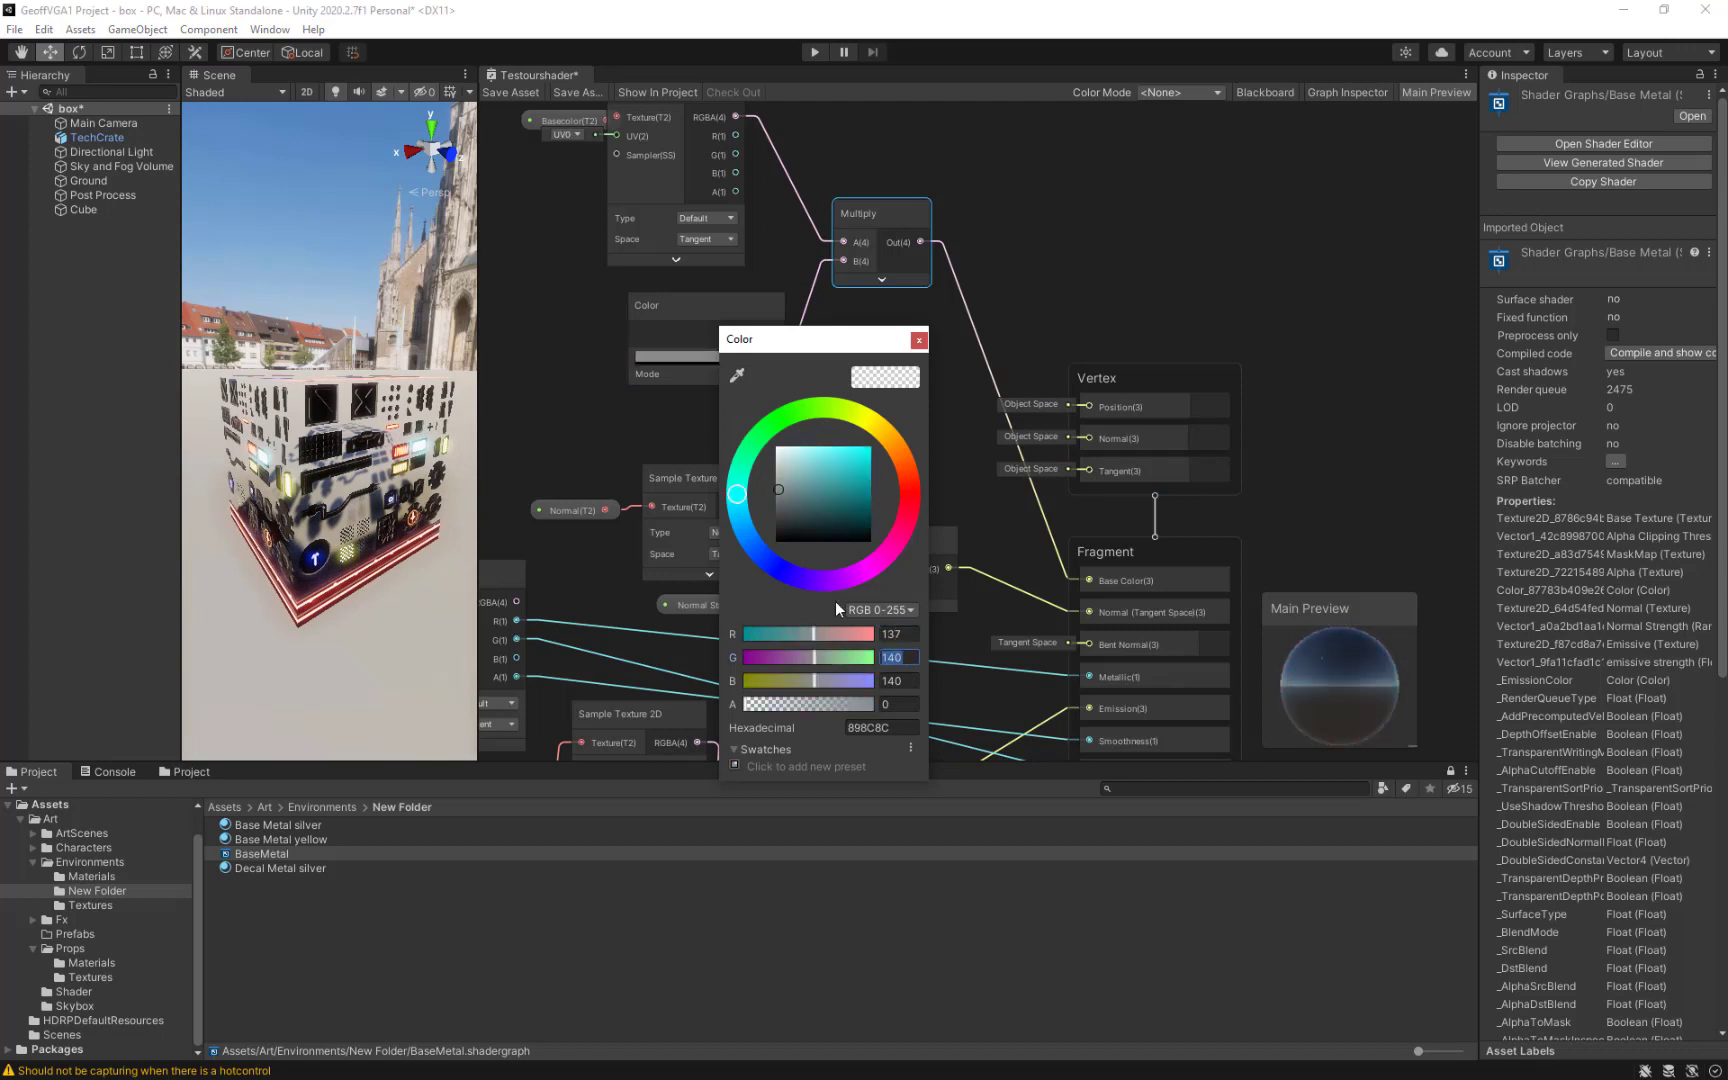
type("137")
key("Tab")
type("137")
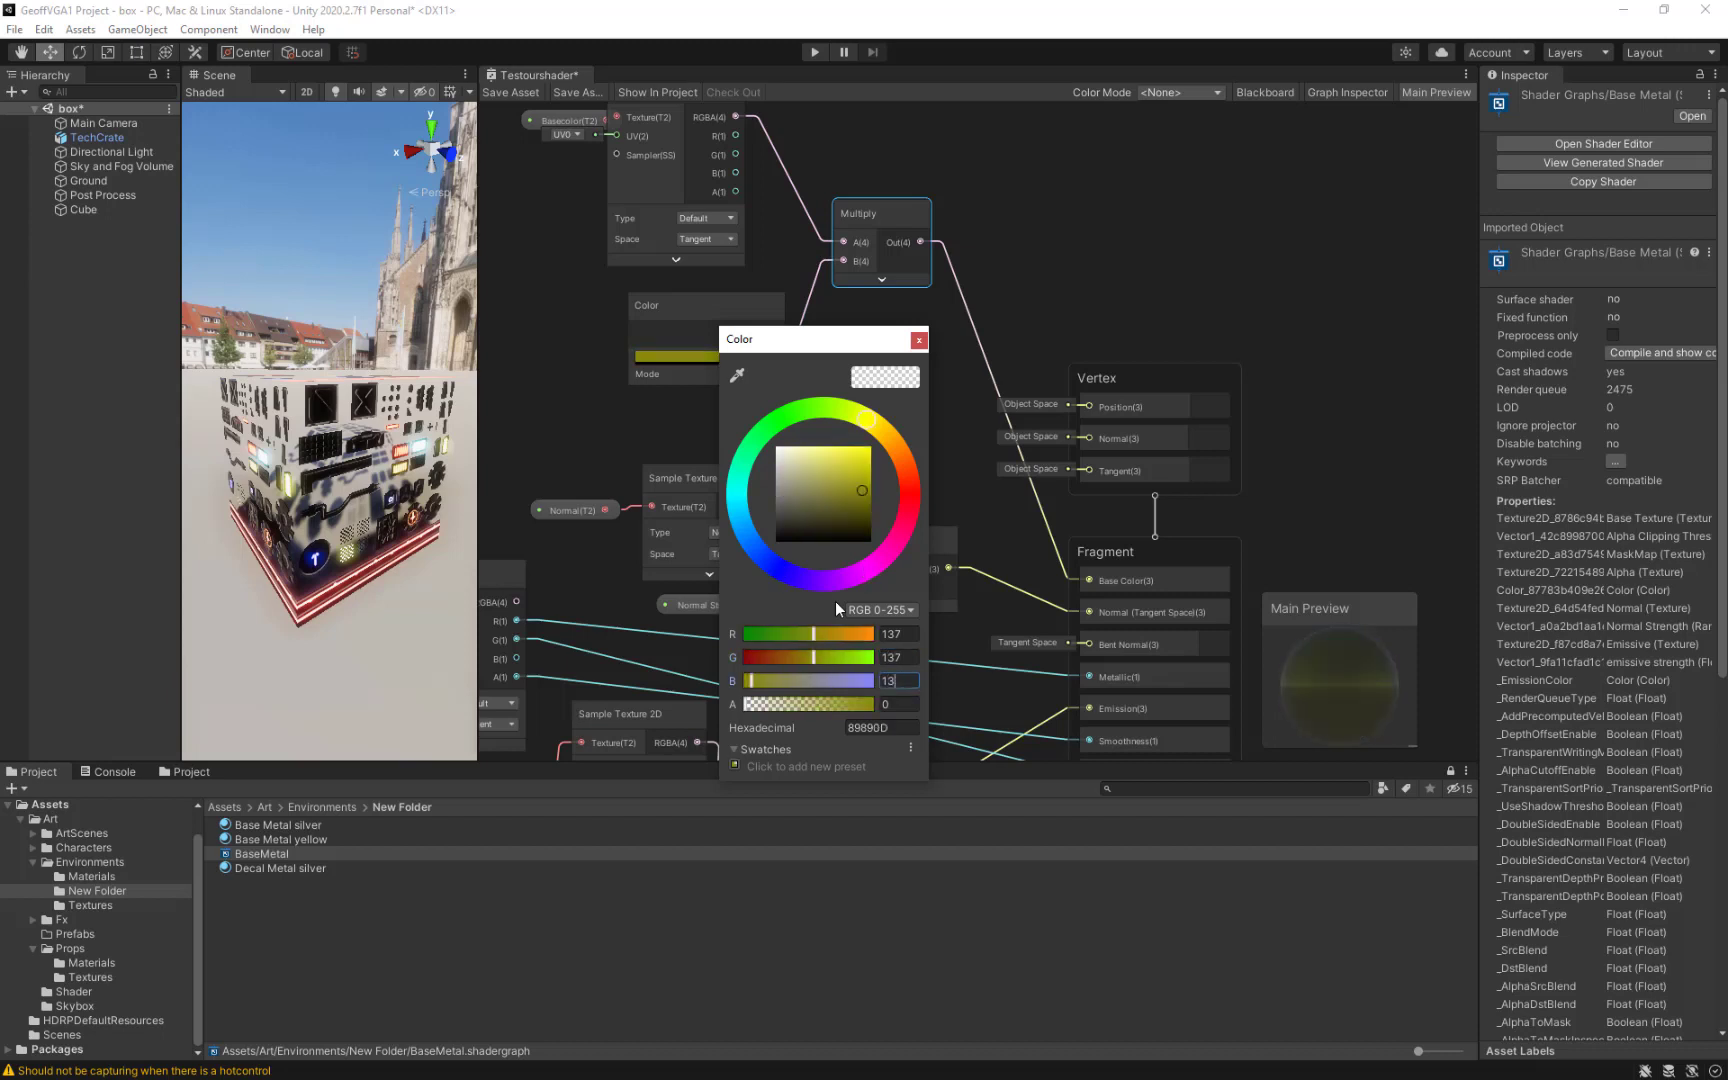
key("Tab")
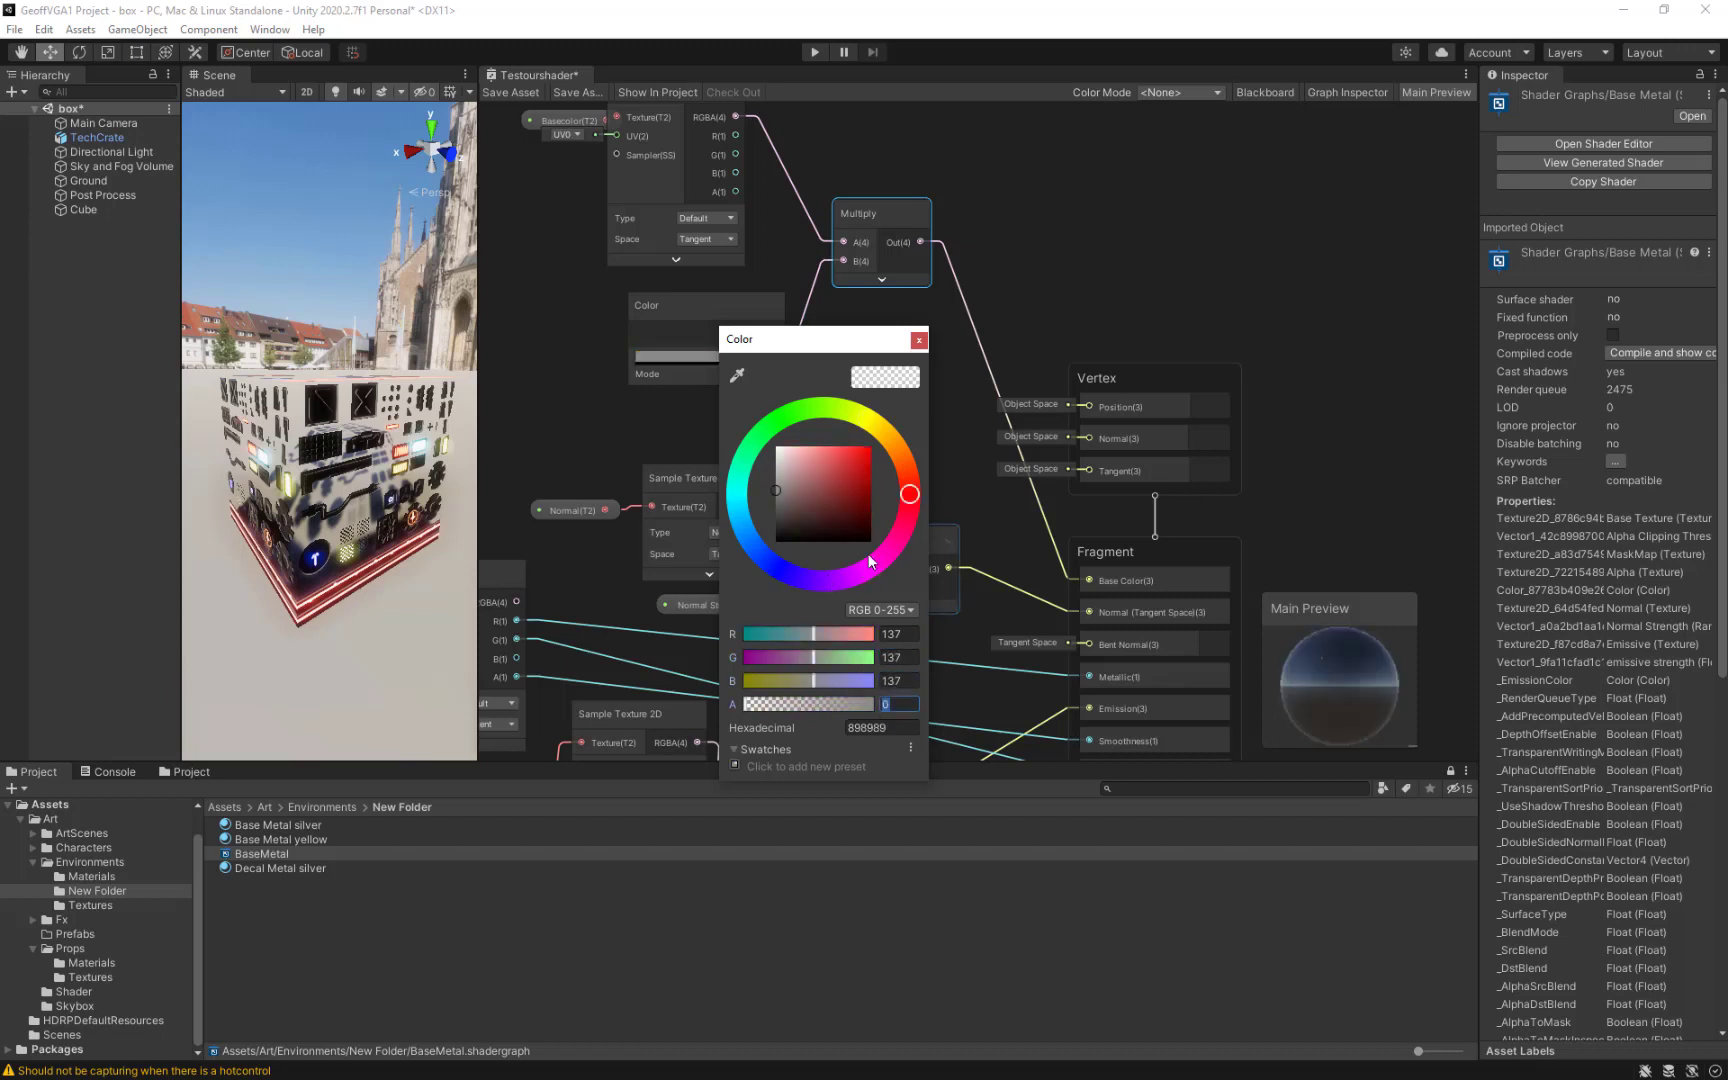
left_click(918, 341)
Save the shader graph asset and examine the cube's tinted surface up close in the scene.
left_click(514, 92)
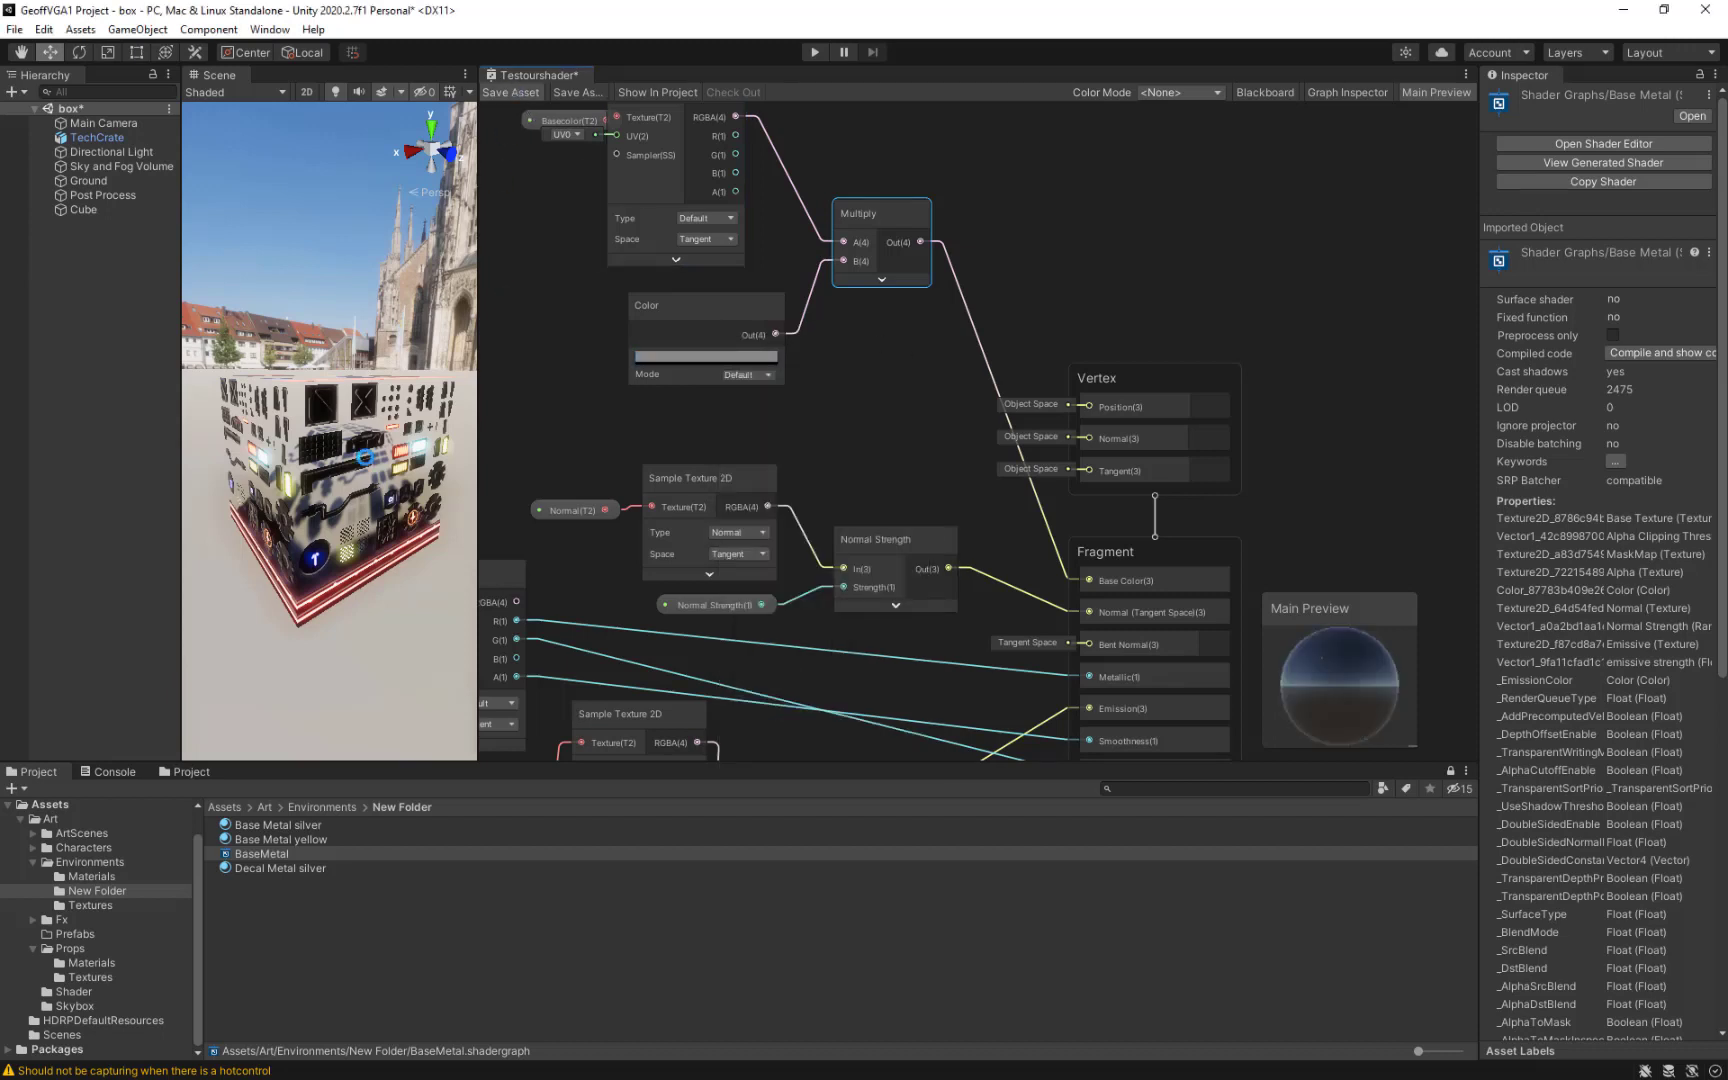
scroll(363, 460, "up", 8)
middle_click_drag(362, 466, 351, 470)
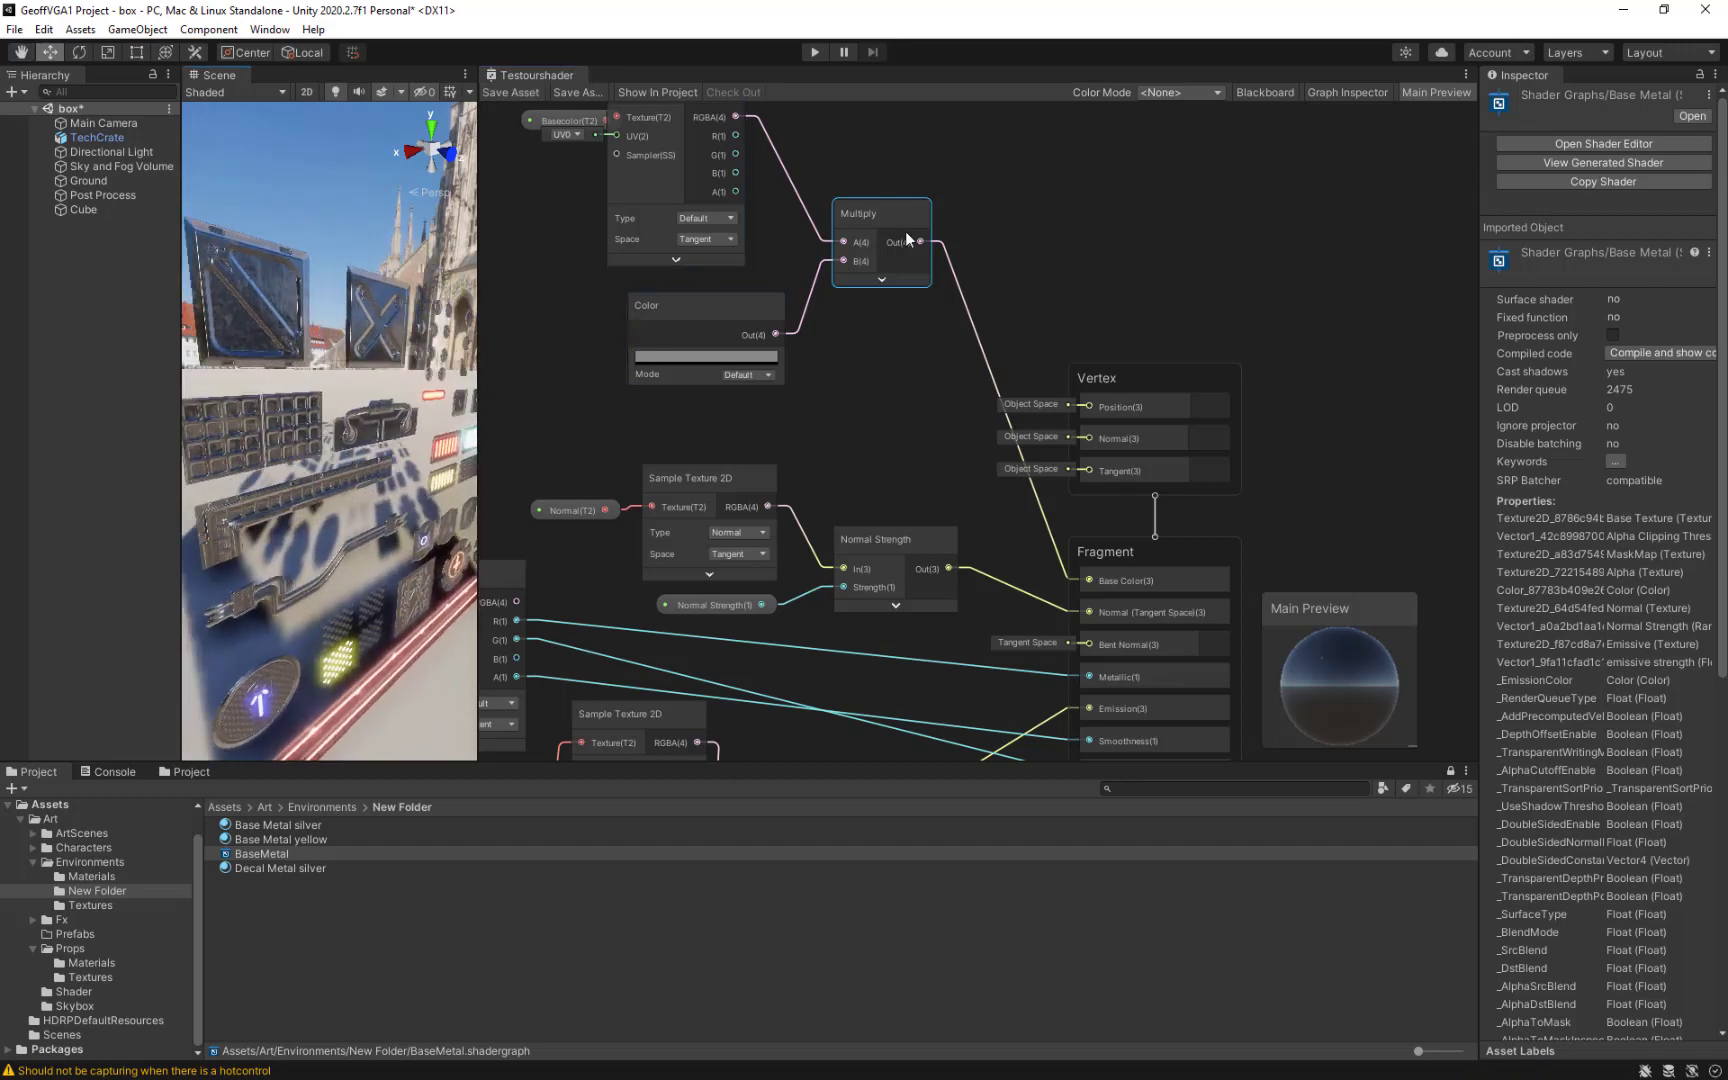
left_click(440, 486)
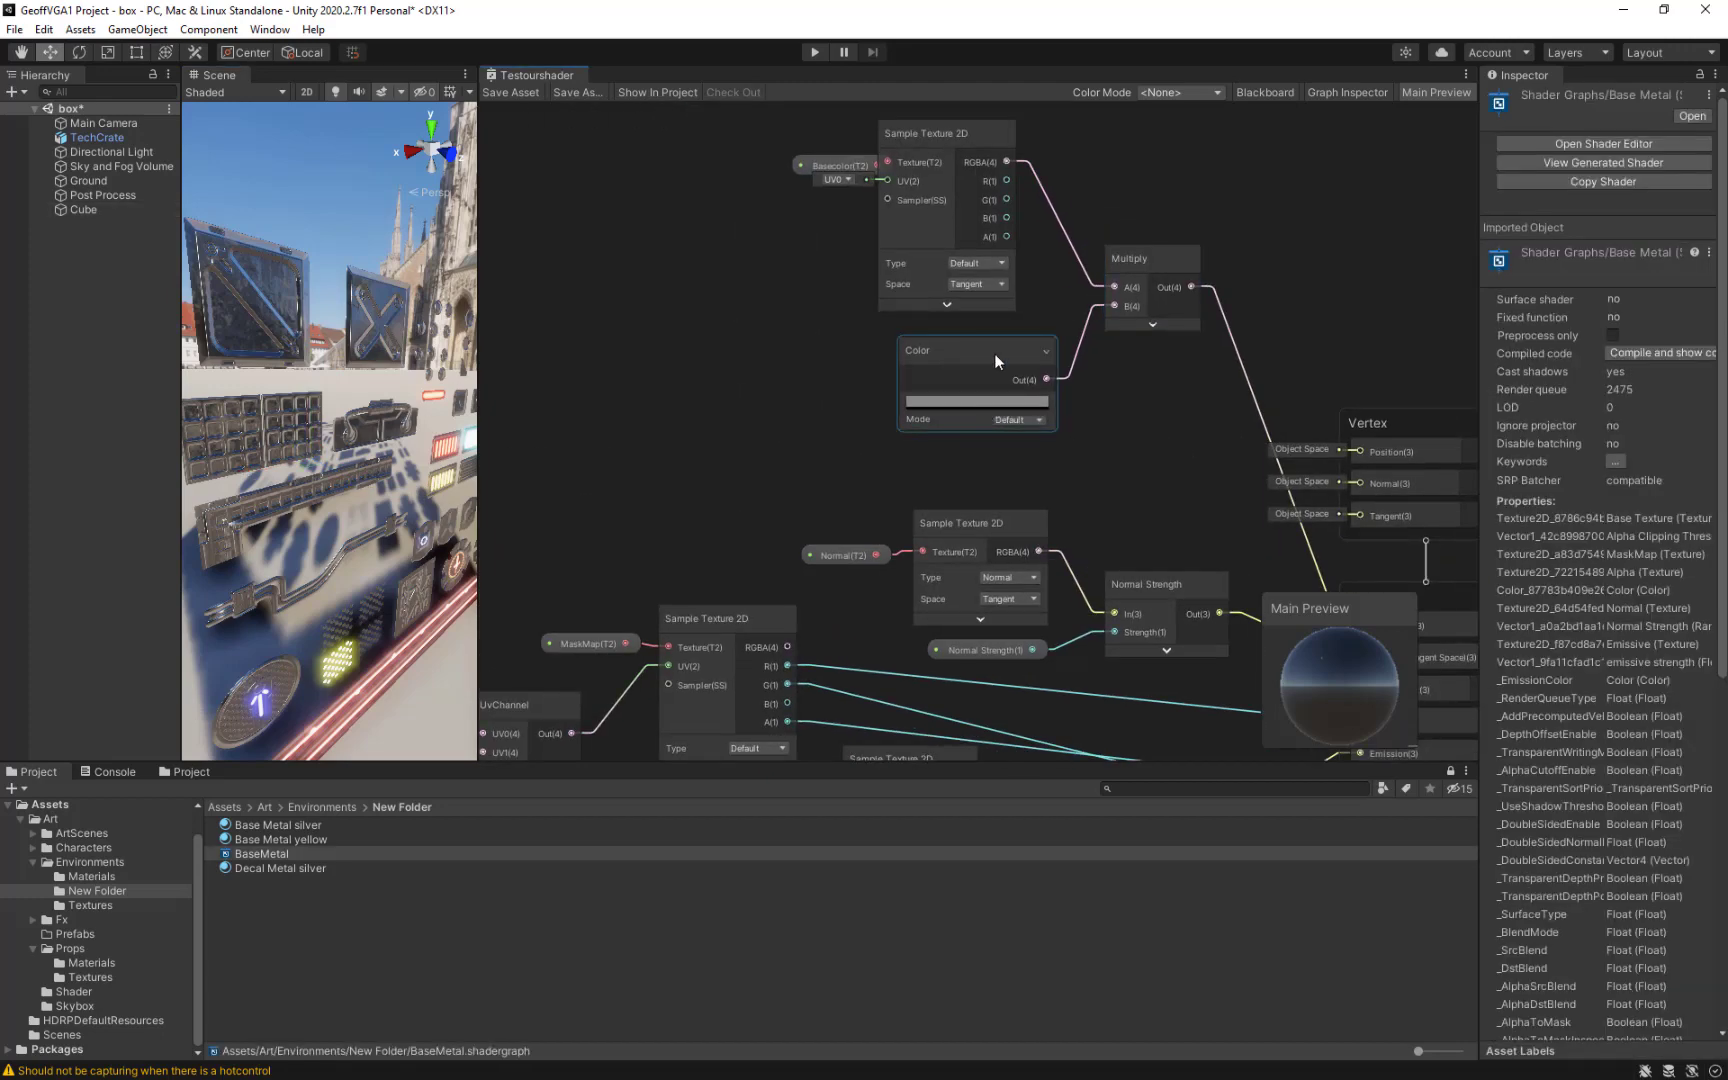
Convert the Color node to a property, place it directly below Basecolor in the Blackboard, and save the graph.
right_click(994, 352)
mouse_move(1060, 550)
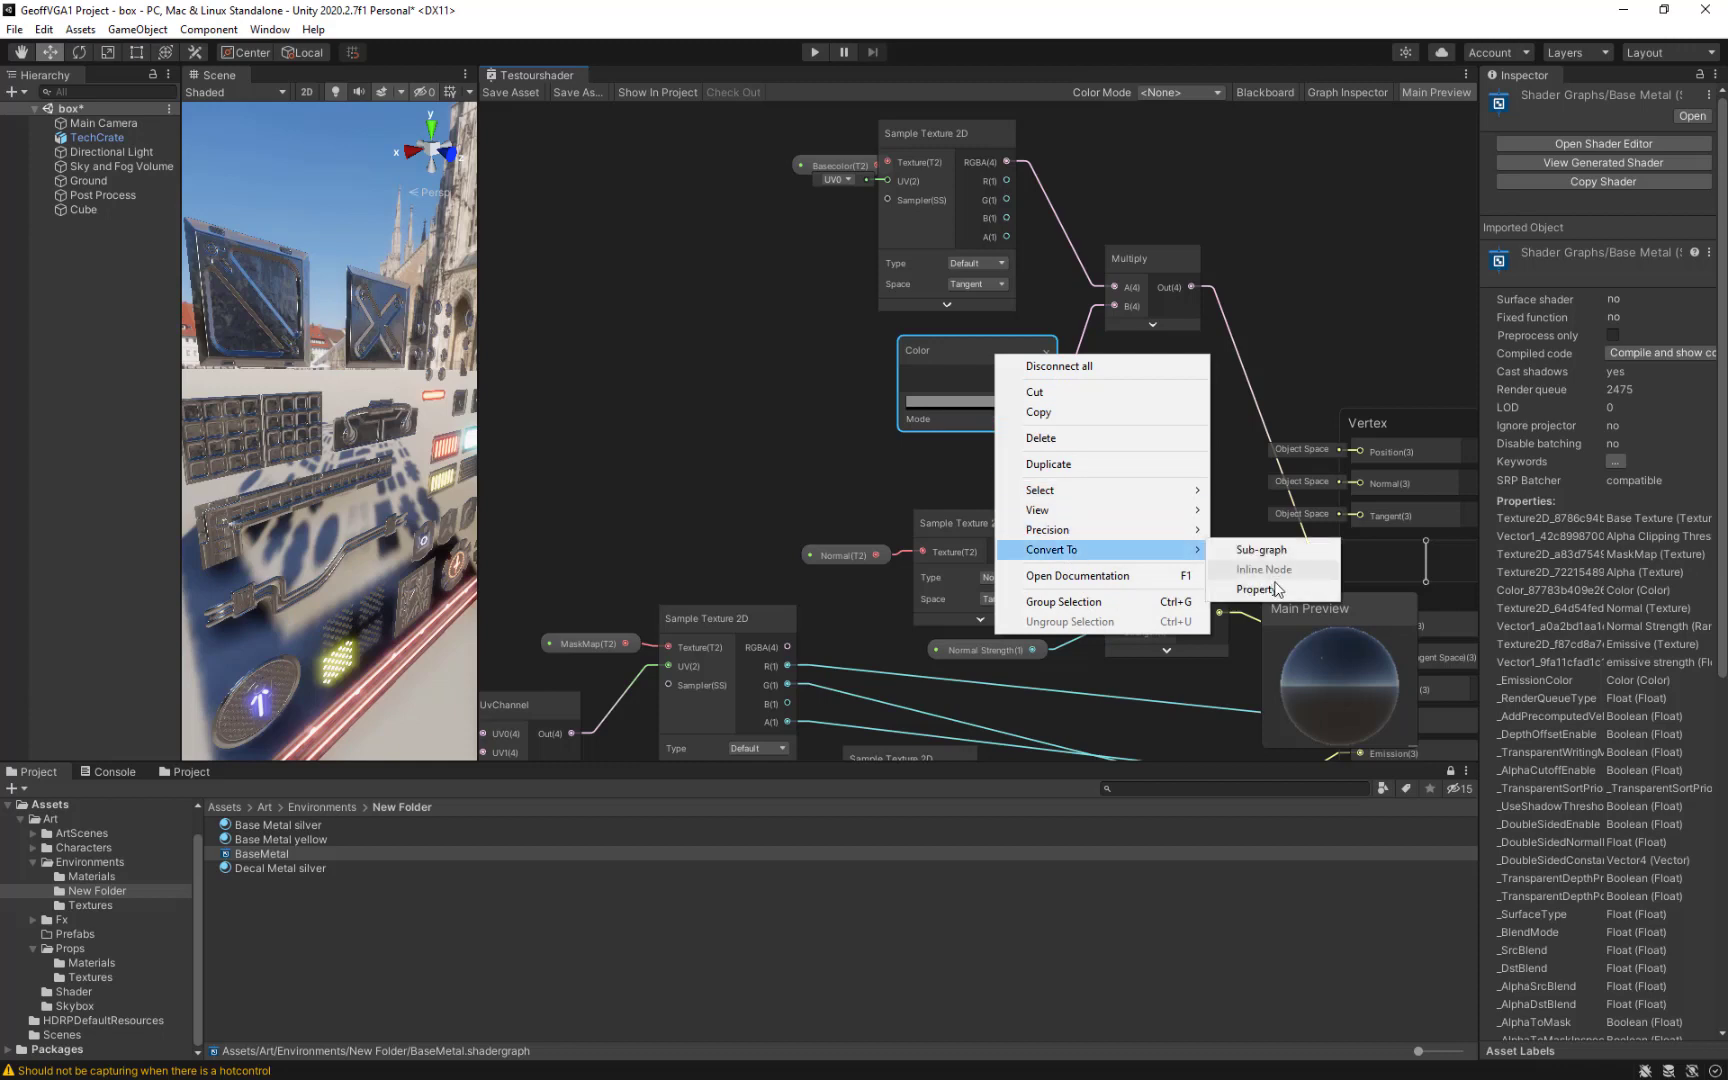
left_click(1265, 590)
left_click(1265, 92)
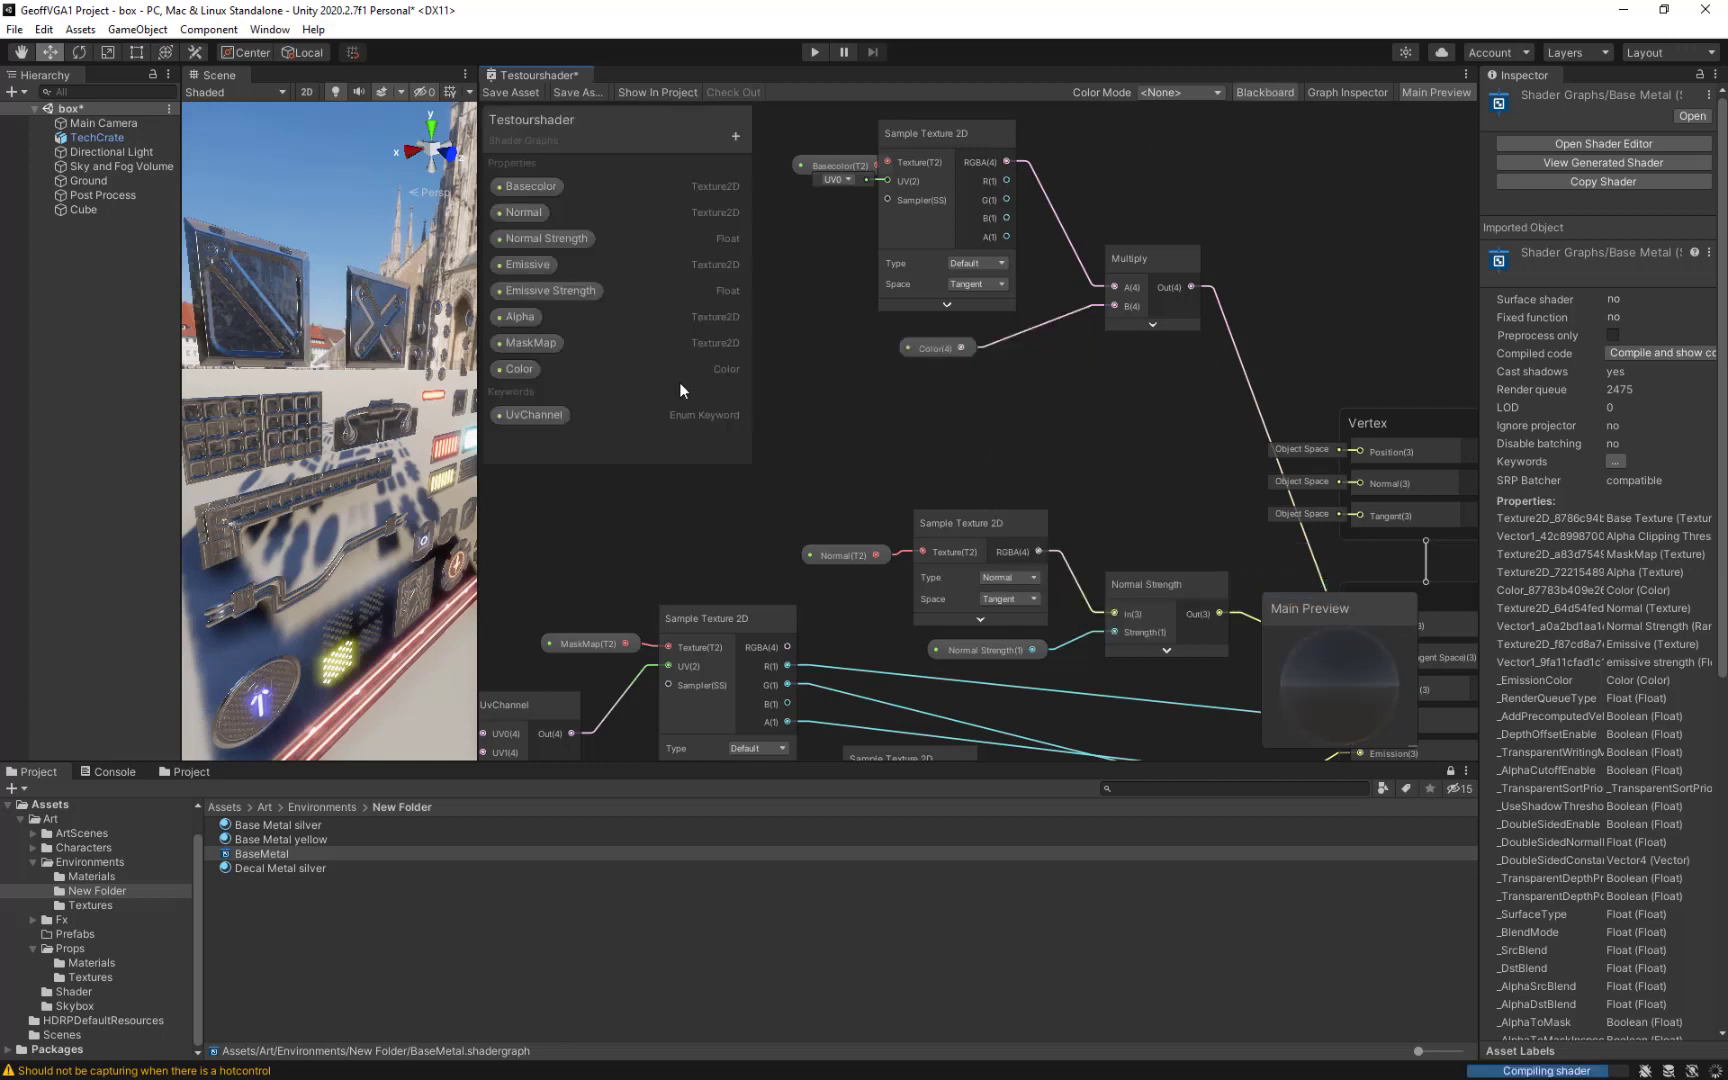
left_click_drag(517, 369, 539, 213)
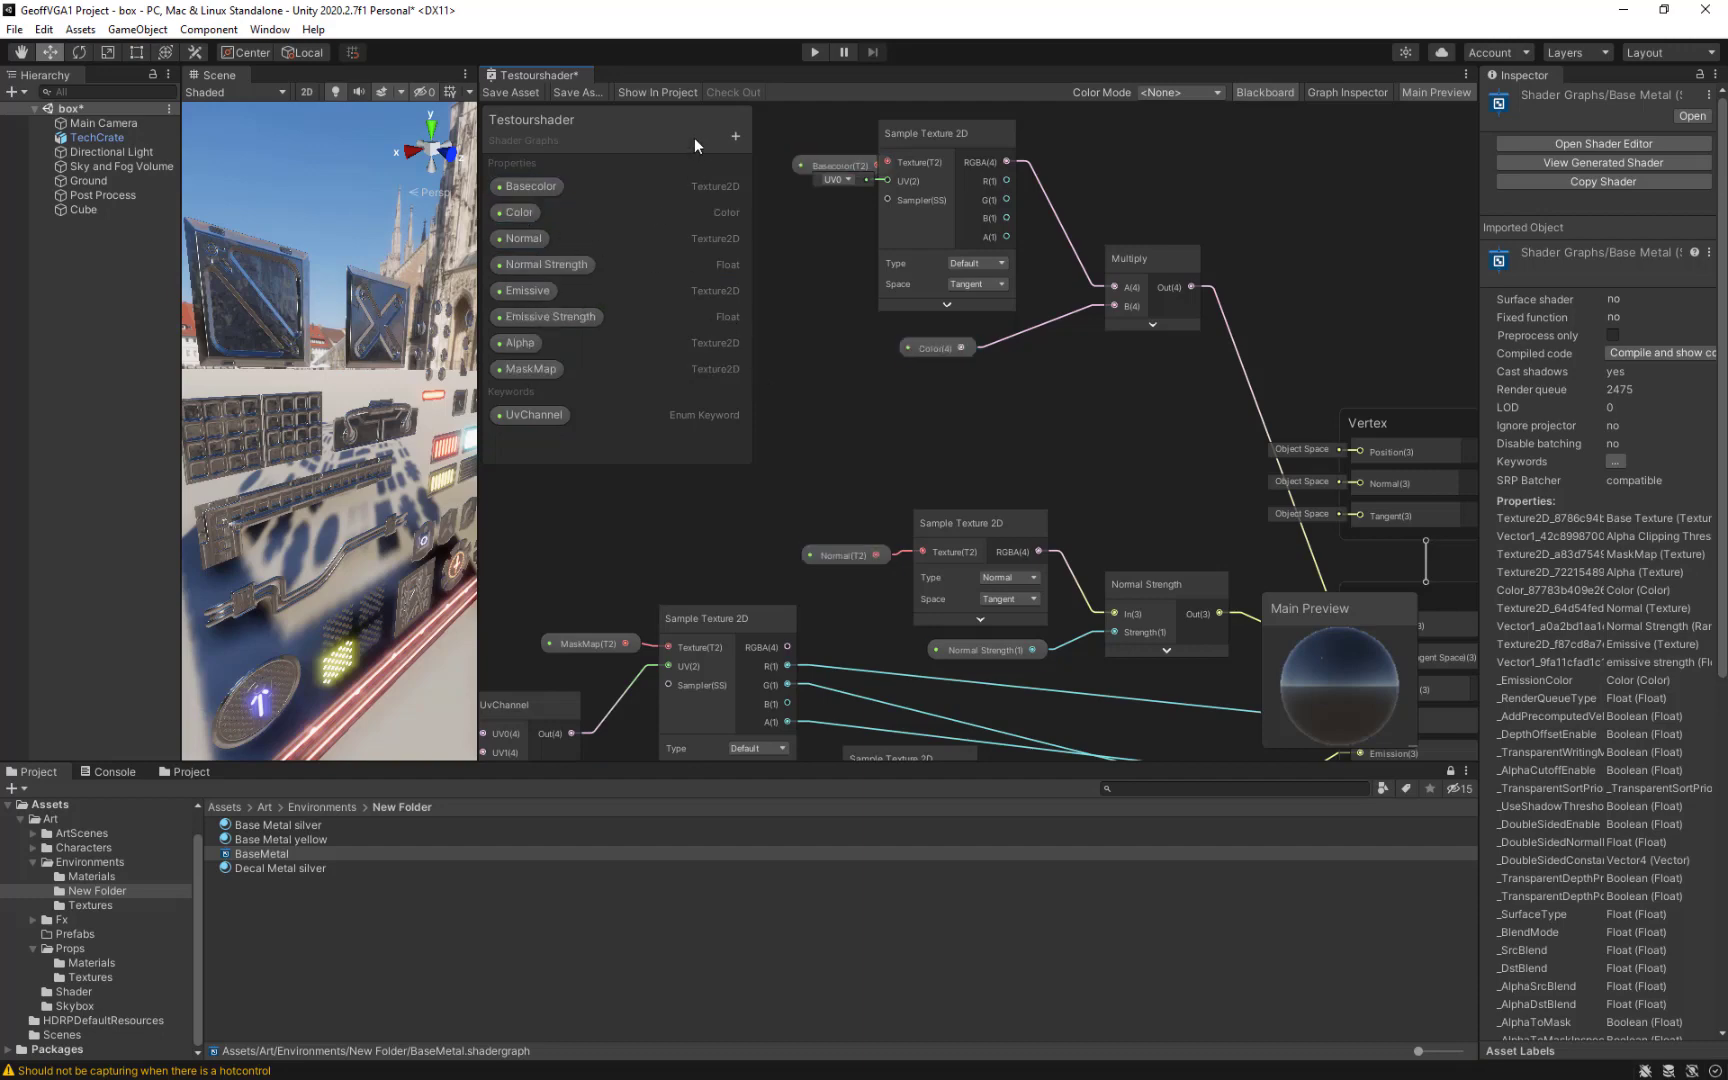
left_click(497, 92)
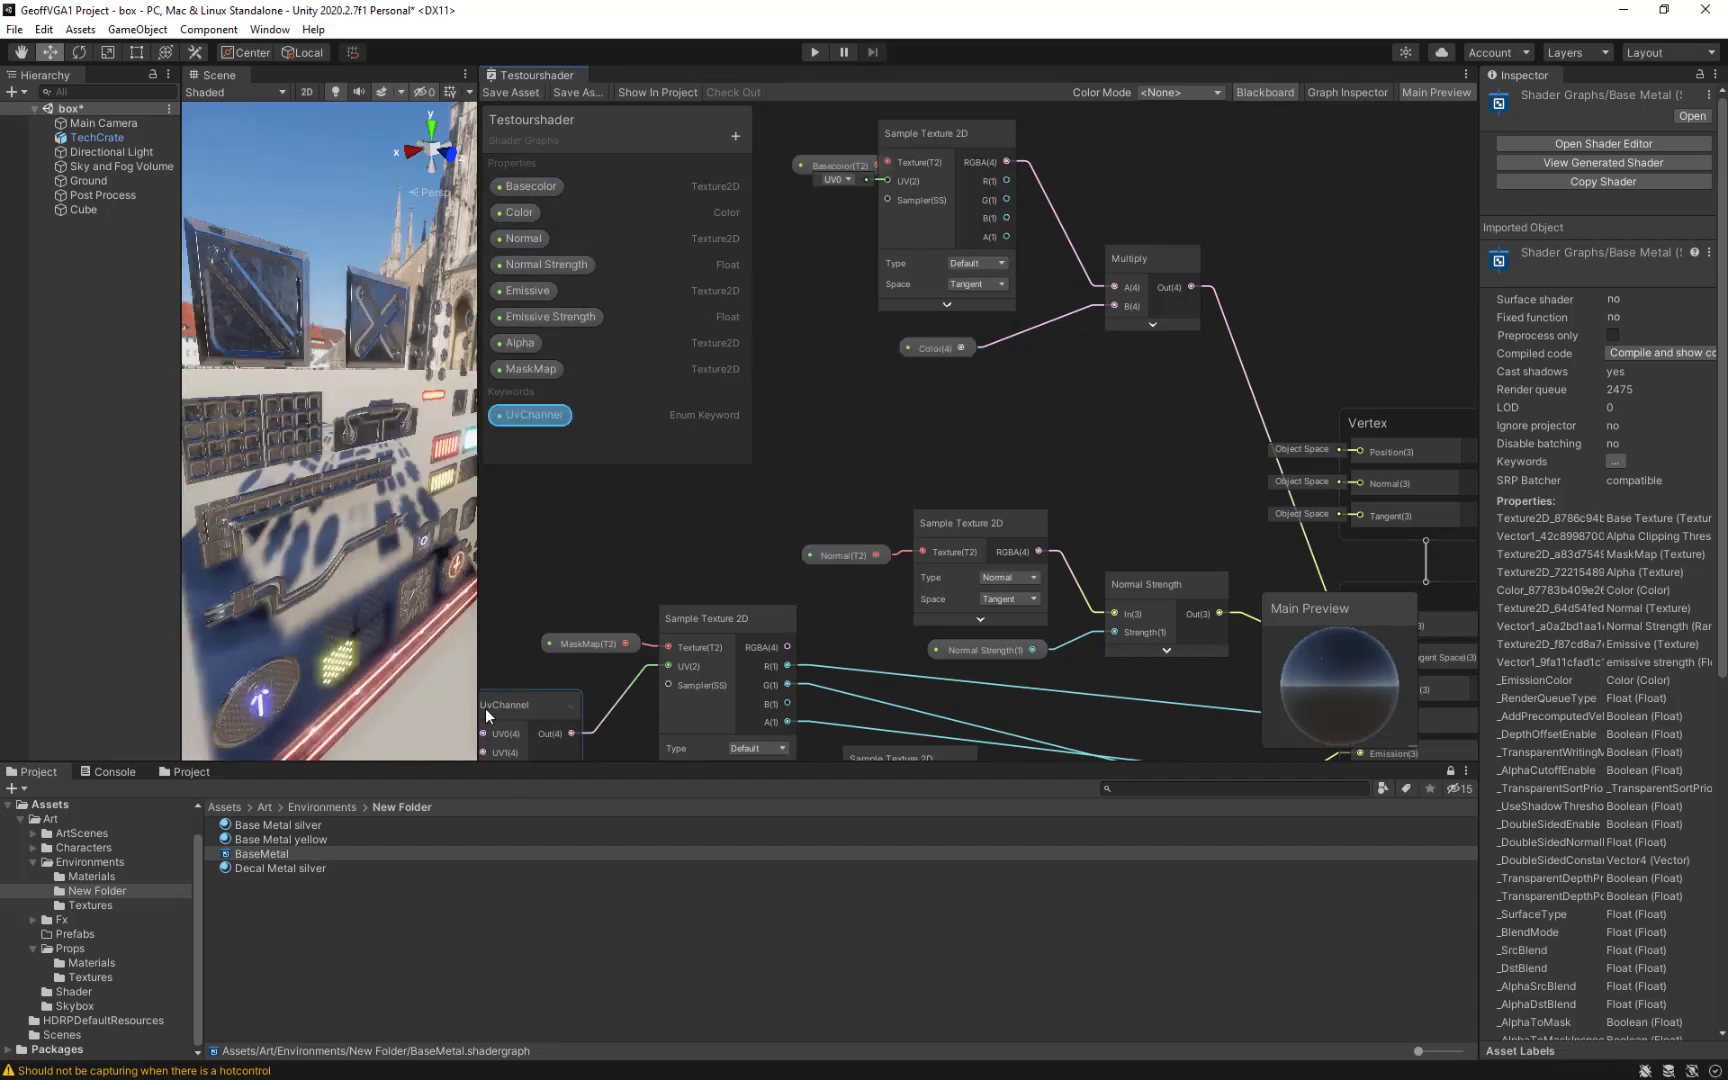
Select the cube, widen the Scene view, and frame the cube in it.
left_click(411, 599)
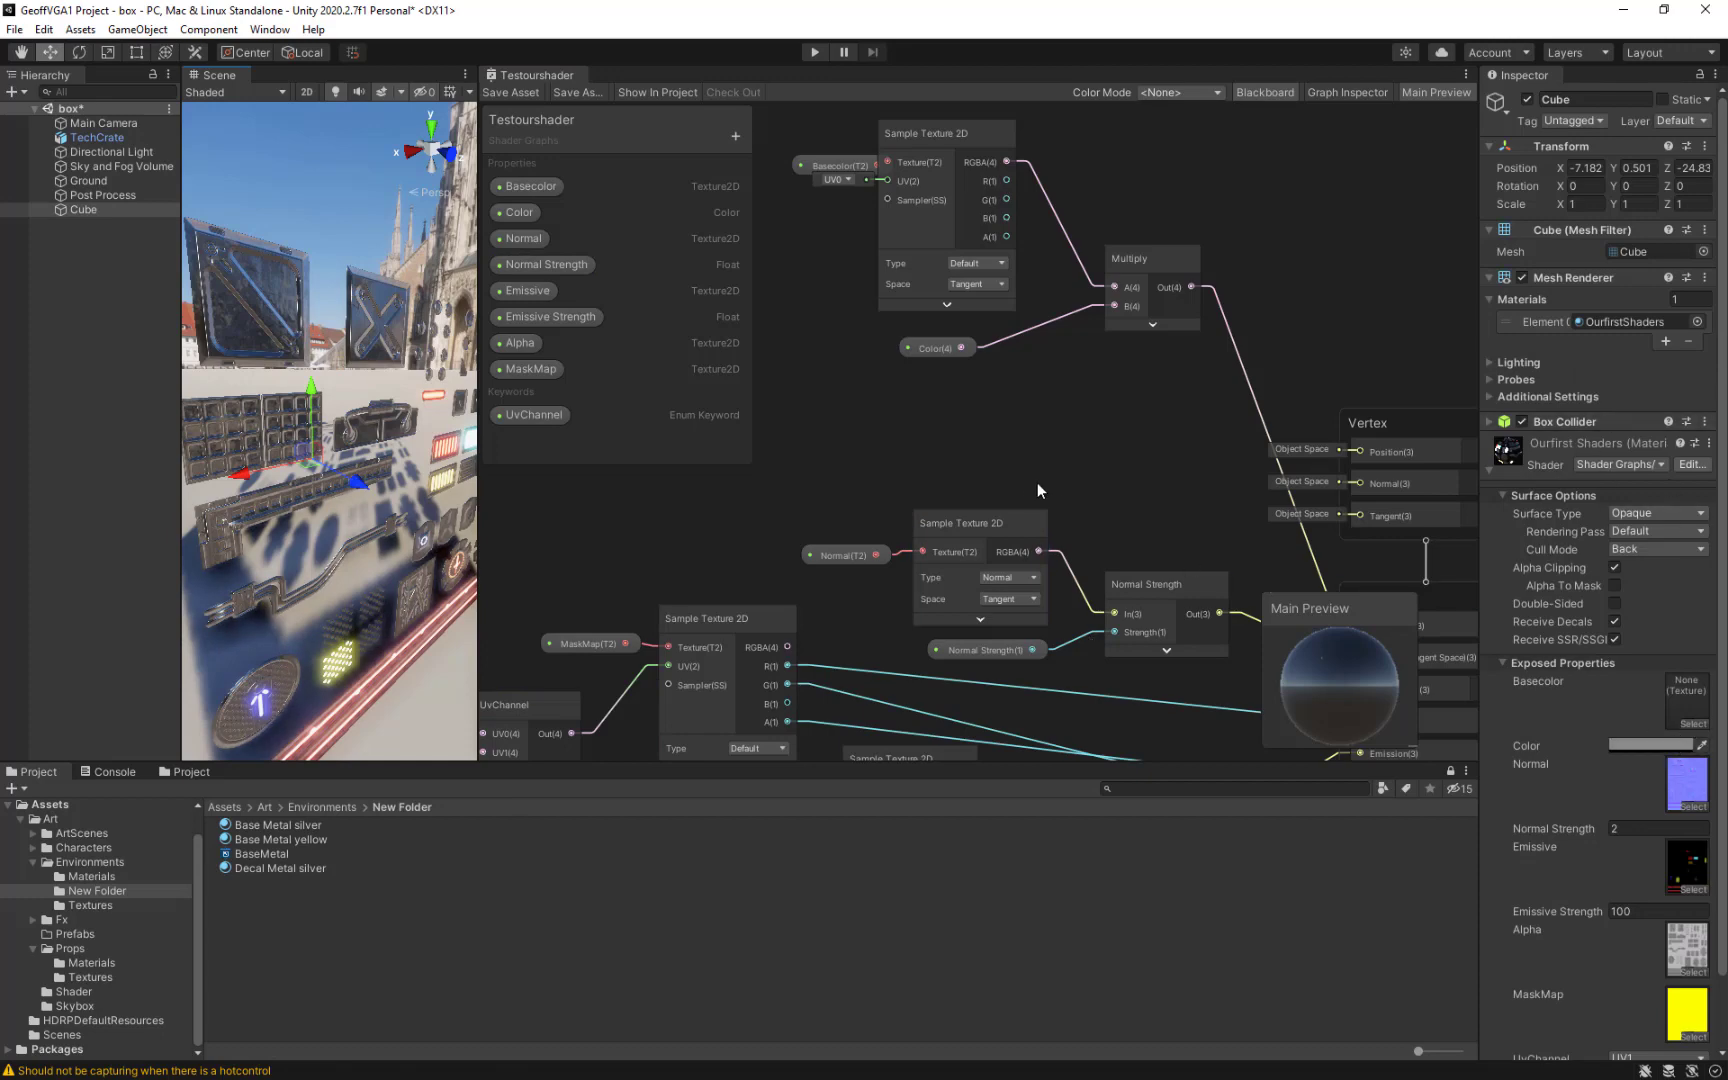
left_click_drag(478, 459, 1038, 459)
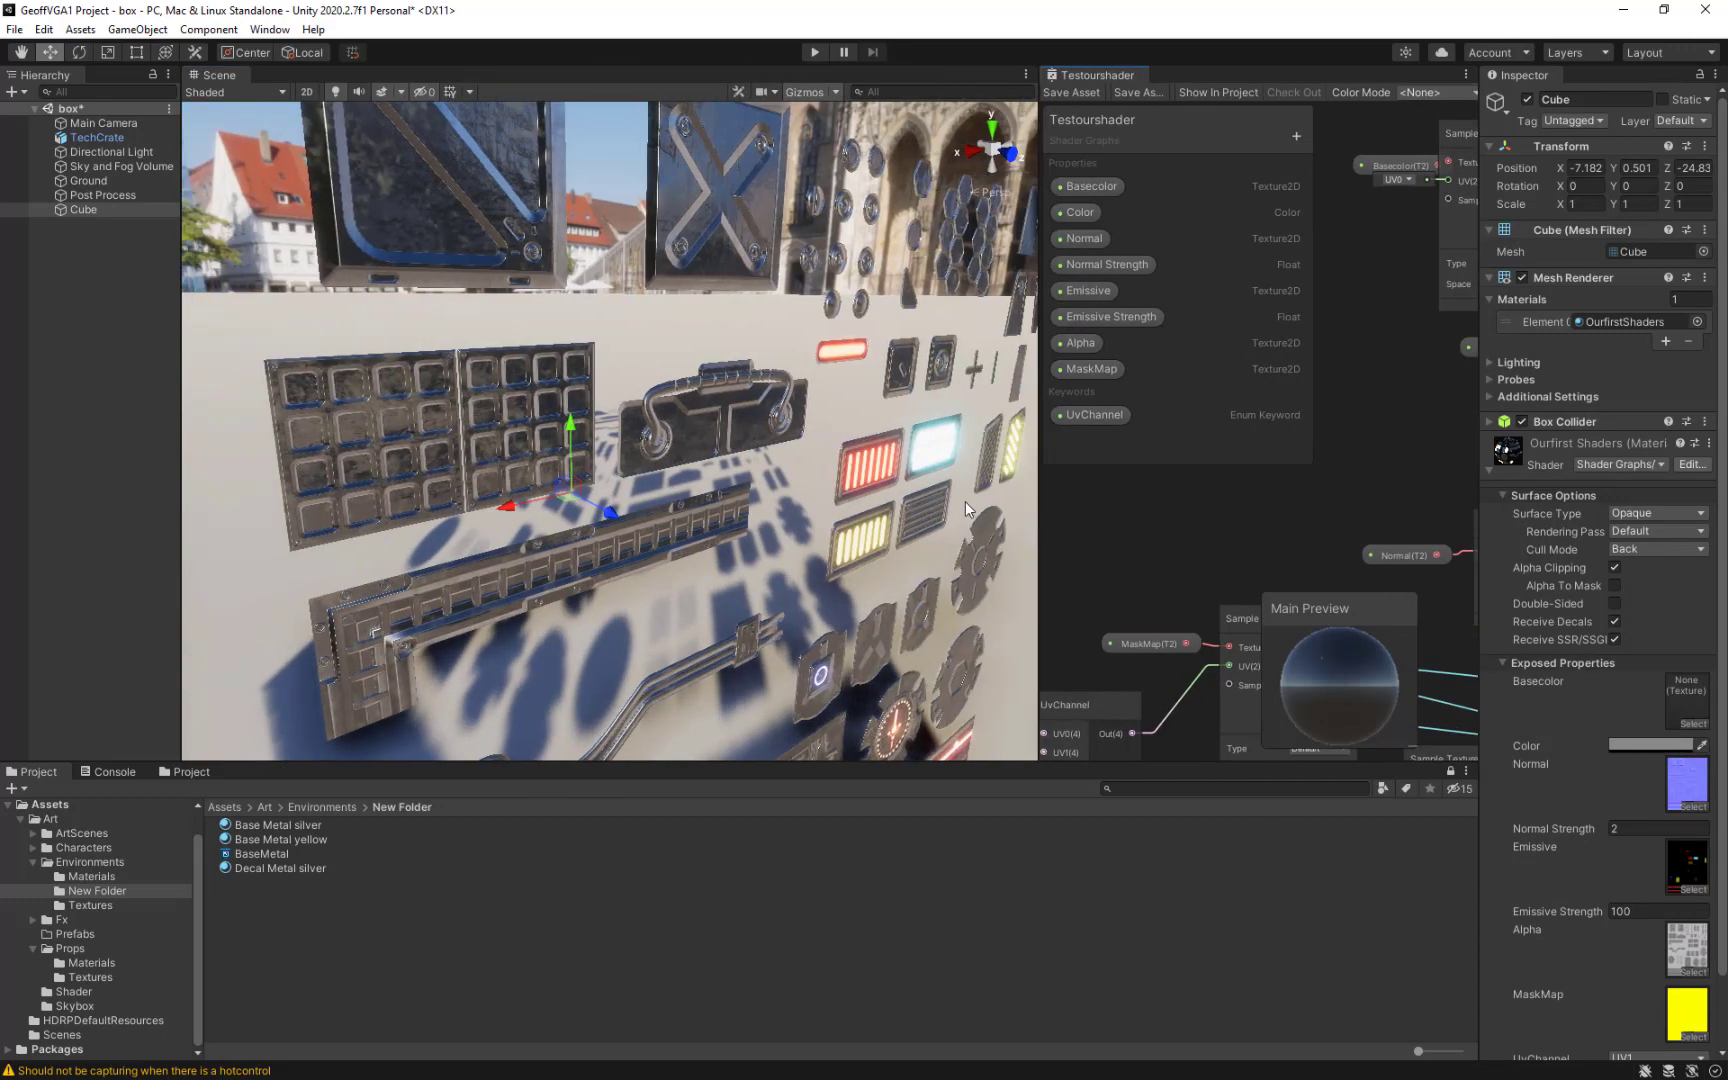
key("f")
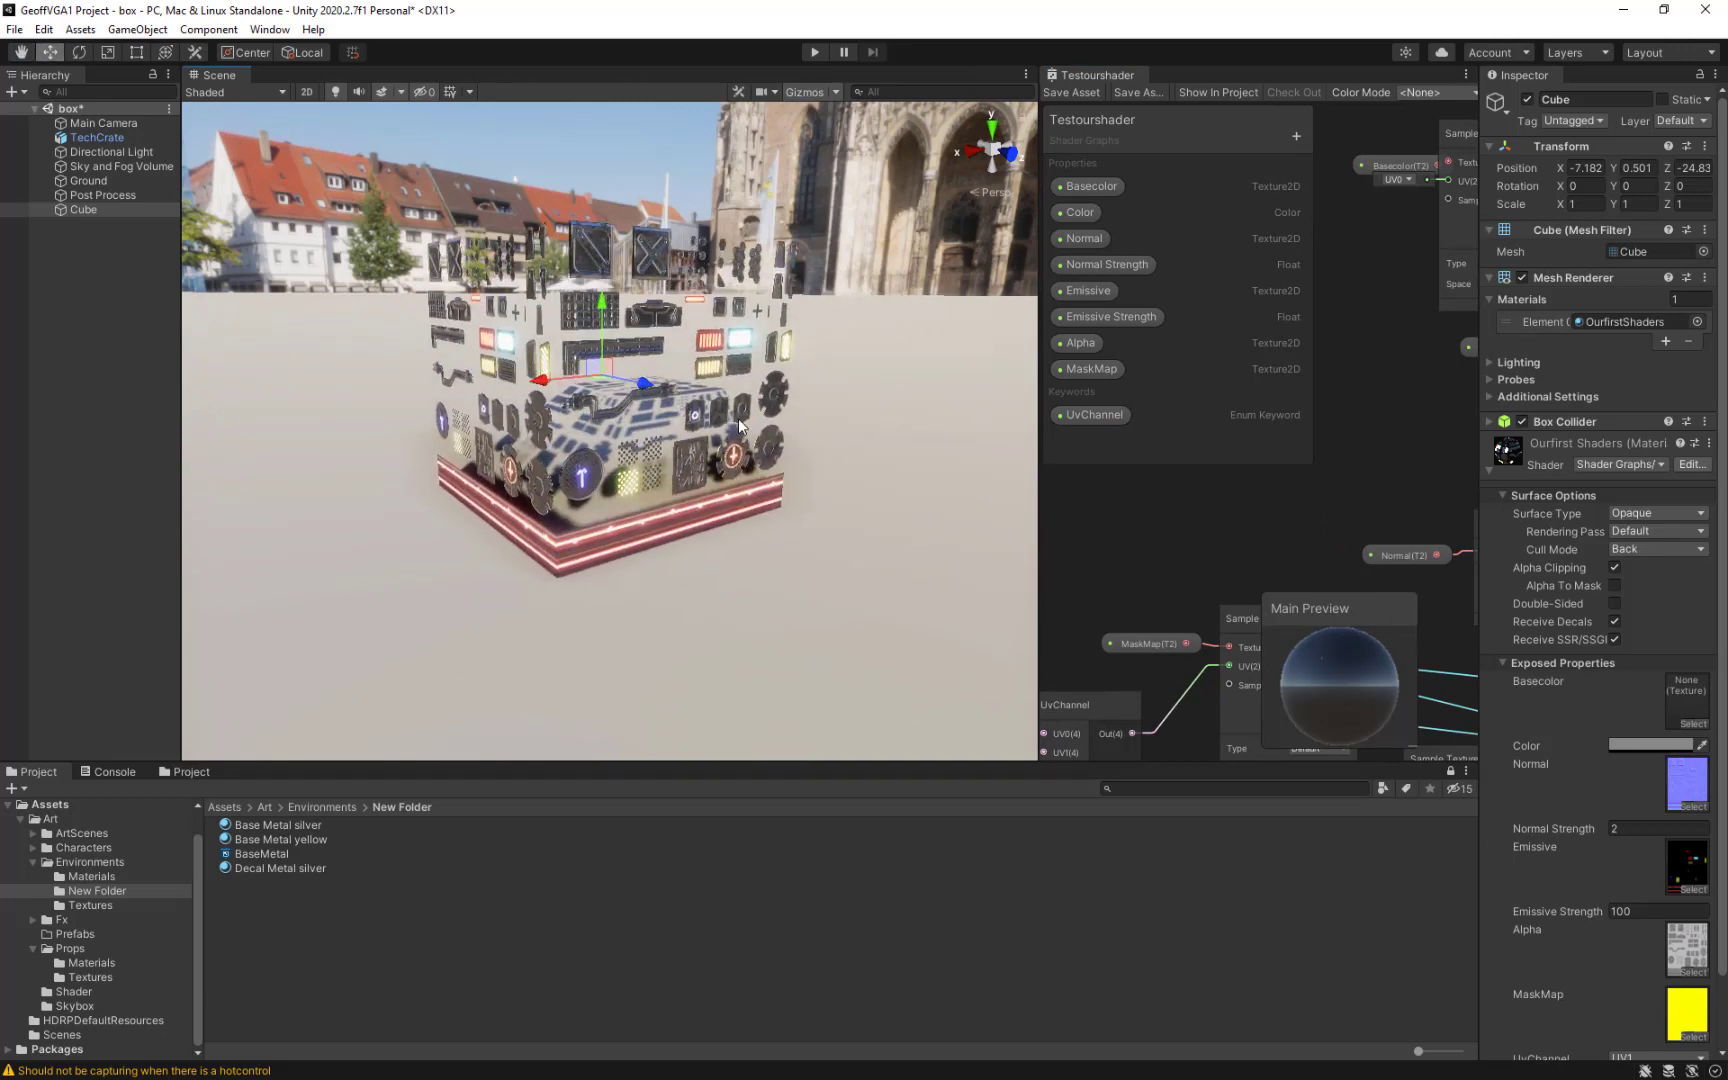
middle_click_drag(706, 536, 740, 503)
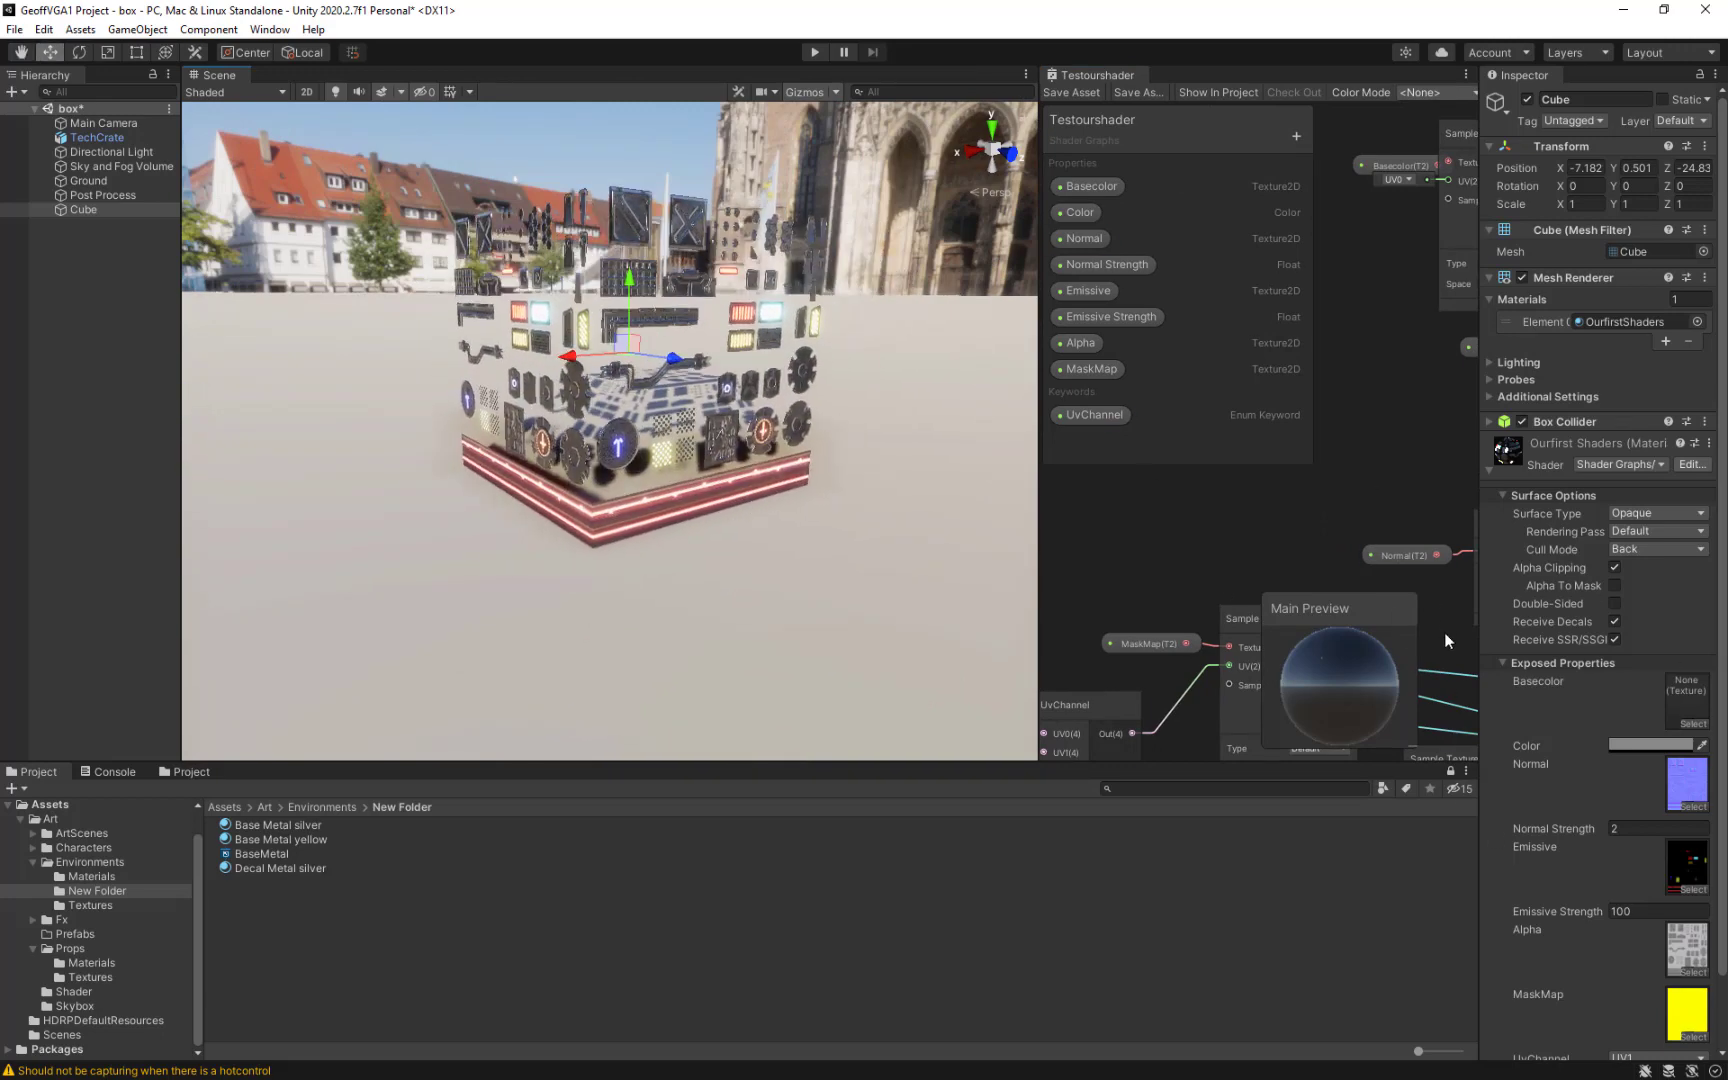
Collapse the cube material's Surface Options to review all its exposed properties.
scroll(1572, 651, "down", 2)
left_click(1540, 418)
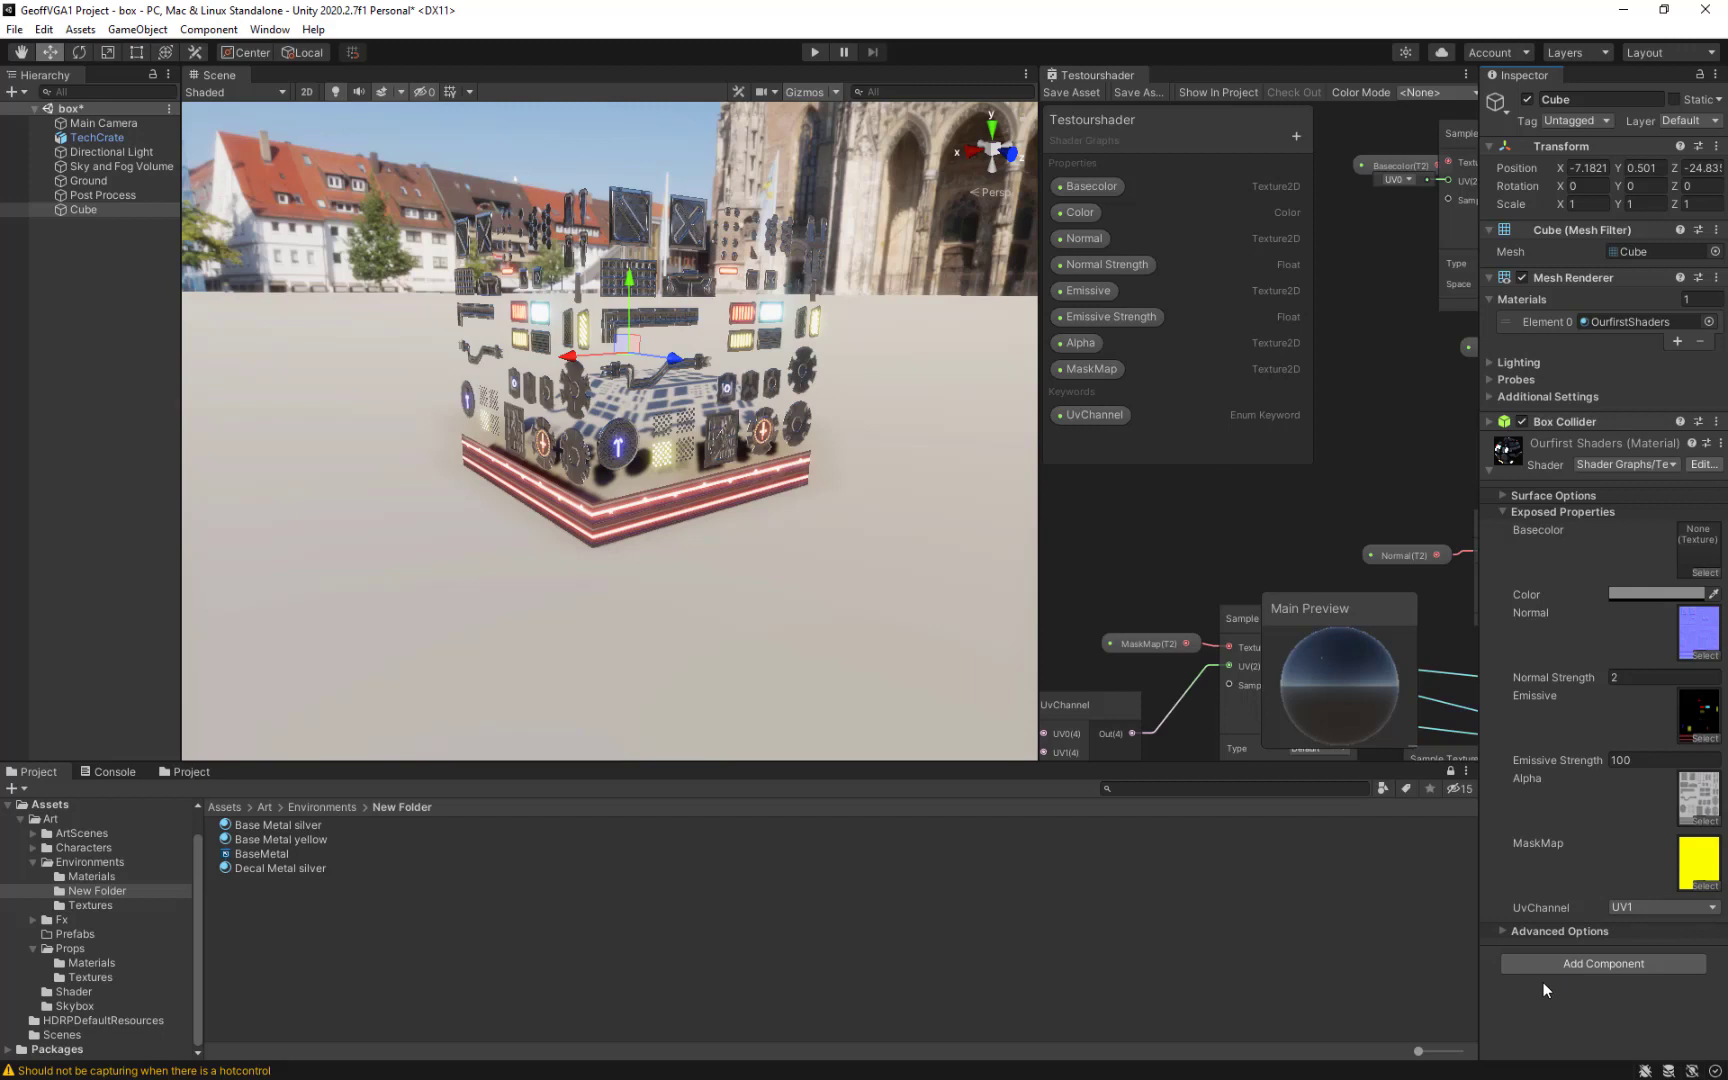
left_click(1515, 496)
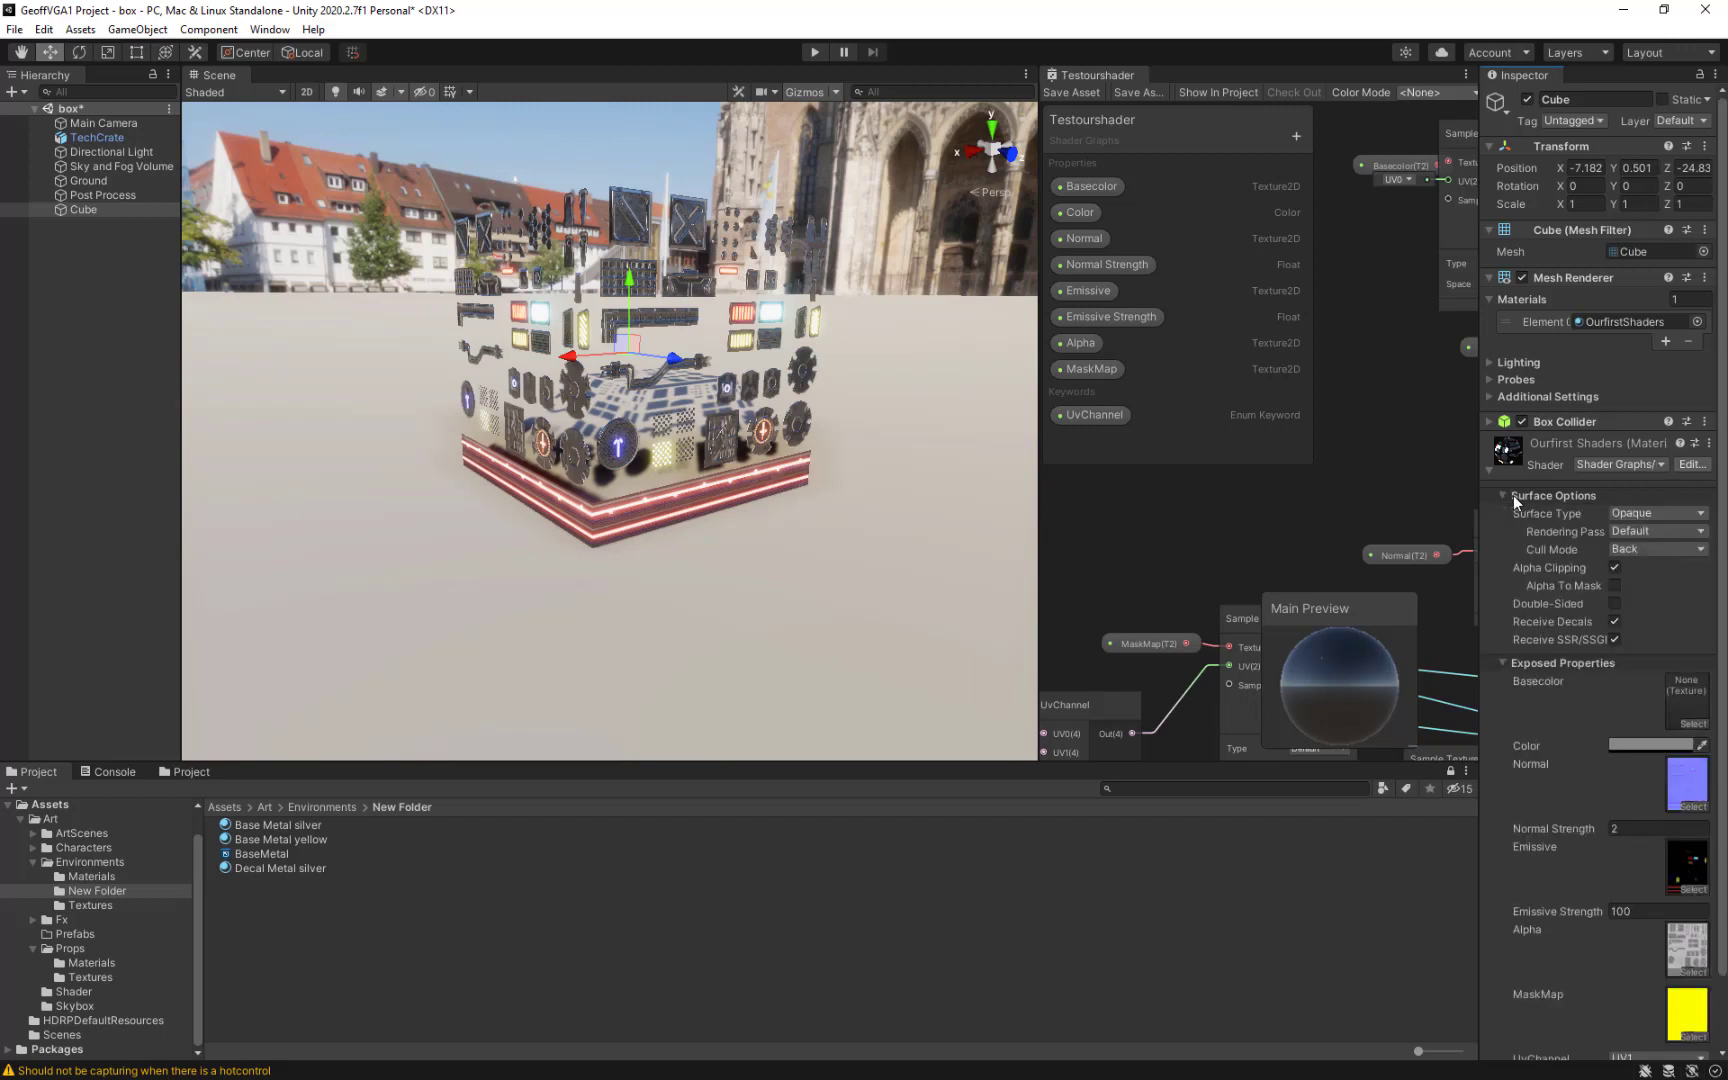
left_click(1513, 496)
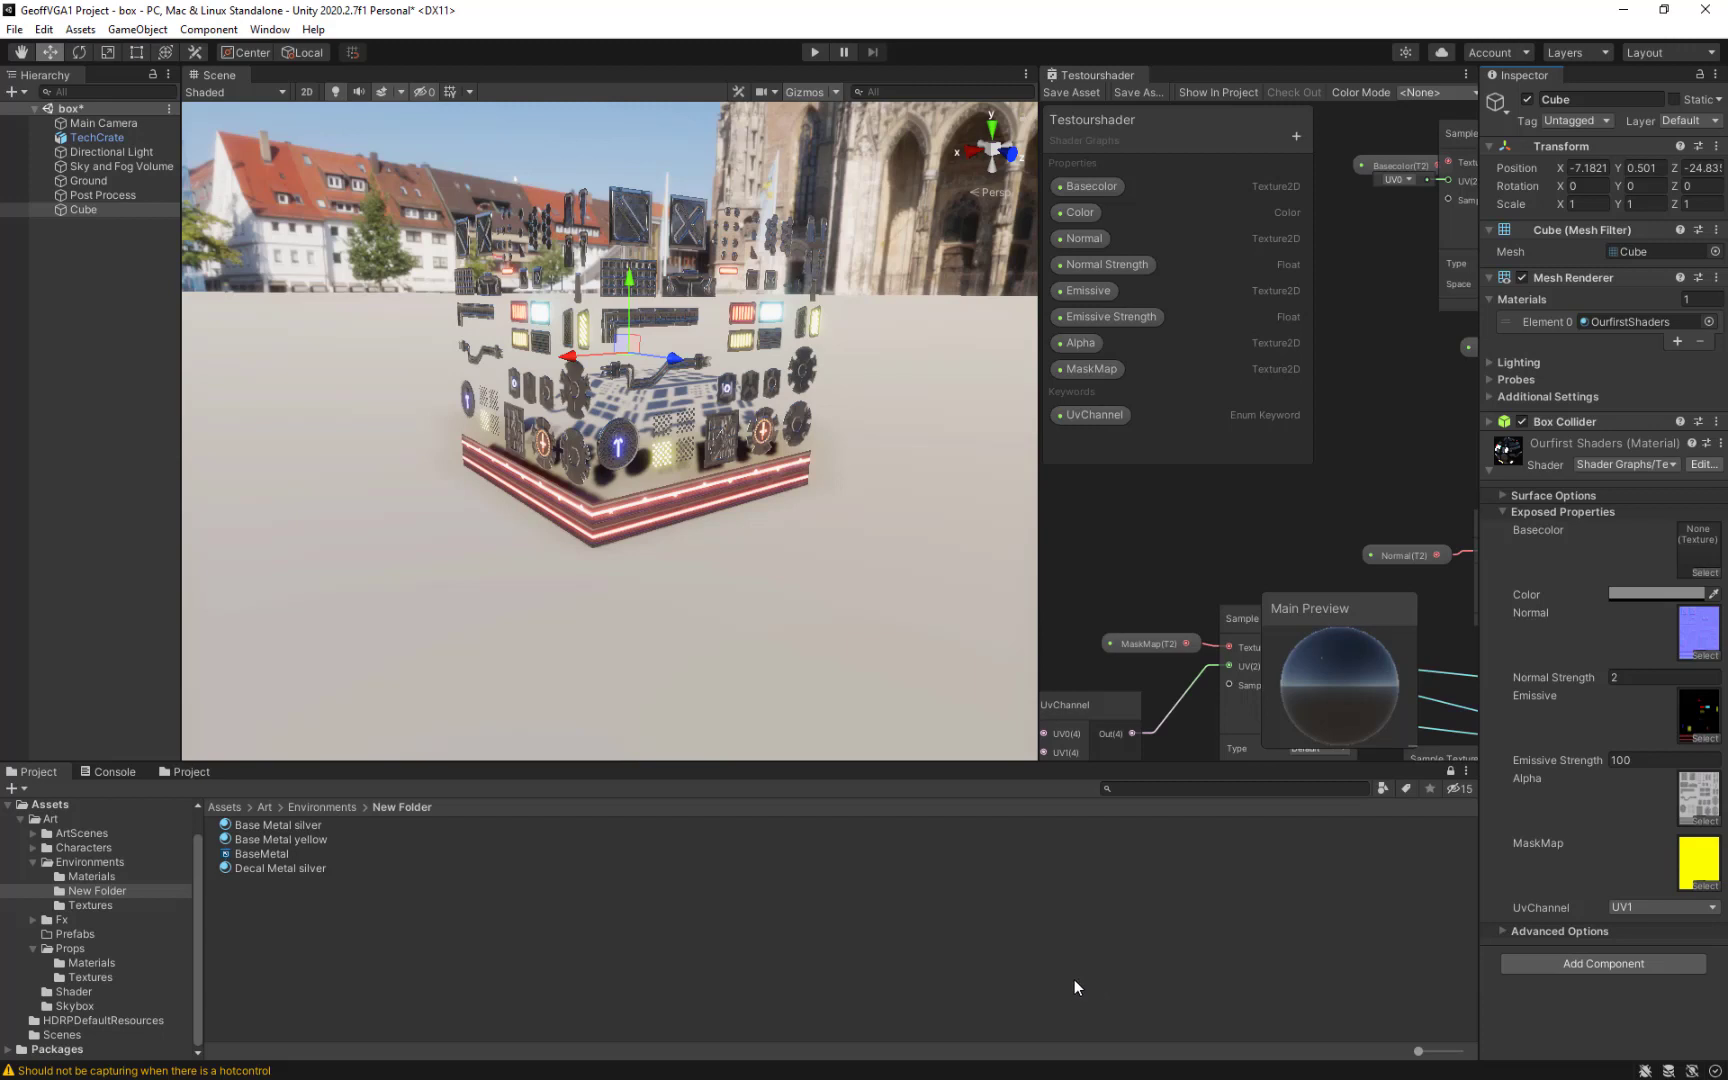
Look over the cube and the yellow-edged crate in the scene, and shift the shader graph's Main Preview aside.
middle_click_drag(808, 425, 816, 463)
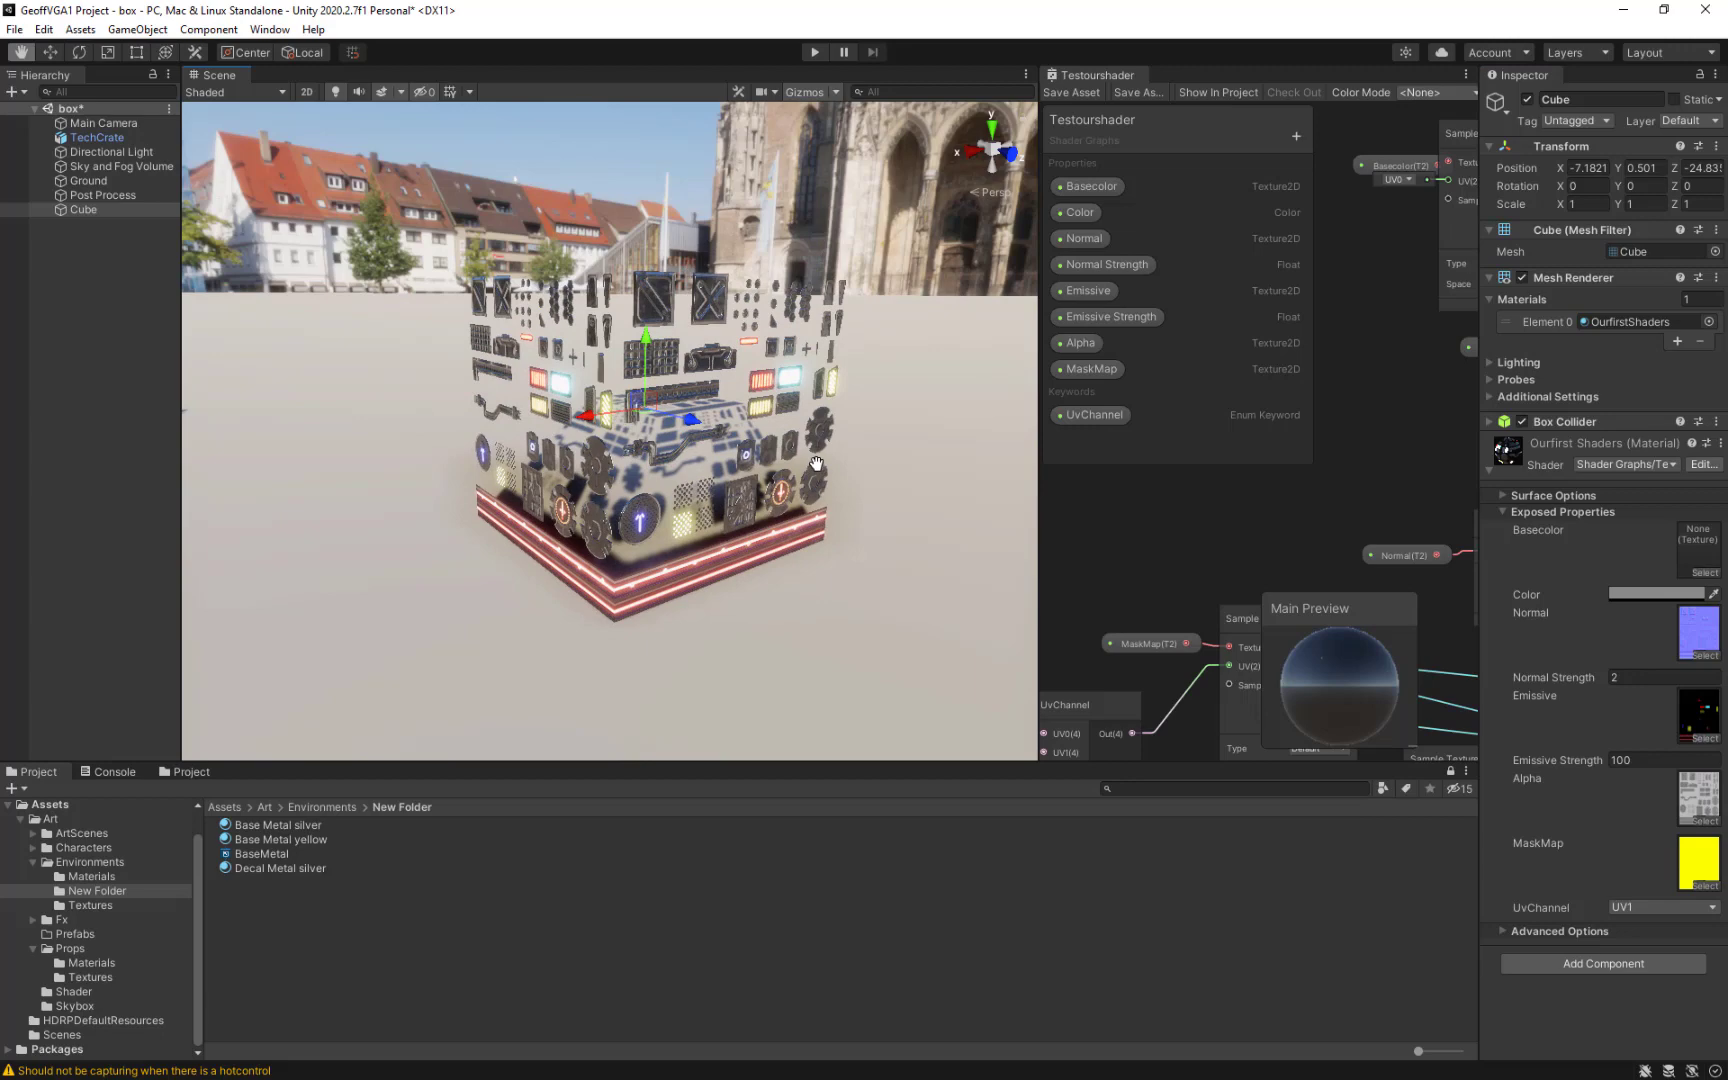
right_click_drag(771, 399, 549, 397)
middle_click_drag(549, 397, 1112, 453)
middle_click_drag(661, 450, 624, 489)
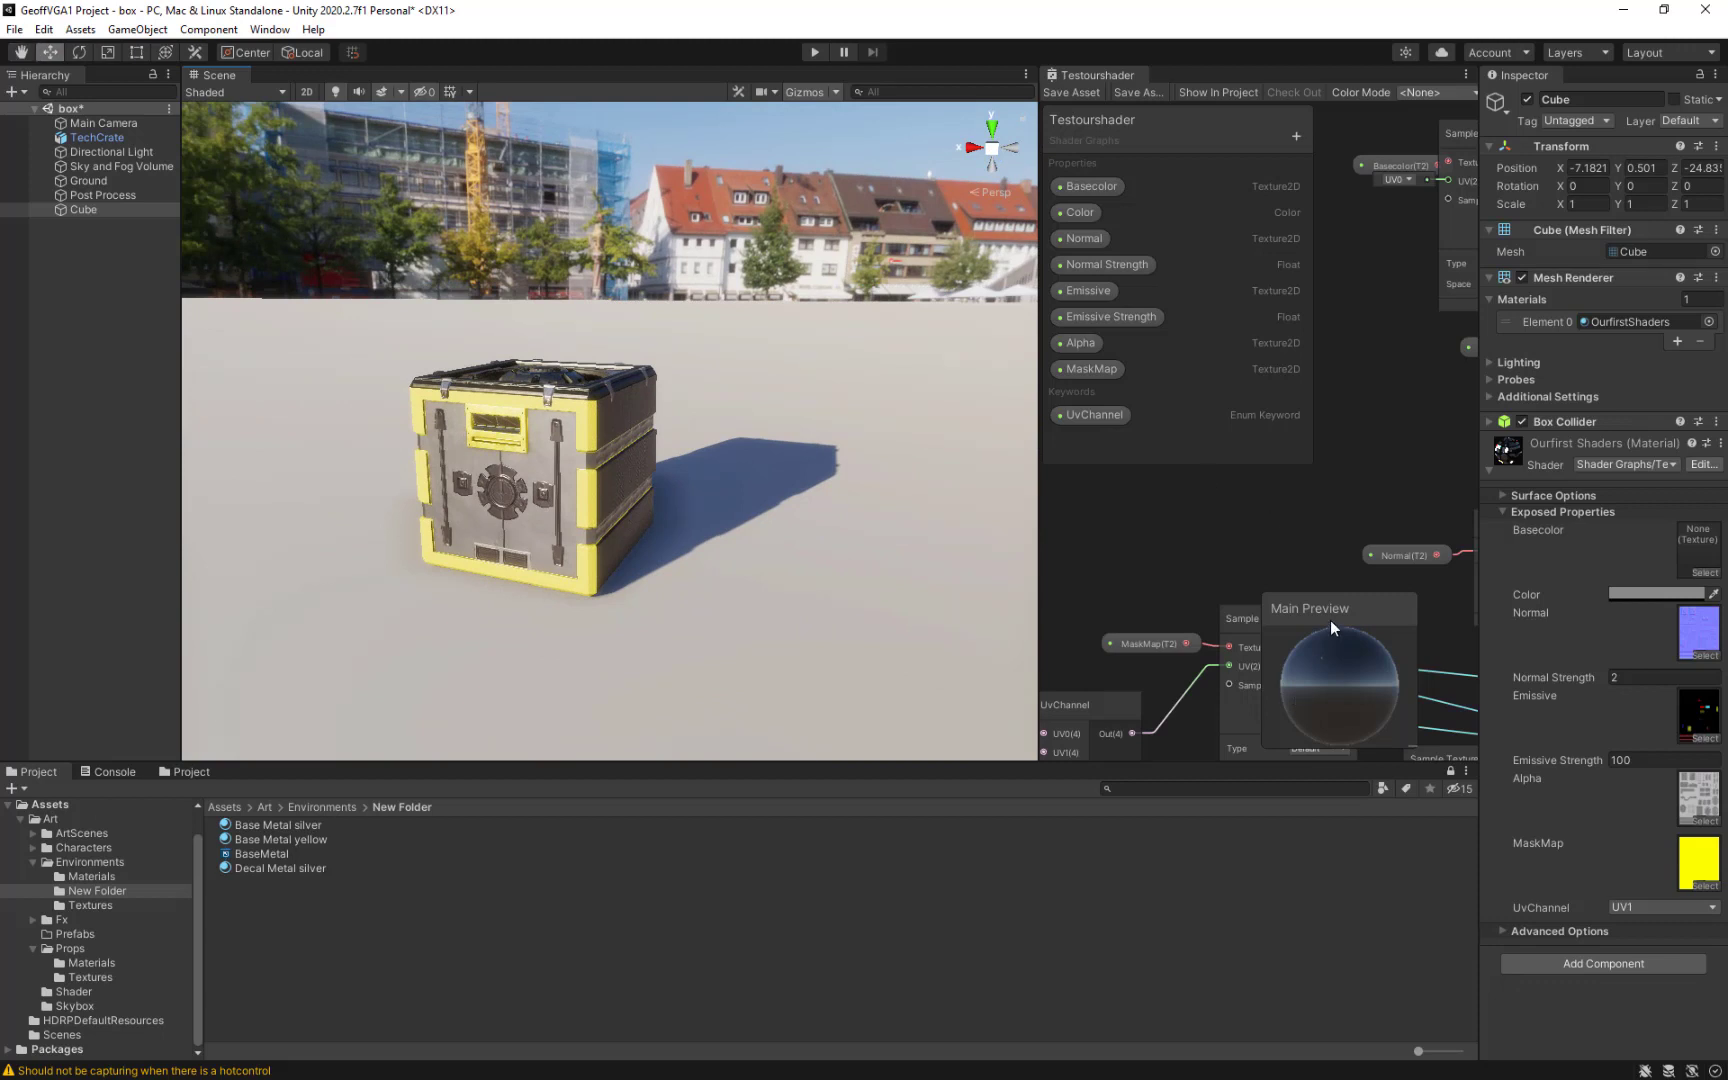
left_click_drag(1364, 603, 1424, 615)
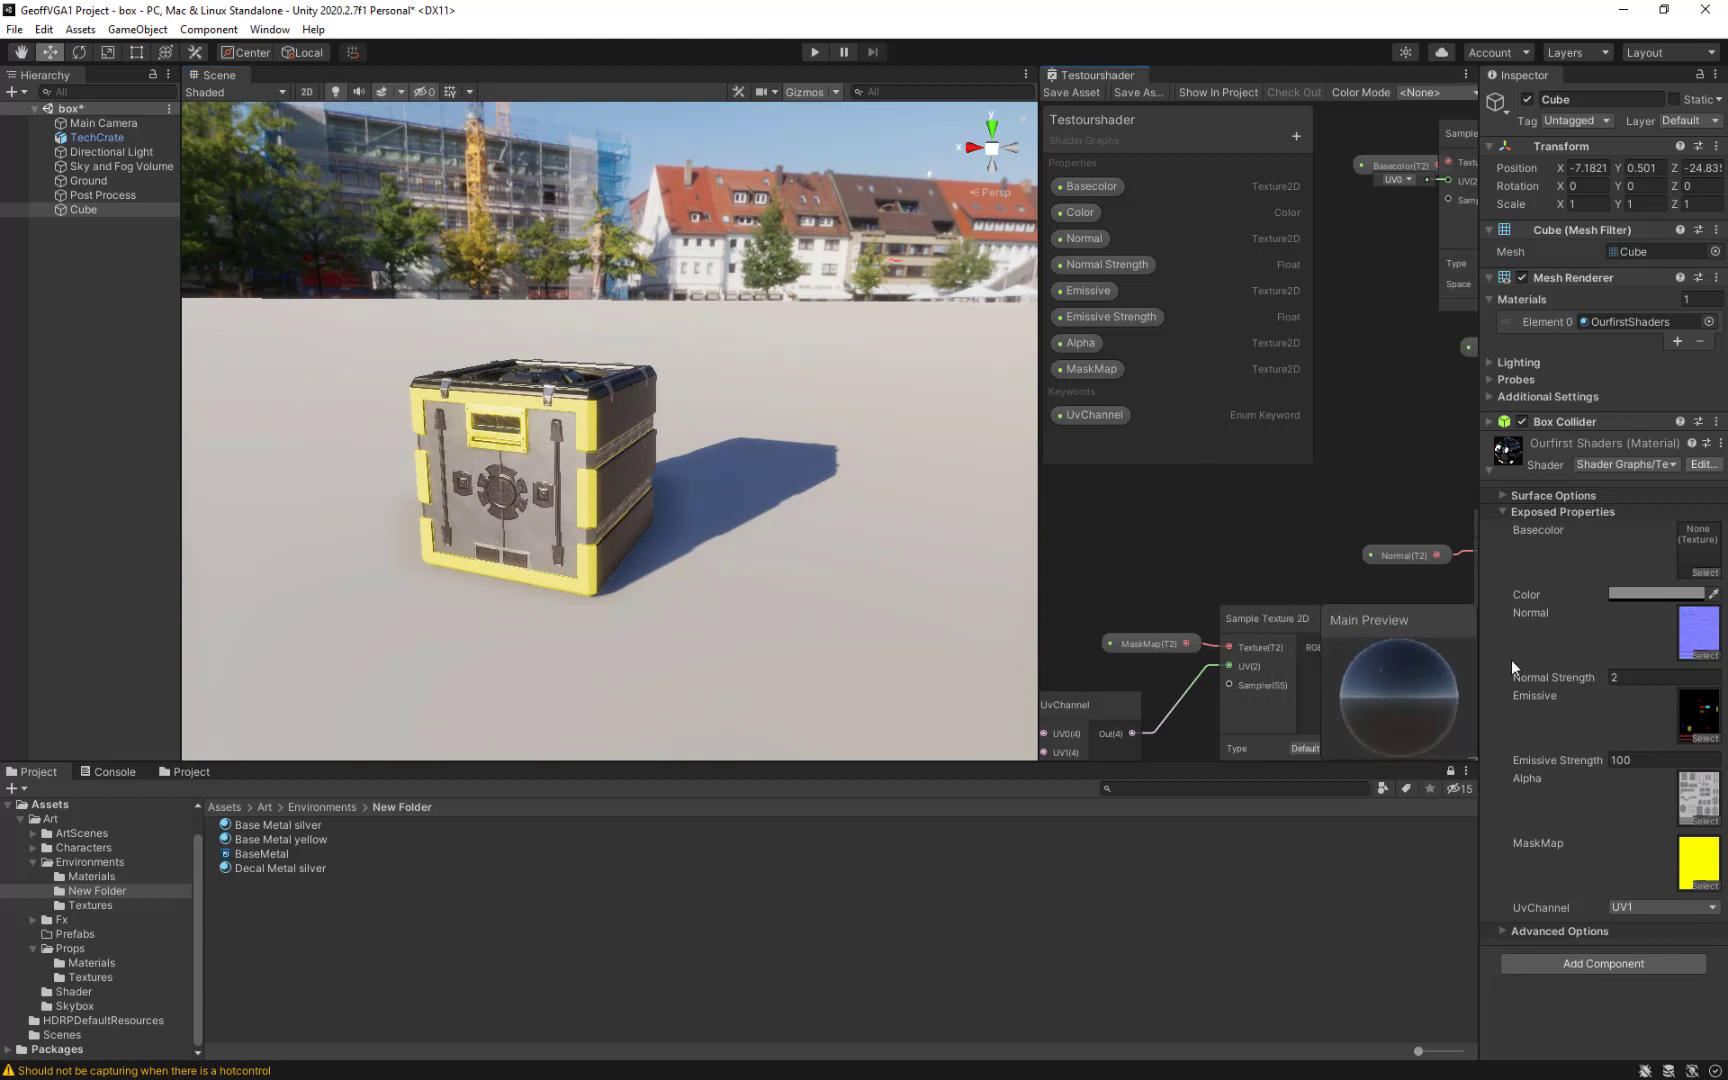